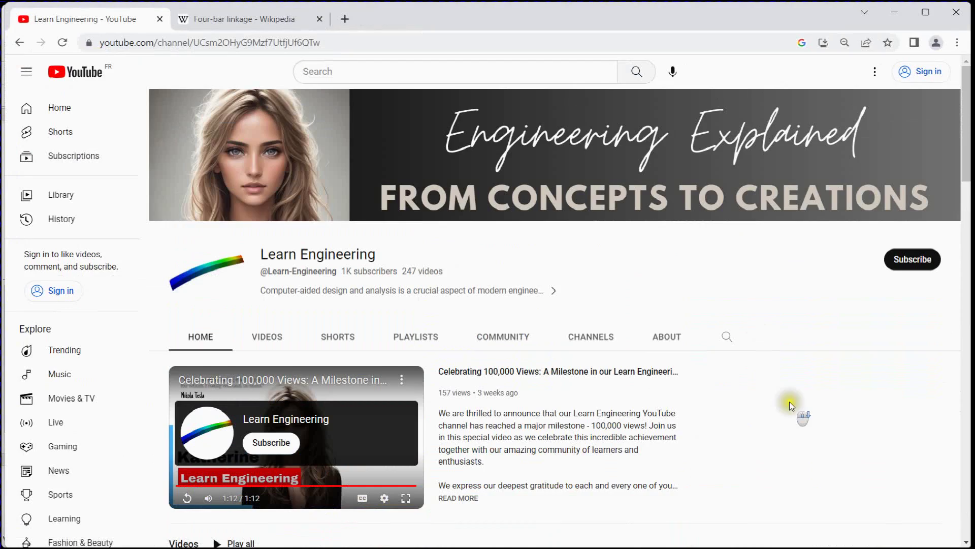
pyautogui.scroll(-12, 791, 405)
pyautogui.scroll(-2, 800, 416)
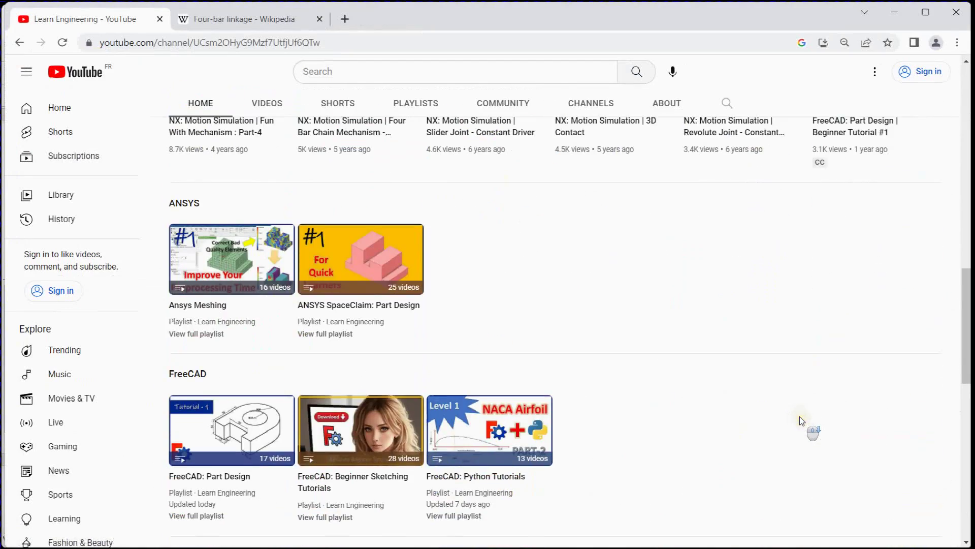
pyautogui.scroll(2, 762, 414)
pyautogui.scroll(1, 603, 471)
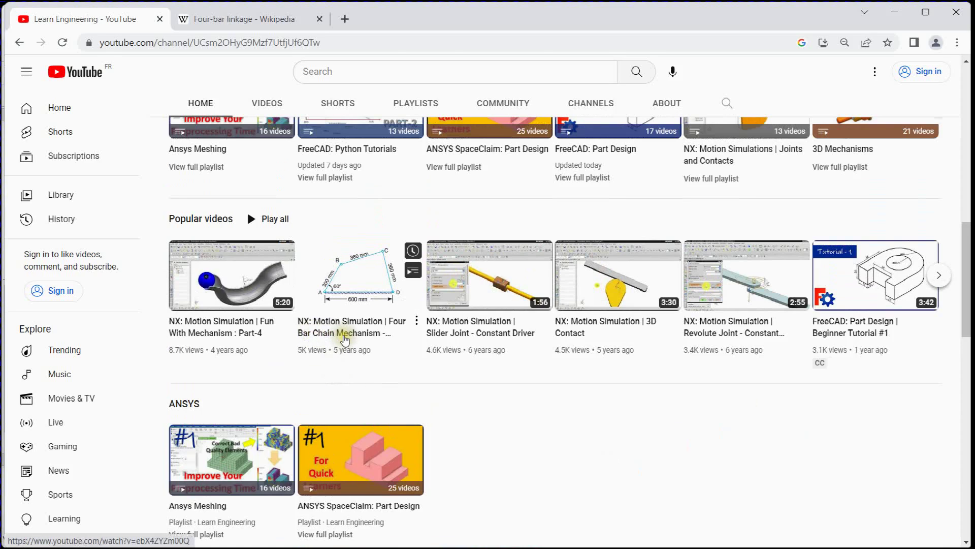
pyautogui.scroll(10, 348, 346)
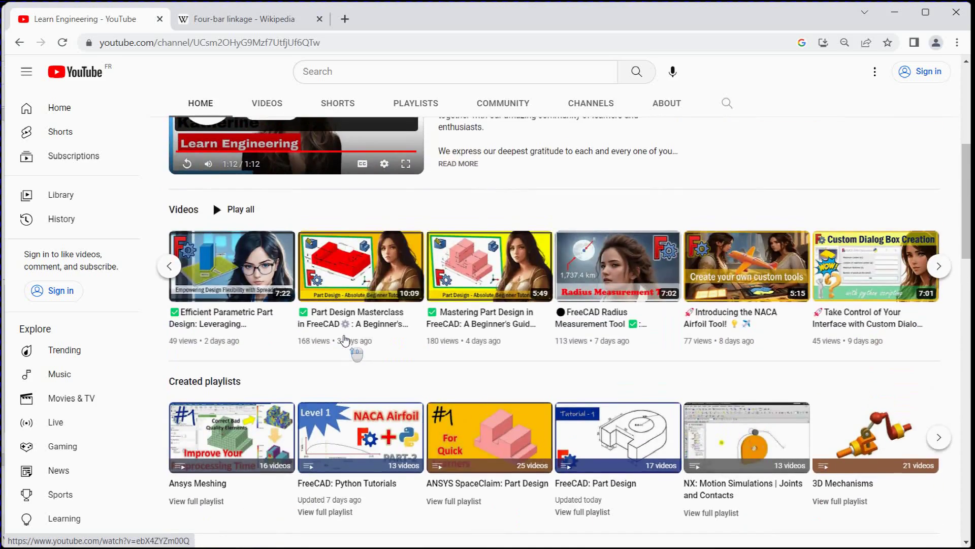
pyautogui.scroll(-5, 350, 348)
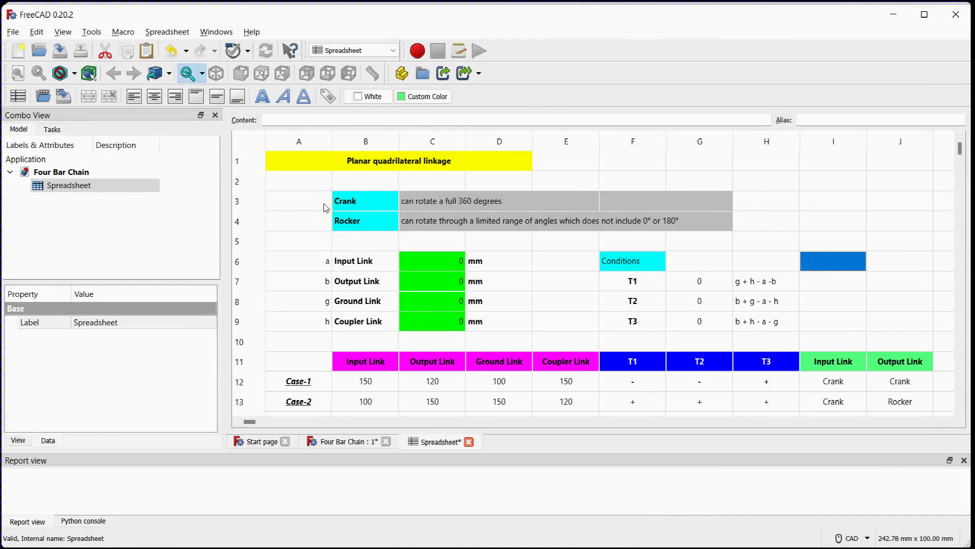
# Review the crank and rocker definitions, the aliases of the four link length cells, and the conditions and case table
pyautogui.click(326, 208)
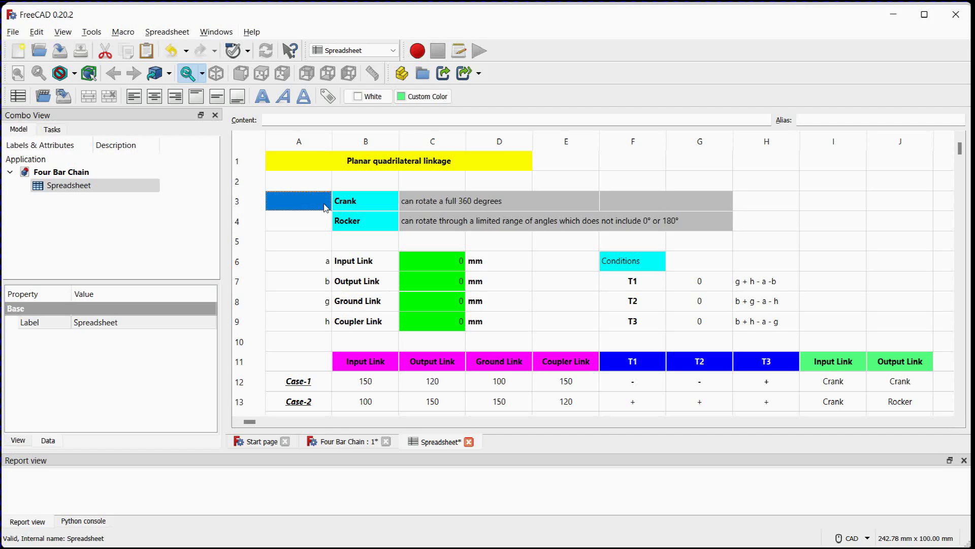
pyautogui.click(325, 208)
pyautogui.click(320, 224)
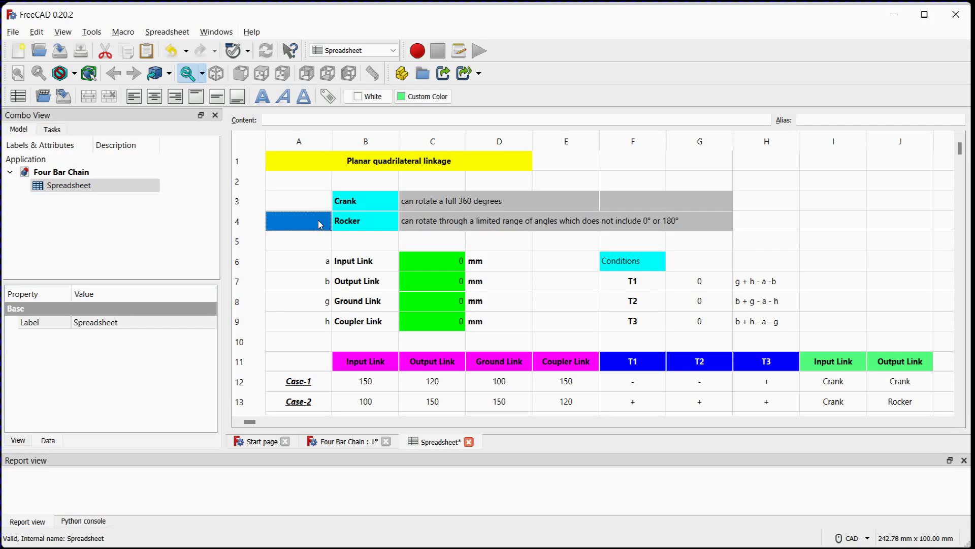
pyautogui.click(410, 263)
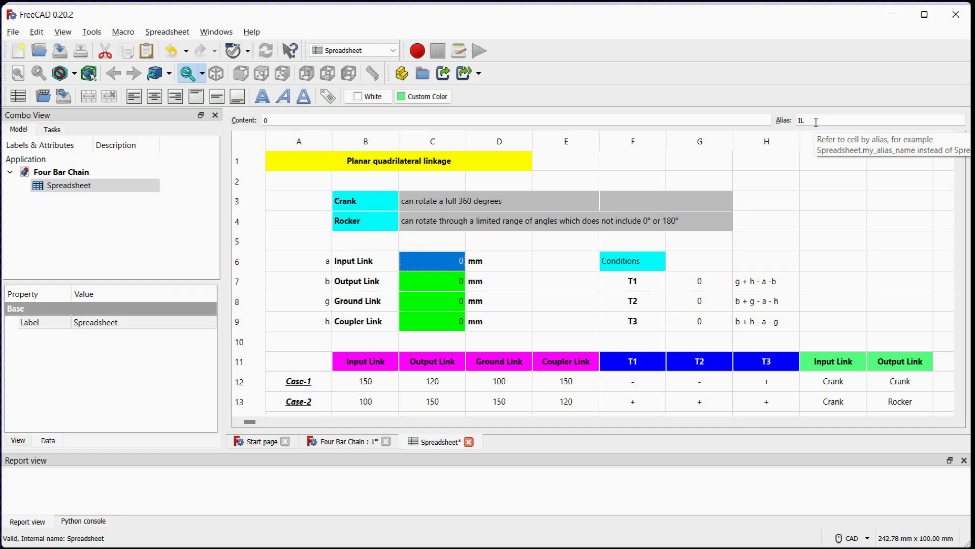
pyautogui.click(446, 282)
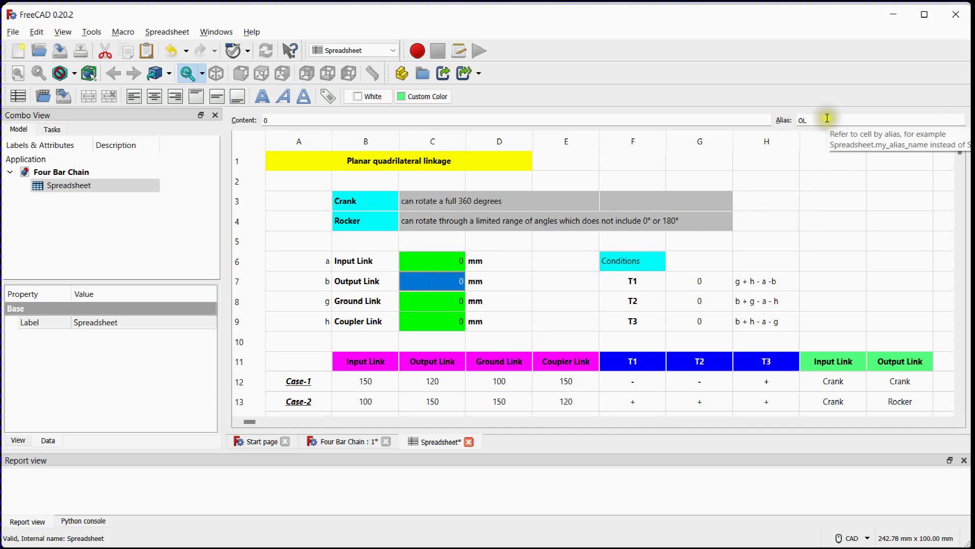
pyautogui.click(455, 305)
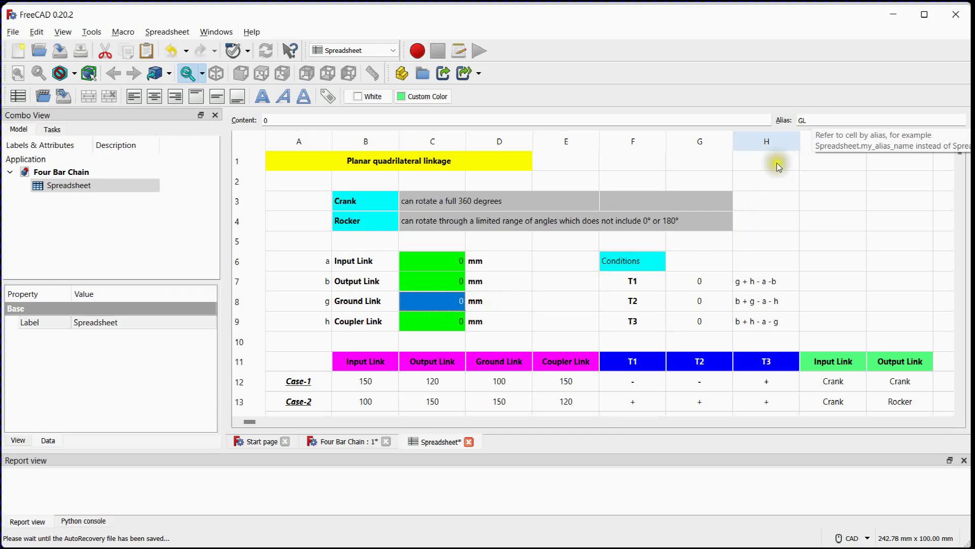
pyautogui.click(460, 326)
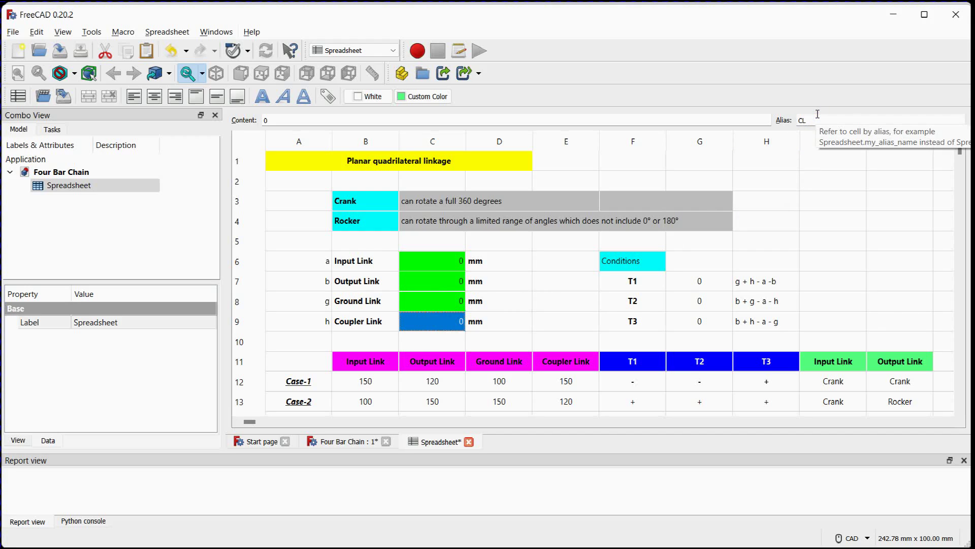
pyautogui.scroll(-1, 872, 227)
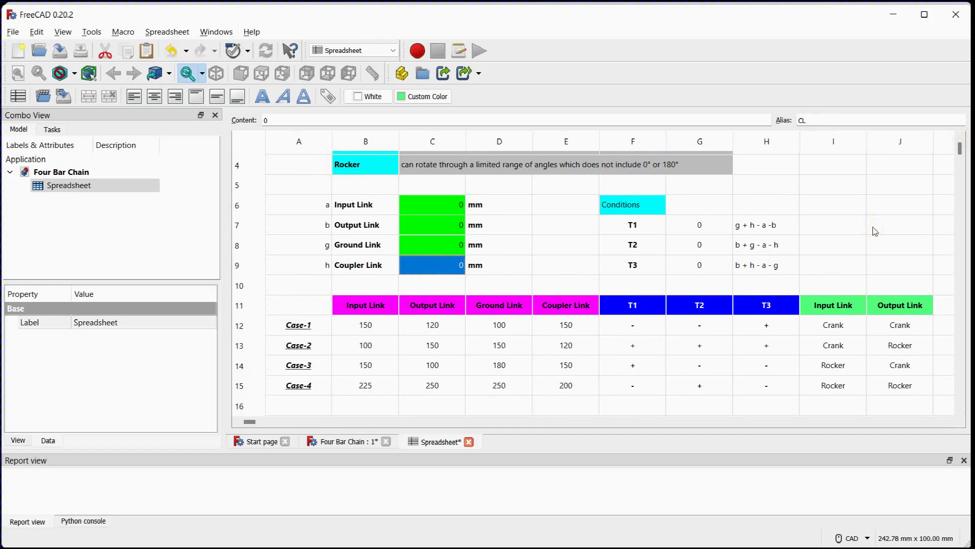
pyautogui.click(861, 224)
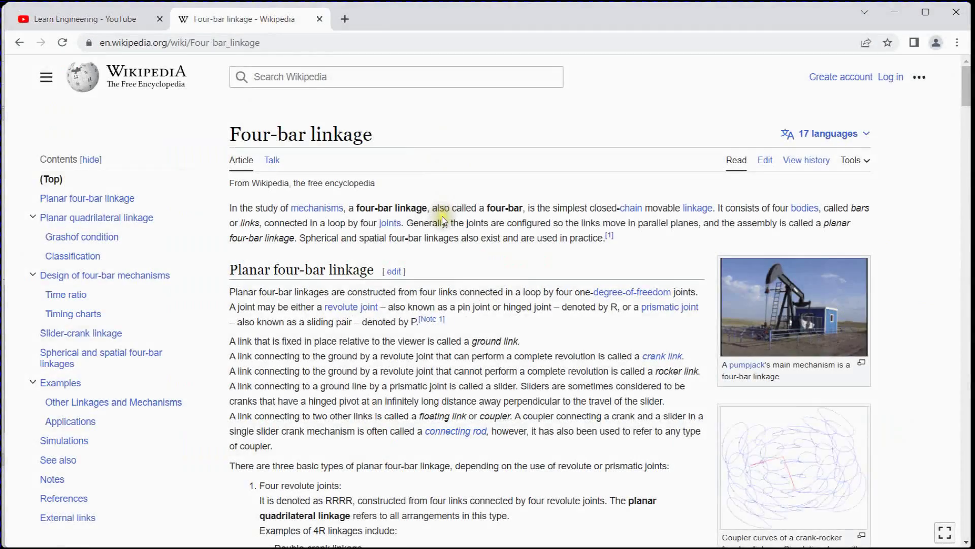
# Switch to the browser's Four-bar linkage article and examine the T1, T2 and T3 formulas and table under Classification
pyautogui.scroll(-15, 443, 221)
pyautogui.scroll(-4, 443, 221)
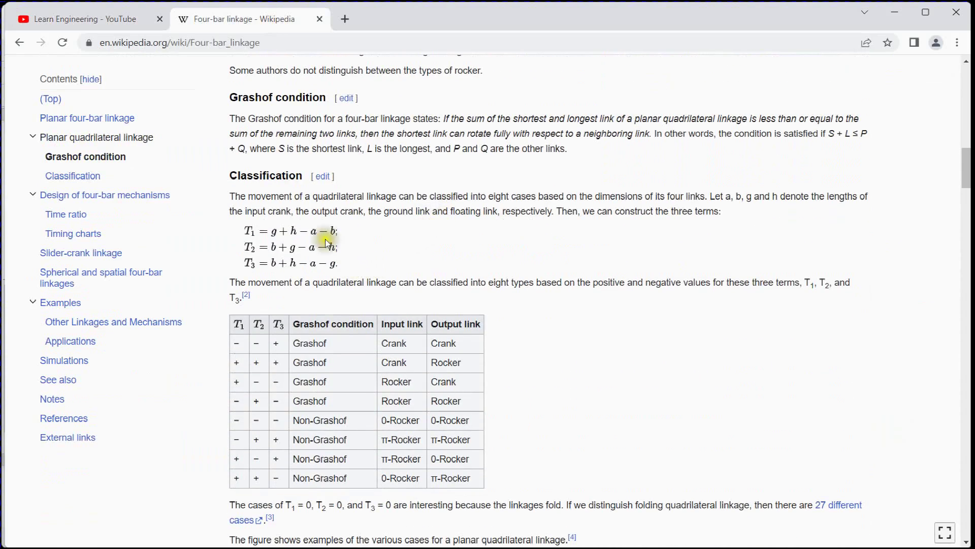
pyautogui.moveTo(229, 175); pyautogui.dragTo(302, 172)
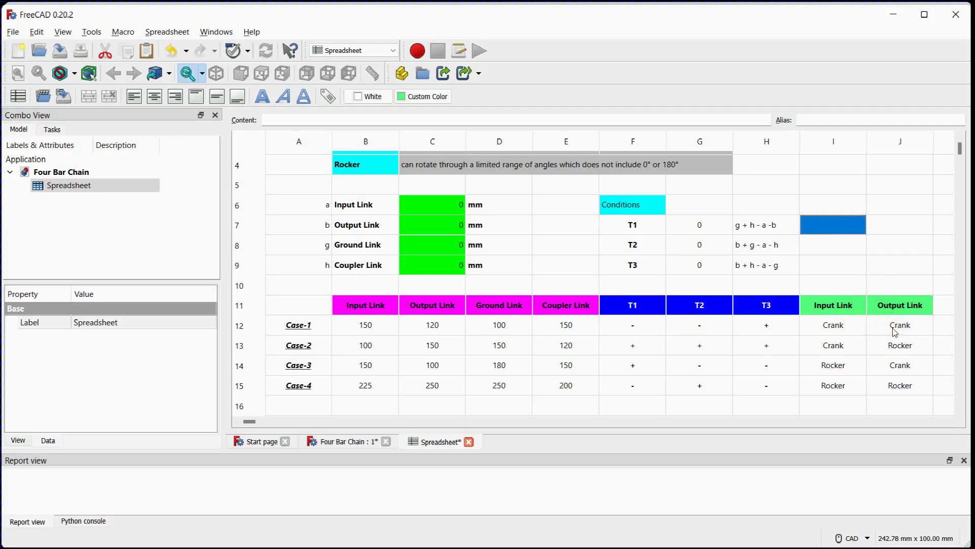
# Enter the Case-1 lengths in the FreeCAD spreadsheet: input link 150, output link 120, ground link 100 and coupler link 150 mm
pyautogui.click(429, 205)
pyautogui.write('150')
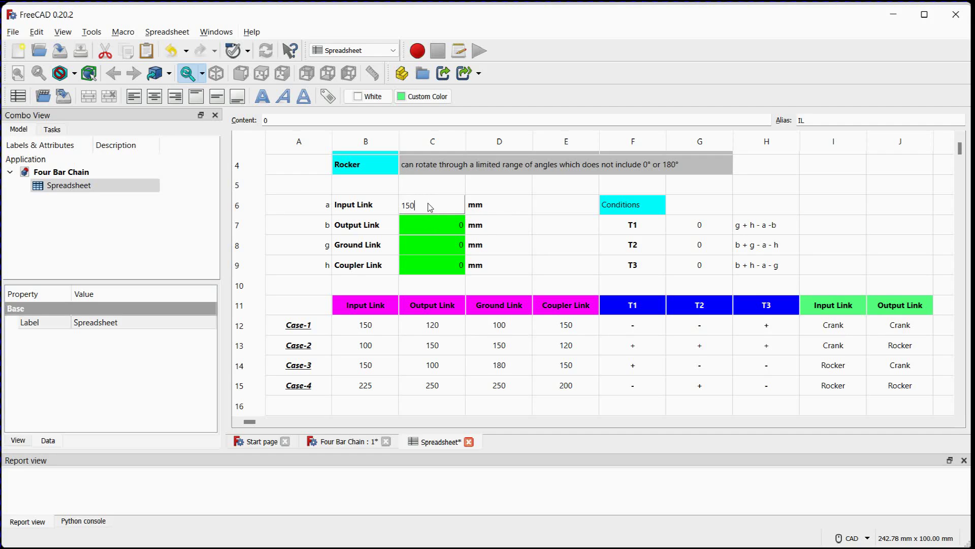
pyautogui.press('Return')
pyautogui.write('12')
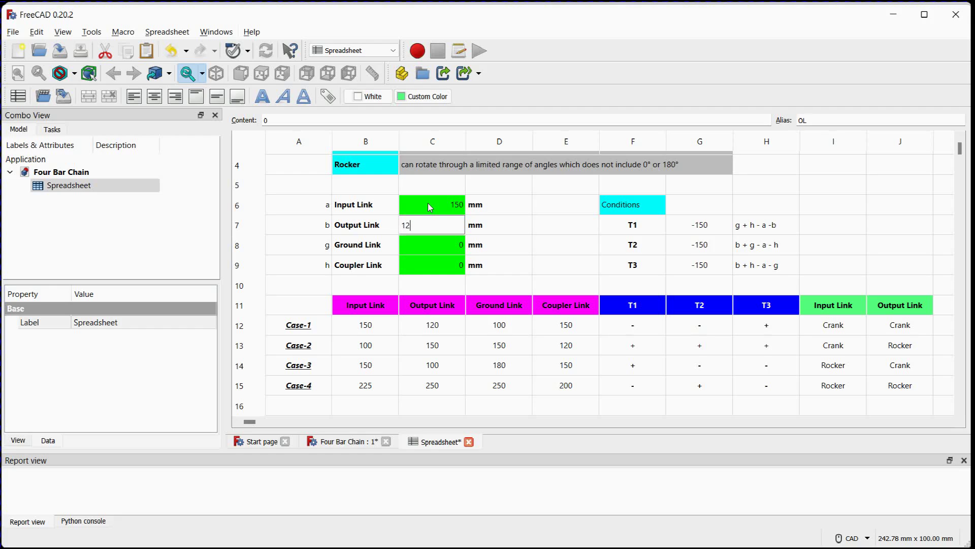
pyautogui.write('0')
pyautogui.press('Return')
pyautogui.write('100')
pyautogui.press('Return')
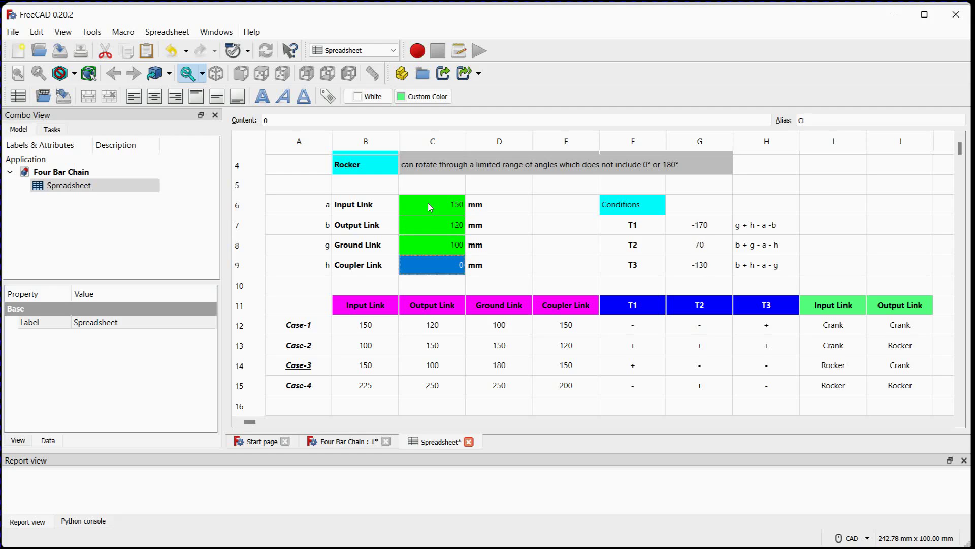
pyautogui.write('15')
pyautogui.press('Return')
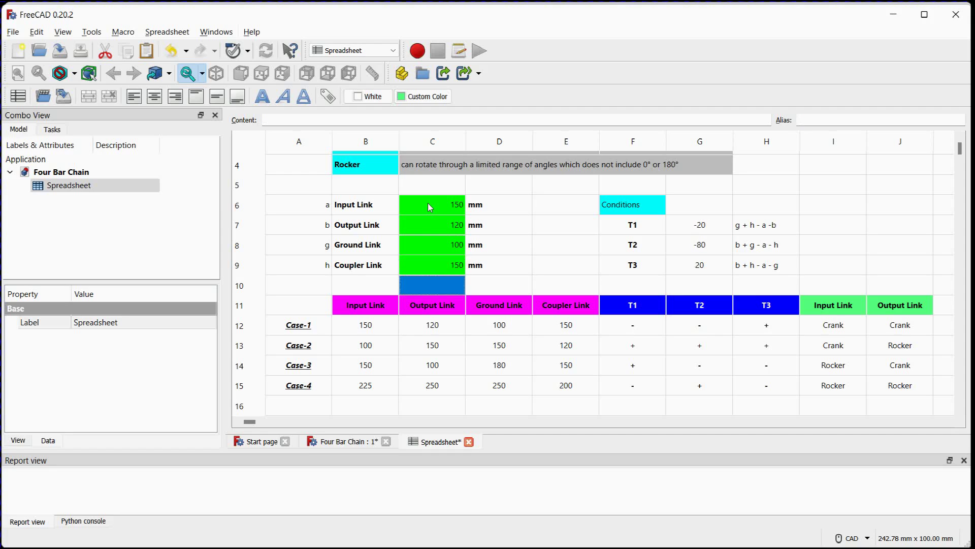
# Inspect the formulas behind the T1, T2 and T3 condition values
pyautogui.click(721, 231)
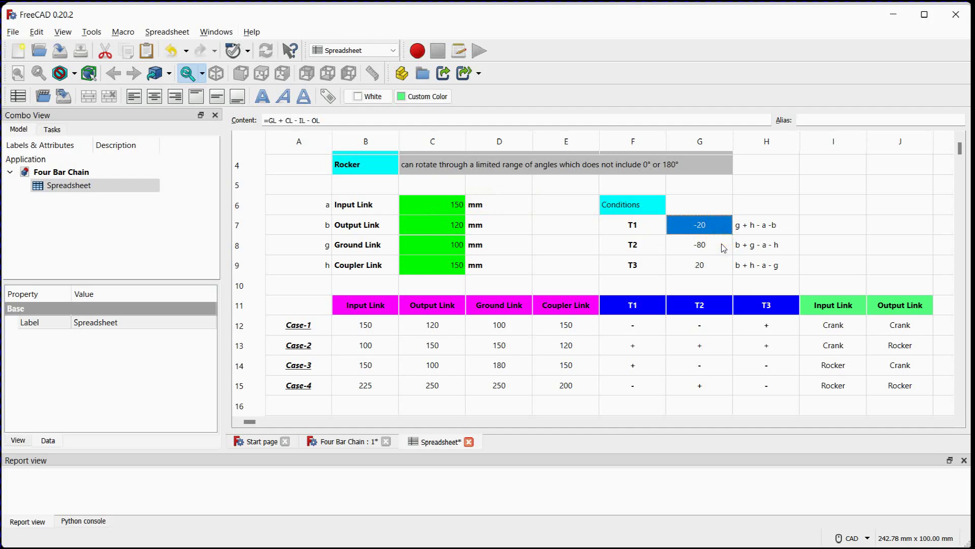
pyautogui.click(723, 248)
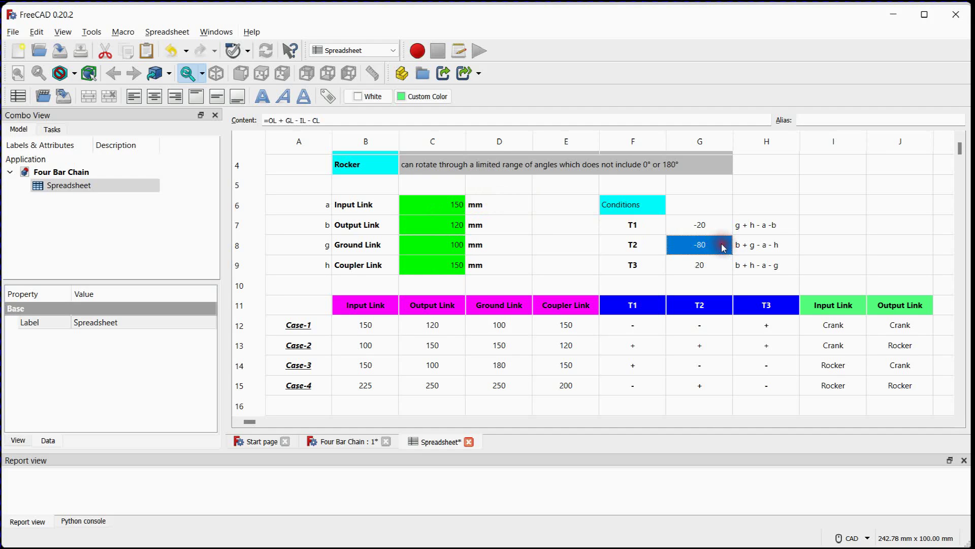
pyautogui.click(722, 268)
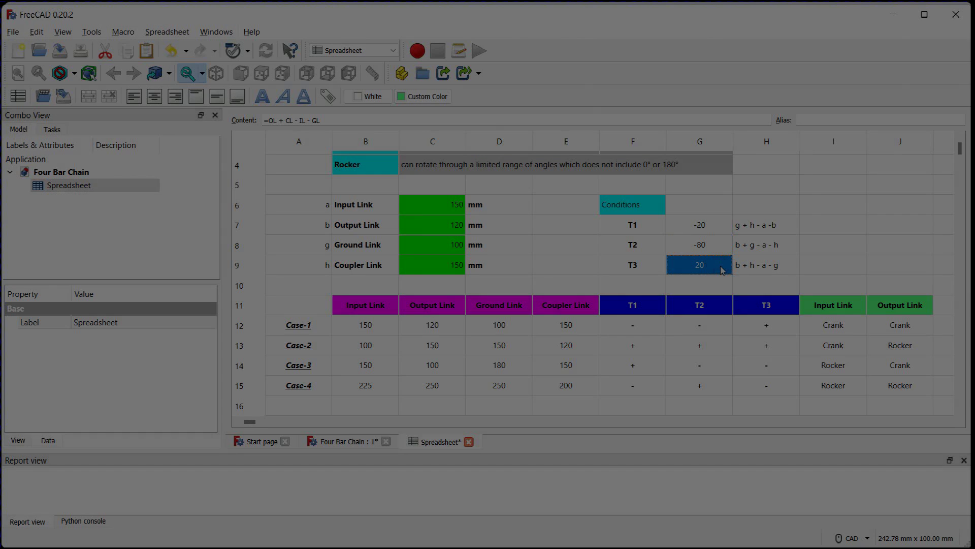
# Switch to the Part Design workbench and create a new body in the Four Bar Chain document
pyautogui.click(61, 172)
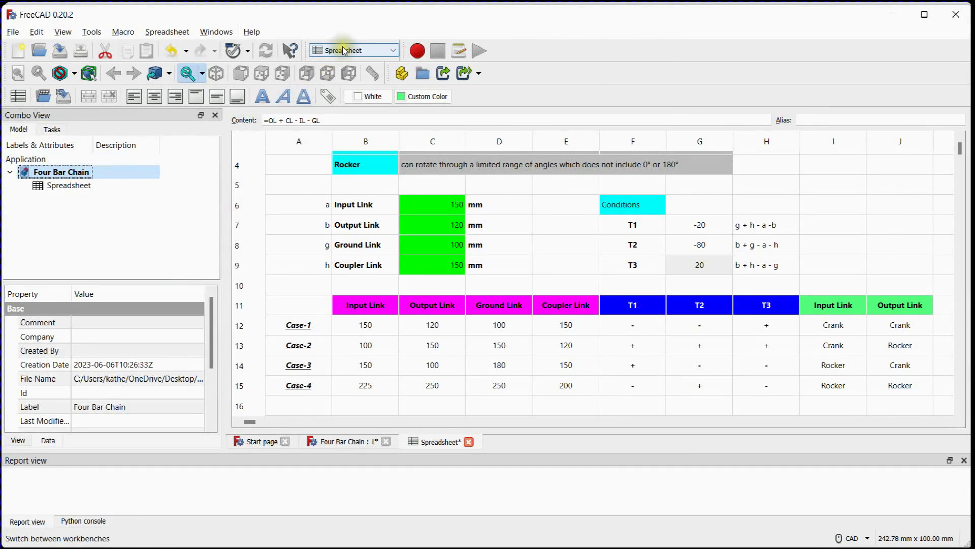
pyautogui.click(343, 50)
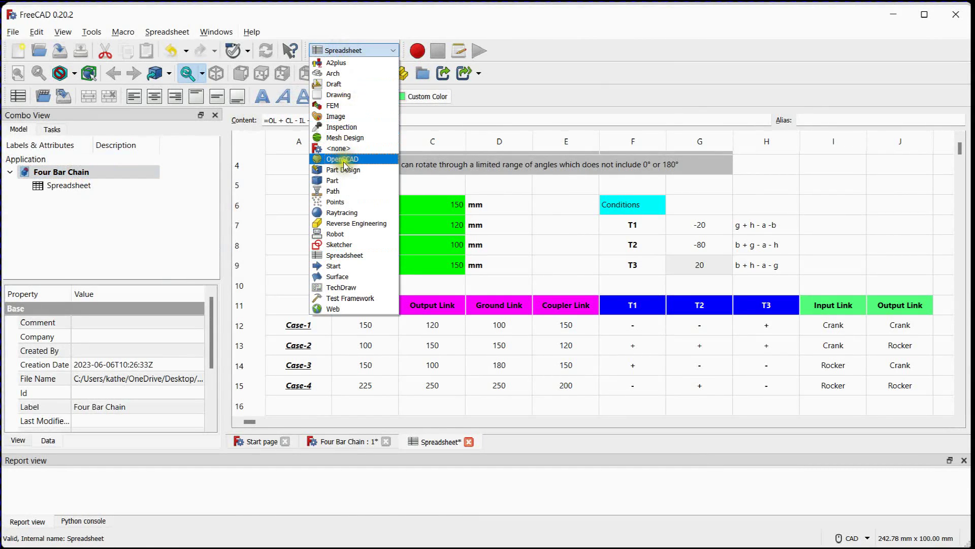
pyautogui.click(348, 170)
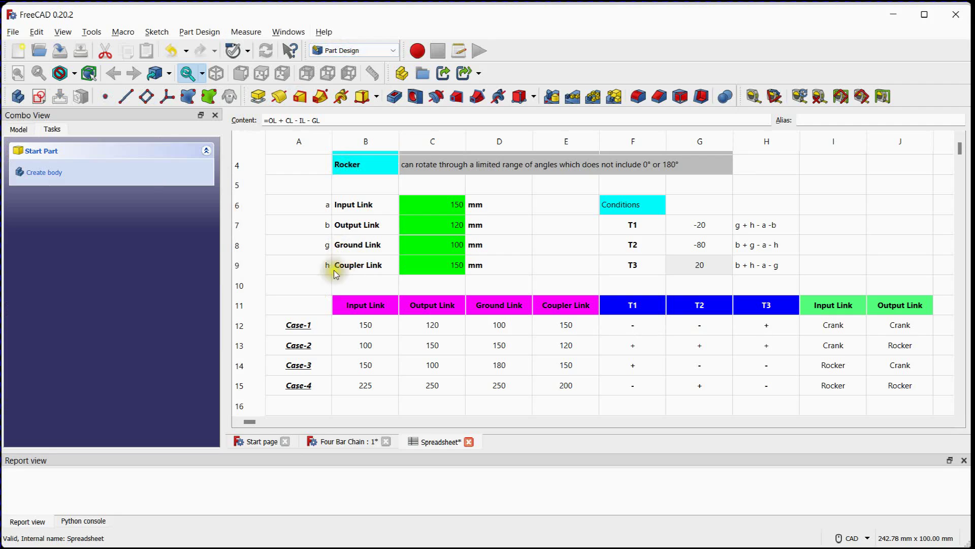
pyautogui.click(21, 127)
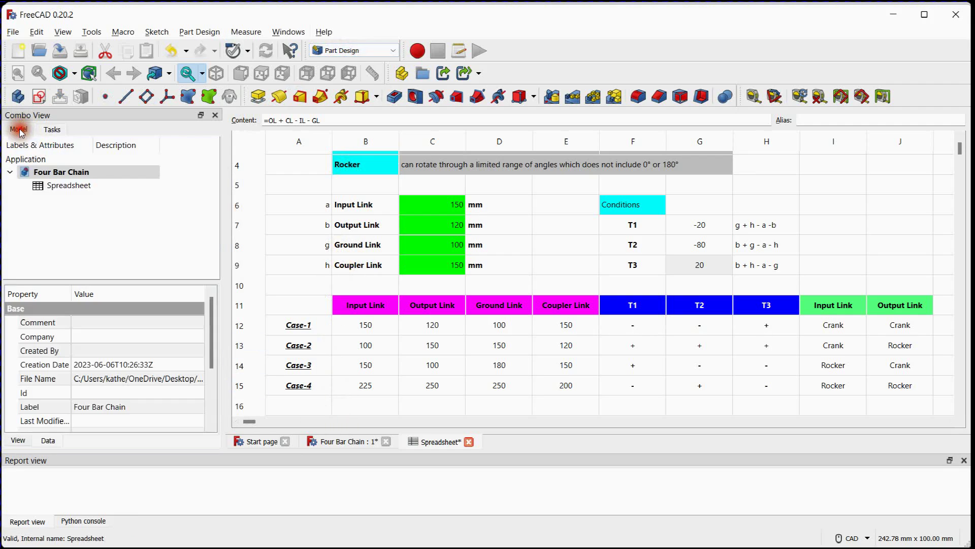
pyautogui.click(21, 103)
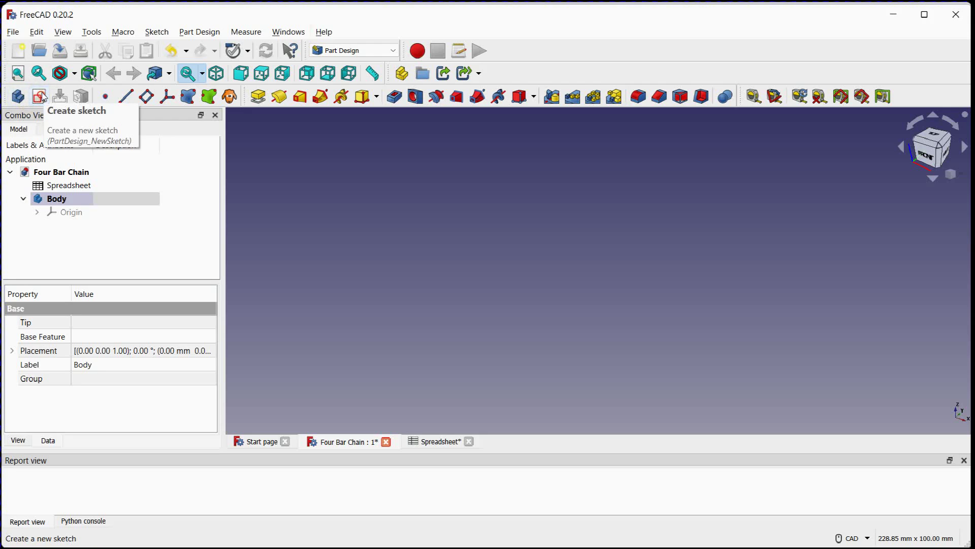
# Start a new sketch on the XY plane and show its 10 mm grid
pyautogui.click(41, 97)
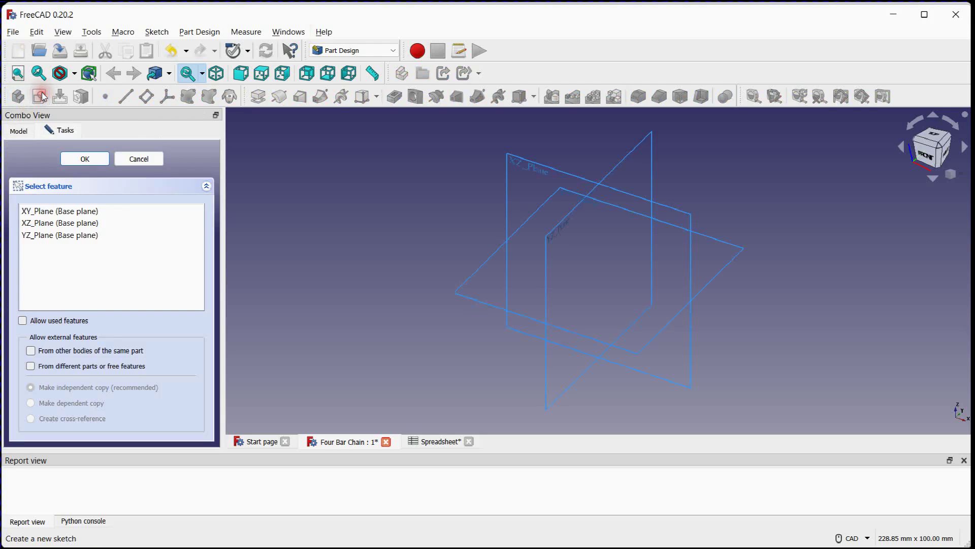
pyautogui.click(61, 210)
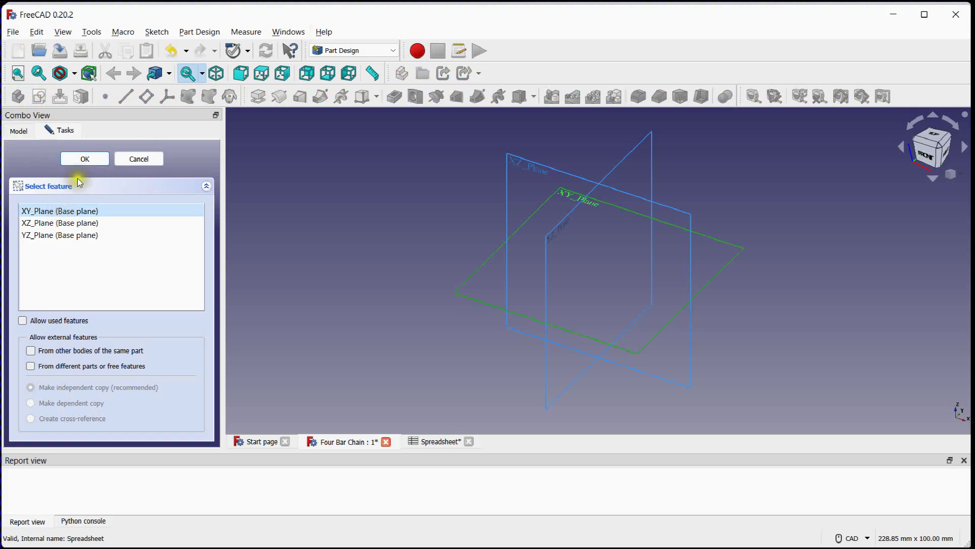
pyautogui.click(71, 162)
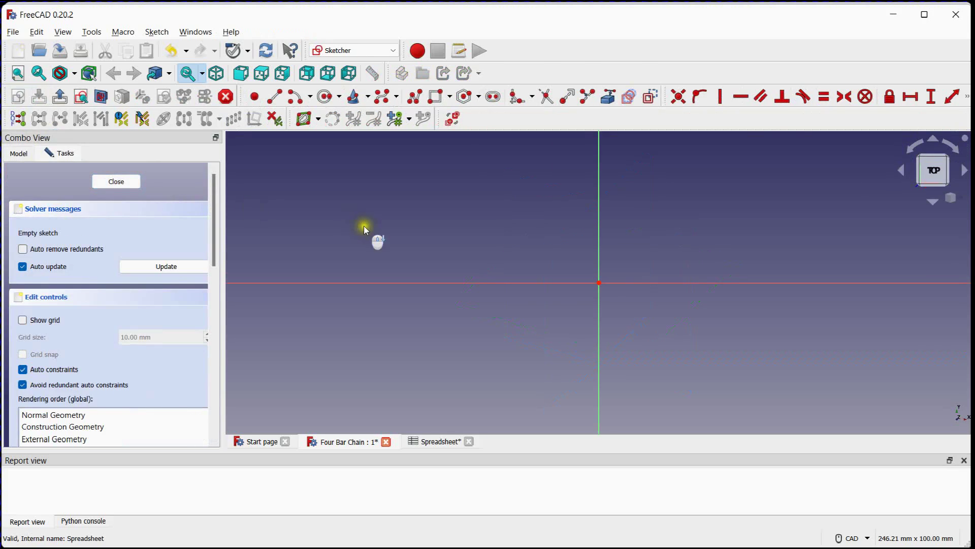
pyautogui.scroll(-8, 364, 226)
pyautogui.scroll(3, 382, 222)
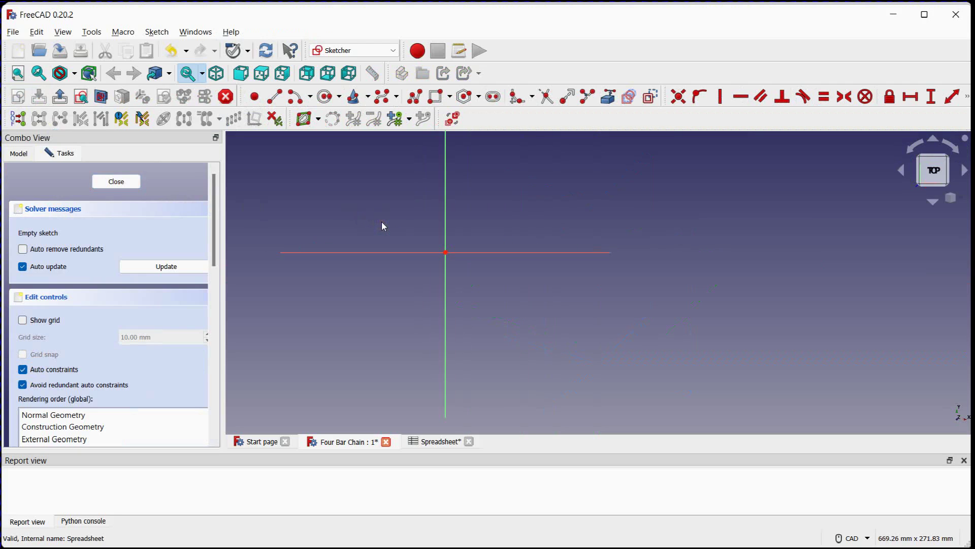
pyautogui.click(44, 320)
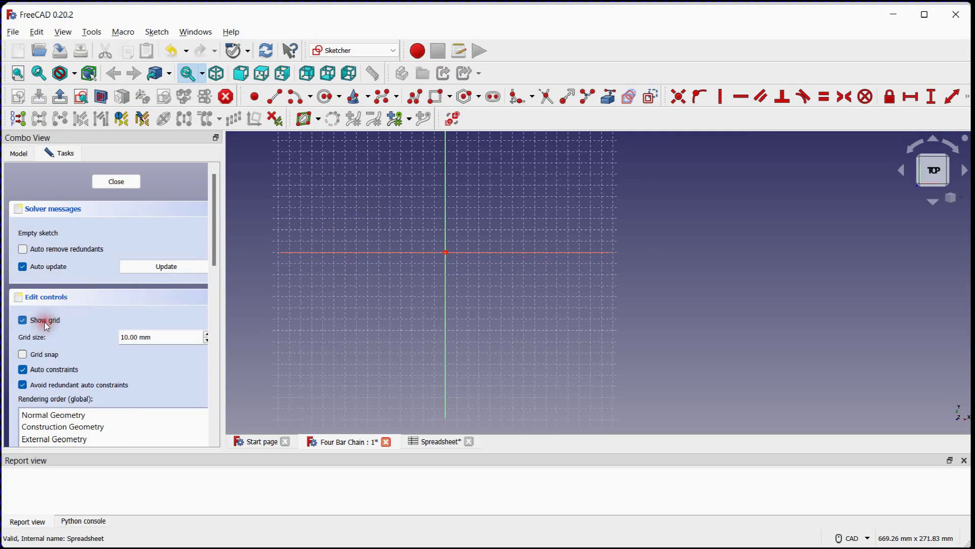
pyautogui.scroll(8, 505, 248)
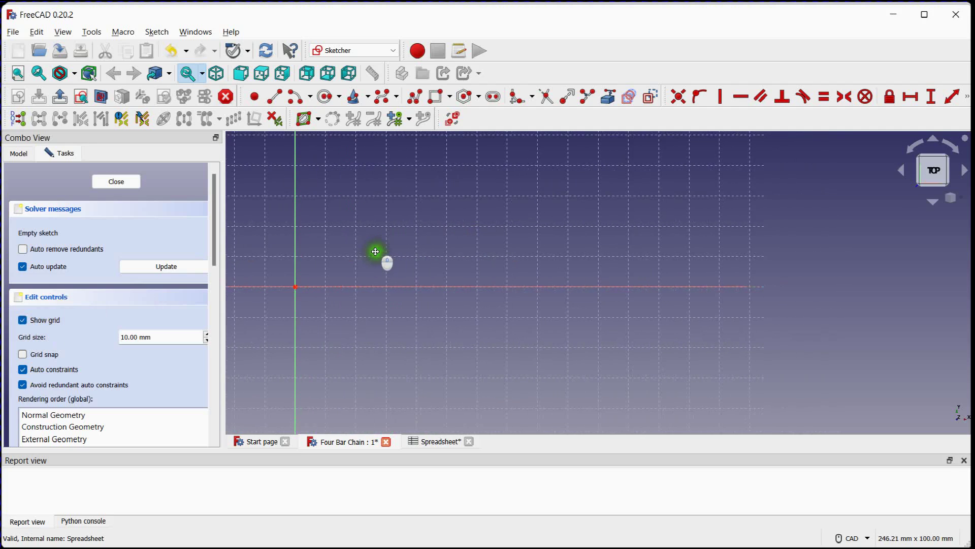
# Sketch a horizontal slot about 120 mm long and 40 mm wide above the horizontal axis, just beyond the vertical axis
pyautogui.click(492, 97)
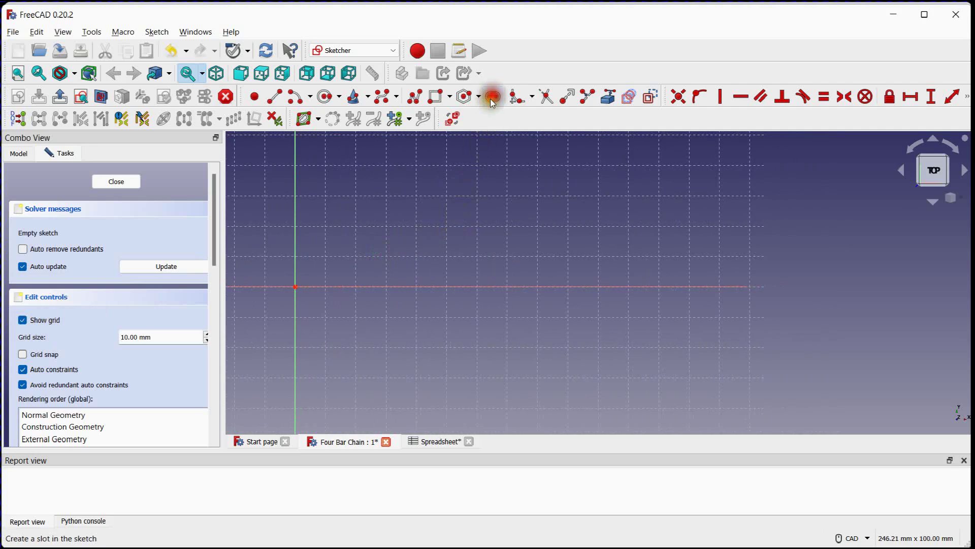
pyautogui.click(365, 201)
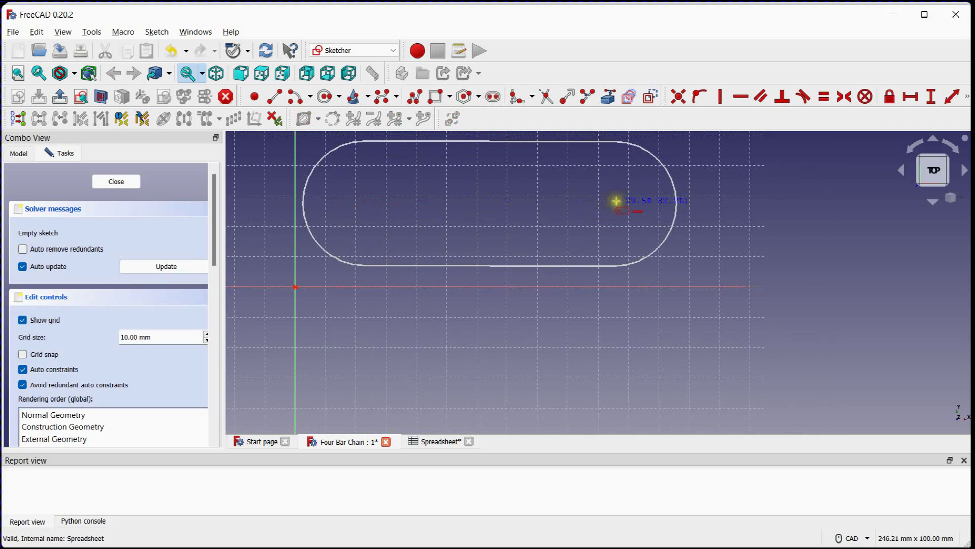
pyautogui.click(615, 202)
pyautogui.scroll(-3, 533, 239)
pyautogui.scroll(4, 496, 211)
pyautogui.scroll(-1, 497, 226)
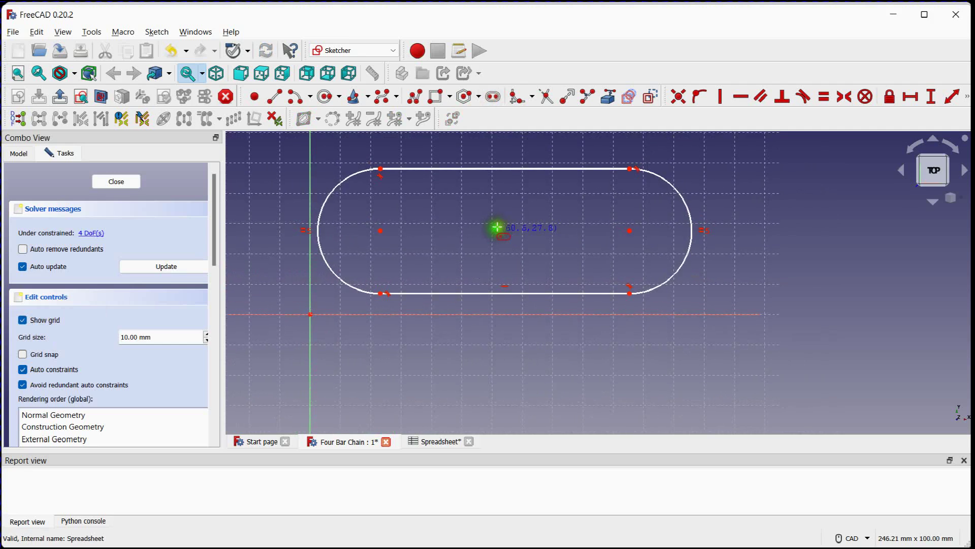
# Draw circles centred on the slot's two arc centres, with radii of about 5 mm near the vertical axis and 6 mm at the far end
pyautogui.click(326, 97)
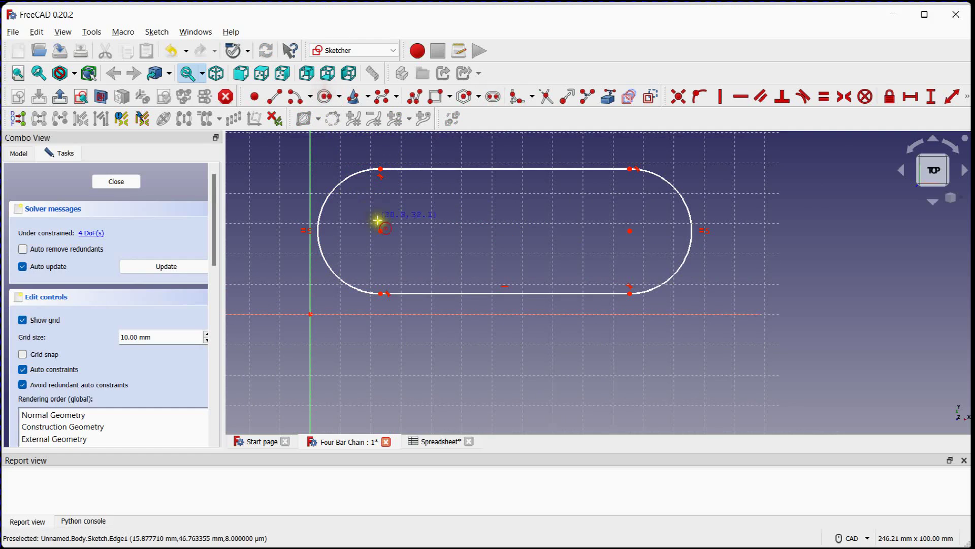
pyautogui.click(381, 231)
pyautogui.click(395, 223)
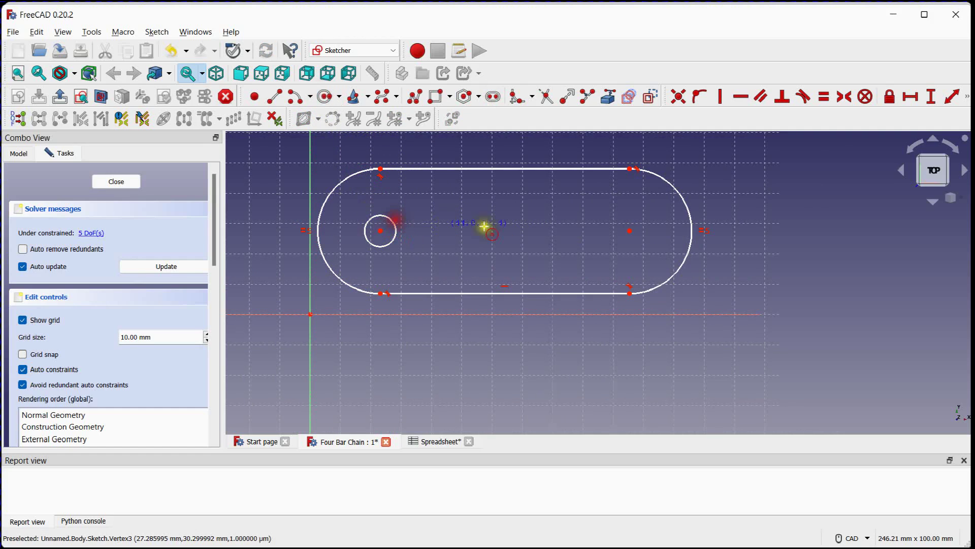
pyautogui.click(634, 230)
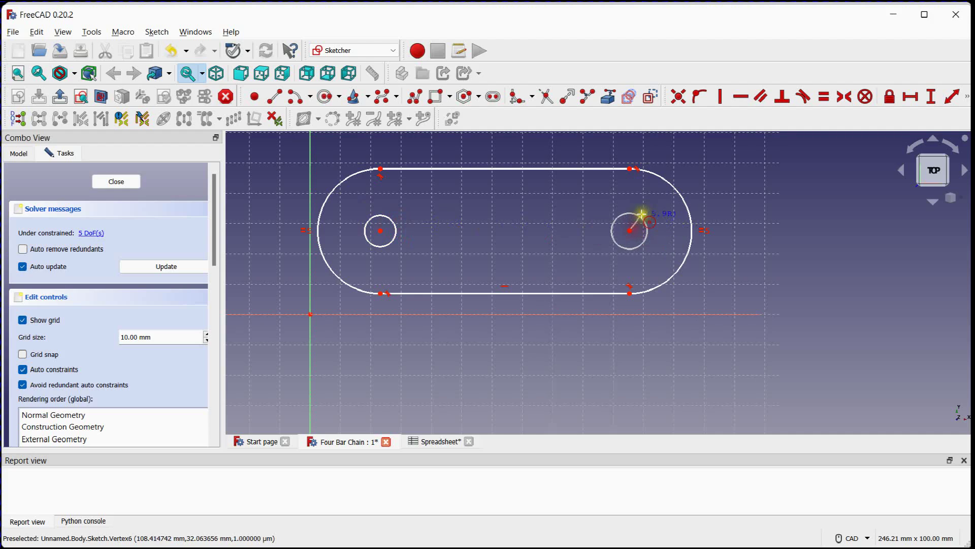
pyautogui.click(641, 215)
pyautogui.moveTo(562, 210); pyautogui.dragTo(560, 227, button='middle')
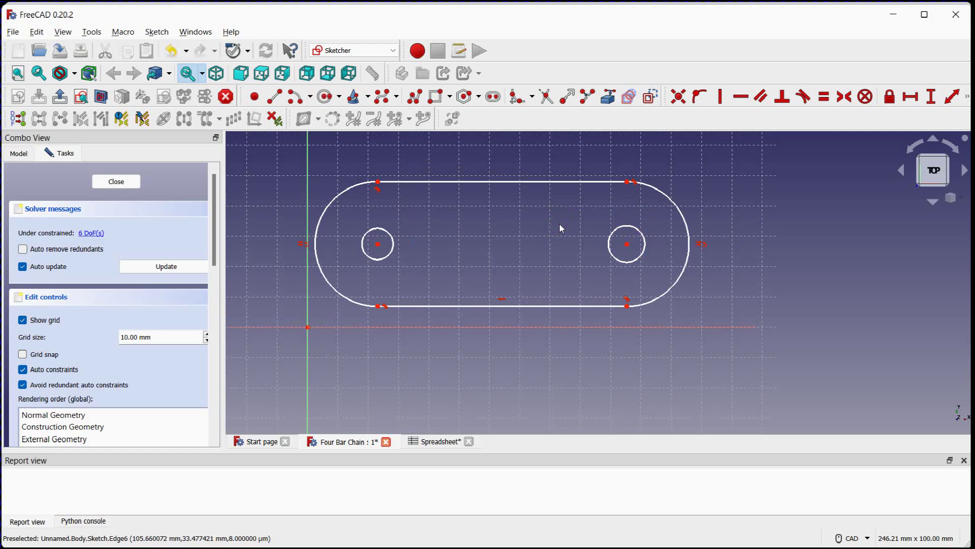
# Constrain the radius of both hole circles to 5 mm
pyautogui.scroll(-1, 559, 227)
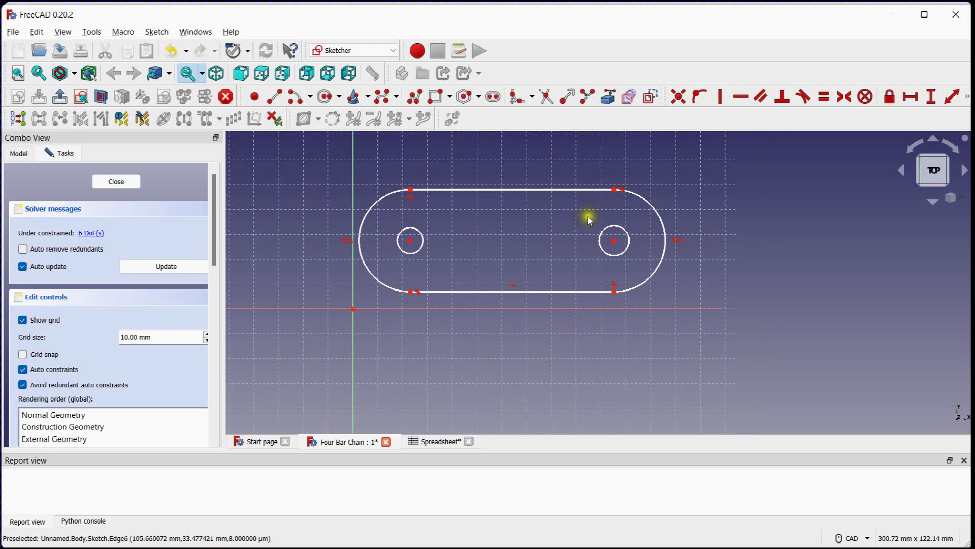
pyautogui.click(971, 99)
pyautogui.click(680, 116)
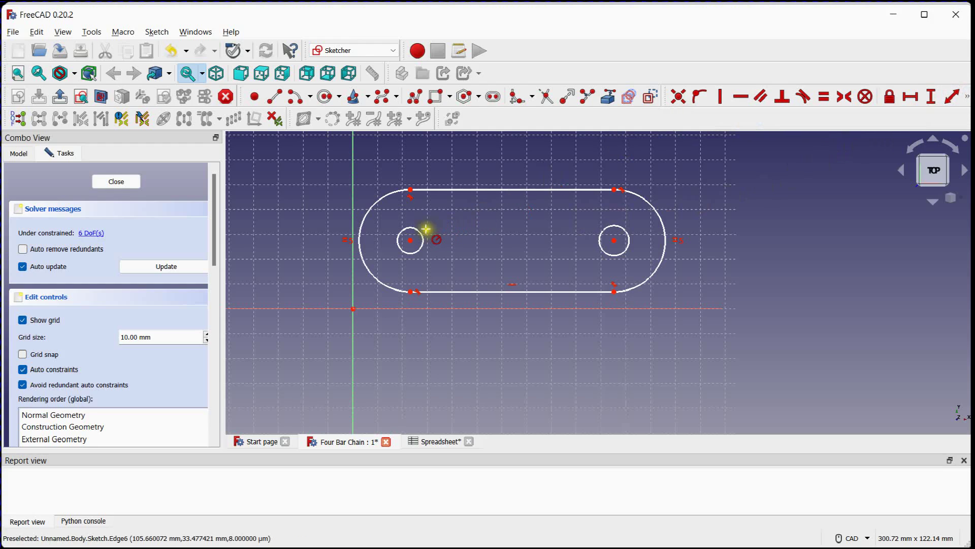
pyautogui.click(422, 236)
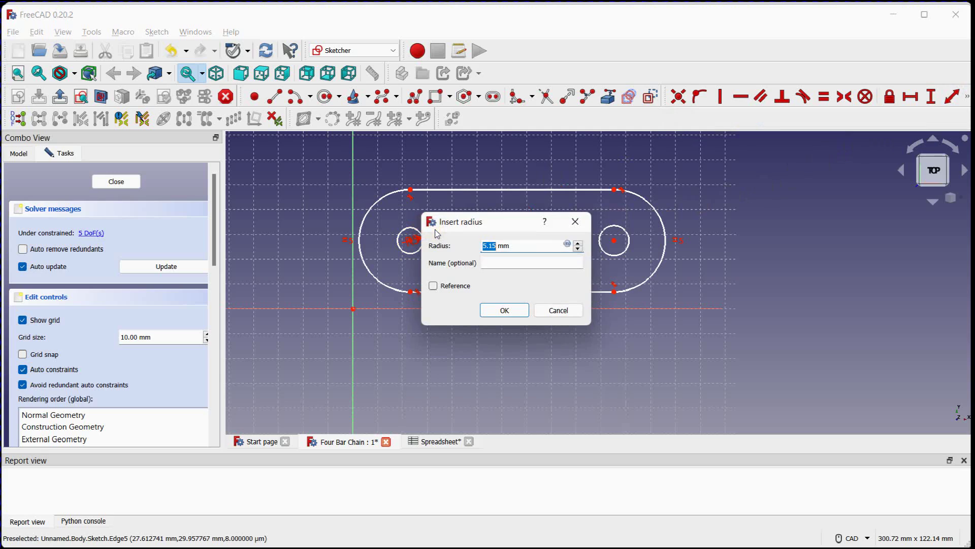
pyautogui.press('Return')
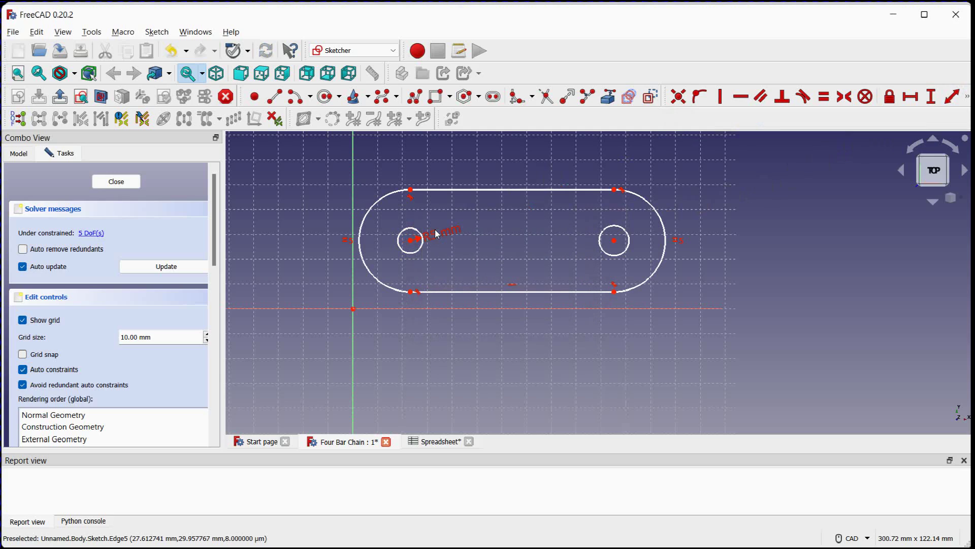
pyautogui.click(596, 233)
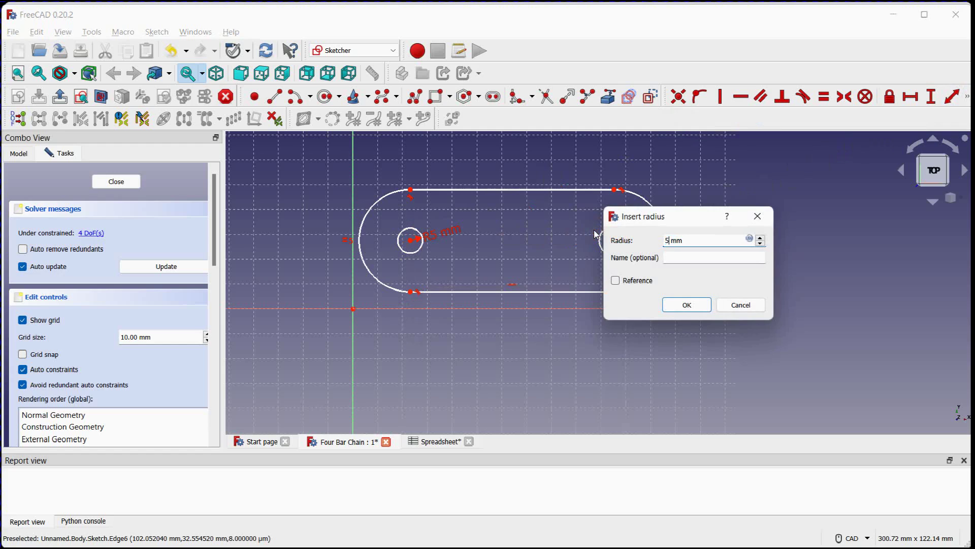
pyautogui.write('5')
pyautogui.press('Return')
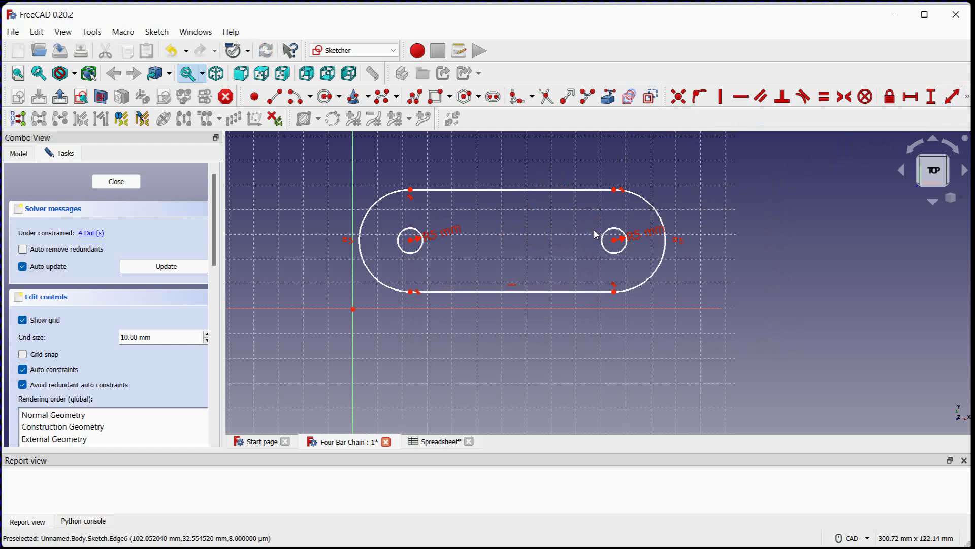
# Constrain the radius of the slot's end arc farther from the vertical axis to 10 mm
pyautogui.click(654, 203)
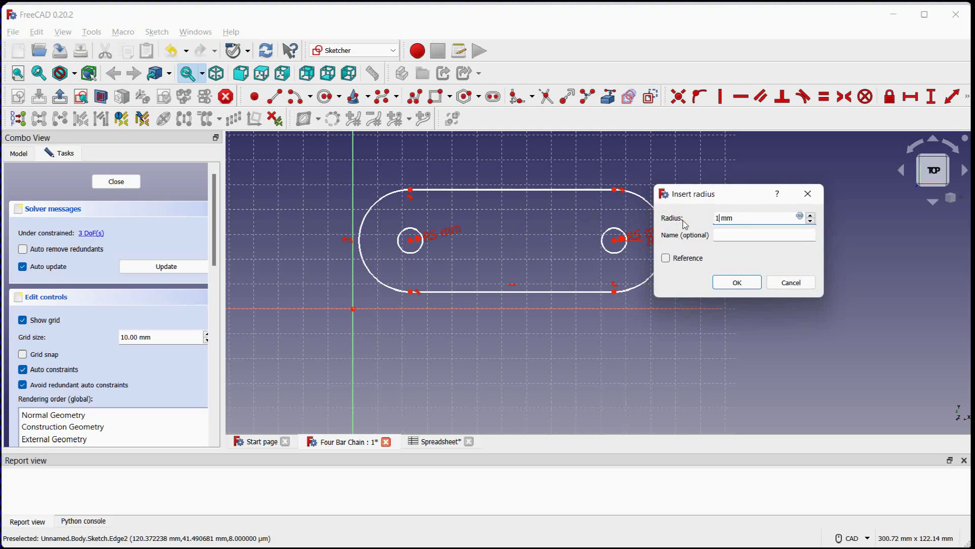
pyautogui.write('10')
pyautogui.press('Return')
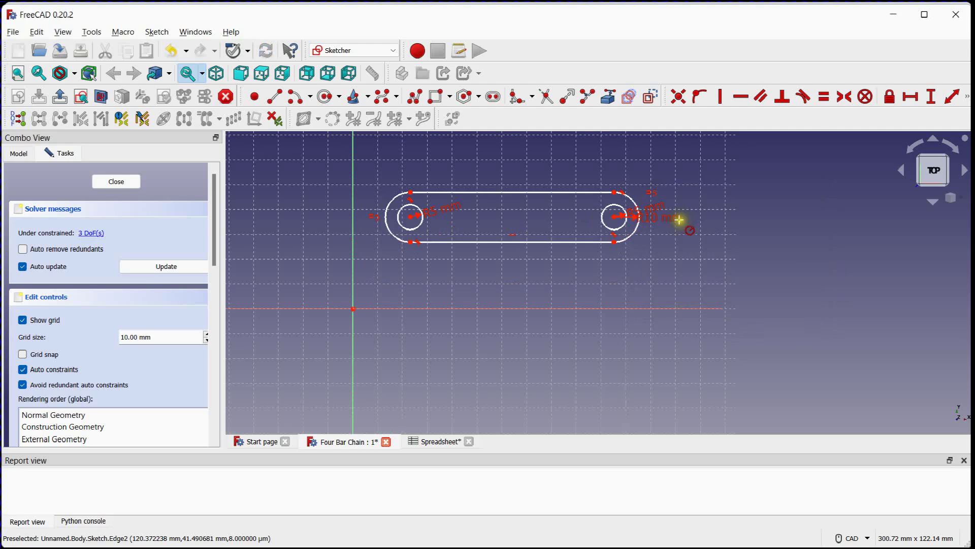
# Constrain the length of the slot's upper straight edge to 100 mm
pyautogui.moveTo(736, 220); pyautogui.dragTo(748, 234, button='middle')
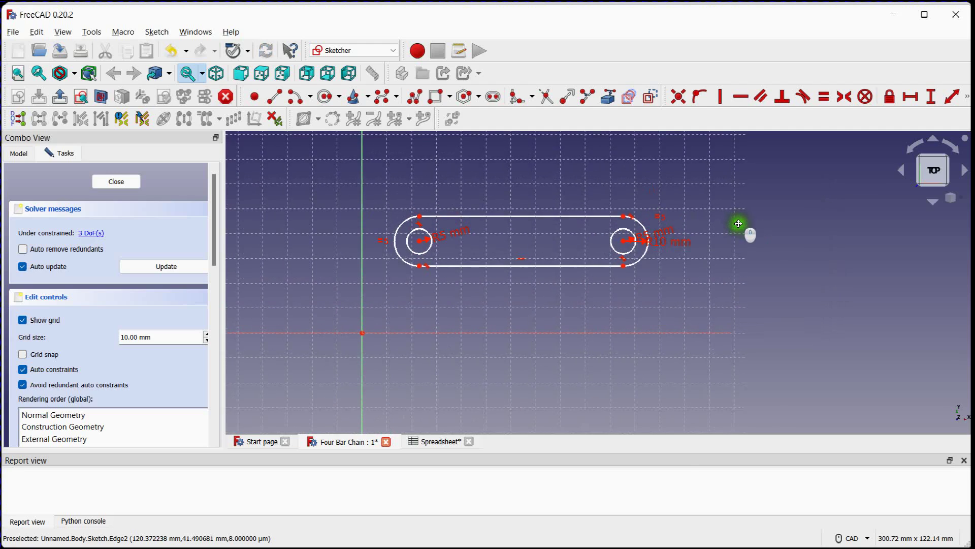
pyautogui.click(929, 99)
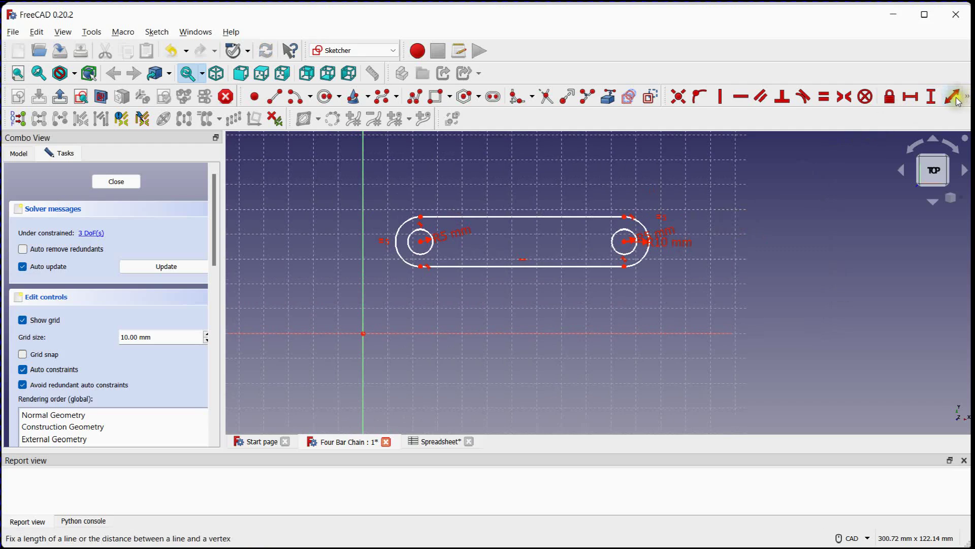
pyautogui.click(462, 217)
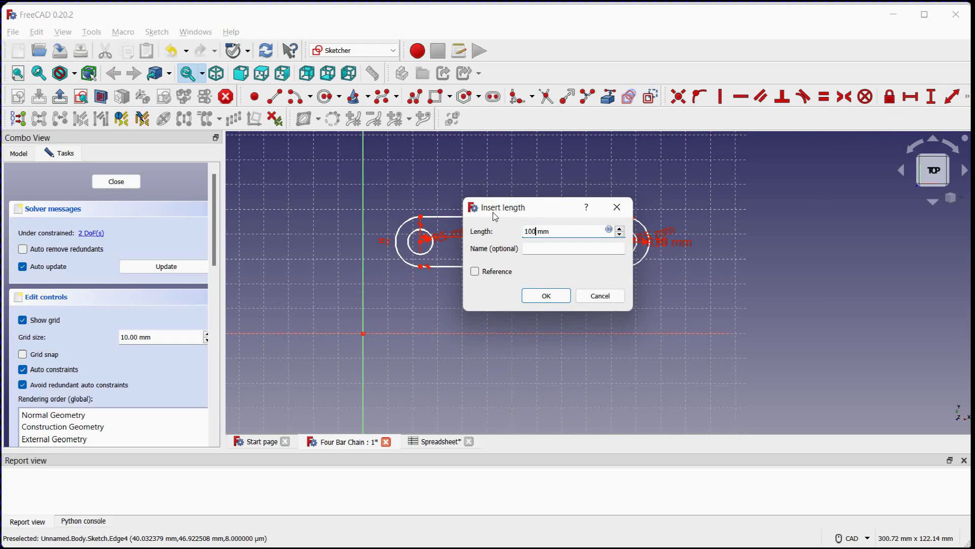
pyautogui.click(551, 296)
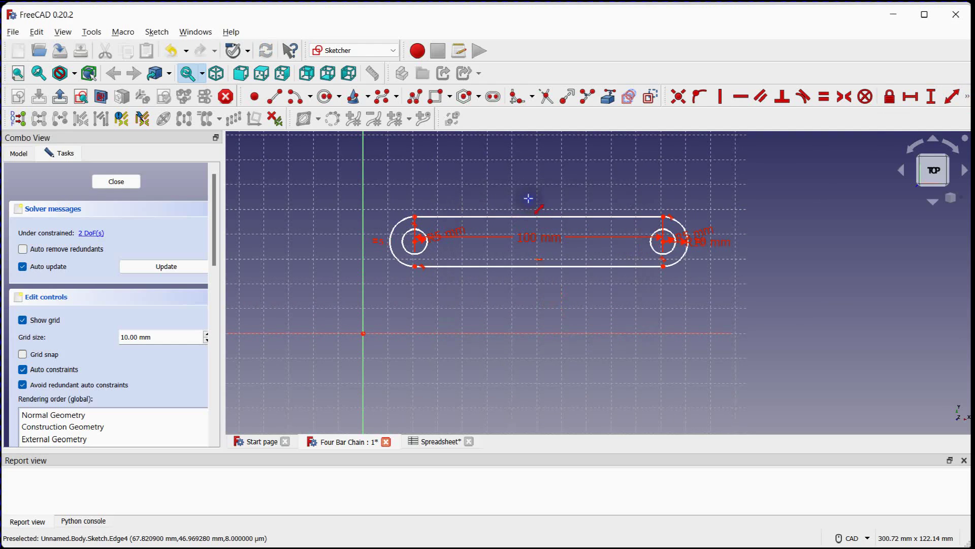
# Make the centre of the slot arc nearest the vertical axis coincident with the sketch origin, and close the sketch
pyautogui.moveTo(443, 189); pyautogui.dragTo(439, 207, button='middle')
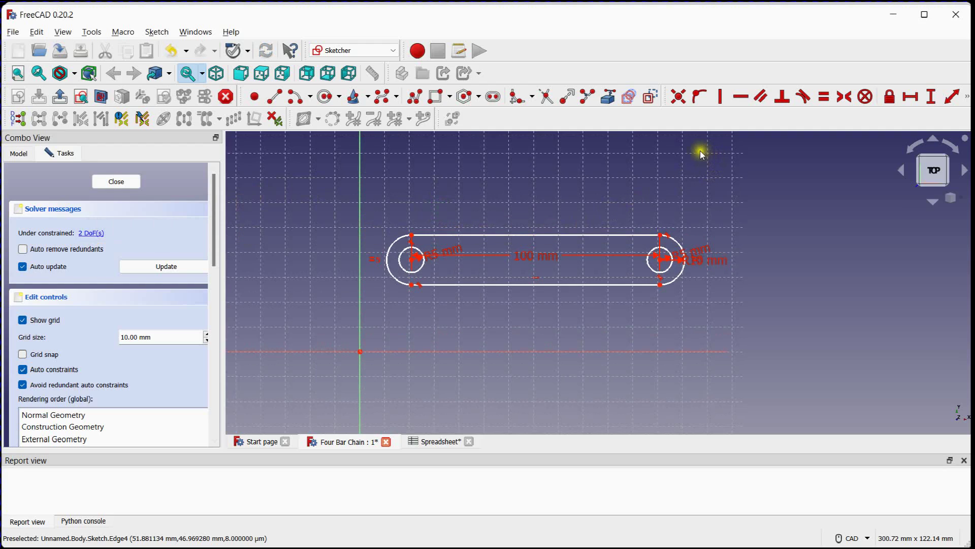
pyautogui.click(679, 97)
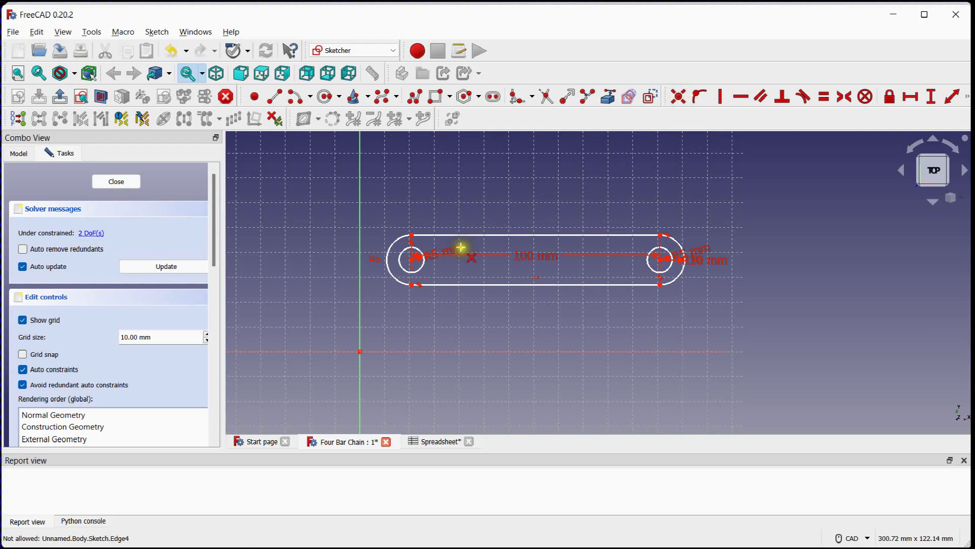
pyautogui.scroll(4, 411, 258)
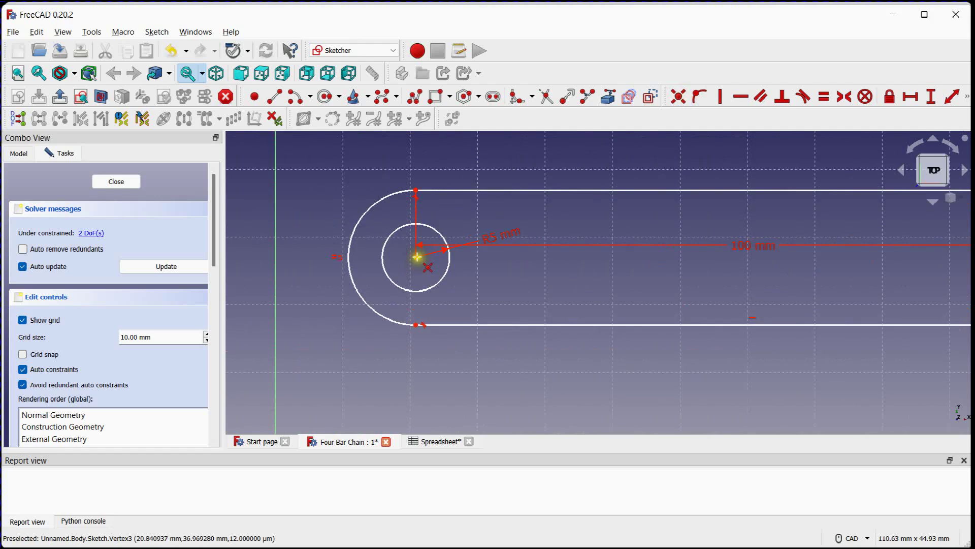
pyautogui.click(417, 257)
pyautogui.scroll(-4, 416, 257)
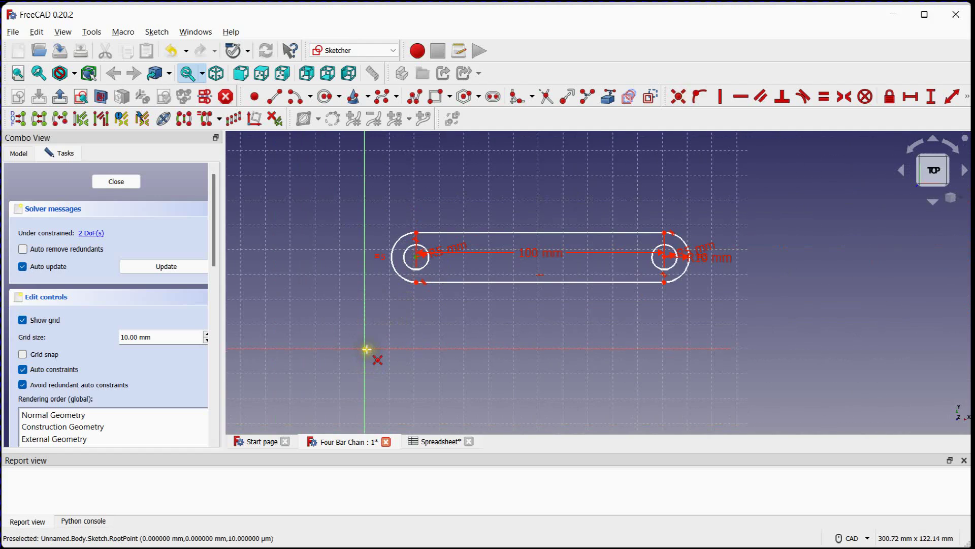
pyautogui.click(365, 349)
pyautogui.moveTo(418, 250); pyautogui.dragTo(442, 175, button='middle')
pyautogui.scroll(3, 427, 217)
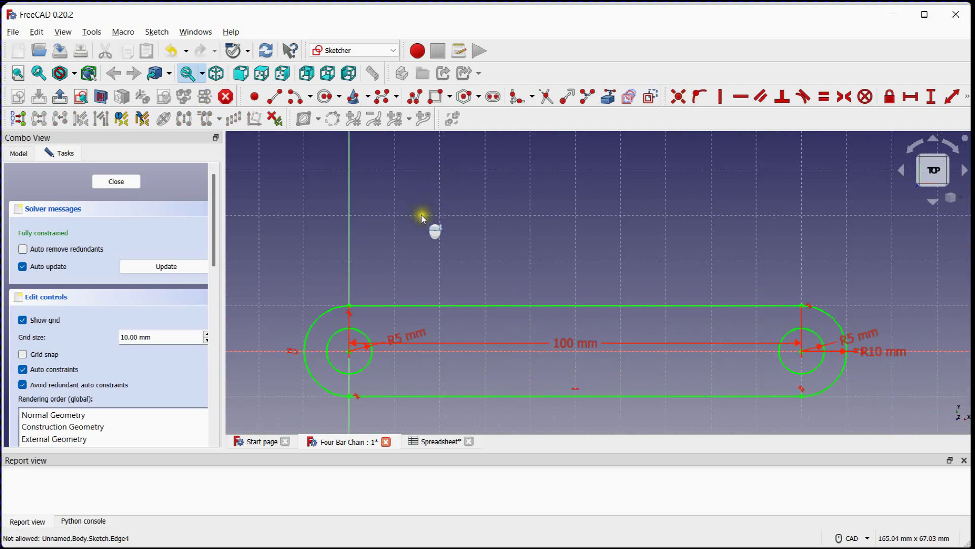
pyautogui.moveTo(427, 218); pyautogui.dragTo(424, 170, button='middle')
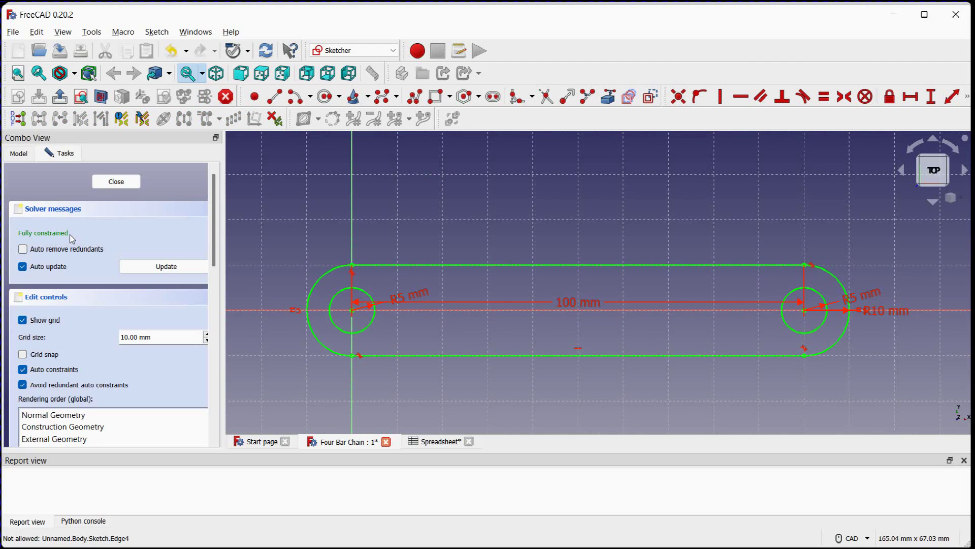
pyautogui.click(111, 184)
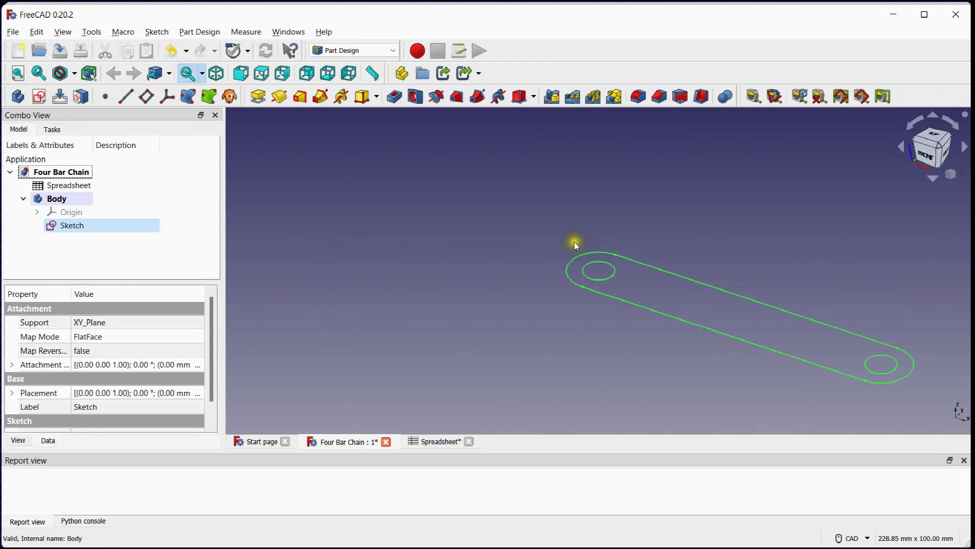
# Pad the link sketch 5 mm along the sketch normal
pyautogui.moveTo(574, 244); pyautogui.dragTo(428, 221, button='middle')
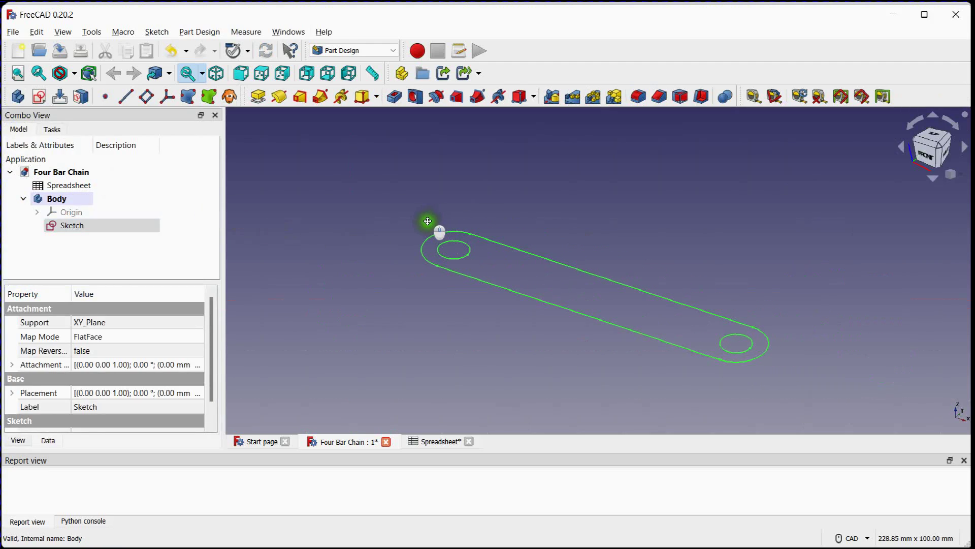
pyautogui.click(266, 96)
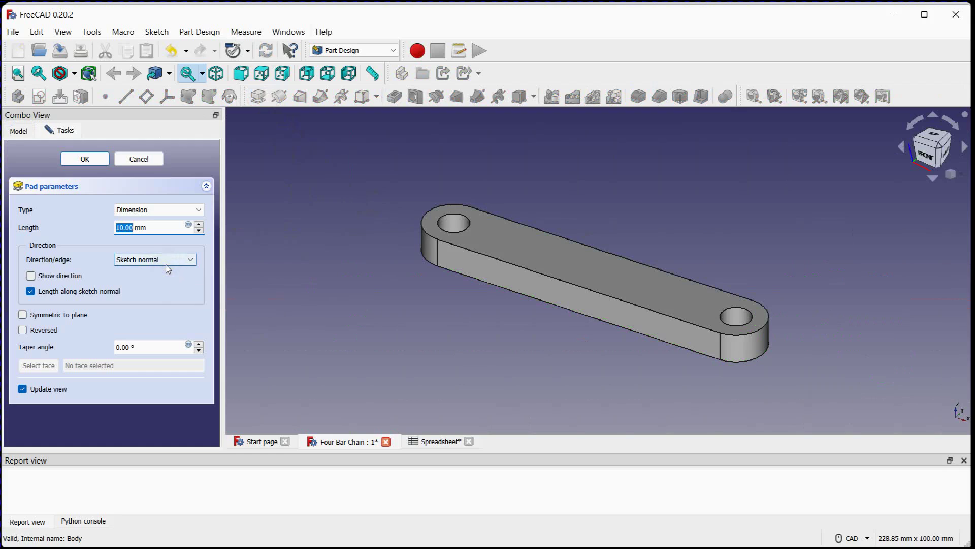
pyautogui.click(85, 159)
pyautogui.moveTo(374, 189); pyautogui.dragTo(319, 212, button='middle')
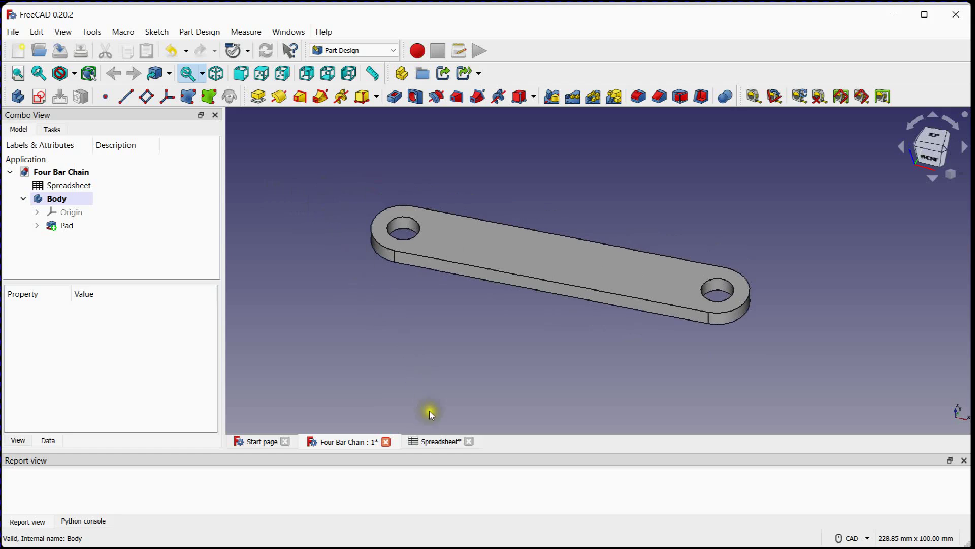
# Check the link names in the spreadsheet and rename the body as Input_Link
pyautogui.click(437, 440)
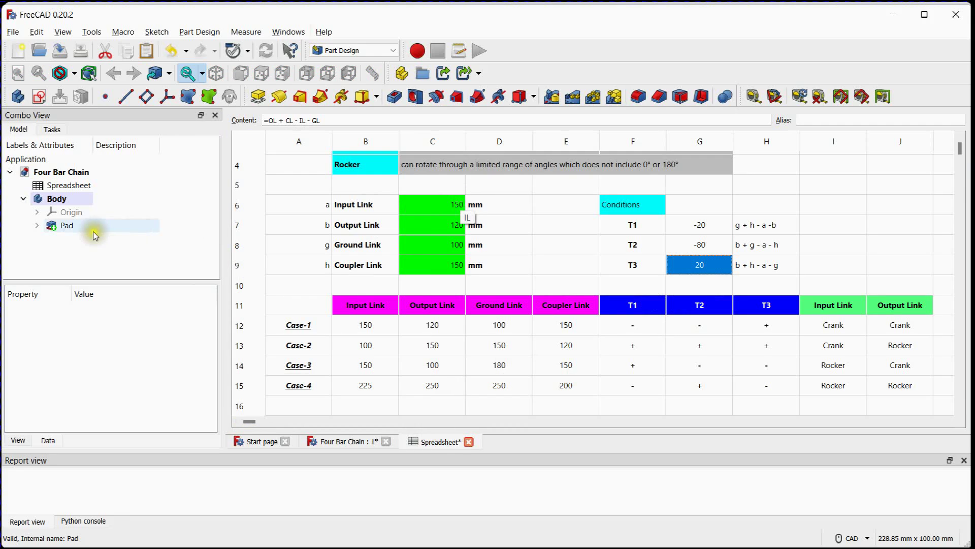
pyautogui.click(71, 199)
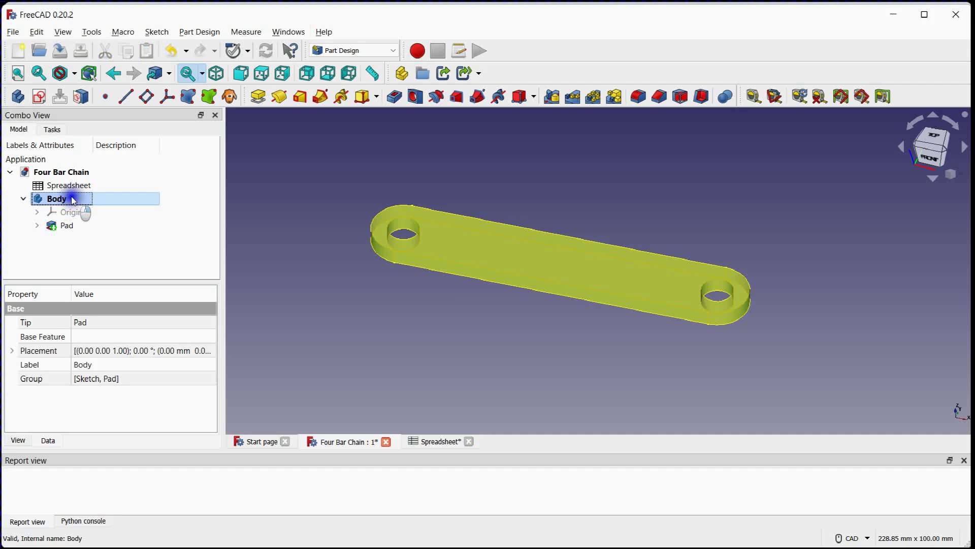
pyautogui.rightClick(74, 199)
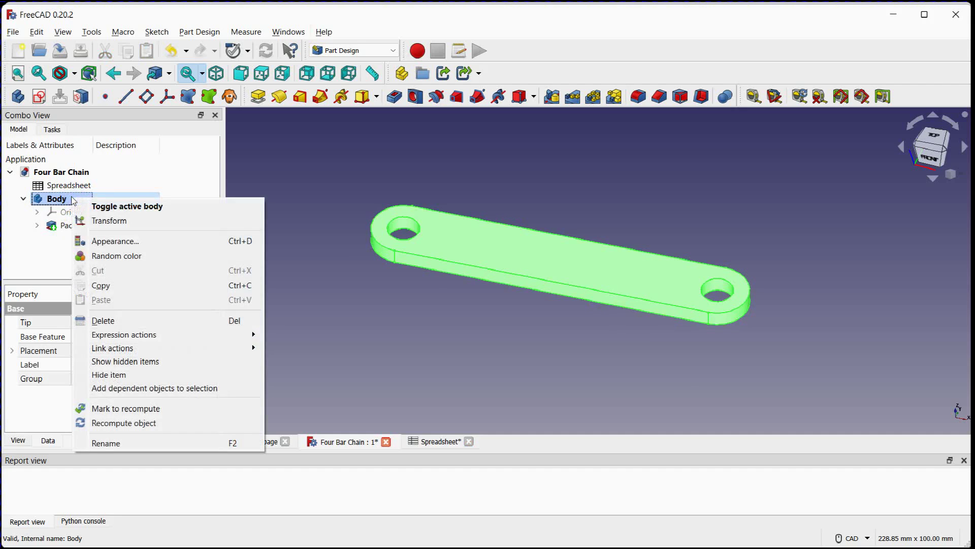
pyautogui.click(122, 442)
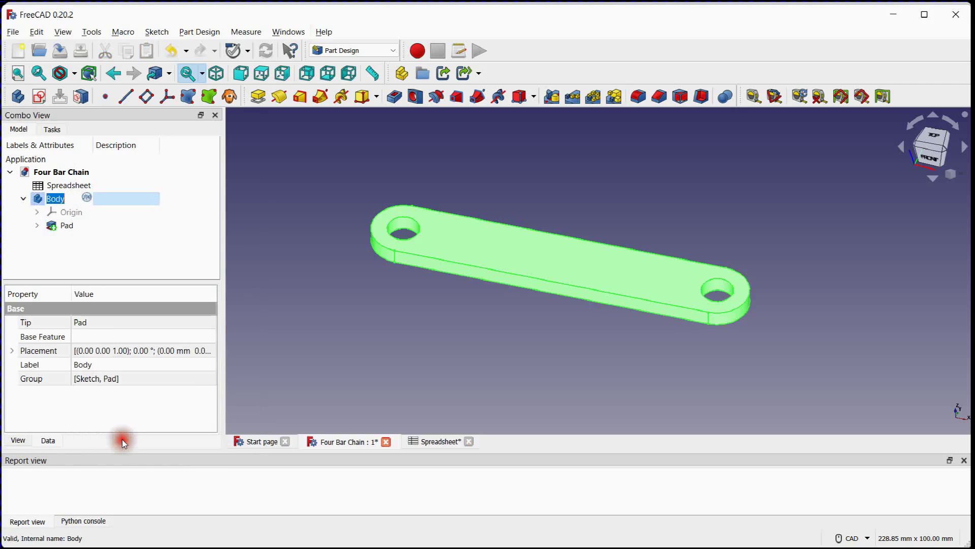
pyautogui.write('In')
pyautogui.press('Return')
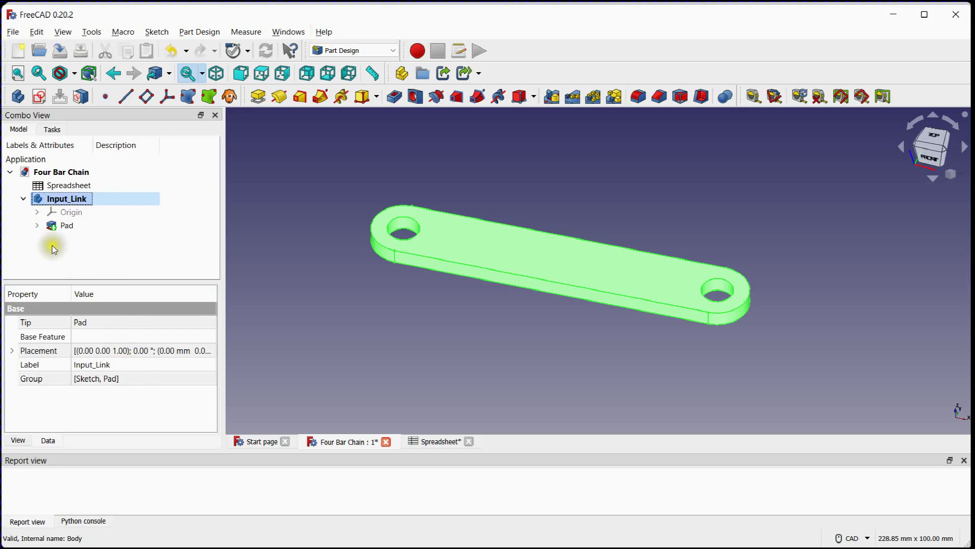
# Open the Input_Link pad's sketch and link its 100 mm length constraint to Spreadsheet.IL
pyautogui.click(37, 225)
pyautogui.doubleClick(77, 237)
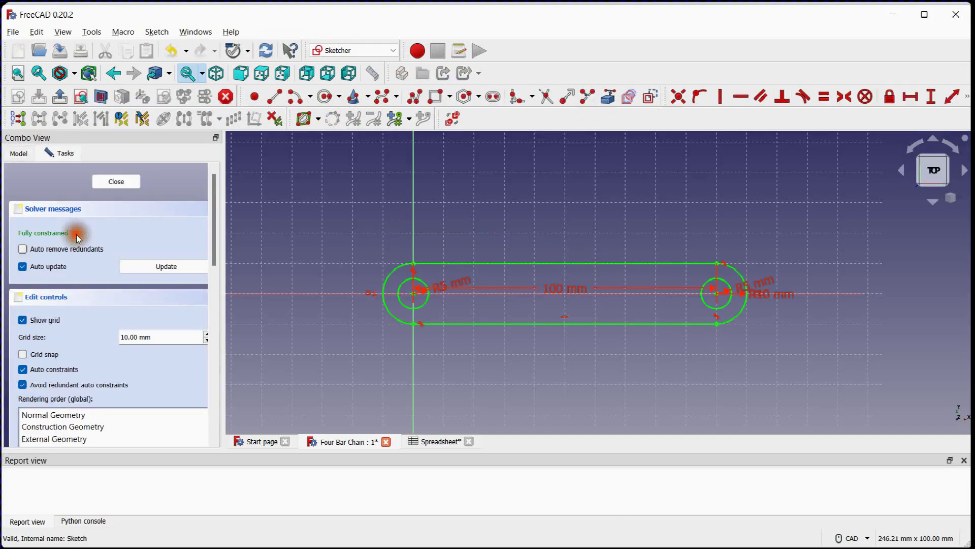
pyautogui.moveTo(212, 257); pyautogui.dragTo(220, 376)
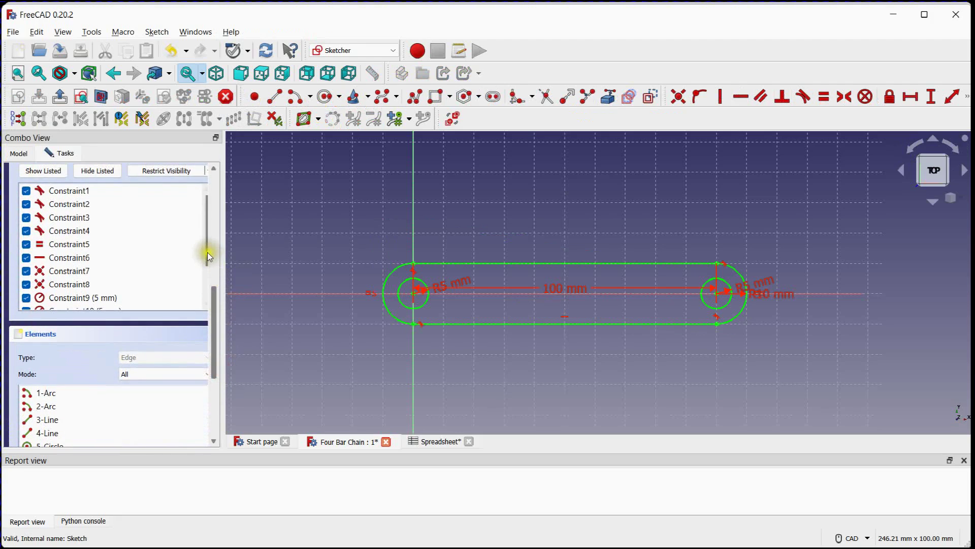
pyautogui.moveTo(209, 256); pyautogui.dragTo(213, 282)
pyautogui.click(121, 286)
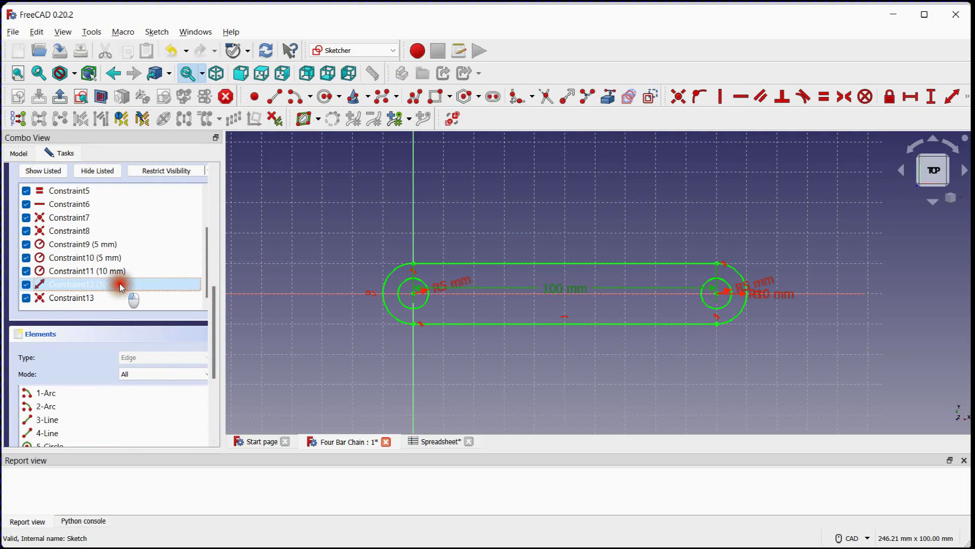
pyautogui.doubleClick(121, 286)
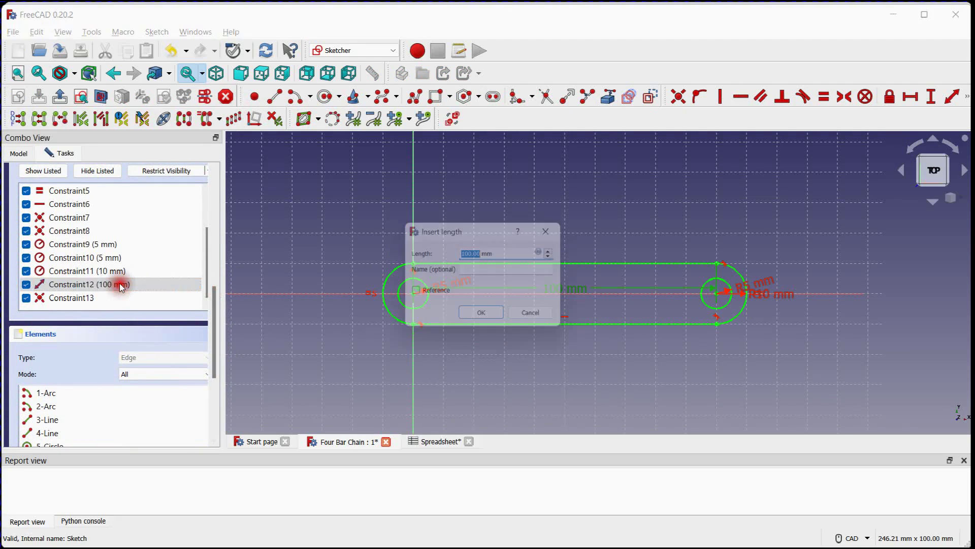
pyautogui.click(548, 252)
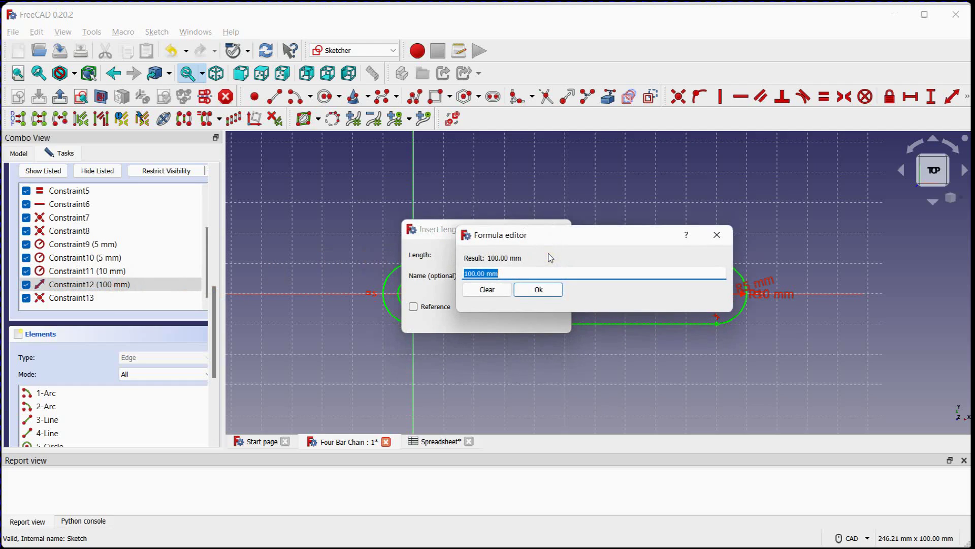
pyautogui.write('sp')
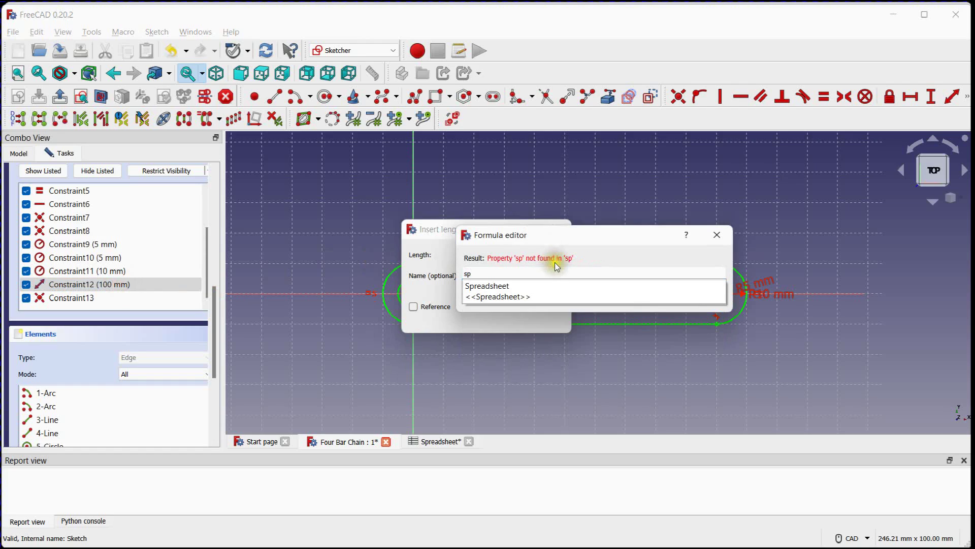
pyautogui.click(501, 286)
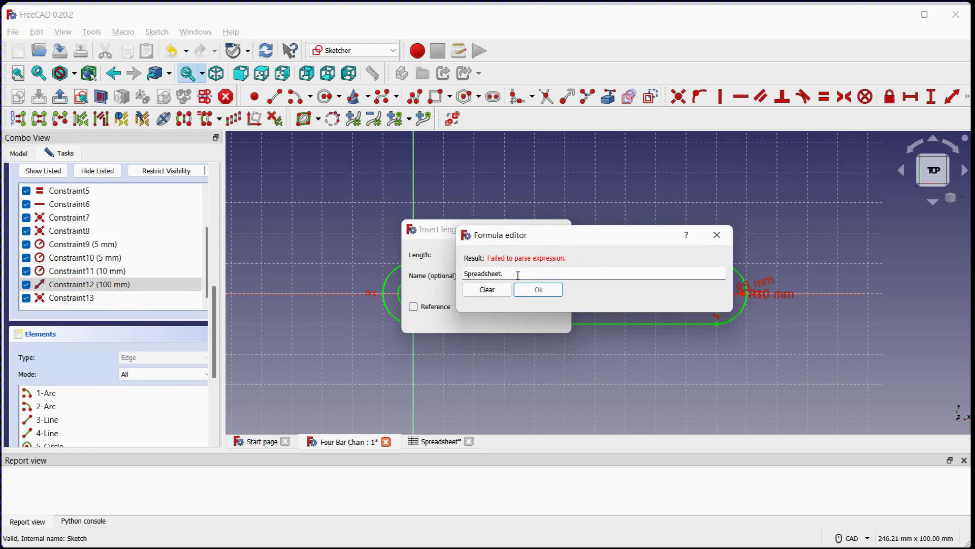
pyautogui.write('il')
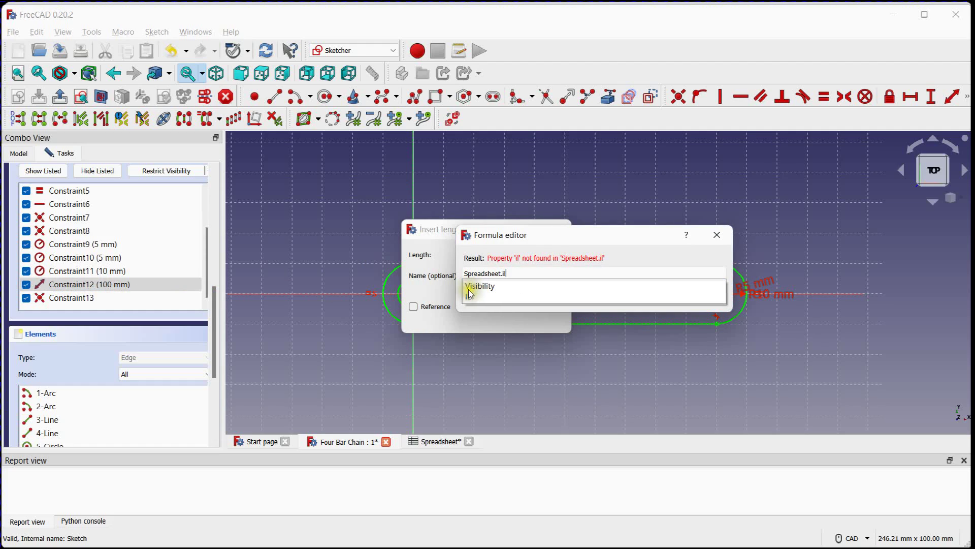
pyautogui.click(470, 296)
pyautogui.click(536, 289)
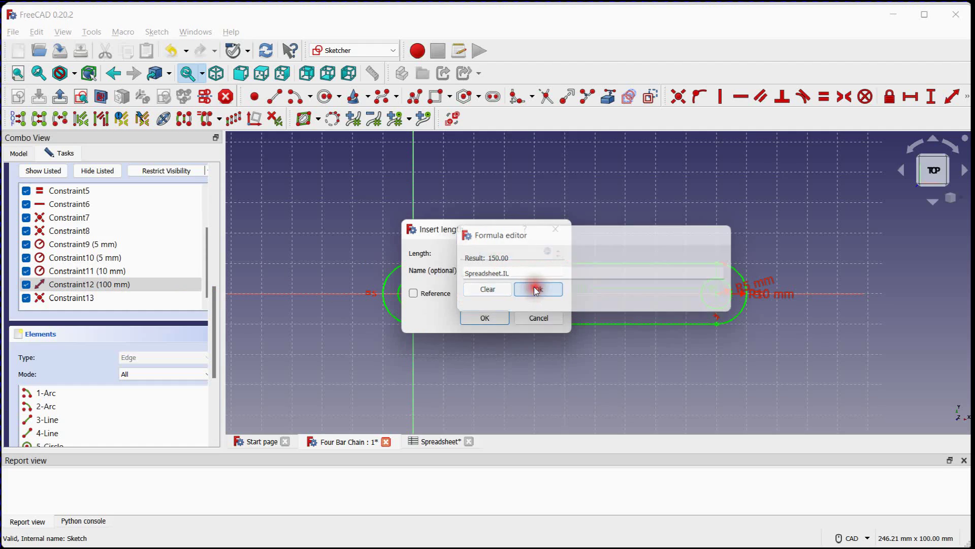
pyautogui.click(497, 322)
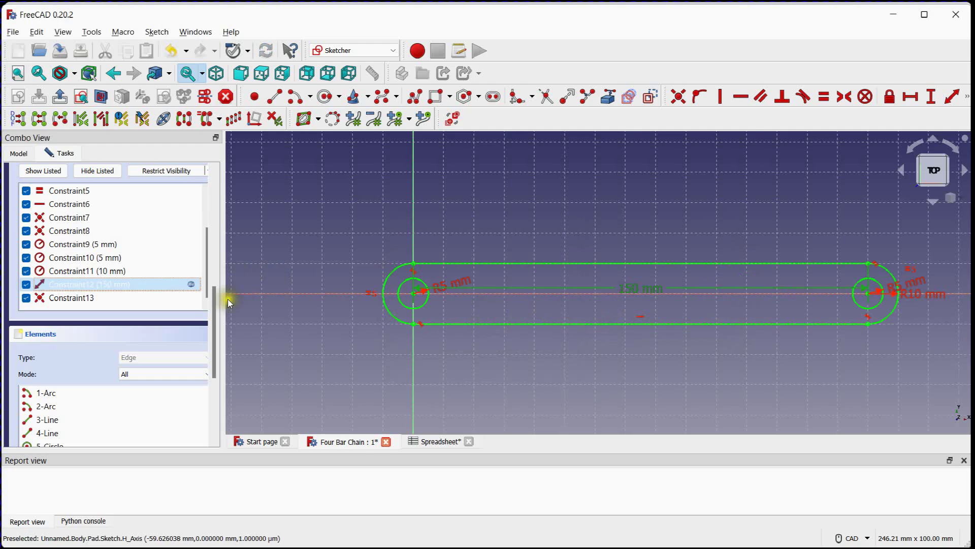
# Close the Input_Link sketch and return to the padded link model
pyautogui.moveTo(217, 301); pyautogui.dragTo(224, 182)
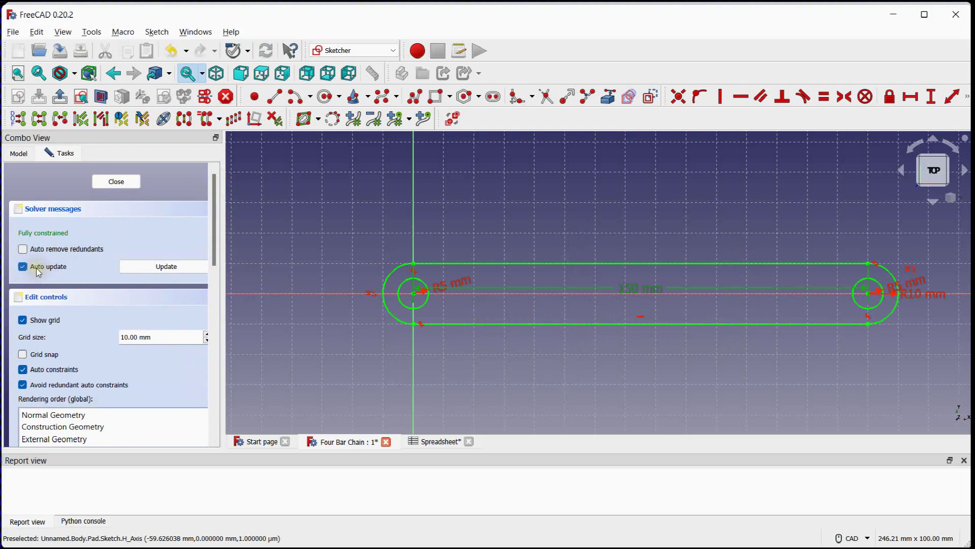
pyautogui.click(116, 183)
pyautogui.scroll(-1, 342, 230)
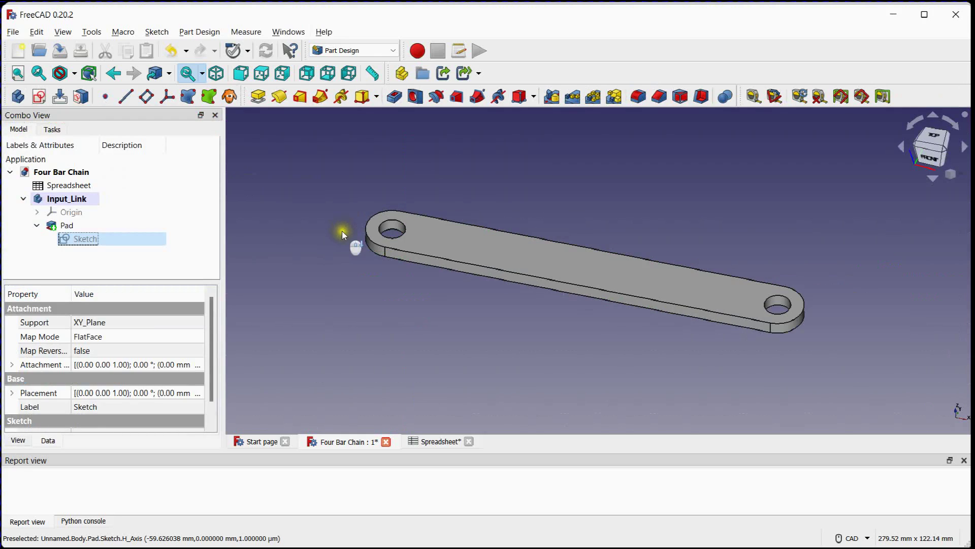
pyautogui.moveTo(335, 230); pyautogui.dragTo(315, 232, button='middle')
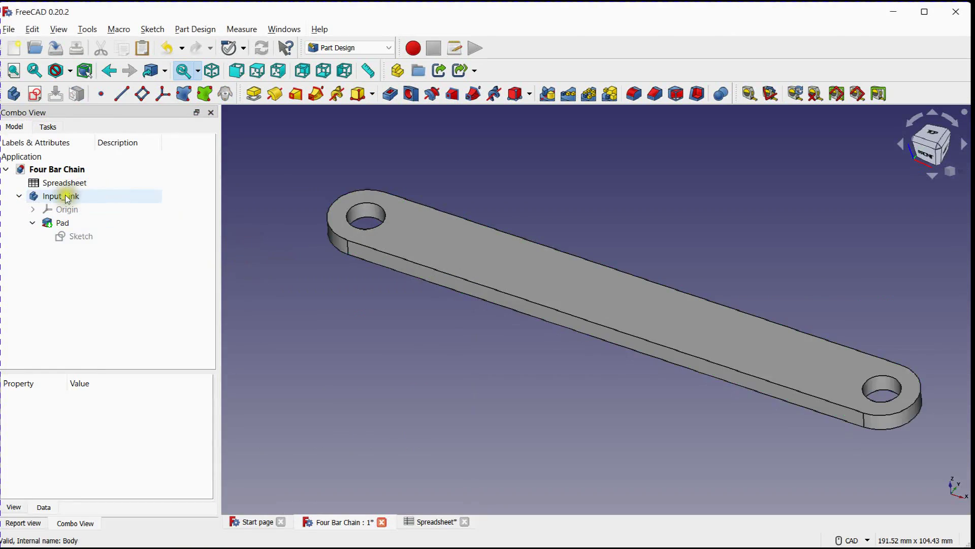
# Copy the Input_Link body with only its Sketch and Pad dependencies, and paste it into the Four Bar Chain document
pyautogui.click(65, 196)
pyautogui.rightClick(67, 196)
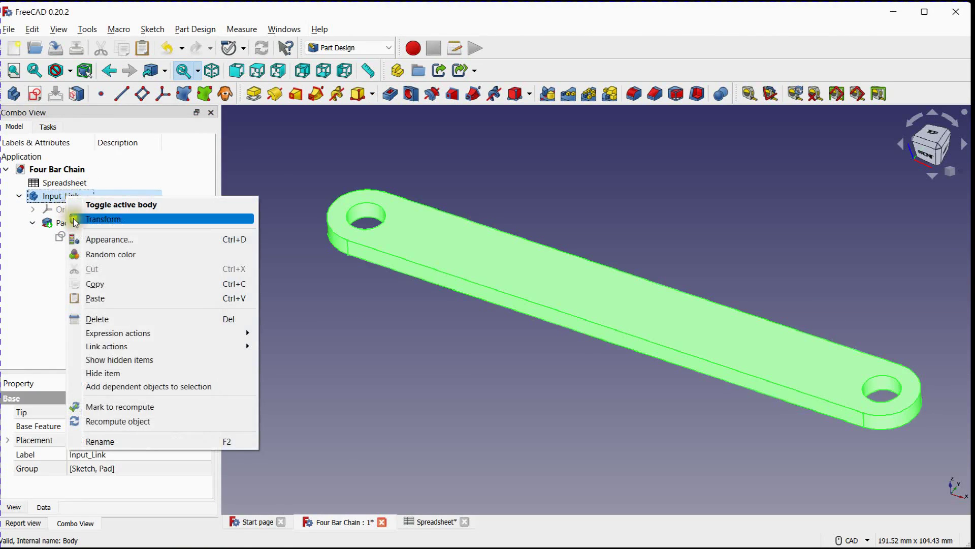
pyautogui.click(107, 280)
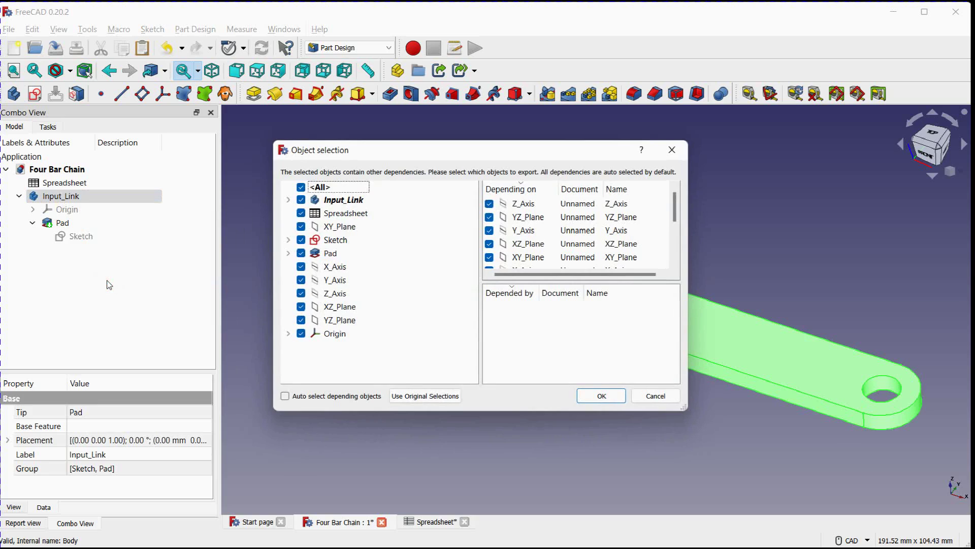
pyautogui.click(285, 396)
pyautogui.click(285, 395)
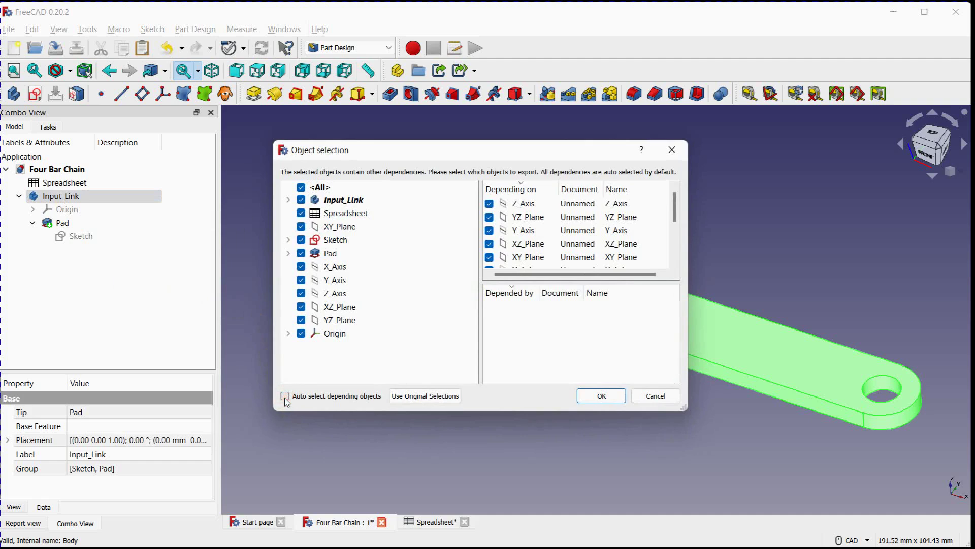
pyautogui.click(301, 188)
pyautogui.click(300, 199)
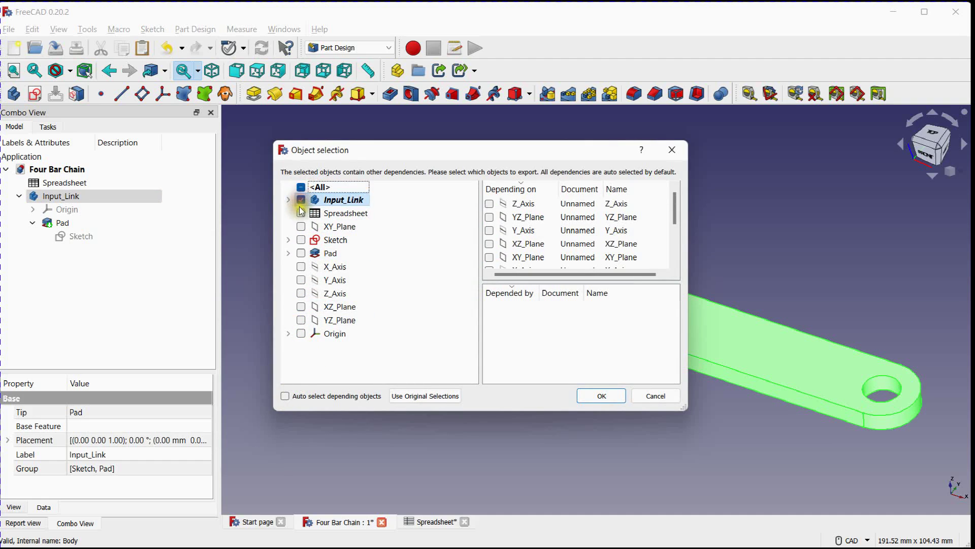
pyautogui.click(301, 239)
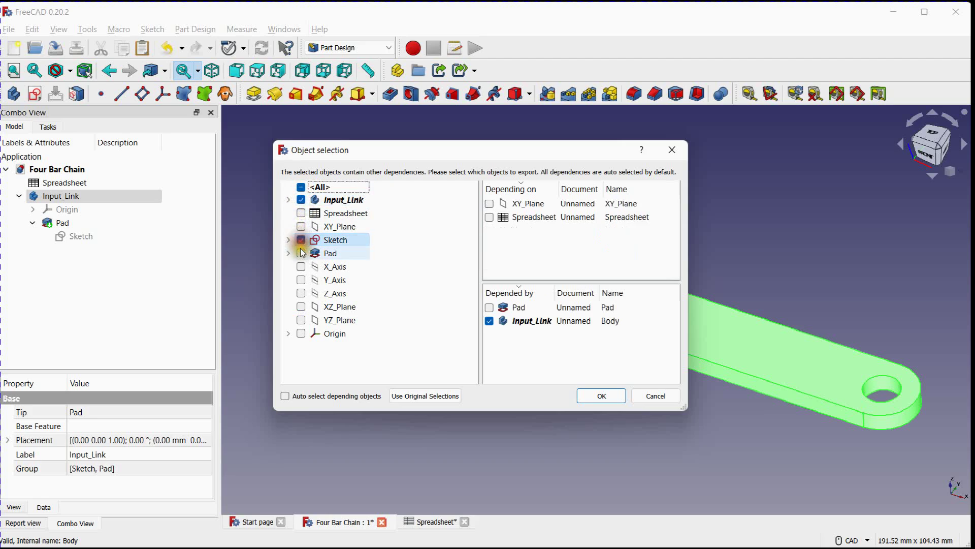
pyautogui.click(301, 253)
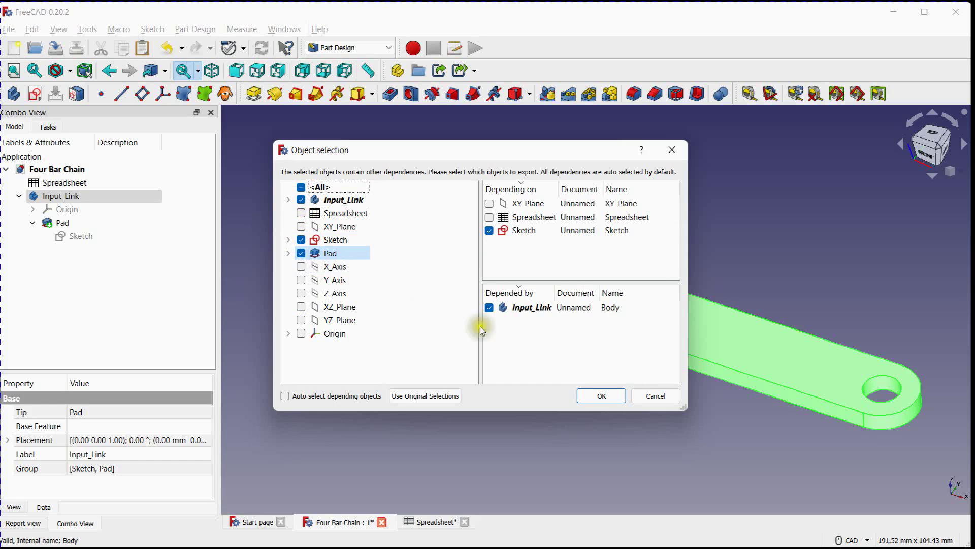
pyautogui.click(593, 395)
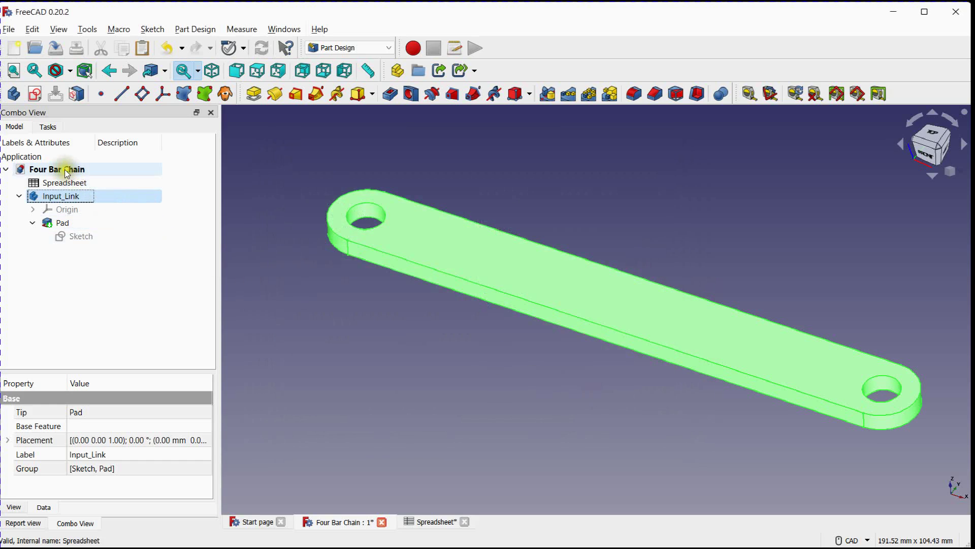
pyautogui.click(64, 171)
pyautogui.hotkey('ctrl', 'v')
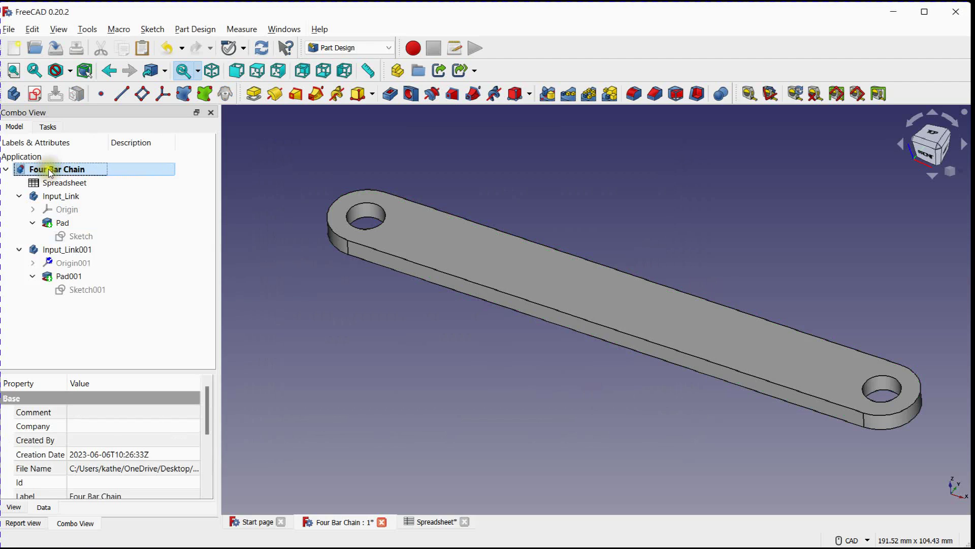
# Rename the copied body as Output_Link and recompute it
pyautogui.click(76, 250)
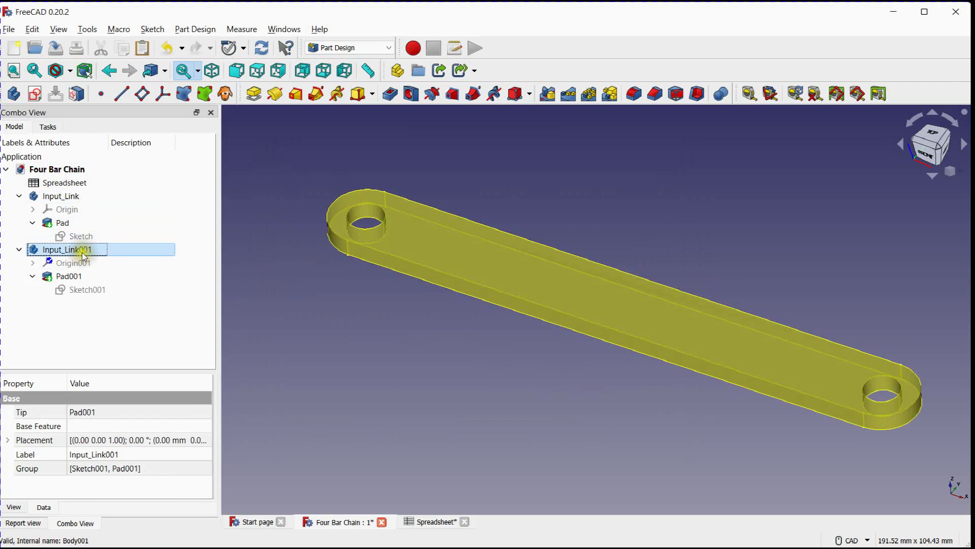
pyautogui.rightClick(76, 250)
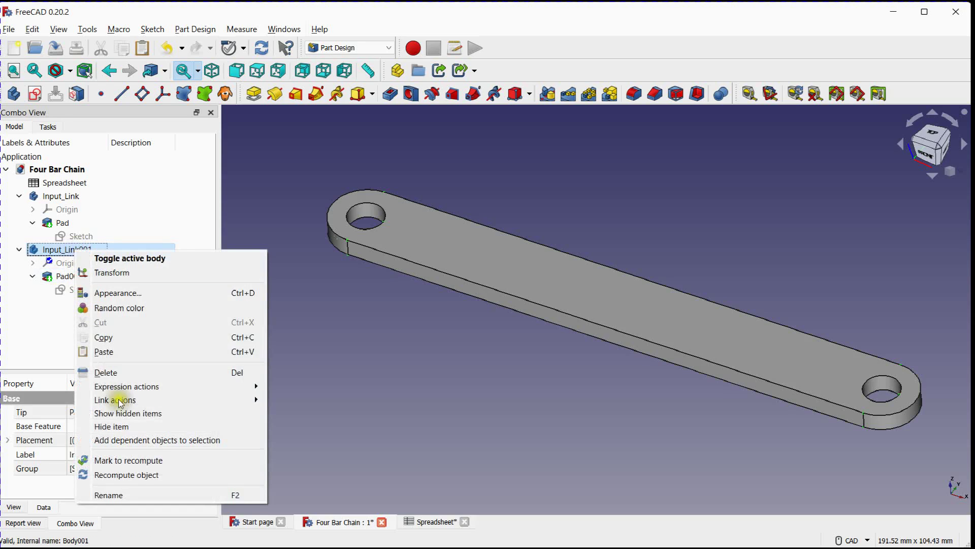
pyautogui.click(132, 494)
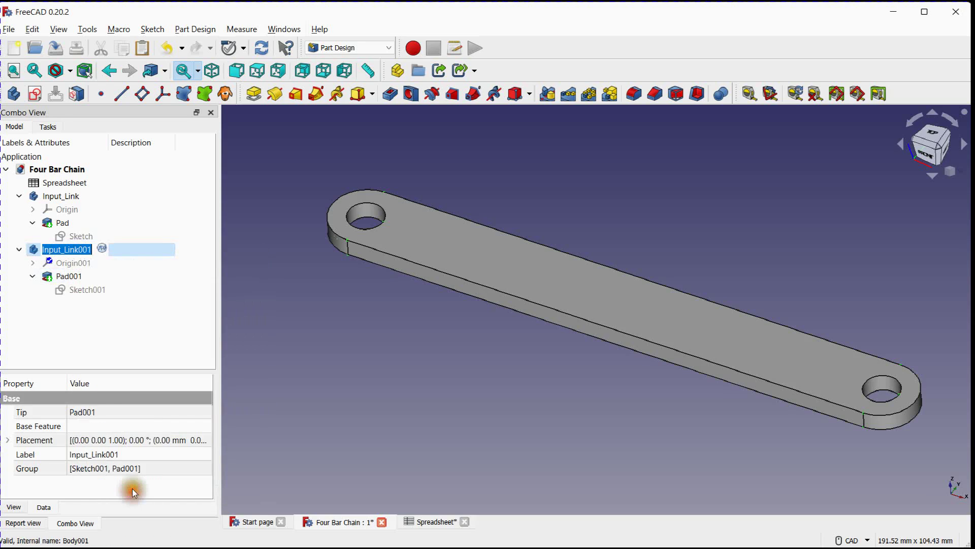
pyautogui.write('Out')
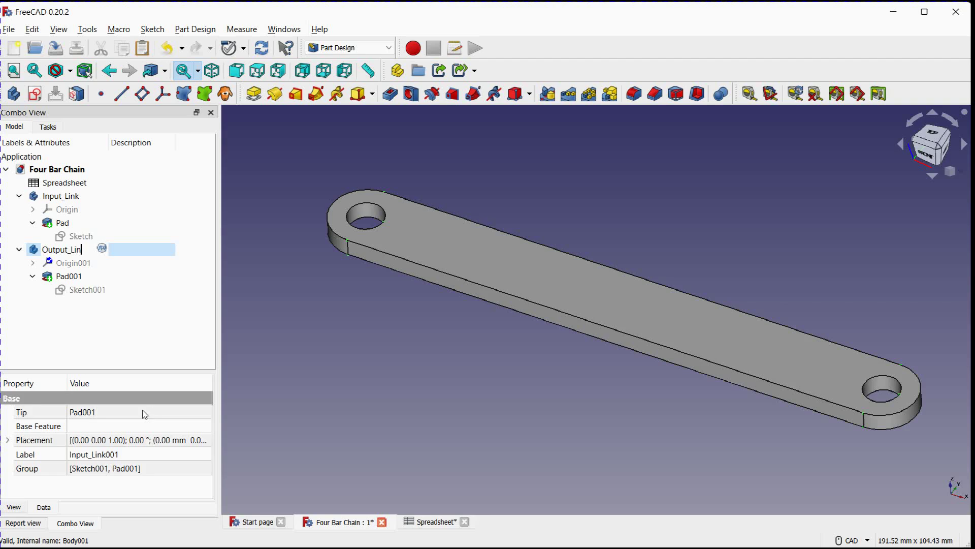
pyautogui.press('Return')
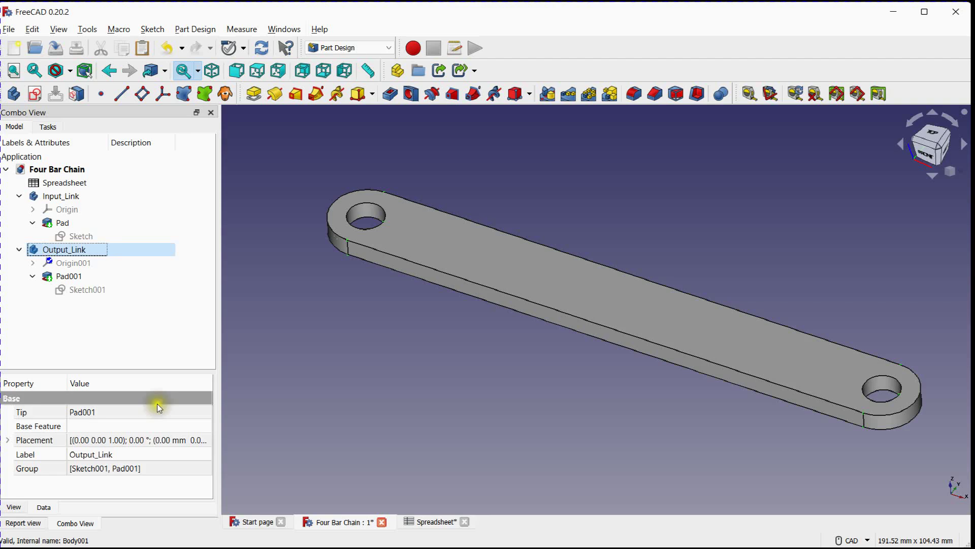
pyautogui.rightClick(67, 248)
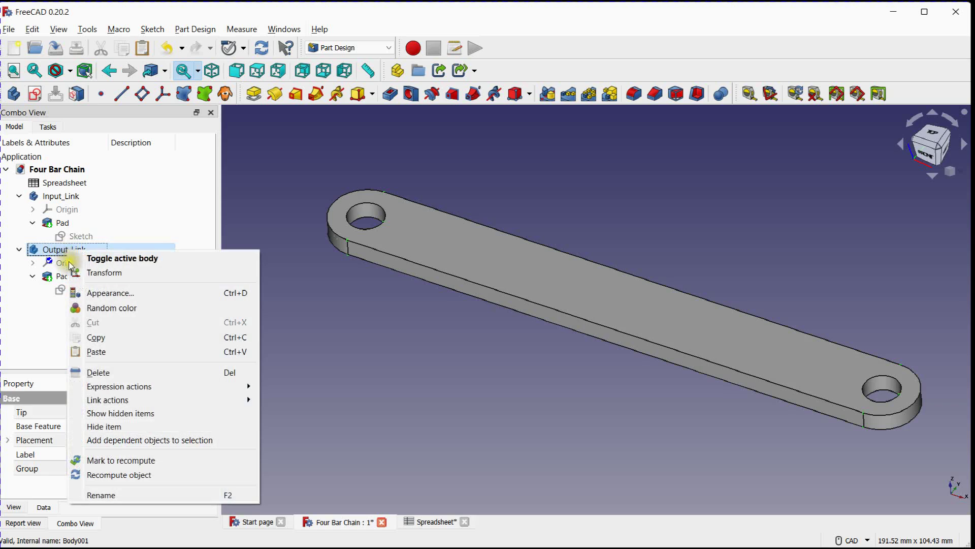
pyautogui.click(118, 475)
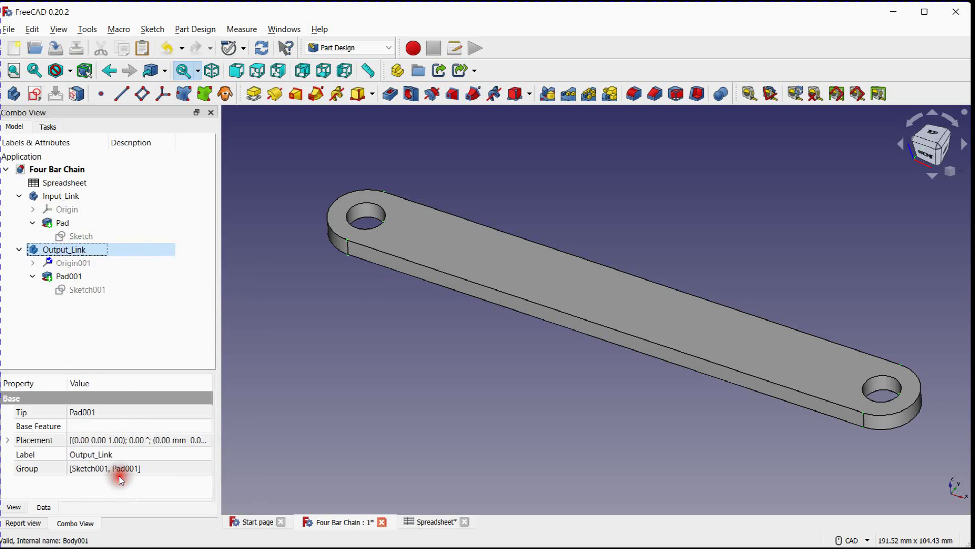
# Open the Output_Link sketch and link its 150 mm length constraint to Spreadsheet.OL
pyautogui.doubleClick(75, 291)
pyautogui.scroll(-2, 199, 278)
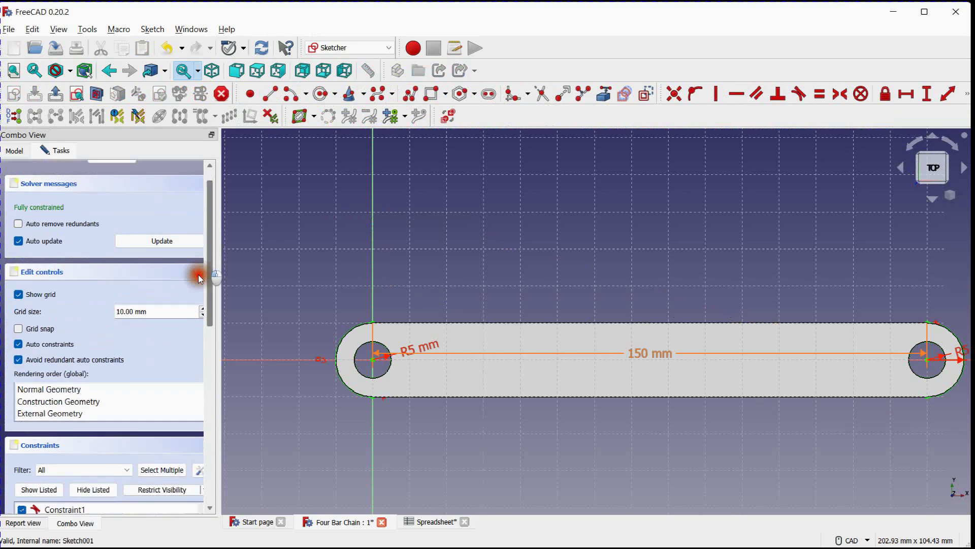
pyautogui.moveTo(199, 278)
pyautogui.mouseDown()
pyautogui.moveTo(211, 427)
pyautogui.moveTo(212, 355)
pyautogui.mouseUp()
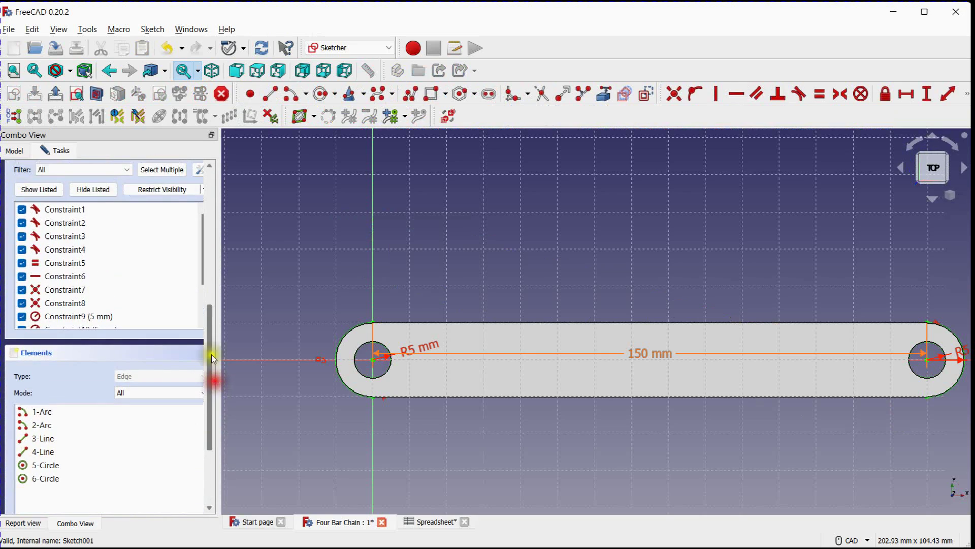
pyautogui.scroll(-2, 200, 248)
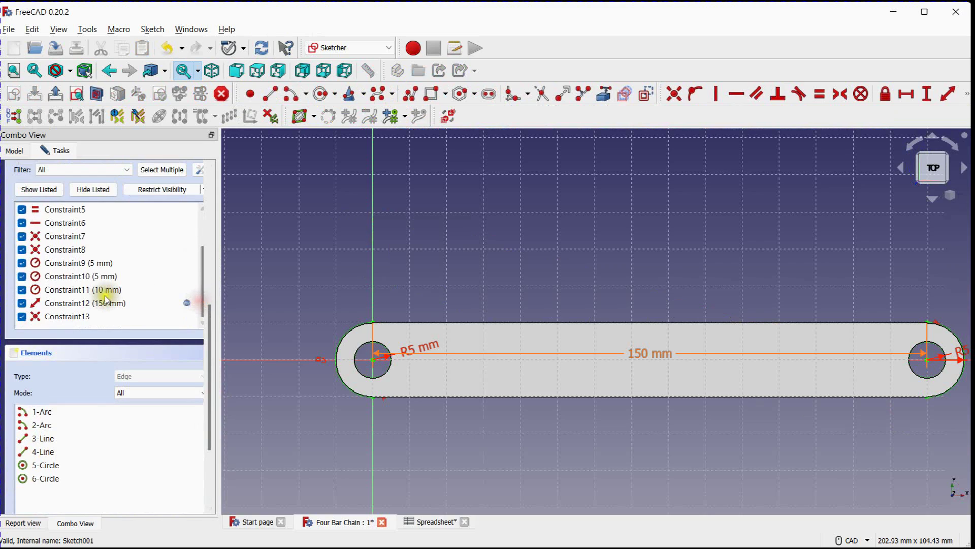
pyautogui.doubleClick(185, 303)
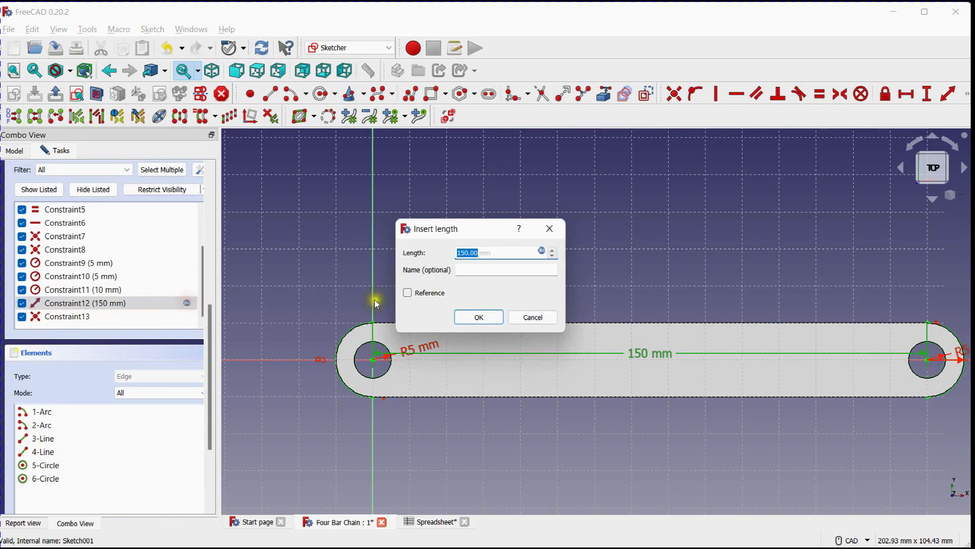
pyautogui.click(541, 251)
pyautogui.write('Spreadsheet.IL')
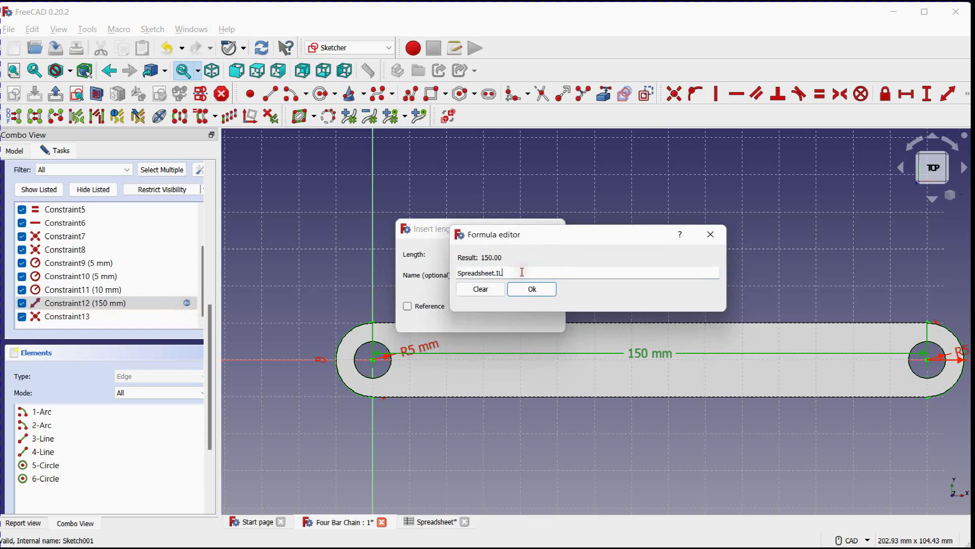
pyautogui.press('BackSpace')
pyautogui.press('BackSpace')
pyautogui.write('OL')
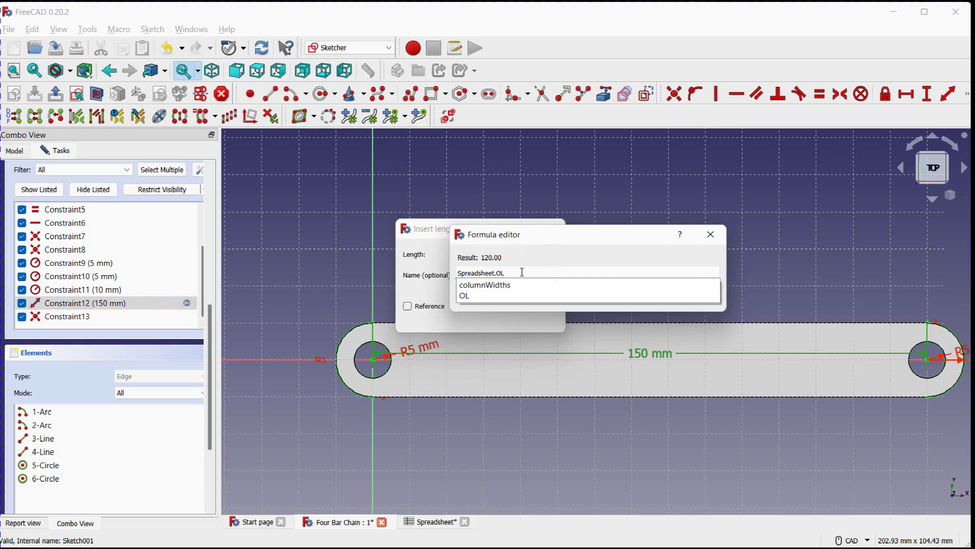
pyautogui.click(464, 295)
pyautogui.click(540, 290)
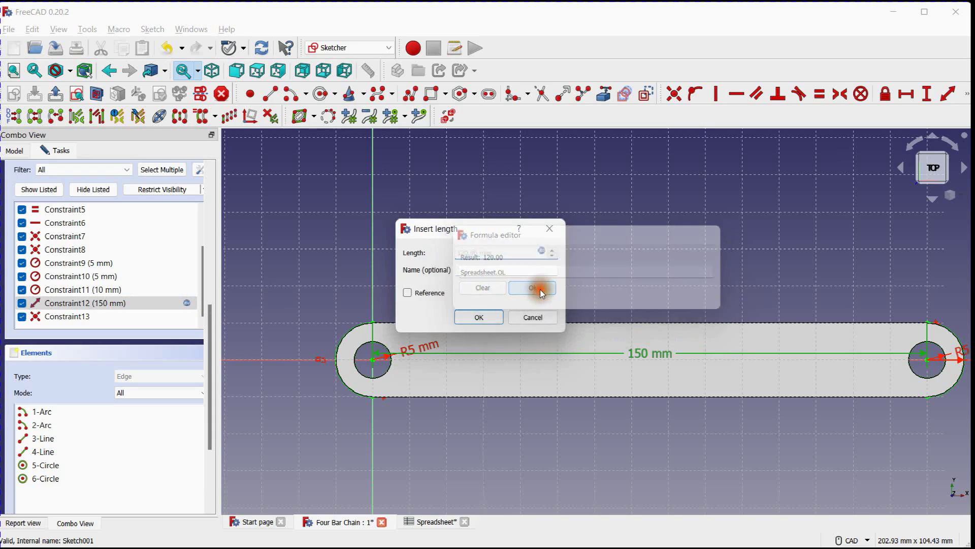
pyautogui.click(482, 317)
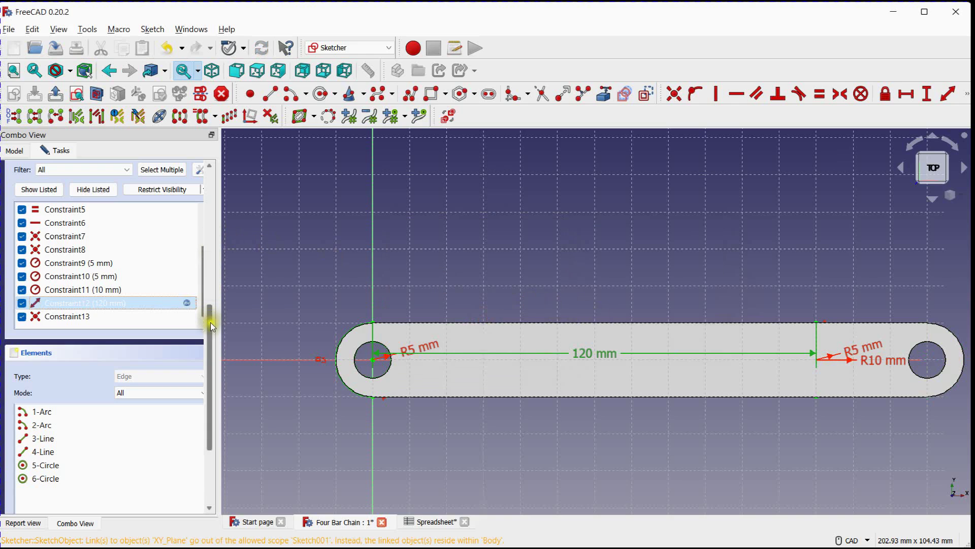
# Close the Output_Link sketch, then hide the Input_Link pad so only the Output_Link body is shown
pyautogui.moveTo(210, 323); pyautogui.dragTo(216, 166)
pyautogui.click(128, 178)
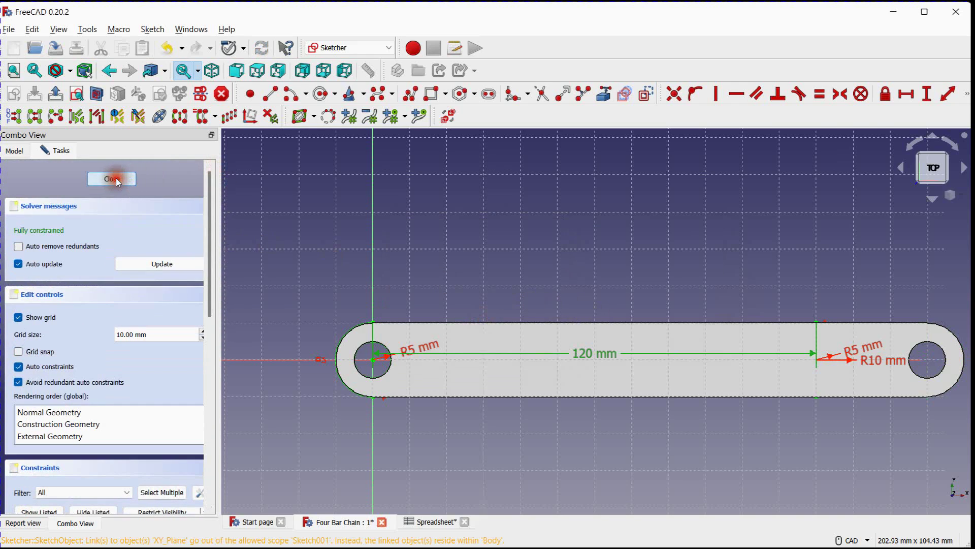
pyautogui.scroll(3, 445, 162)
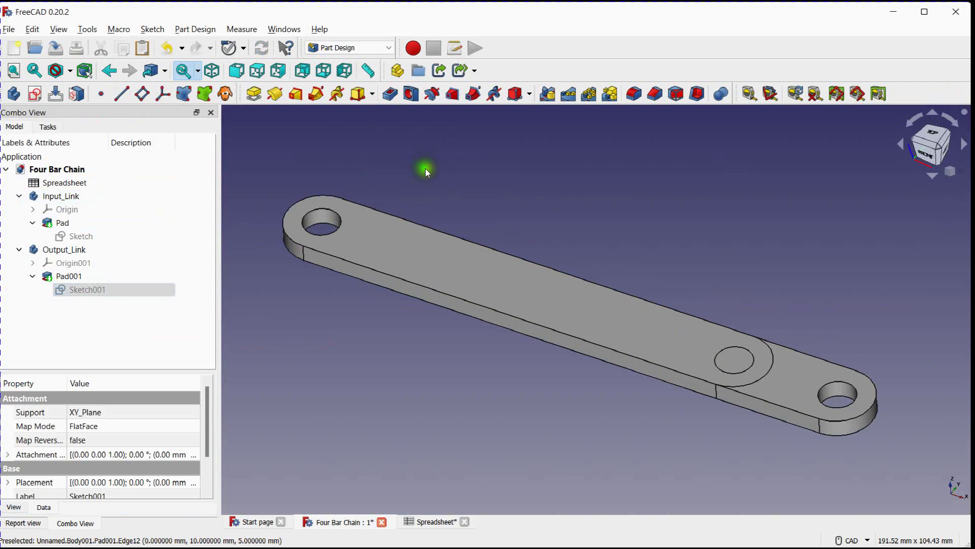
pyautogui.scroll(-4, 434, 171)
pyautogui.scroll(2, 434, 170)
pyautogui.scroll(-1, 433, 169)
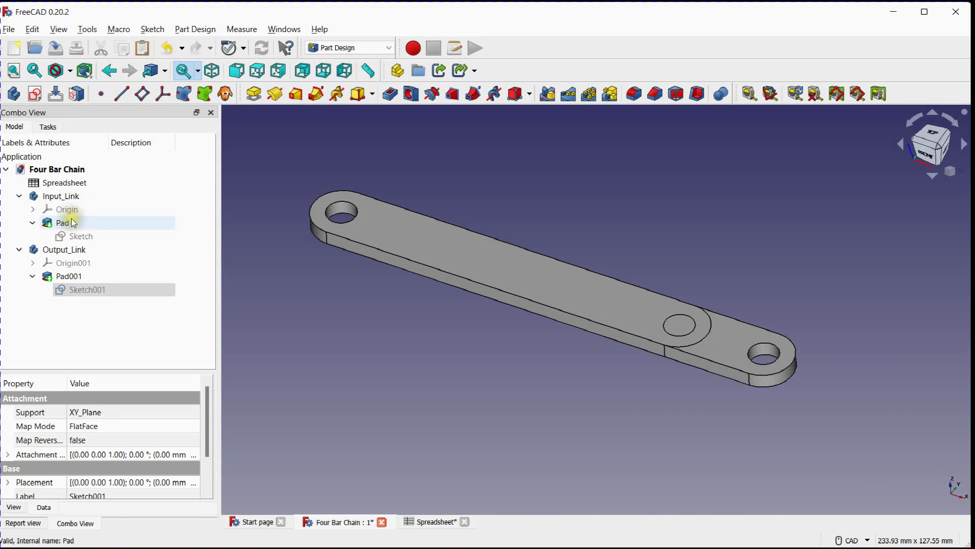
pyautogui.click(71, 222)
pyautogui.press('space')
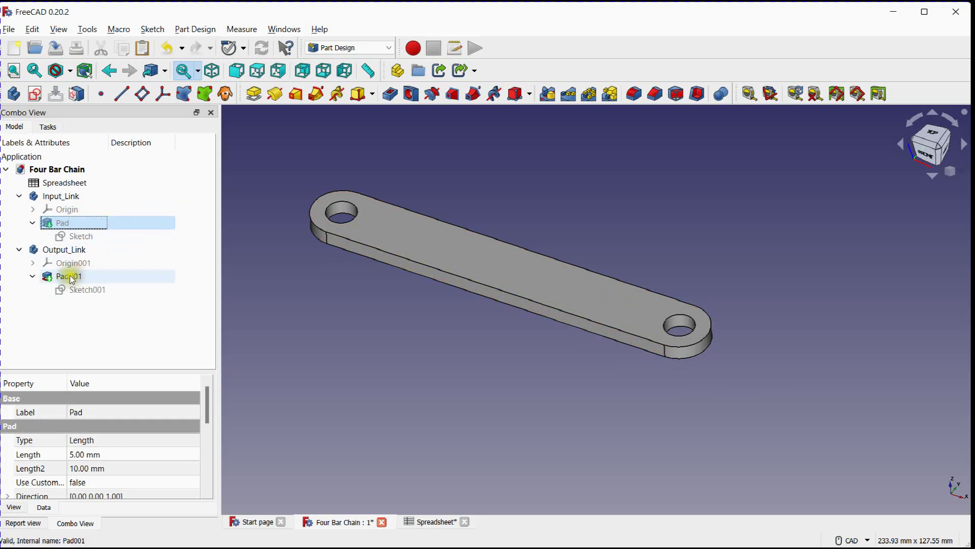
pyautogui.click(86, 250)
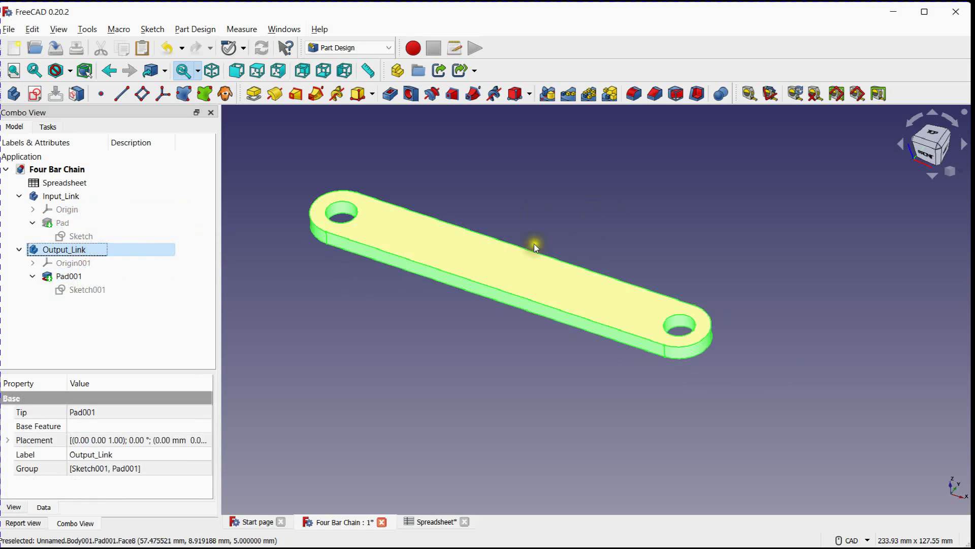
# Check the Ground Link length cell and its alias in the spreadsheet
pyautogui.click(427, 521)
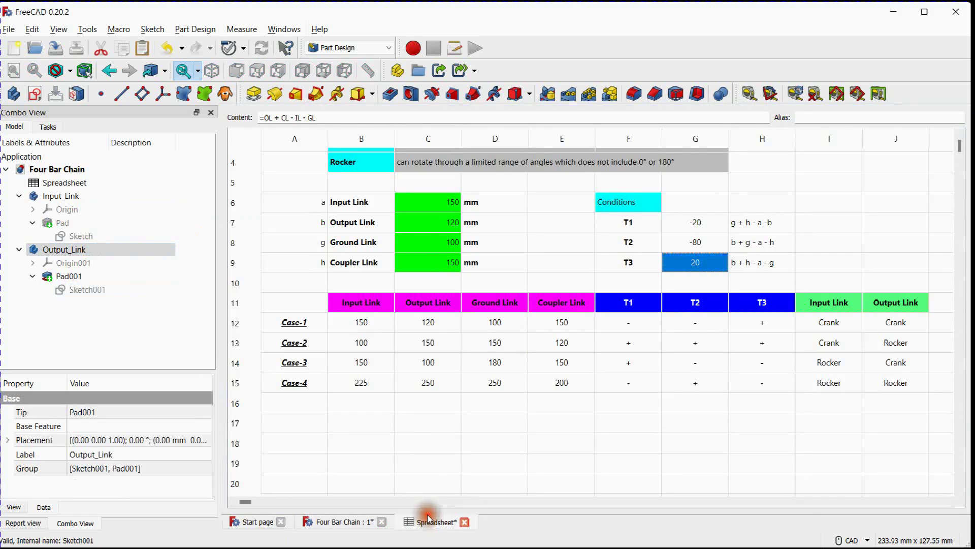
pyautogui.click(351, 246)
pyautogui.click(414, 243)
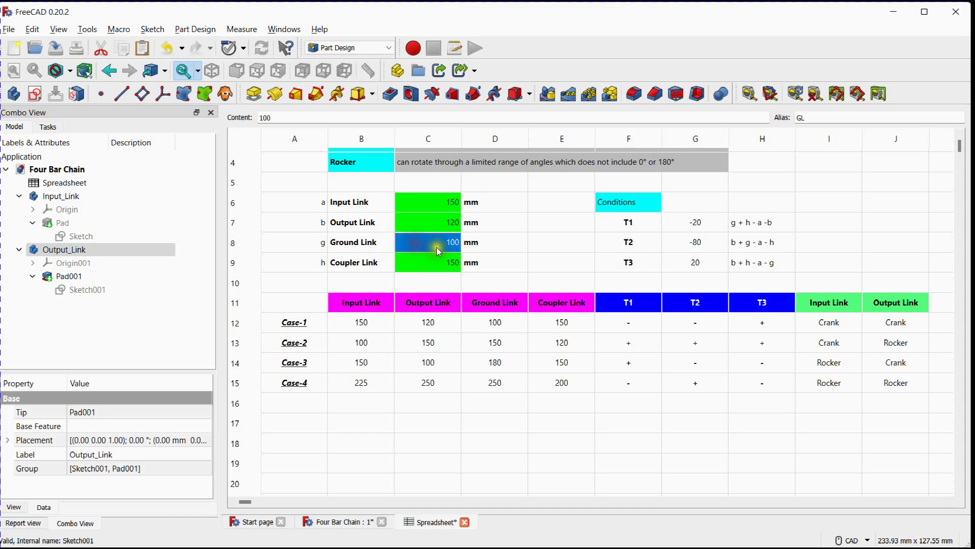
# Copy the Input_Link body with only its Sketch and Pad dependencies, and paste this second copy into the Four Bar Chain document
pyautogui.click(53, 197)
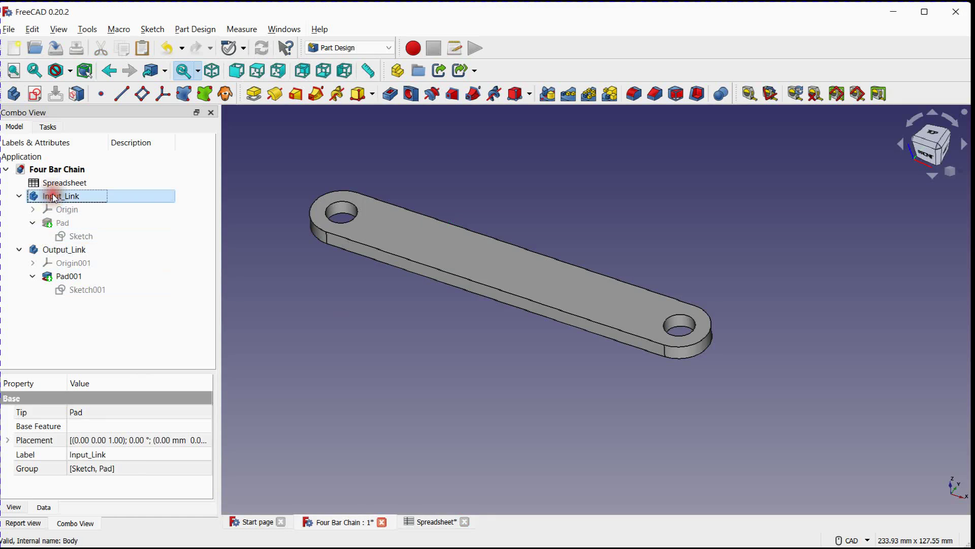
pyautogui.hotkey('ctrl', 'c')
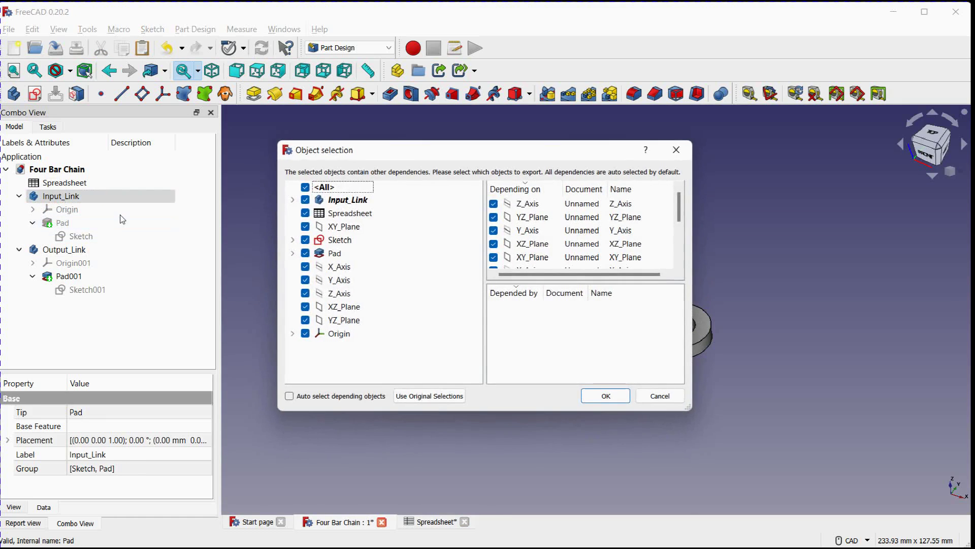
pyautogui.click(305, 187)
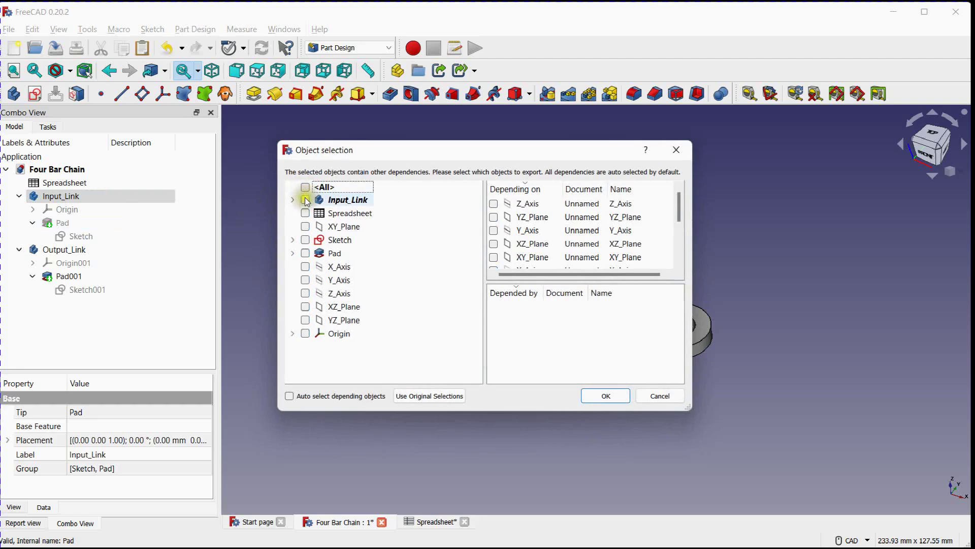
pyautogui.click(306, 200)
pyautogui.click(305, 239)
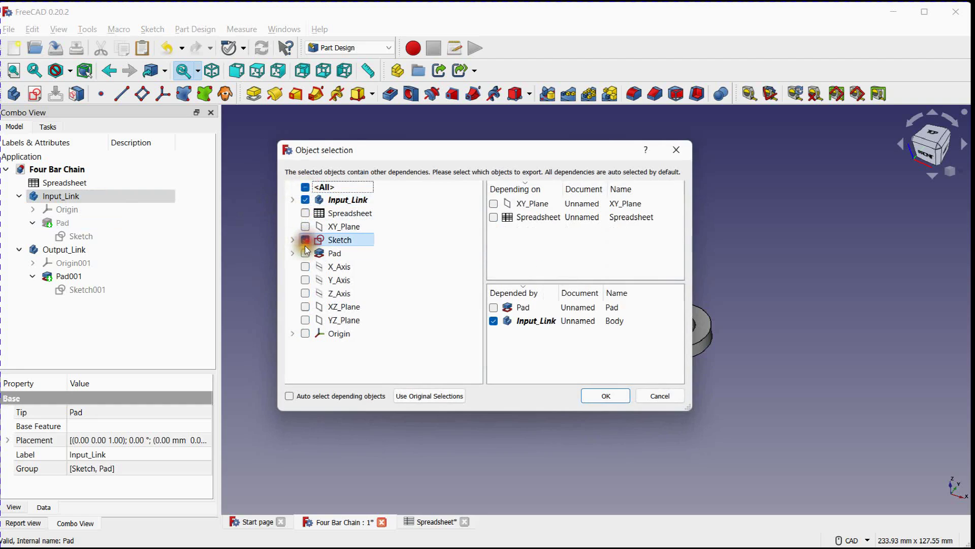
pyautogui.click(306, 253)
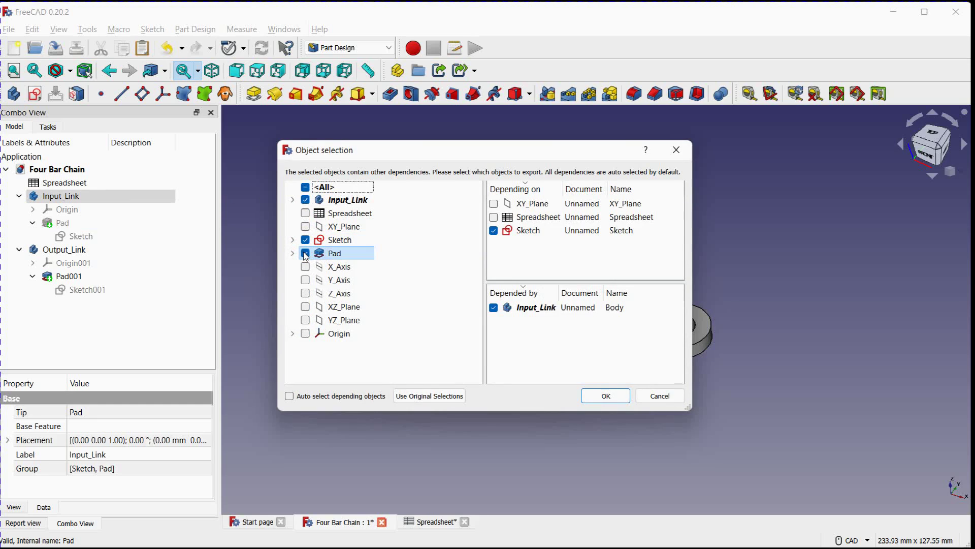
pyautogui.click(600, 398)
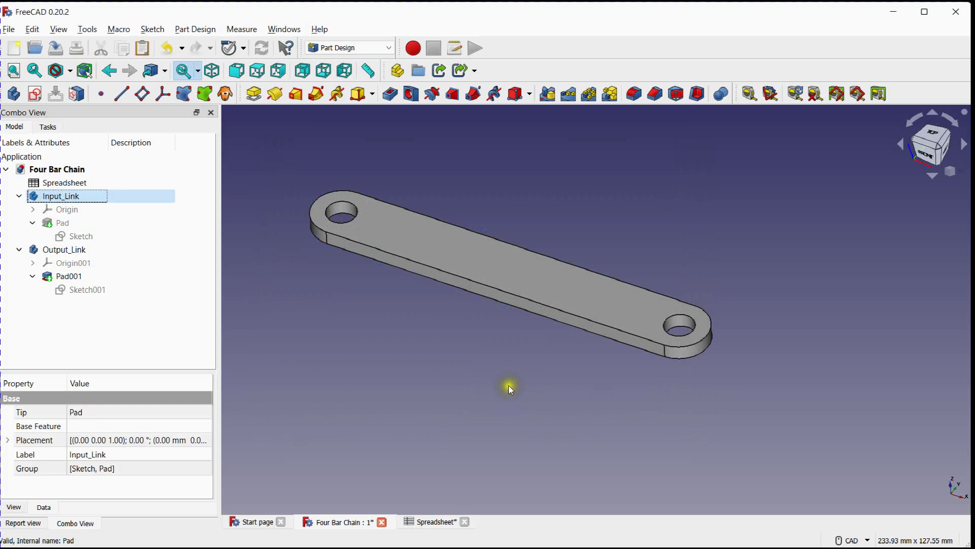
pyautogui.click(66, 171)
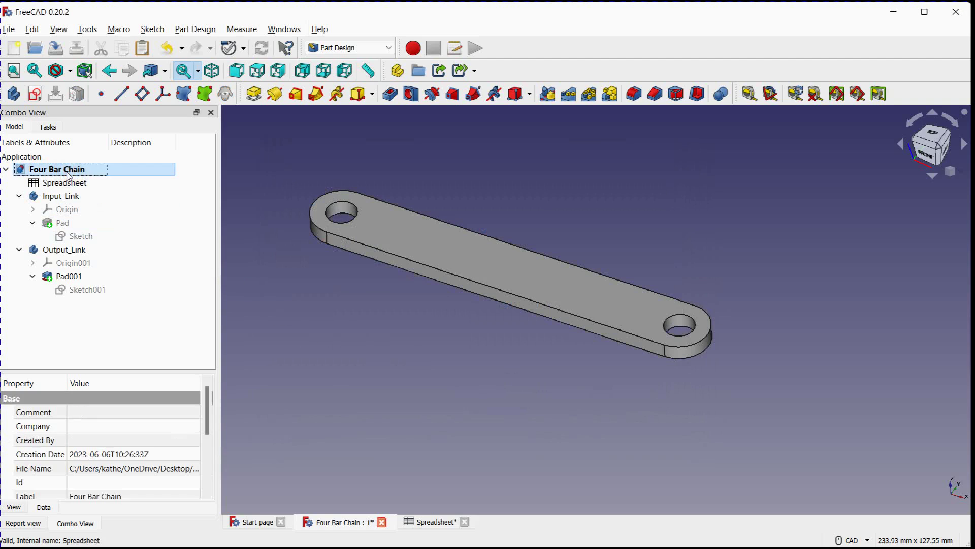
pyautogui.hotkey('ctrl', 'v')
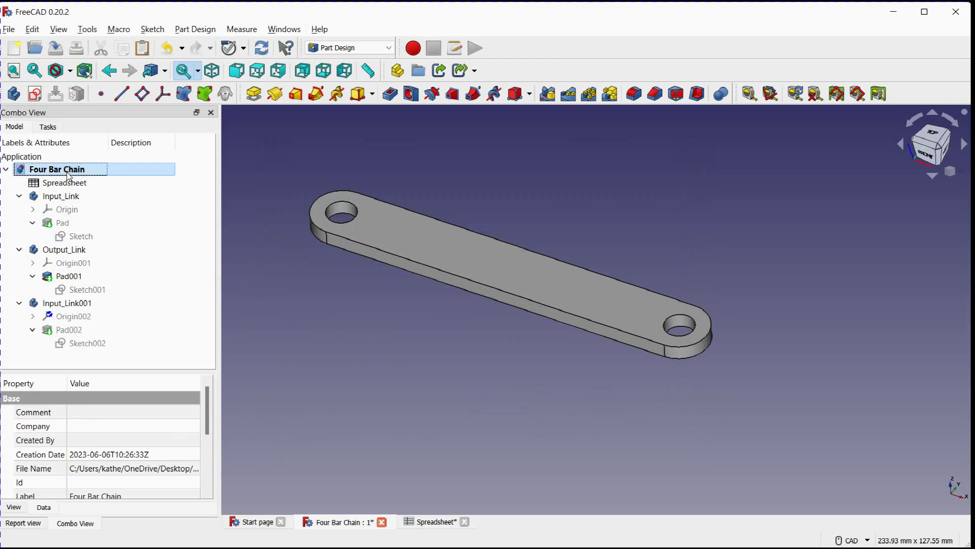
# Rename the newly pasted Input_Link001 body for the ground link
pyautogui.click(82, 305)
pyautogui.rightClick(81, 307)
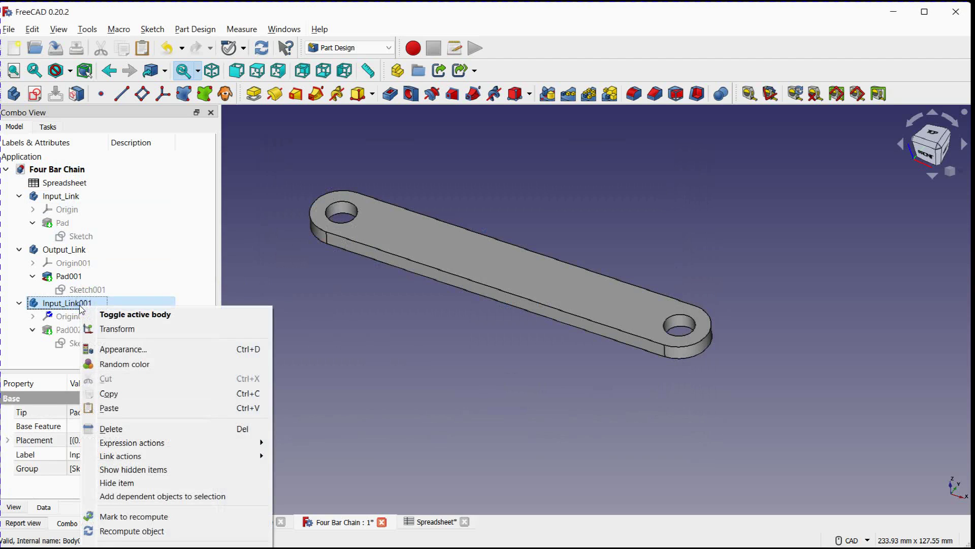
pyautogui.click(122, 546)
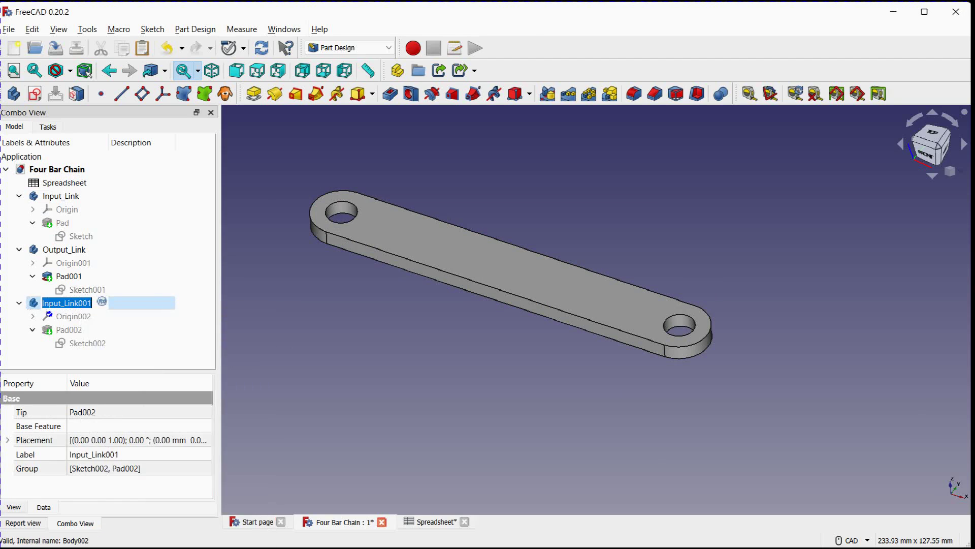
pyautogui.write('Ground_Link')
pyautogui.click(390, 412)
# Open the ground link body's Sketch002 and link its 150 mm length constraint to Spreadsheet.GL
pyautogui.click(86, 344)
pyautogui.doubleClick(86, 344)
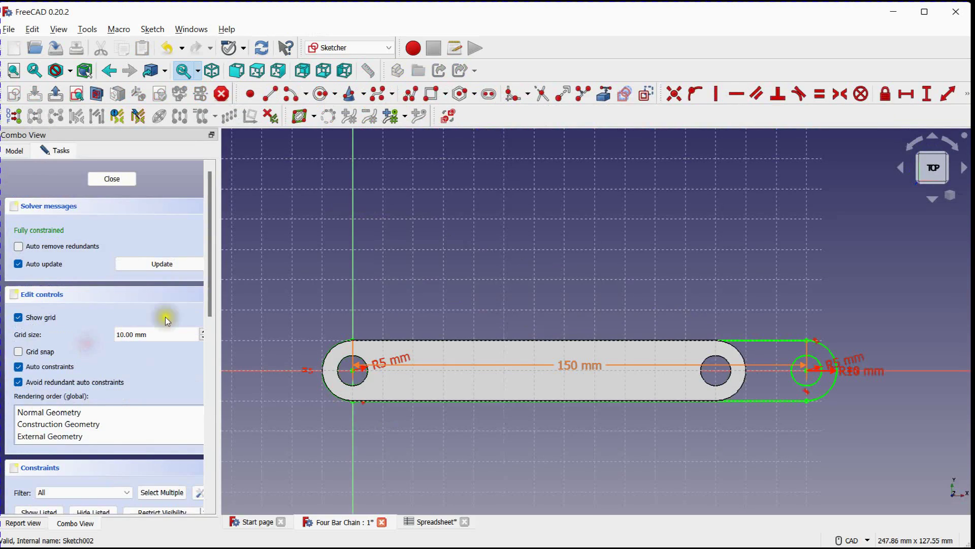
pyautogui.moveTo(211, 285); pyautogui.dragTo(215, 408)
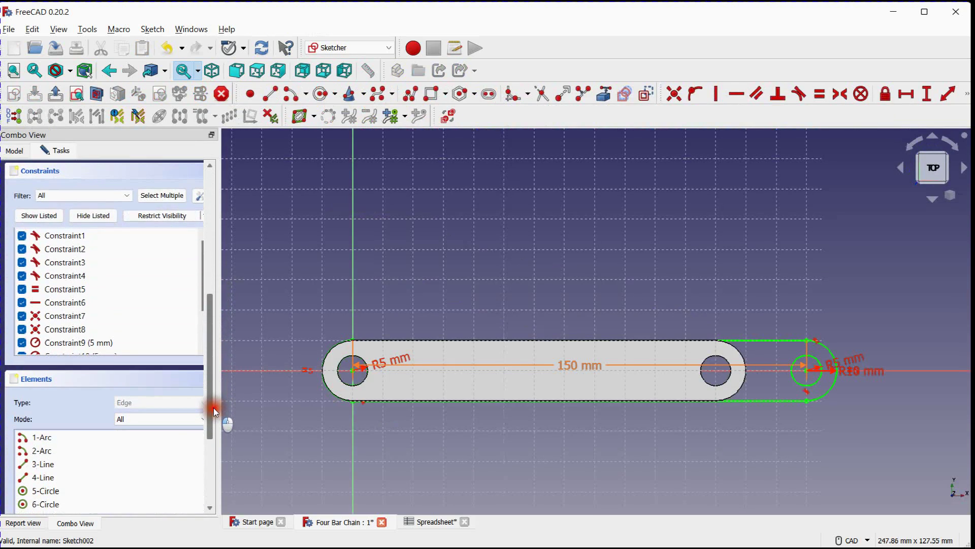
pyautogui.moveTo(202, 299); pyautogui.dragTo(200, 346)
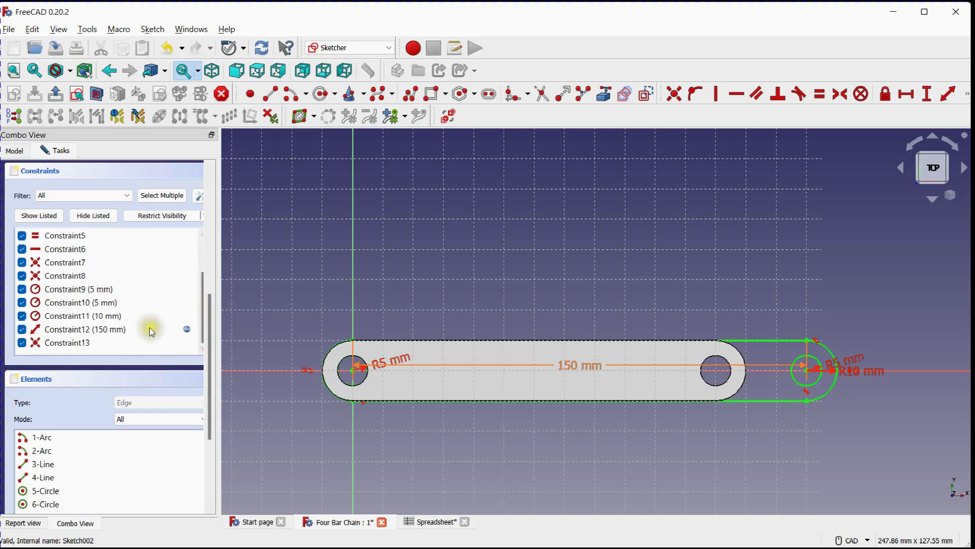
pyautogui.doubleClick(92, 329)
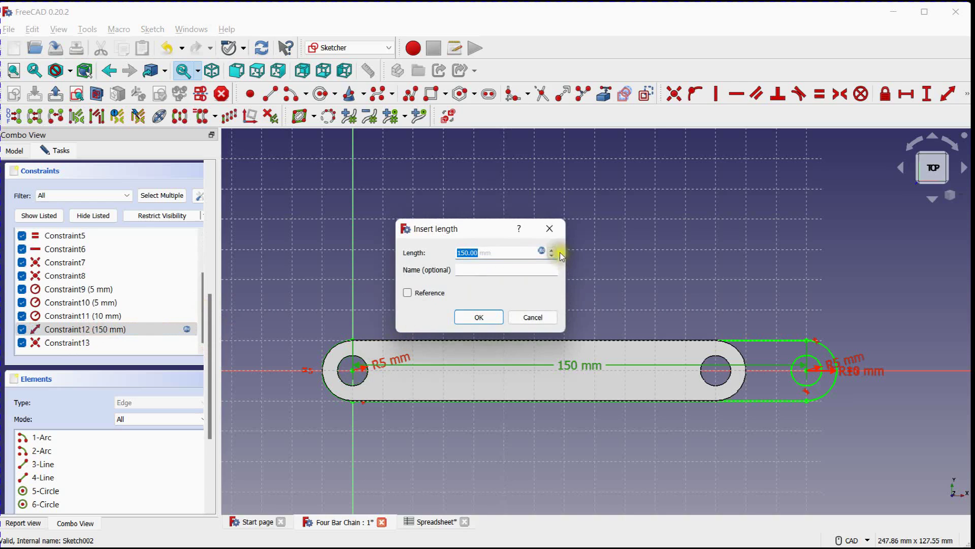
pyautogui.click(539, 251)
pyautogui.click(523, 273)
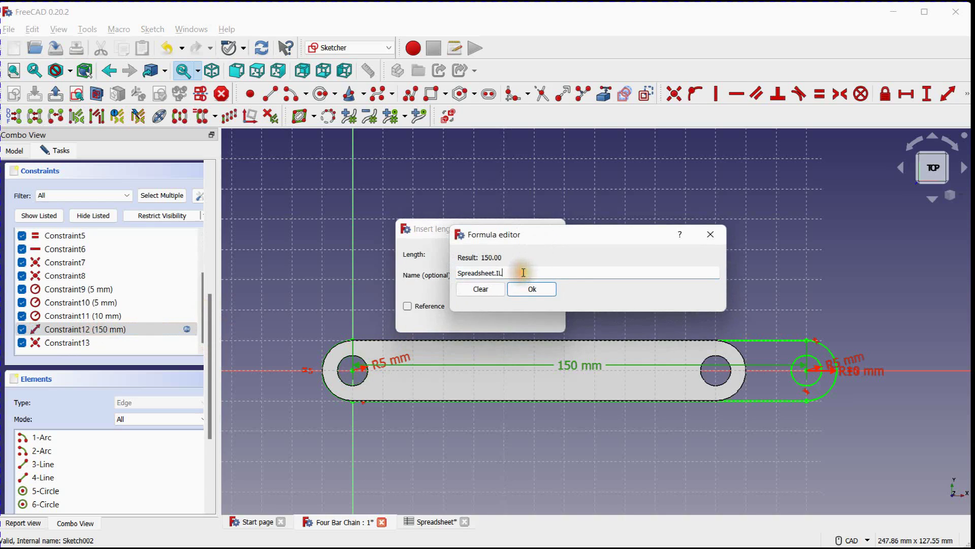
pyautogui.press('BackSpace')
pyautogui.press('BackSpace')
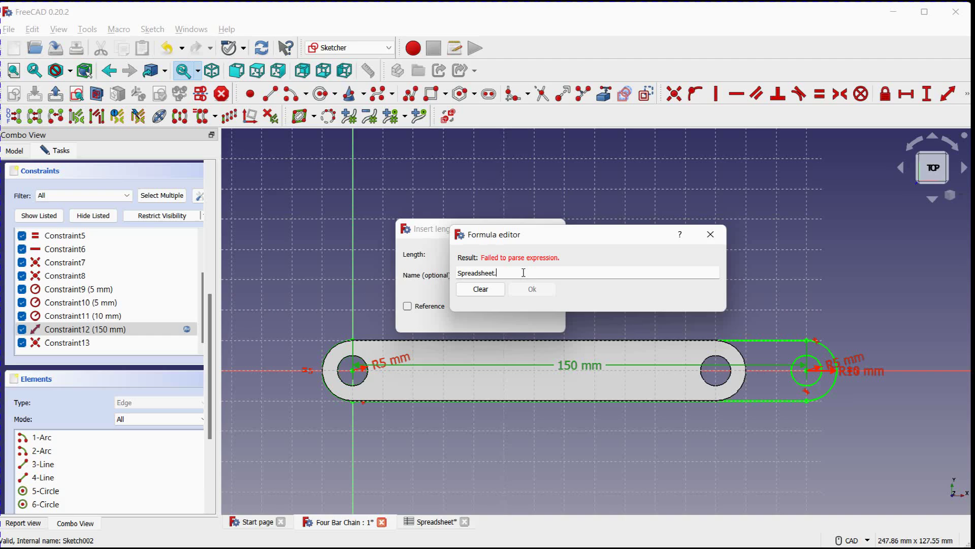
pyautogui.write('GL')
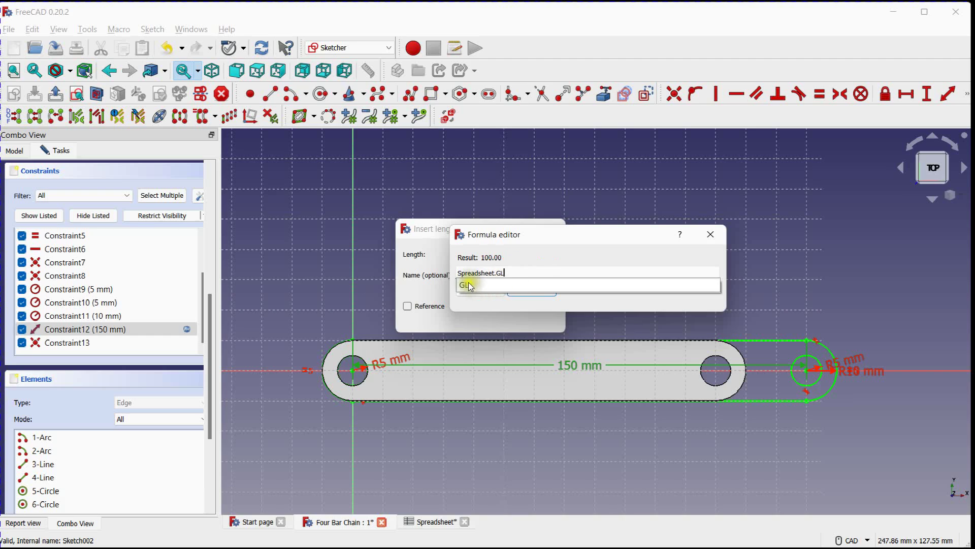
pyautogui.click(468, 286)
pyautogui.click(529, 290)
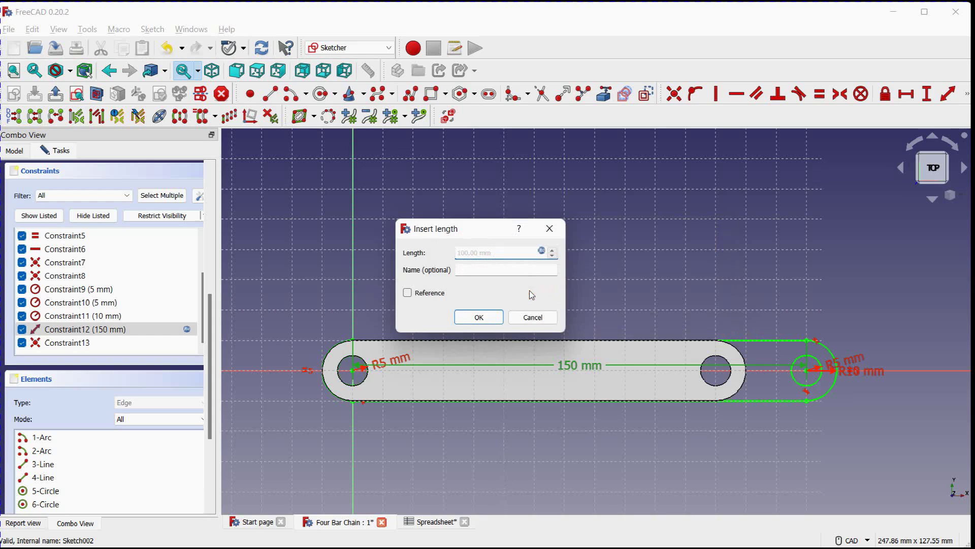
pyautogui.click(493, 318)
pyautogui.click(489, 318)
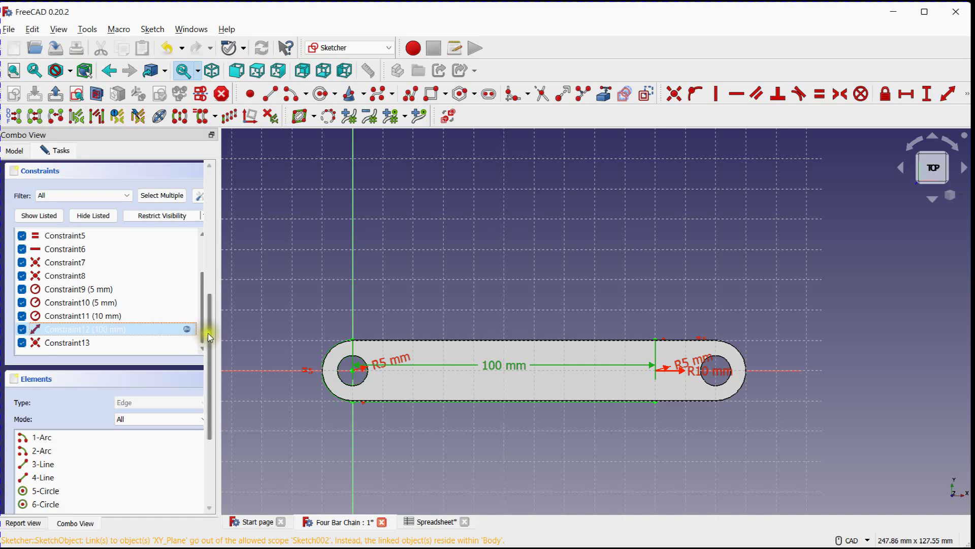
pyautogui.moveTo(208, 334); pyautogui.dragTo(223, 195)
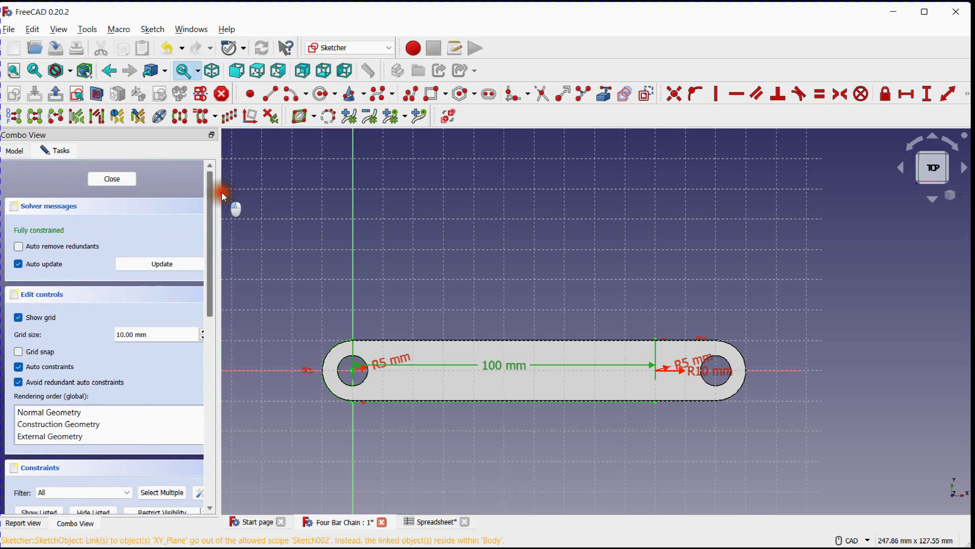
# Close the ground link's sketch, show Pad002 of Ground_Link, and hide Pad001 of Output_Link
pyautogui.click(125, 183)
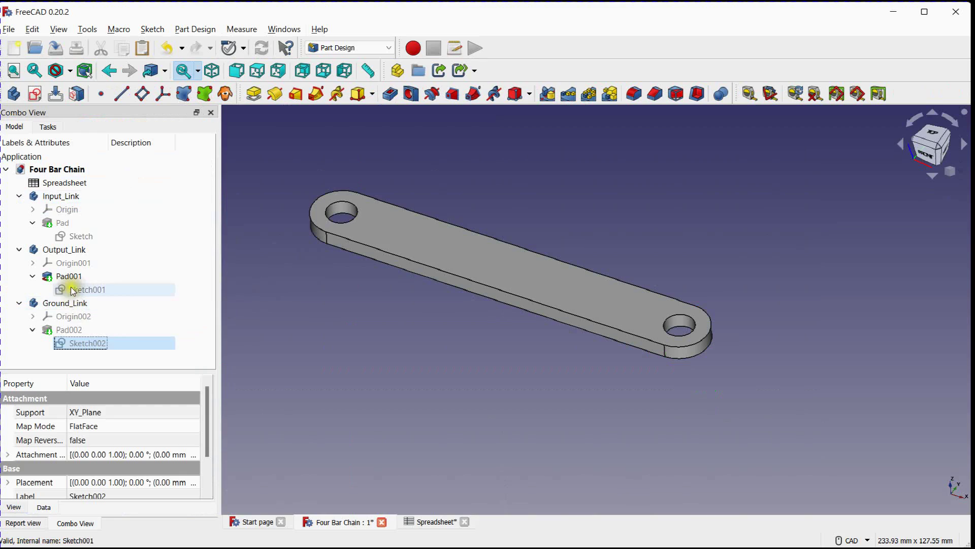
pyautogui.click(69, 330)
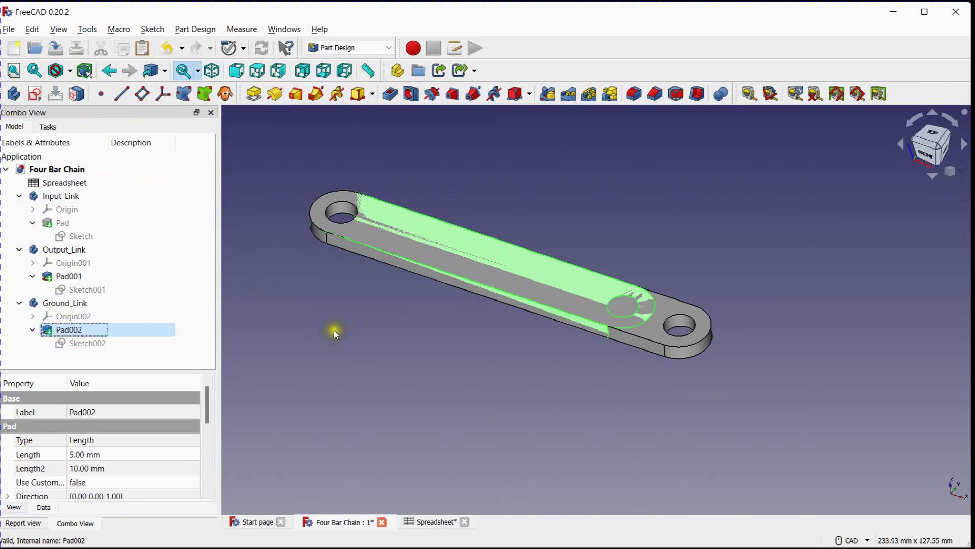
pyautogui.click(69, 275)
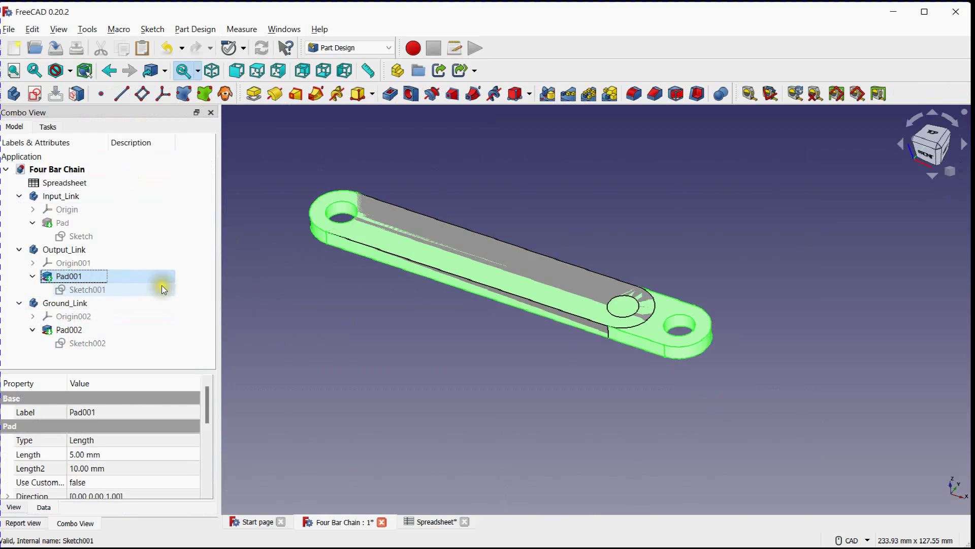
pyautogui.press('space')
pyautogui.click(425, 343)
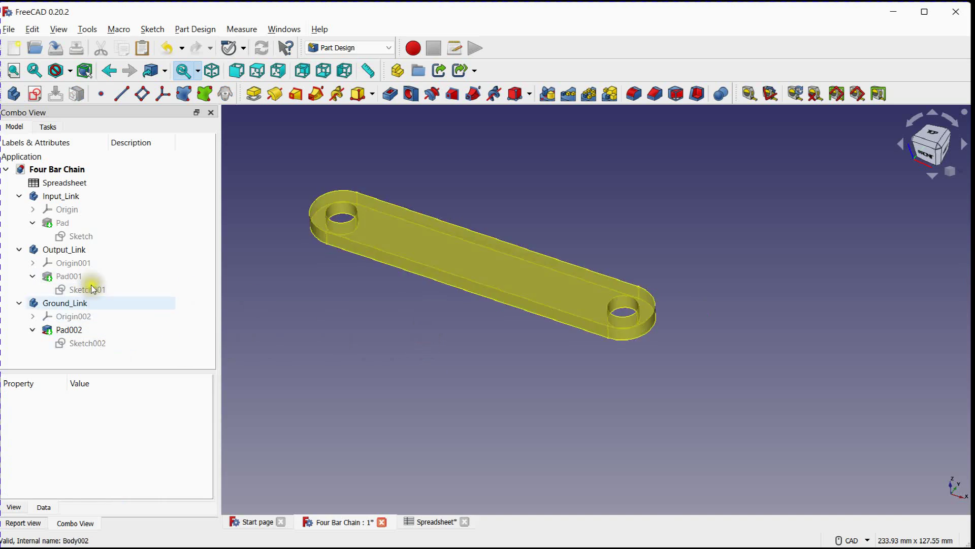
# Briefly show the Input_Link pad together with the ground link to compare their lengths
pyautogui.click(62, 224)
pyautogui.press('space')
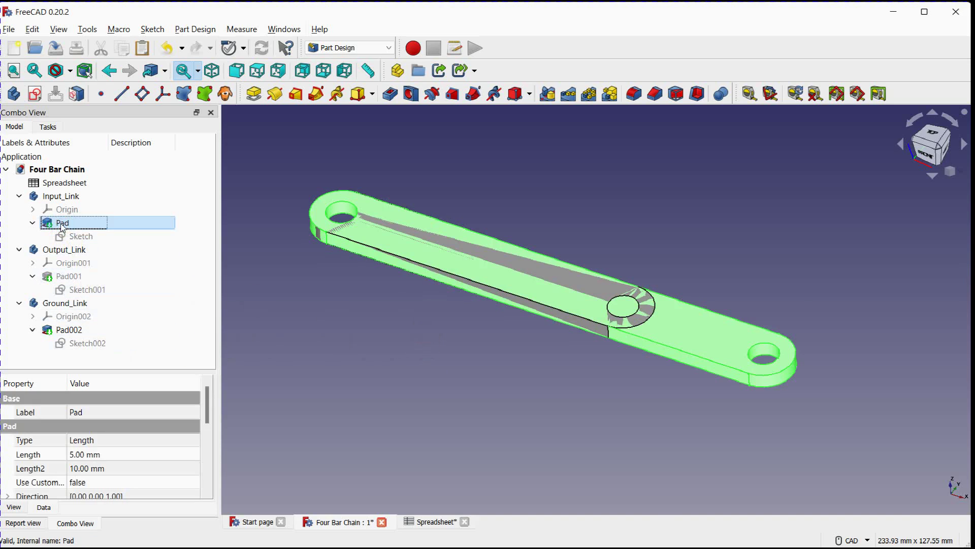
pyautogui.click(318, 338)
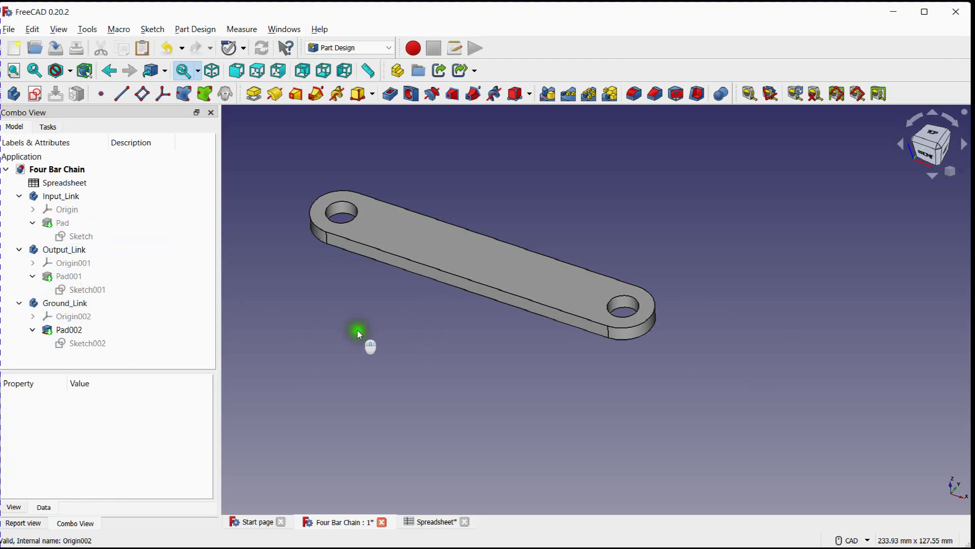
# Copy the Input_Link body with only its Sketch and Pad dependencies, and paste this third copy into the Four Bar Chain document
pyautogui.click(436, 523)
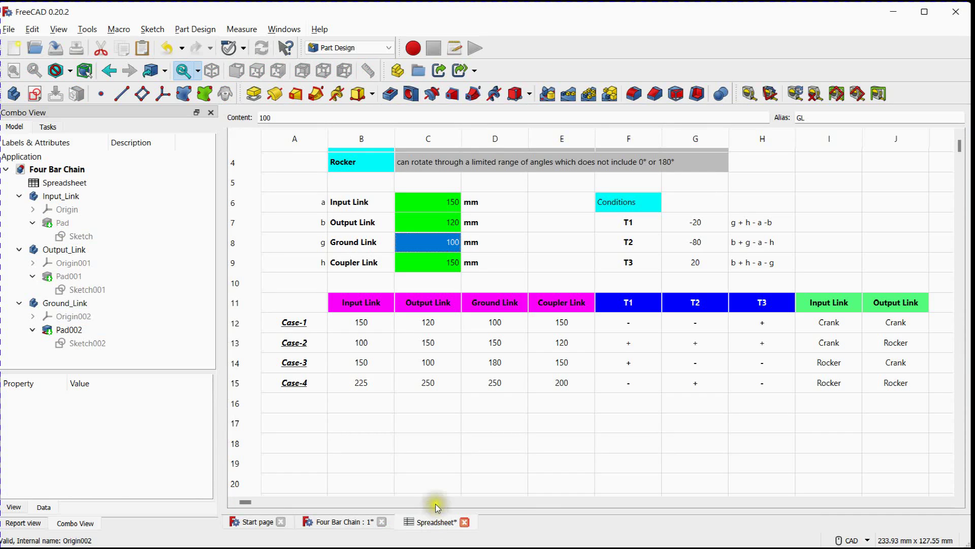
pyautogui.doubleClick(57, 197)
pyautogui.hotkey('ctrl', 'c')
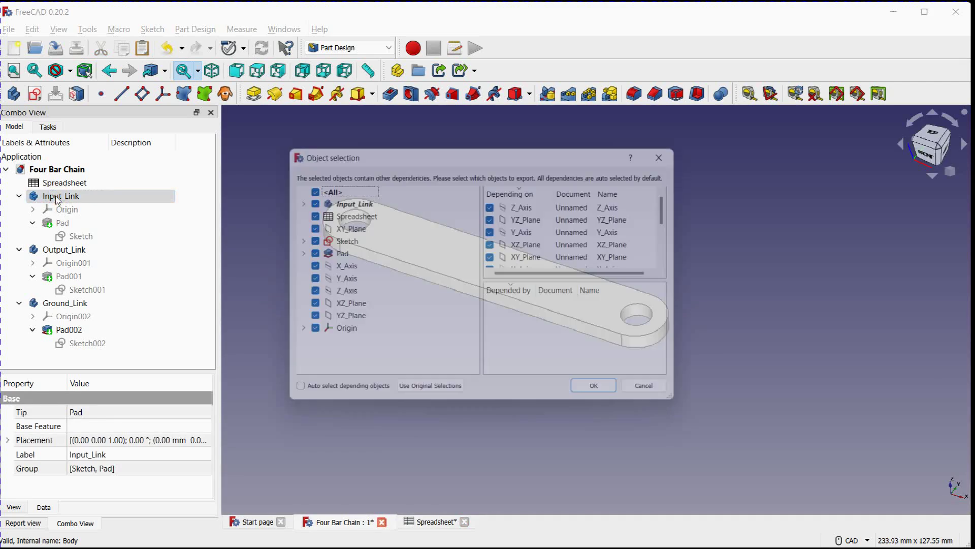
pyautogui.click(305, 187)
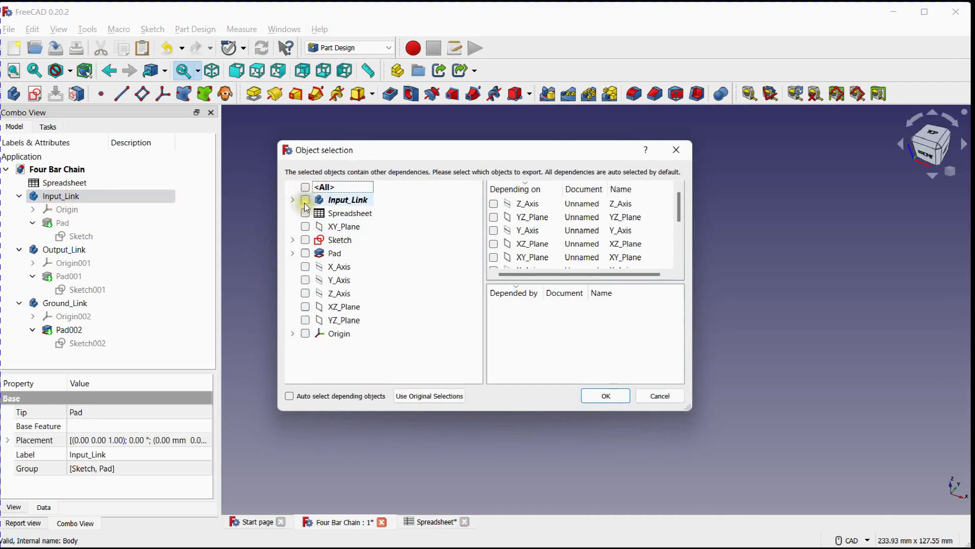
pyautogui.click(307, 201)
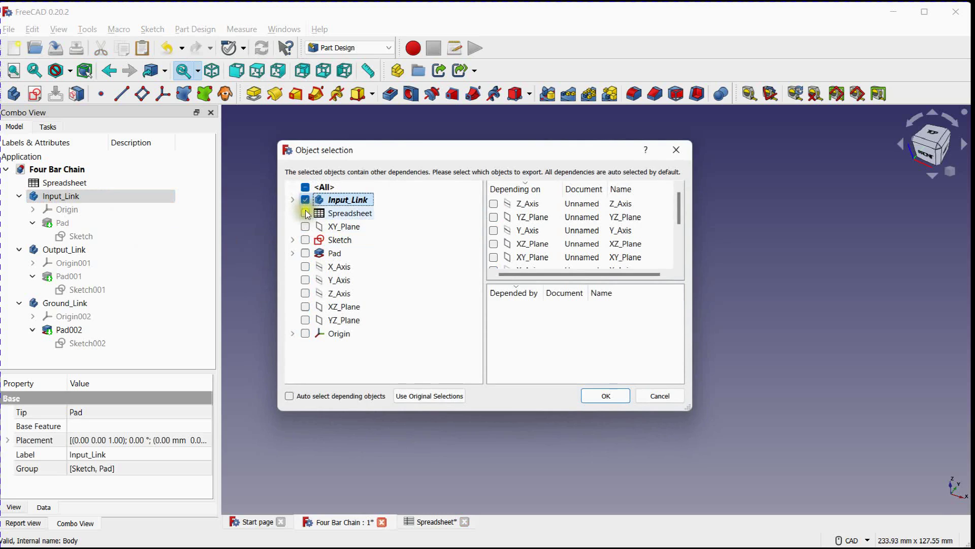
pyautogui.click(305, 240)
pyautogui.click(305, 253)
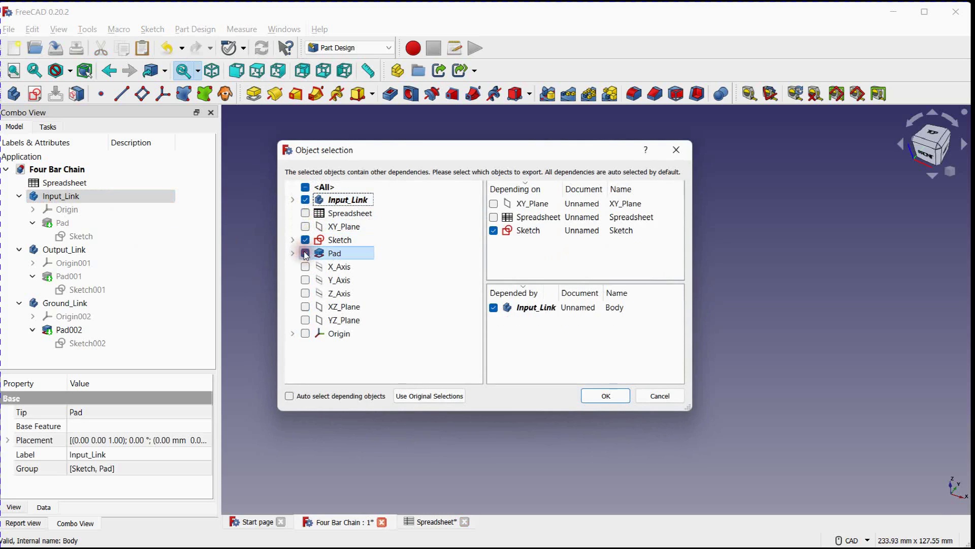
pyautogui.click(613, 397)
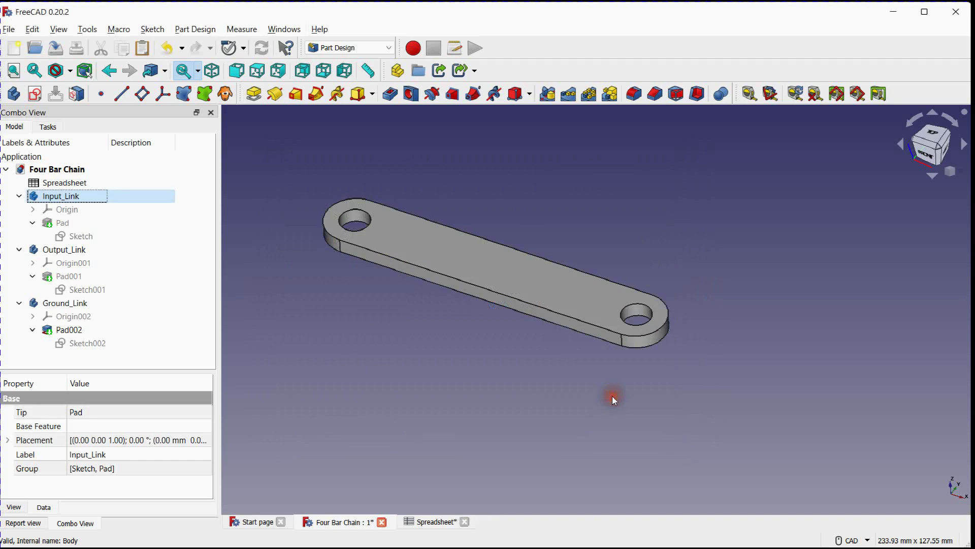
pyautogui.click(45, 169)
pyautogui.hotkey('ctrl', 'v')
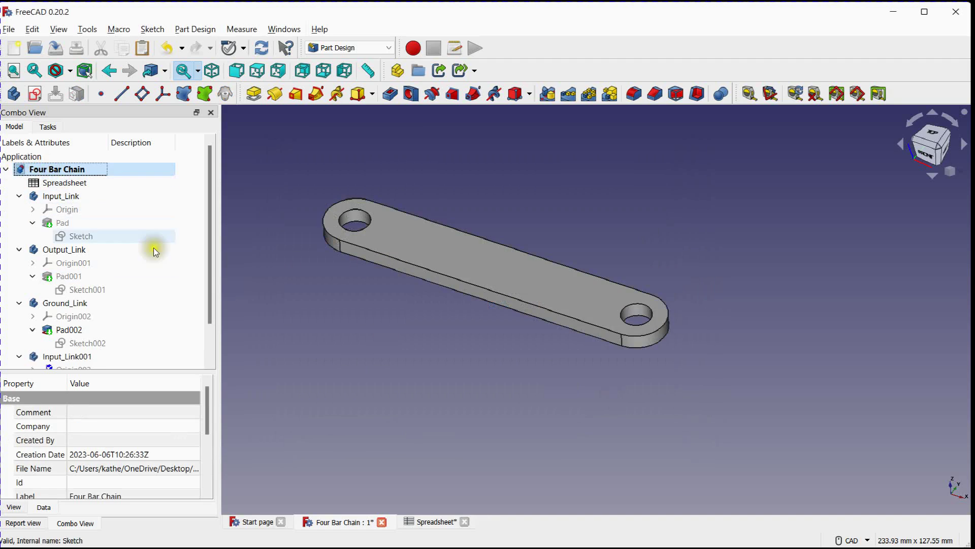
# Rename the newly pasted Input_Link001 body as Coupler_Link
pyautogui.moveTo(210, 256); pyautogui.dragTo(209, 321)
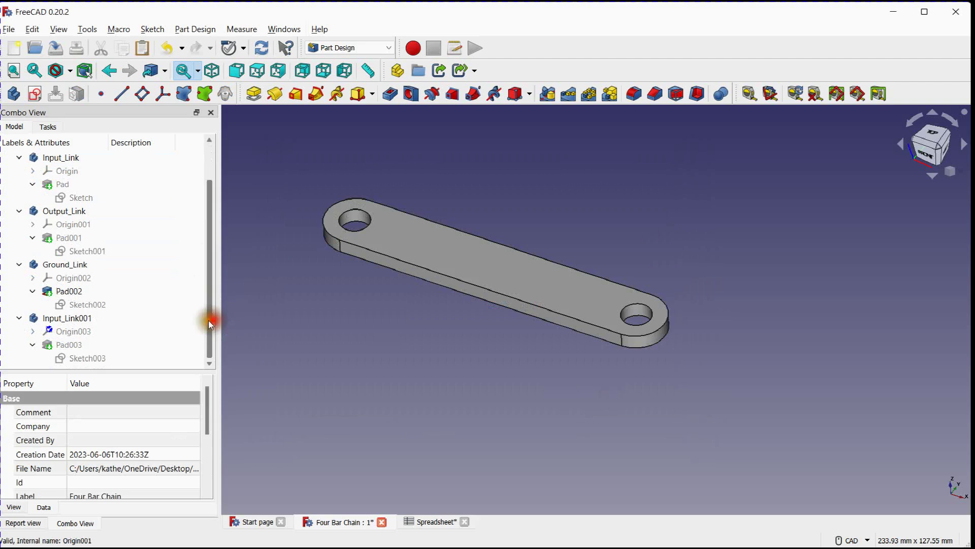
pyautogui.click(71, 319)
pyautogui.rightClick(72, 318)
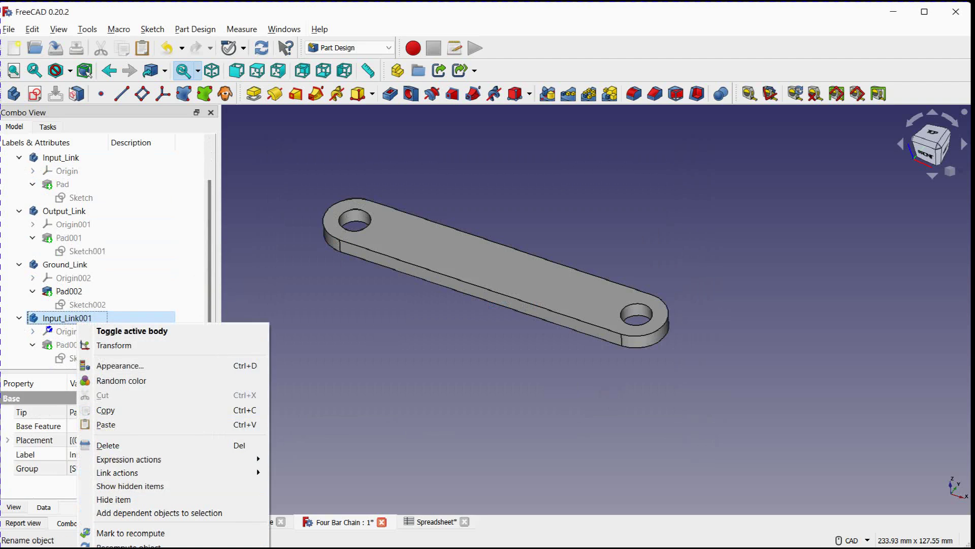
pyautogui.click(124, 548)
pyautogui.write('C')
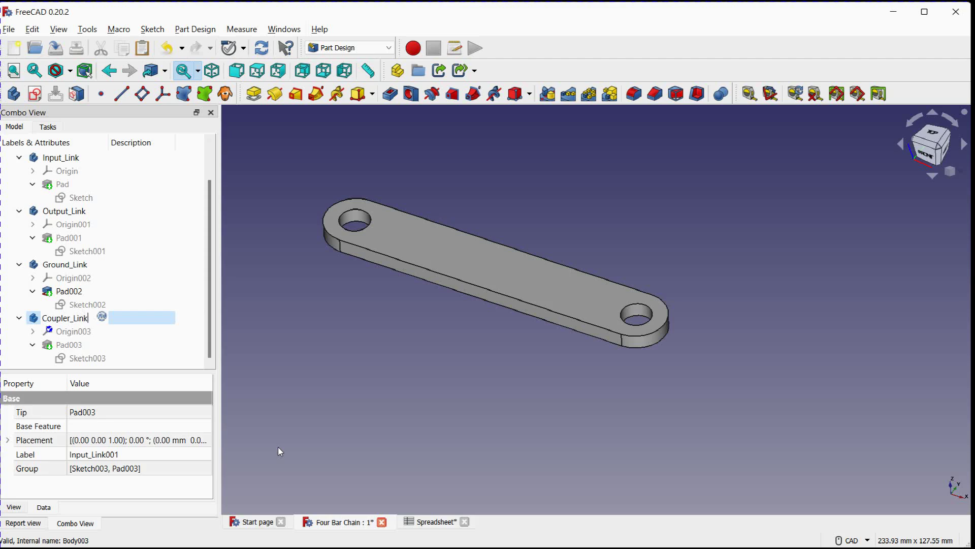
pyautogui.write('oupler_Link')
pyautogui.click(294, 431)
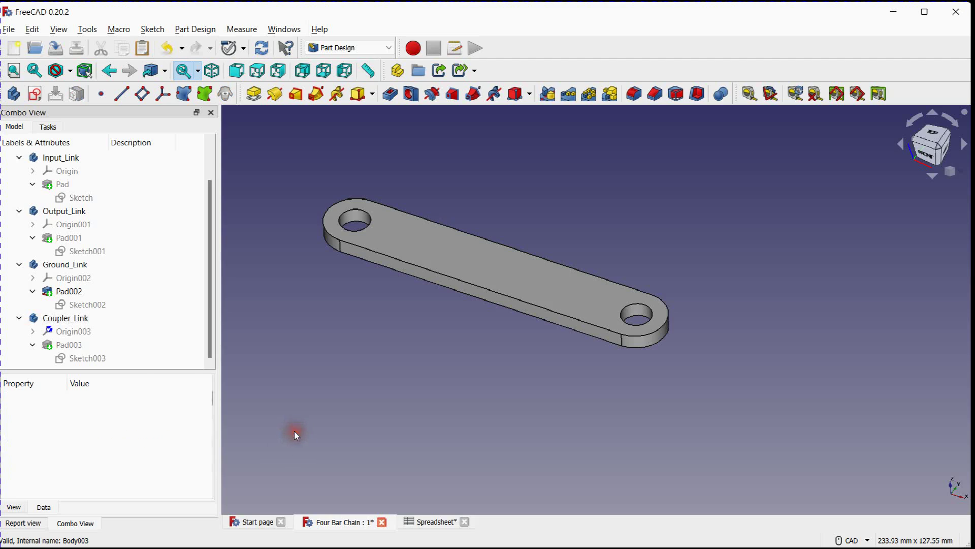
# Link the 150 mm length constraint in Coupler_Link's Sketch003 to Spreadsheet.CL and close the sketch
pyautogui.click(85, 356)
pyautogui.doubleClick(86, 354)
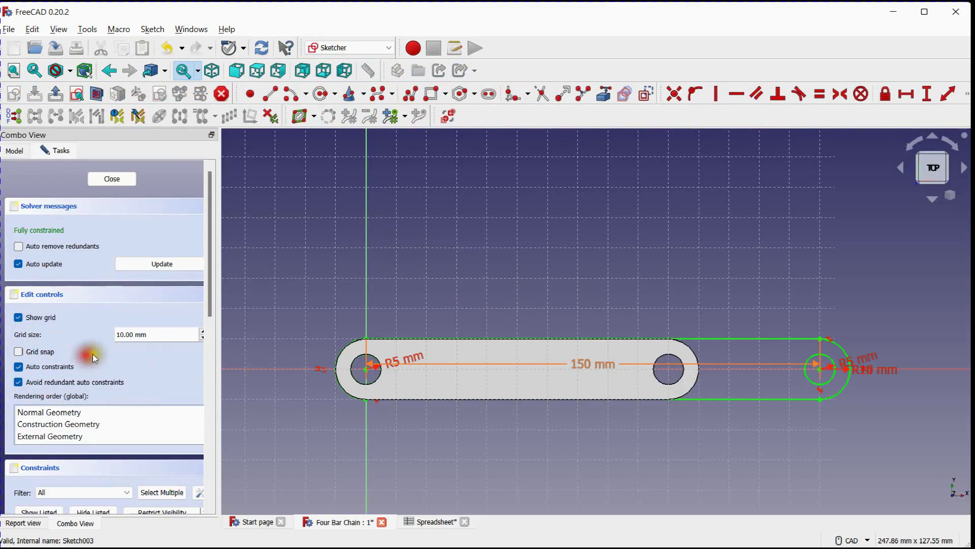
pyautogui.moveTo(212, 281); pyautogui.dragTo(218, 398)
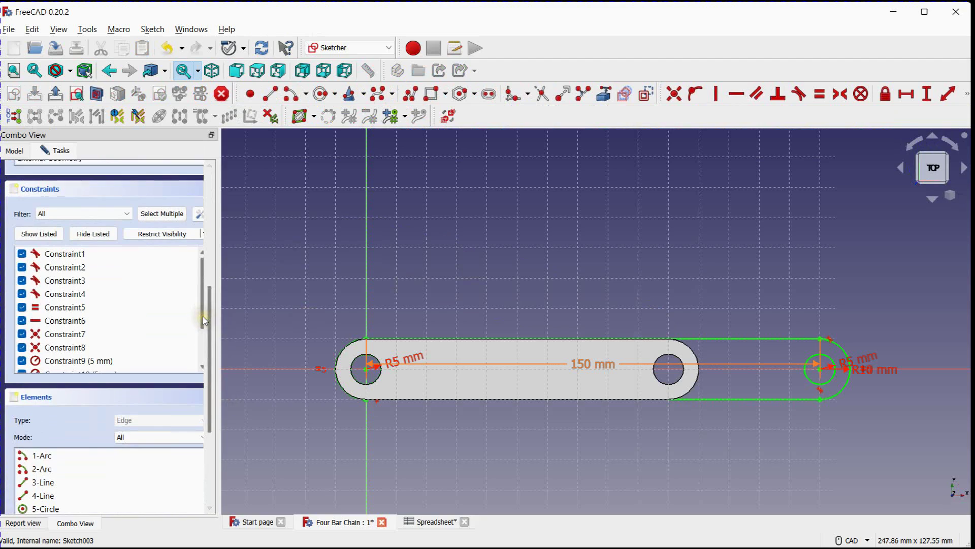
pyautogui.moveTo(202, 316); pyautogui.dragTo(200, 352)
pyautogui.doubleClick(119, 347)
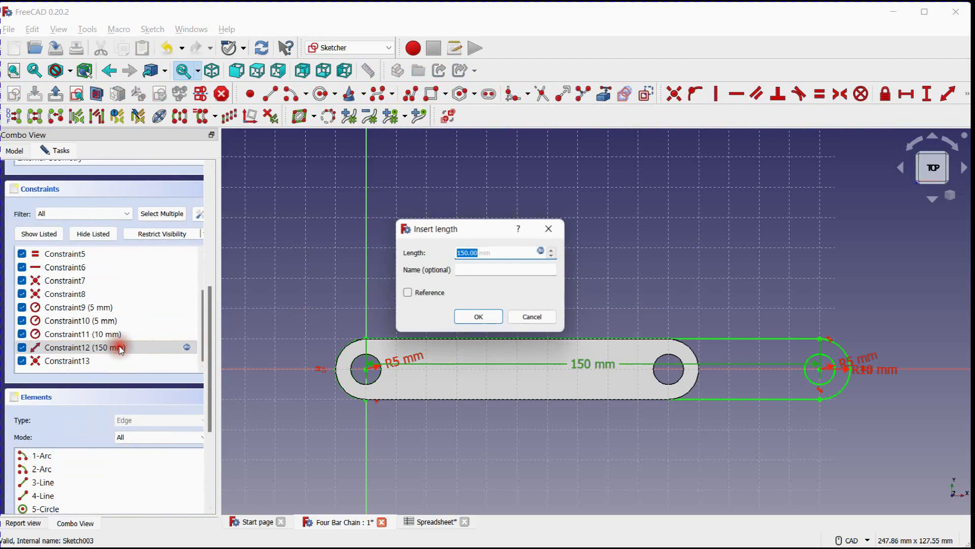
pyautogui.click(545, 249)
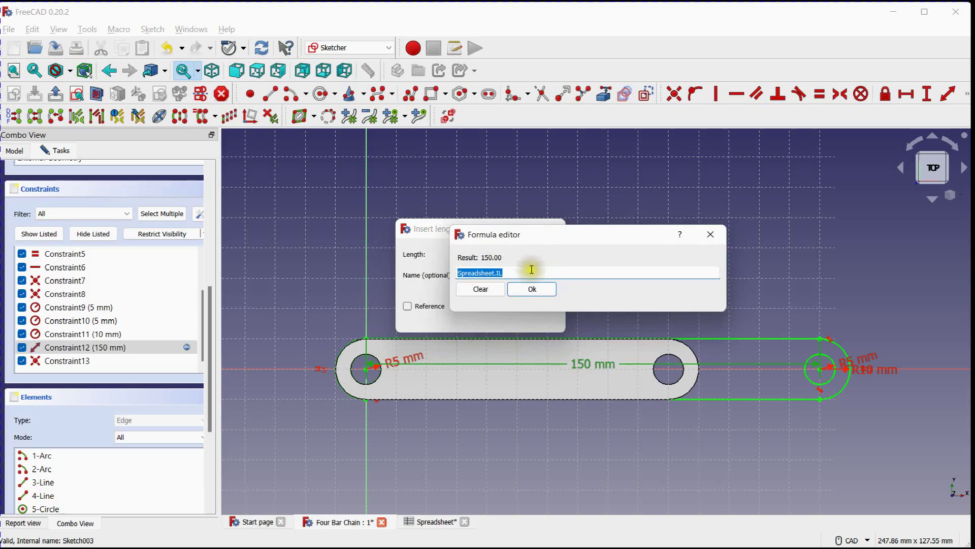
pyautogui.write('Spreadsheet.IL')
pyautogui.press('BackSpace')
pyautogui.press('BackSpace')
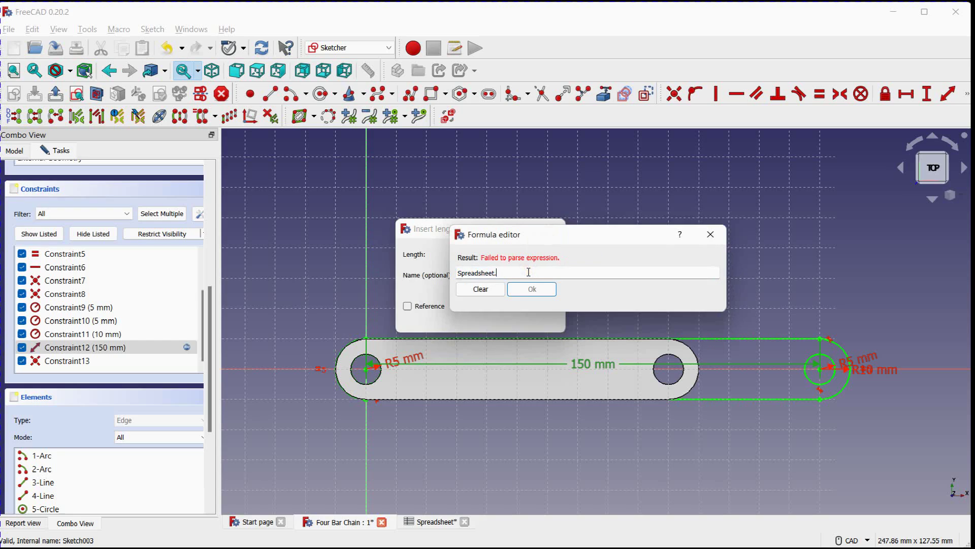
pyautogui.write('CL')
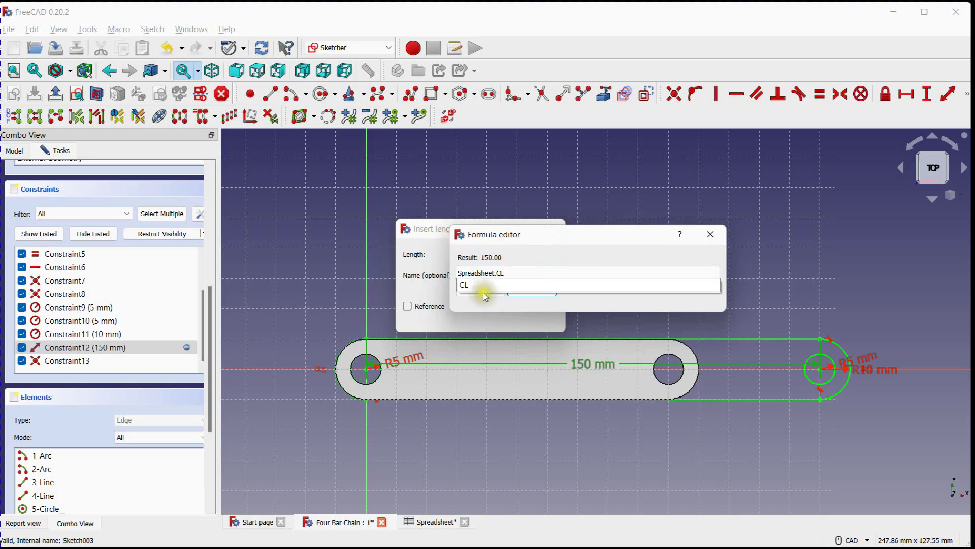
pyautogui.click(470, 284)
pyautogui.click(521, 291)
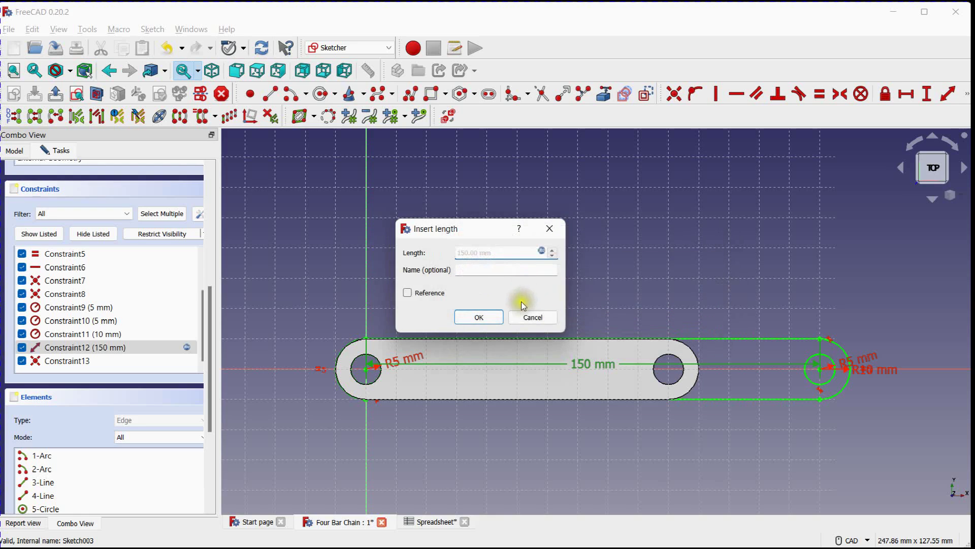
pyautogui.click(483, 317)
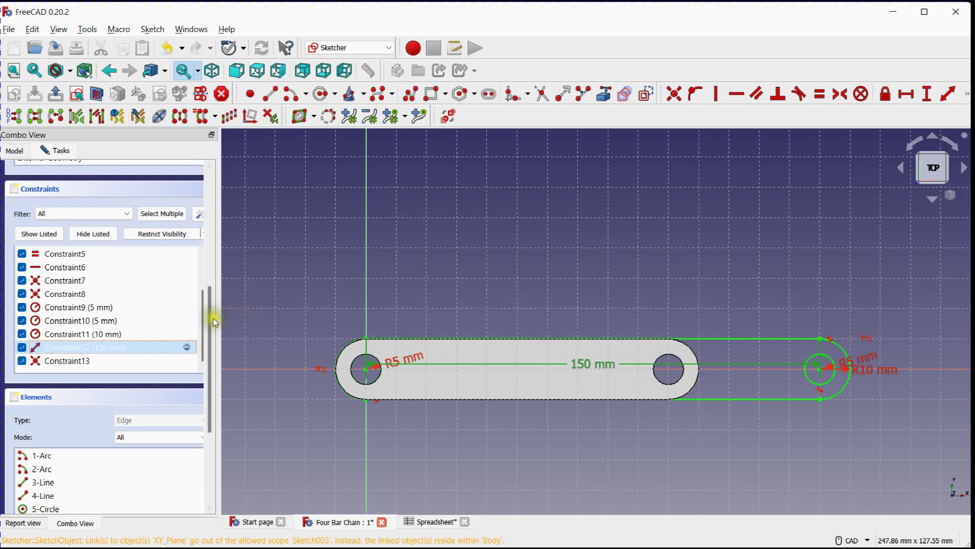
pyautogui.moveTo(211, 319); pyautogui.dragTo(214, 200)
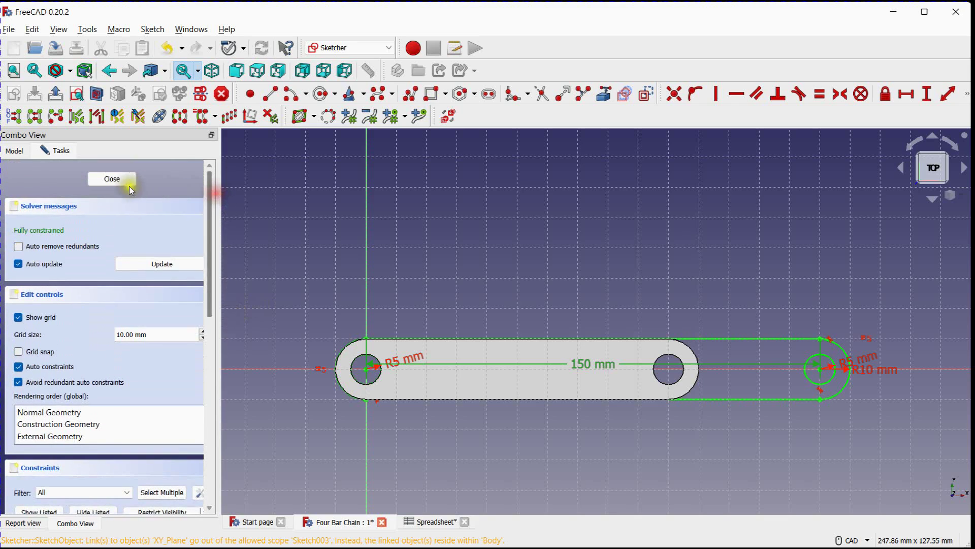
pyautogui.click(112, 179)
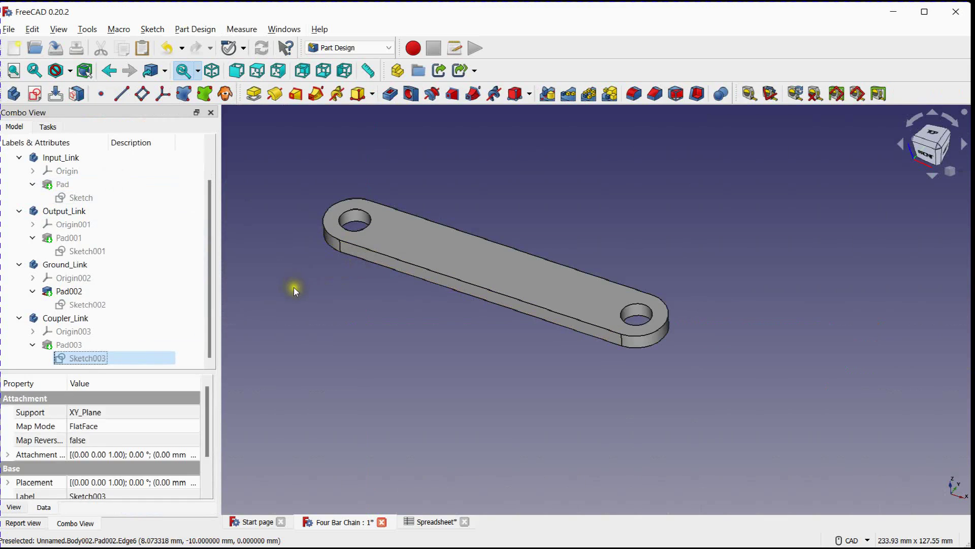
# Show Pad003 of Coupler_Link and hide Pad002 of Ground_Link so the coupler link can be inspected alone
pyautogui.click(128, 343)
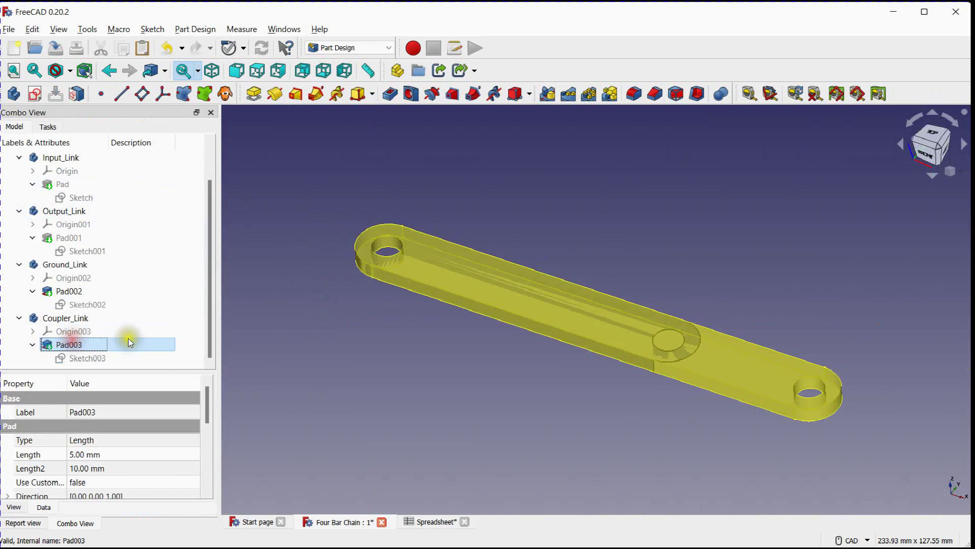
pyautogui.click(70, 294)
pyautogui.press('space')
pyautogui.click(366, 356)
pyautogui.scroll(-3, 329, 347)
pyautogui.scroll(2, 353, 311)
pyautogui.moveTo(329, 347)
pyautogui.mouseDown(button='middle')
pyautogui.moveTo(349, 319)
pyautogui.moveTo(337, 343)
pyautogui.mouseUp(button='middle')
pyautogui.scroll(1, 186, 289)
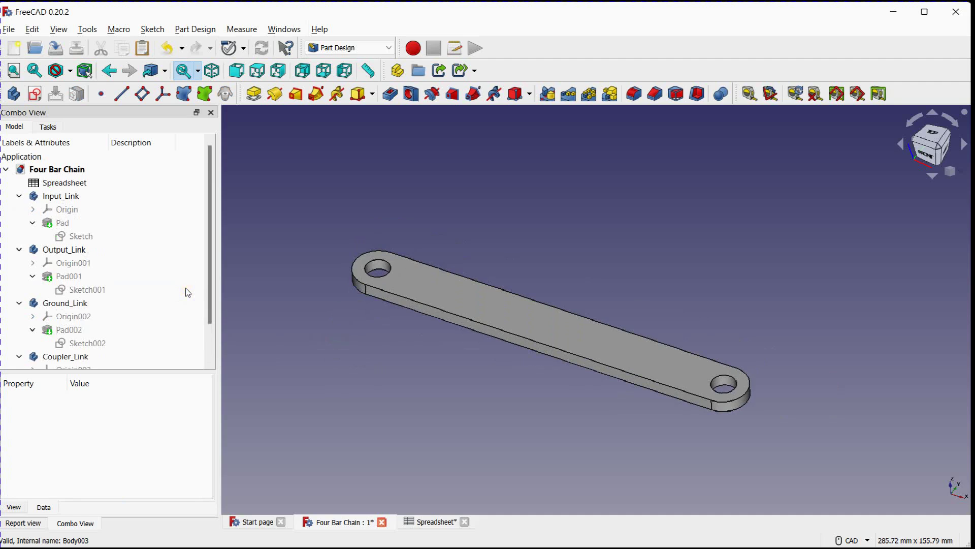
# Collapse the link bodies in the model tree, hide the output, ground and coupler links, and show Input_Link with its Pad
pyautogui.click(18, 196)
pyautogui.click(19, 209)
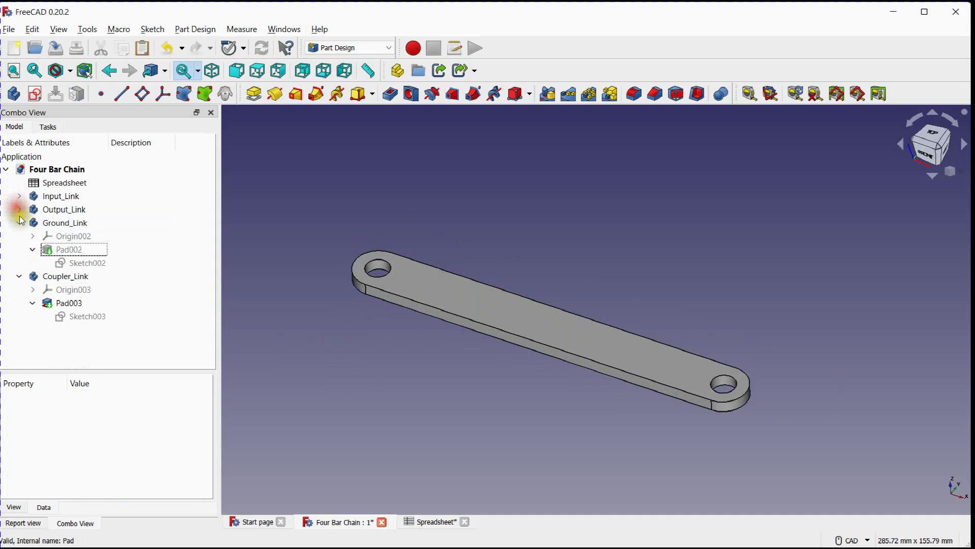
pyautogui.click(19, 223)
pyautogui.click(19, 235)
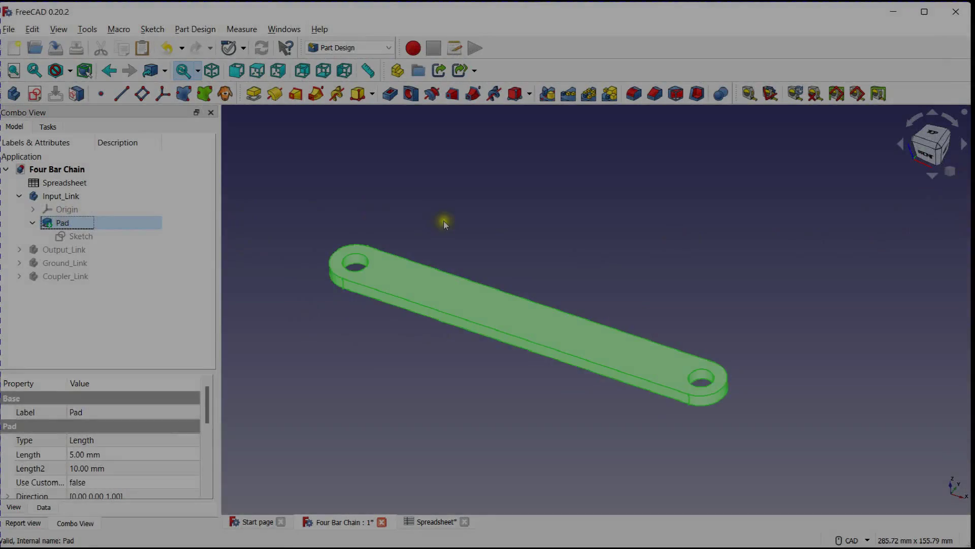
pyautogui.click(388, 190)
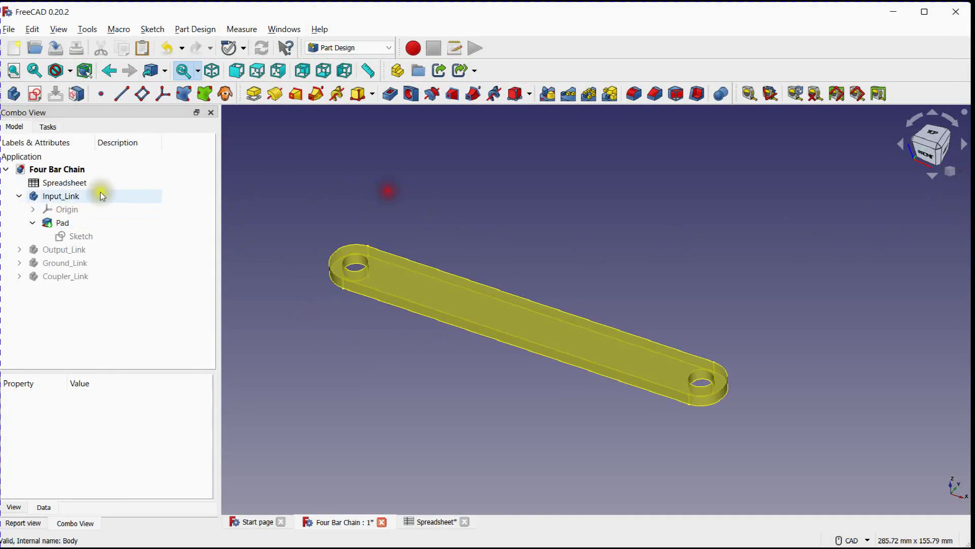
pyautogui.click(954, 166)
pyautogui.click(960, 193)
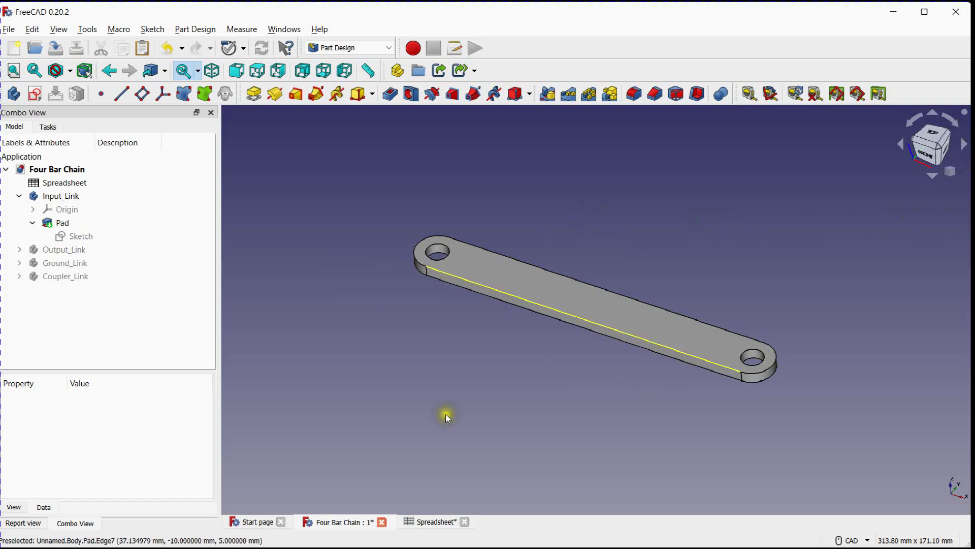
# Set the Input Link length in spreadsheet cell C6 to 500 mm
pyautogui.click(426, 520)
pyautogui.click(438, 204)
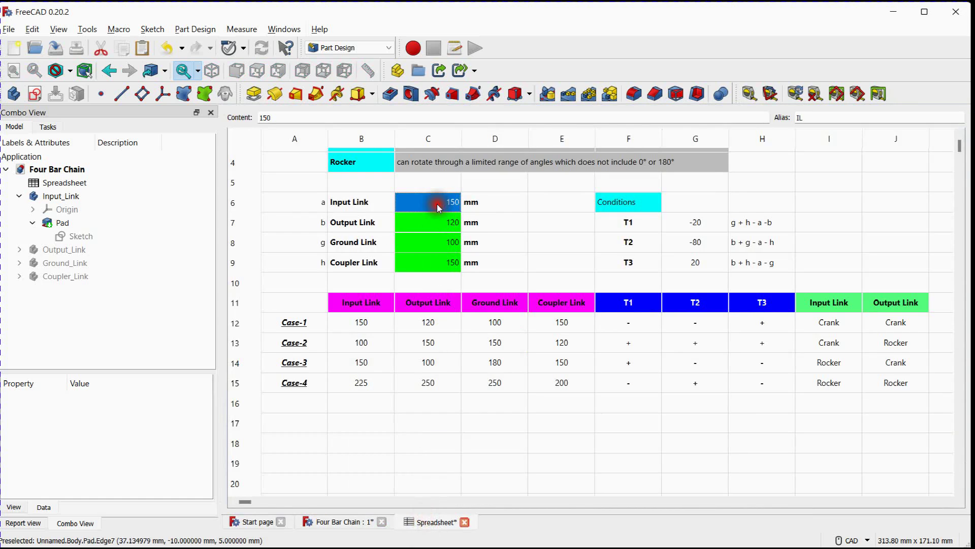
pyautogui.write('500')
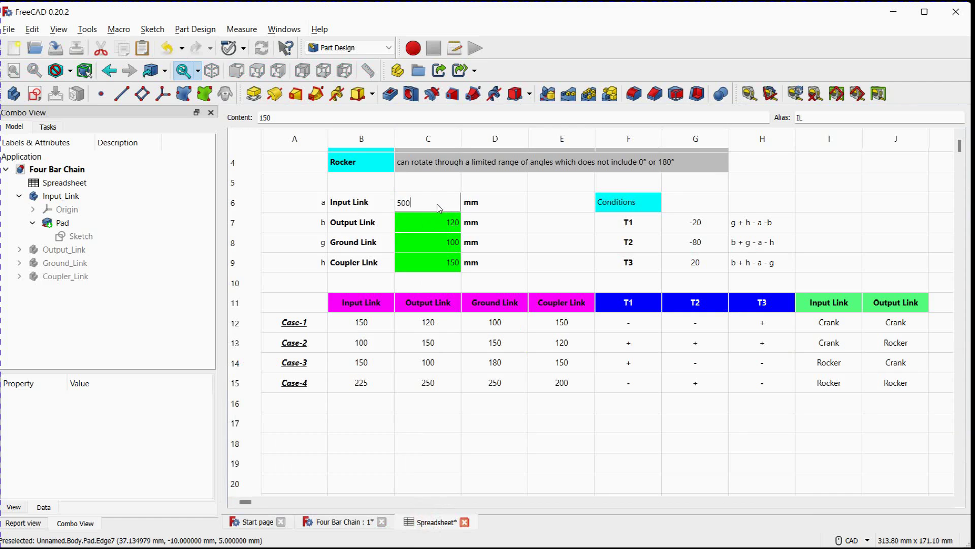
pyautogui.press('Return')
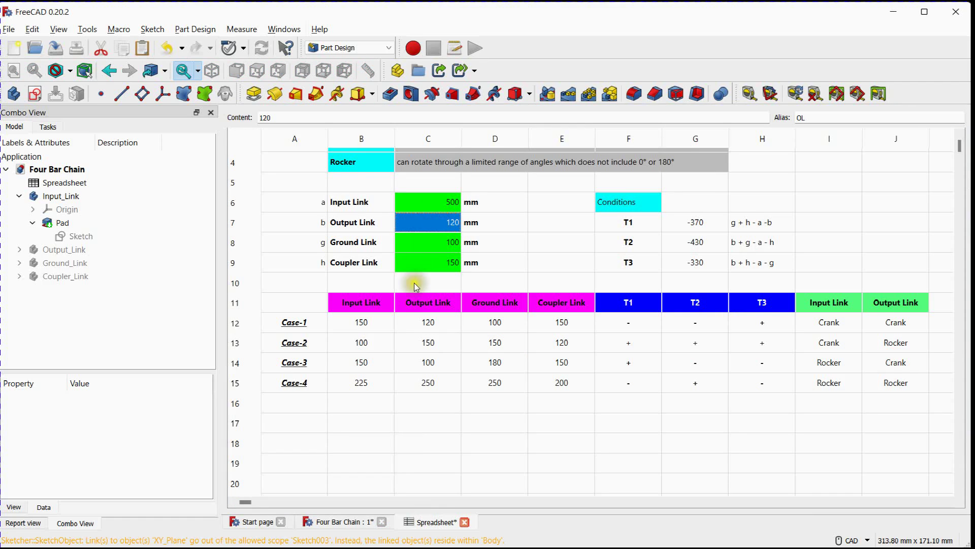
# Check the resized Input_Link in the 3D view and set the Input Link length in cell C6 back to 150 mm
pyautogui.click(350, 522)
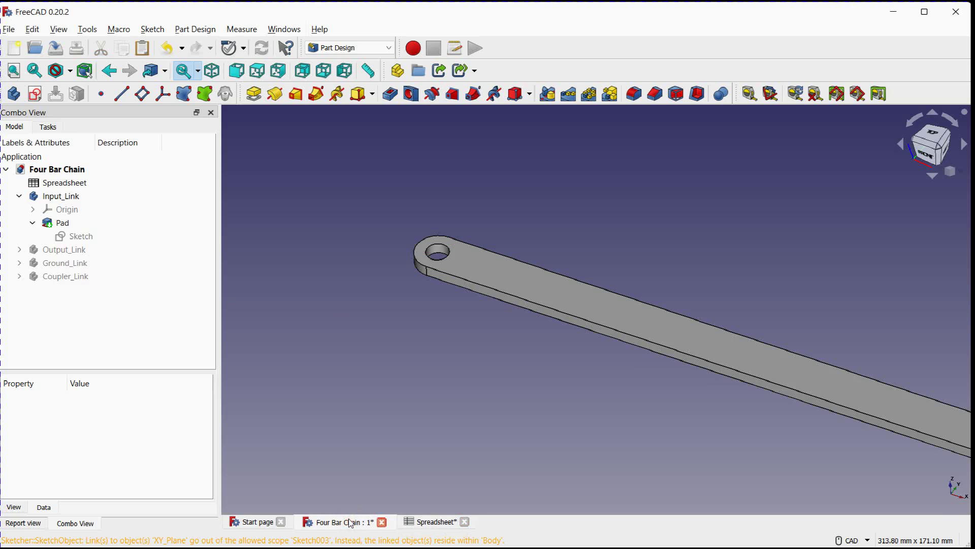
pyautogui.click(434, 522)
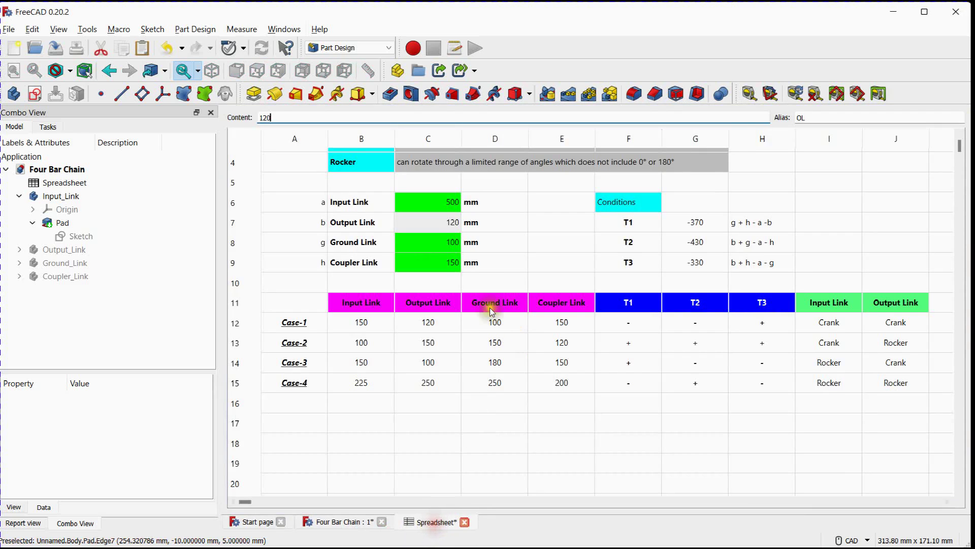
pyautogui.click(447, 207)
pyautogui.write('150')
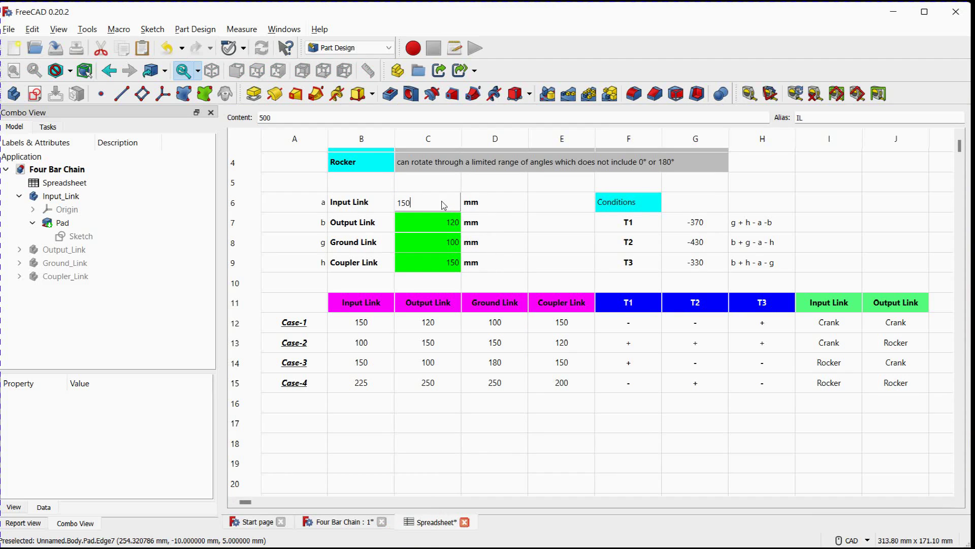
pyautogui.press('Return')
# Hide the Input_Link body and show Output_Link together with its Pad001
pyautogui.click(56, 196)
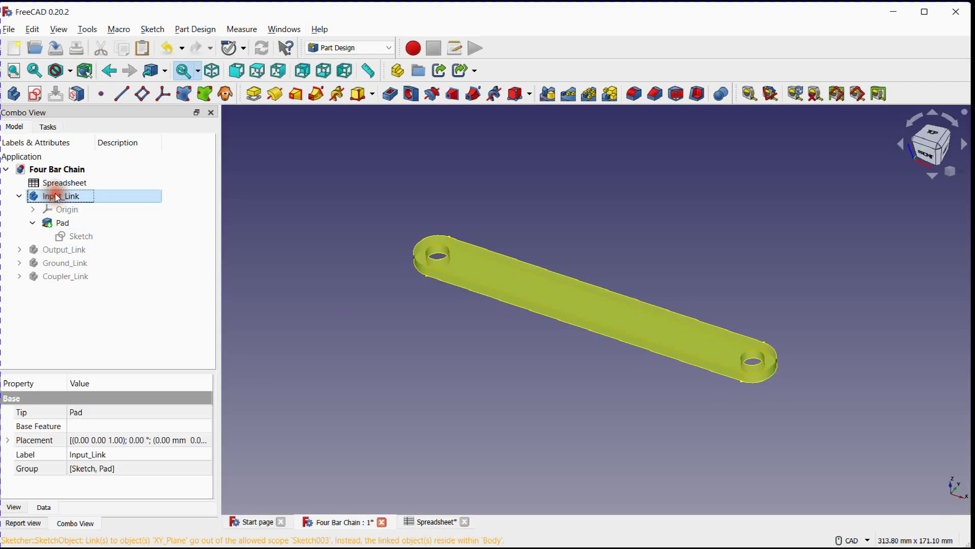
pyautogui.press('space')
pyautogui.click(62, 249)
pyautogui.press('space')
pyautogui.click(20, 250)
pyautogui.click(67, 277)
pyautogui.press('space')
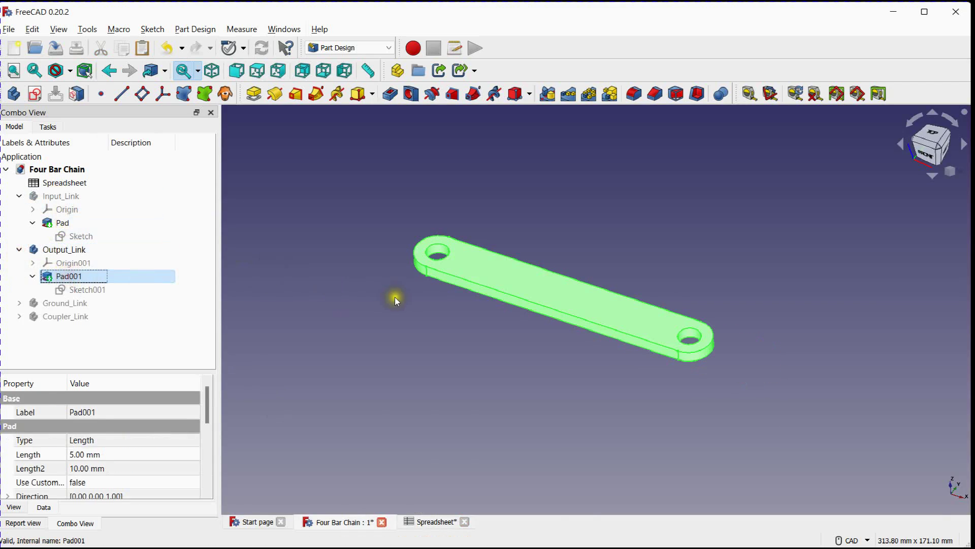
pyautogui.click(393, 310)
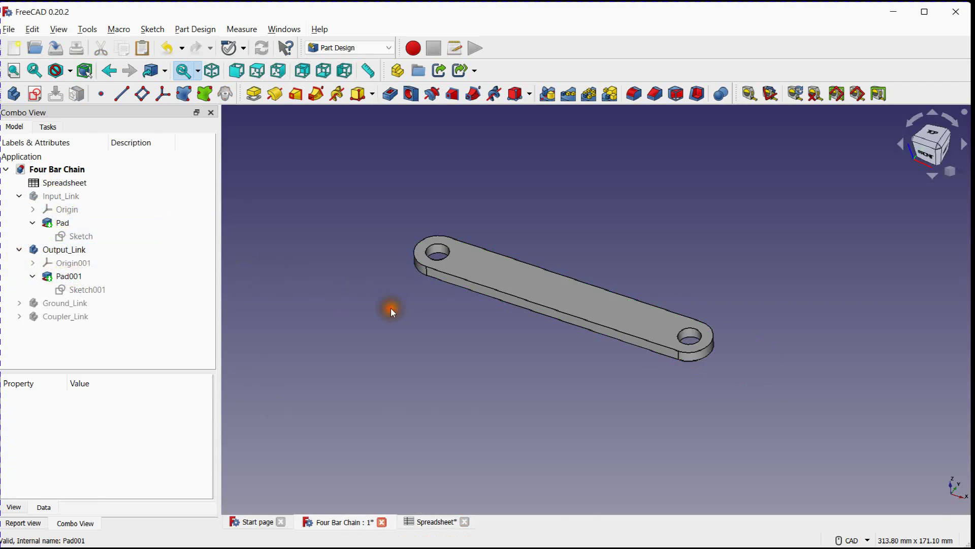
# Set the Output Link length in spreadsheet cell C7 to 500 mm and check the link in the 3D view
pyautogui.click(440, 522)
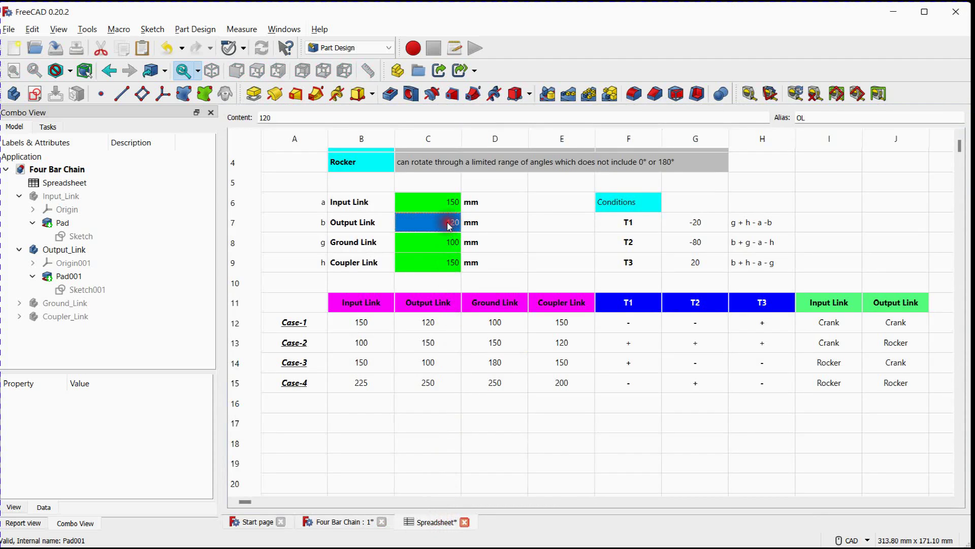
pyautogui.write('5')
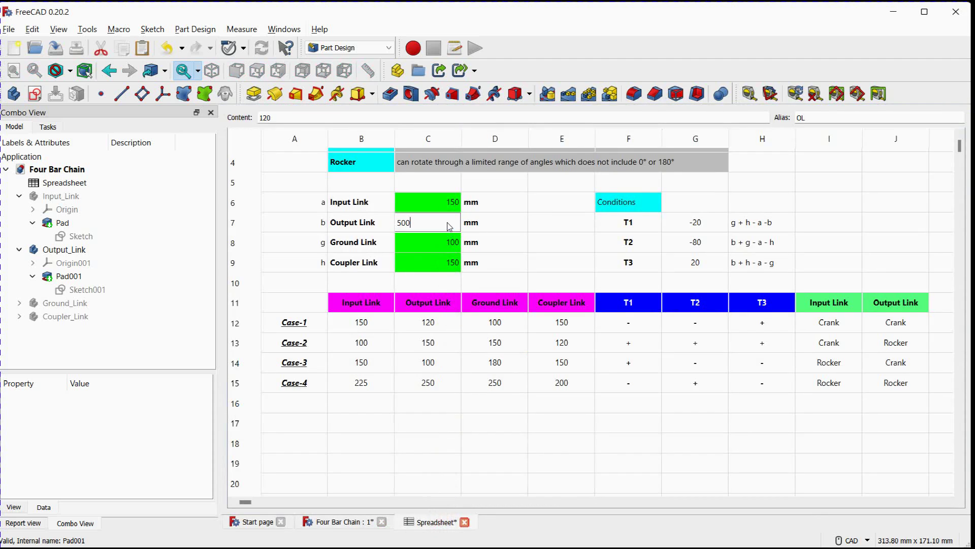
pyautogui.write('00')
pyautogui.press('Return')
pyautogui.click(339, 522)
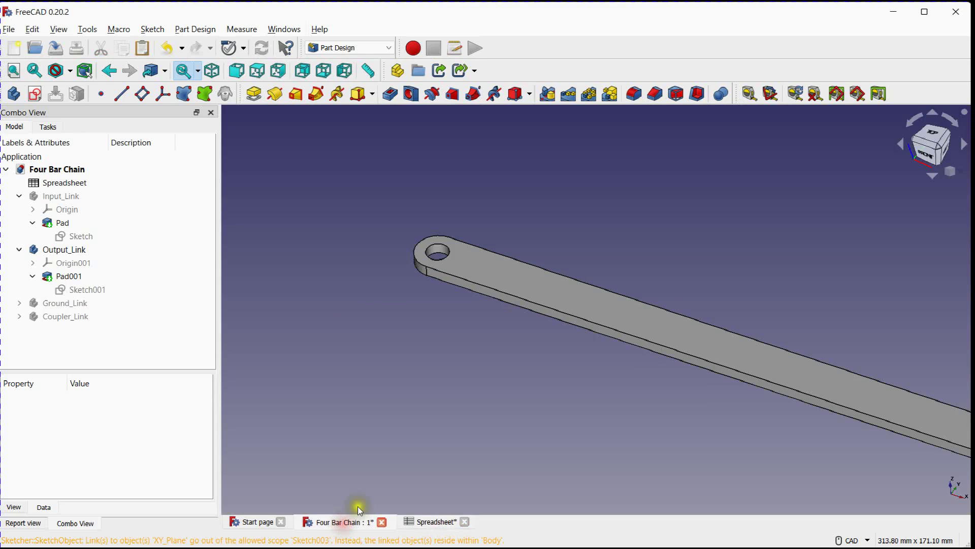
# Restore the Output Link length in spreadsheet cell C7 to 120 mm
pyautogui.click(430, 522)
pyautogui.click(435, 226)
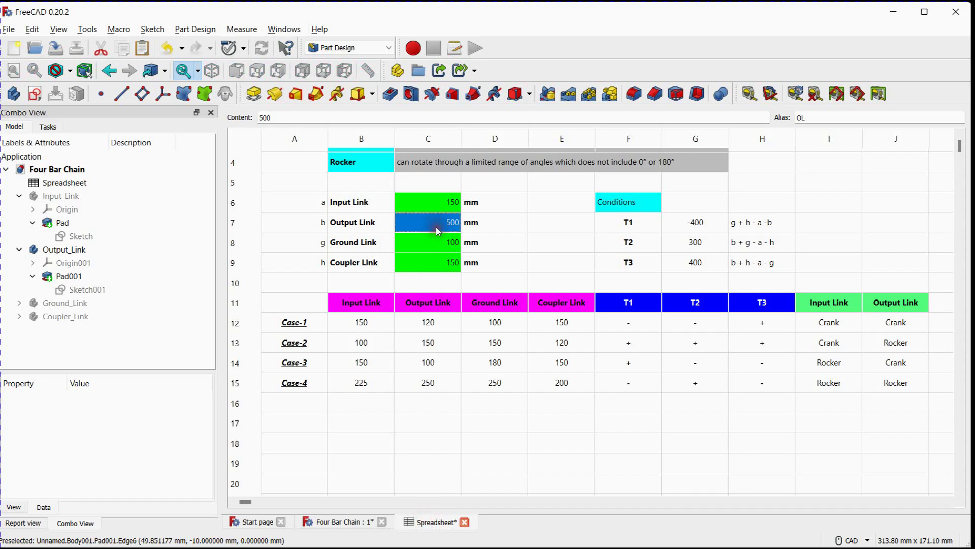
pyautogui.write('120')
pyautogui.press('Return')
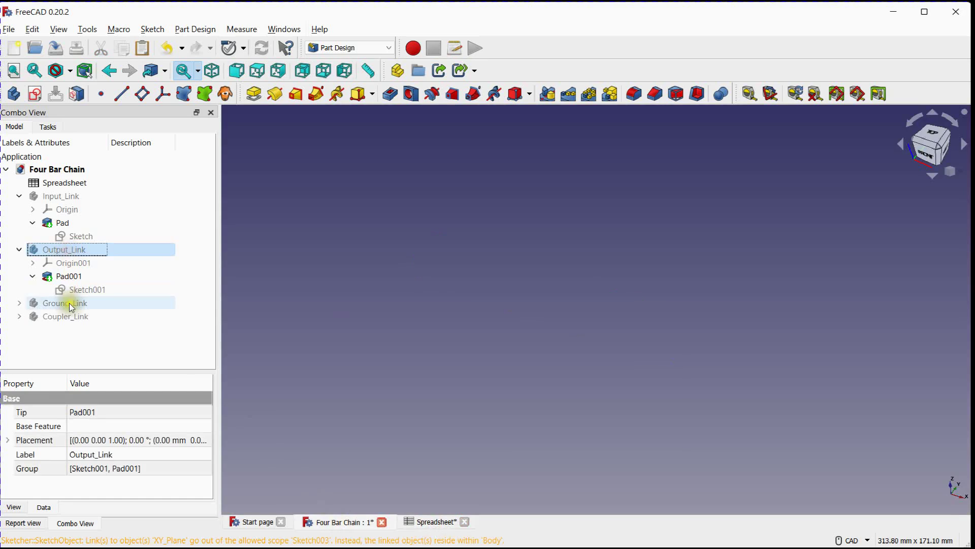
# Show the Ground_Link body together with its Pad002 in the 3D view
pyautogui.click(65, 303)
pyautogui.press('space')
pyautogui.click(19, 303)
pyautogui.click(69, 329)
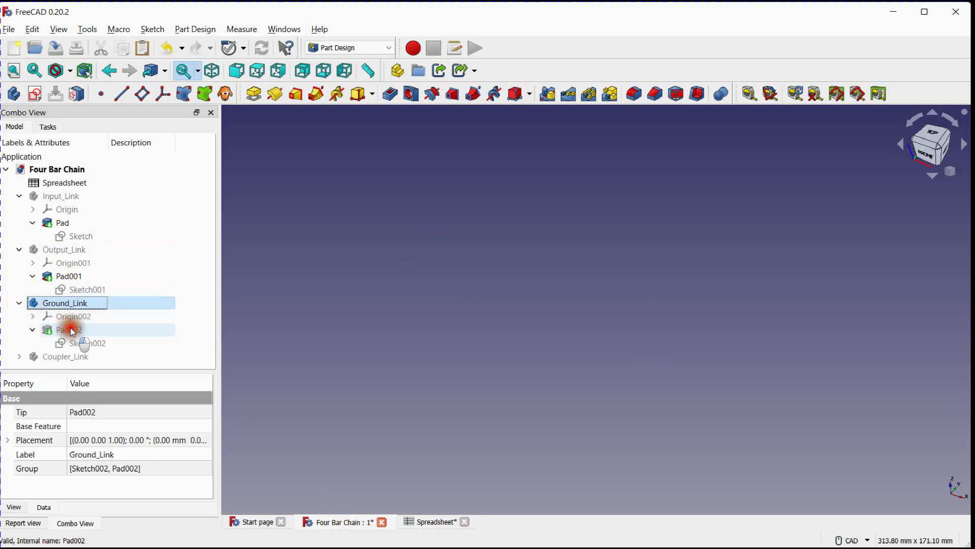
pyautogui.click(376, 294)
pyautogui.scroll(3, 376, 293)
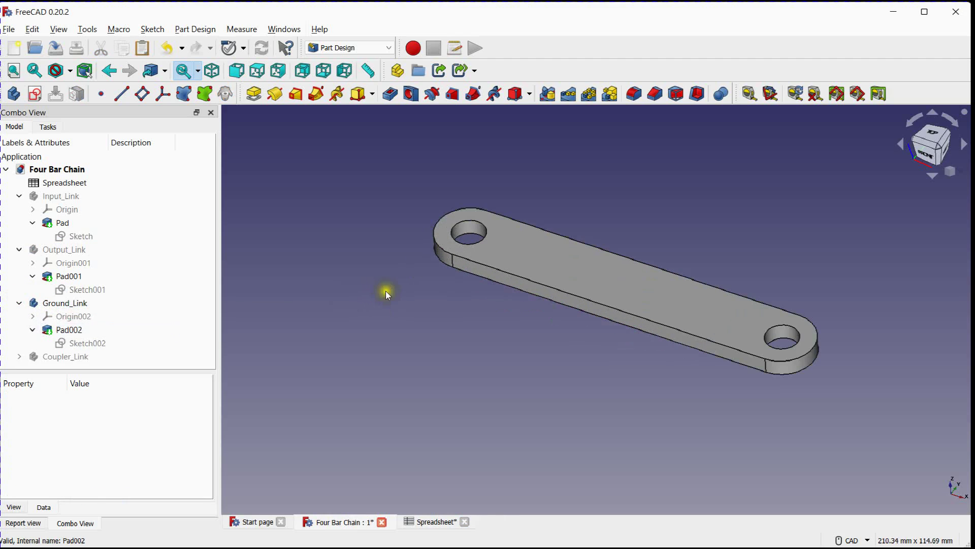
pyautogui.moveTo(387, 290); pyautogui.dragTo(294, 326, button='middle')
# Set the Ground Link length in spreadsheet cell C8 to 500 mm and check the link in the 3D view
pyautogui.click(429, 522)
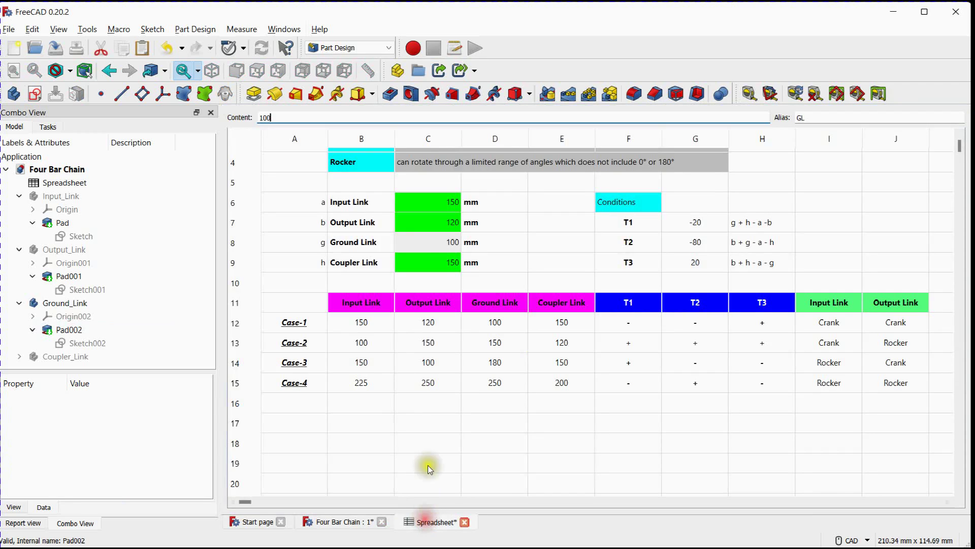
pyautogui.click(440, 247)
pyautogui.write('50')
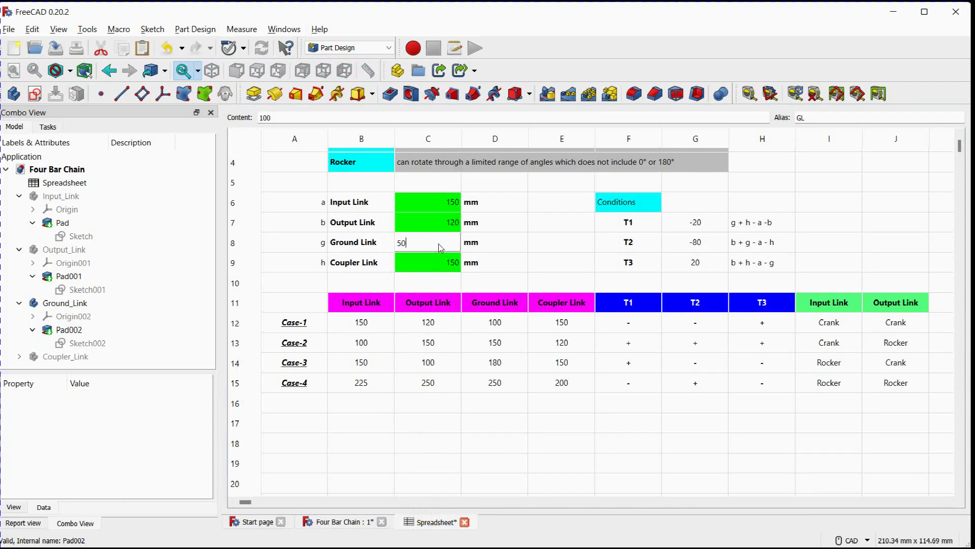
pyautogui.write('0')
pyautogui.press('Return')
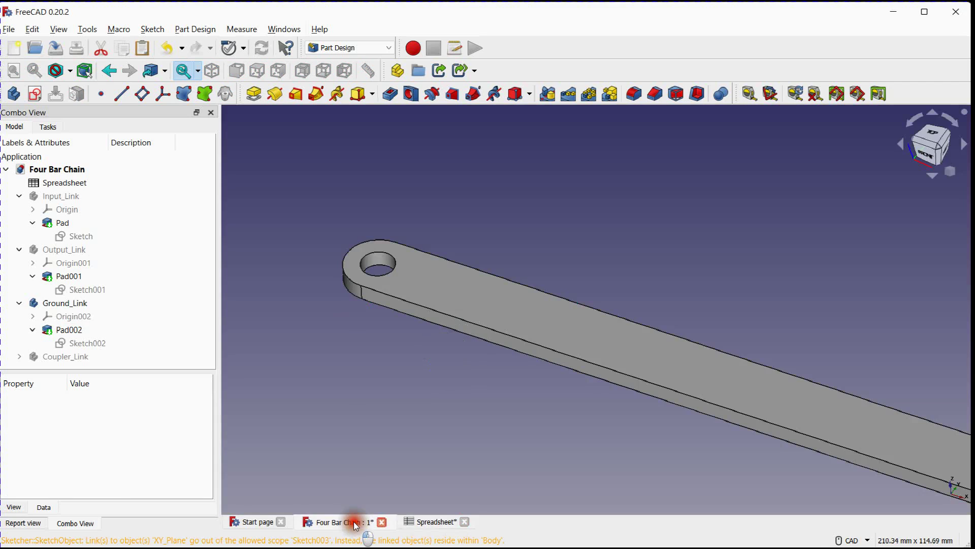
pyautogui.click(355, 523)
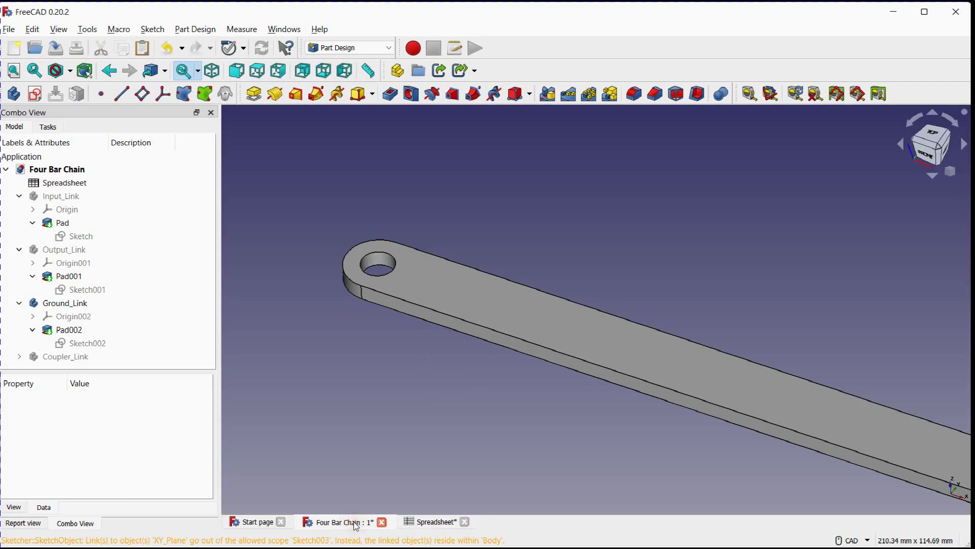
# Restore the Ground Link length in spreadsheet cell C8 to 100 mm
pyautogui.click(438, 522)
pyautogui.click(430, 242)
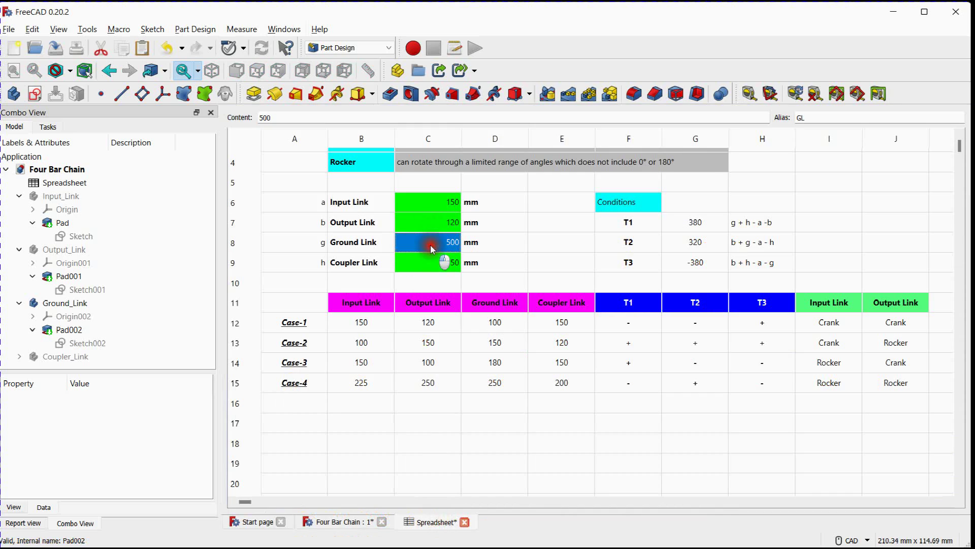
pyautogui.write('1')
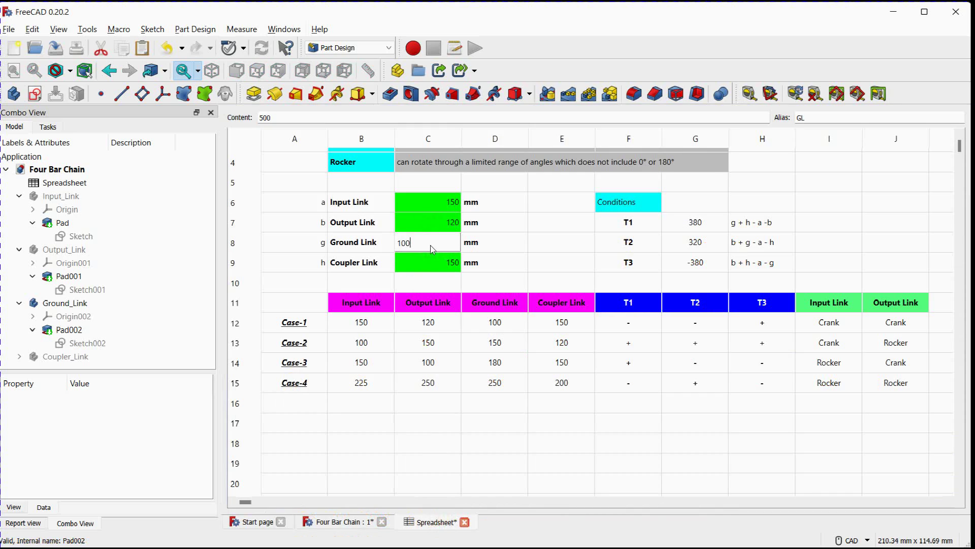
pyautogui.write('00')
pyautogui.press('Return')
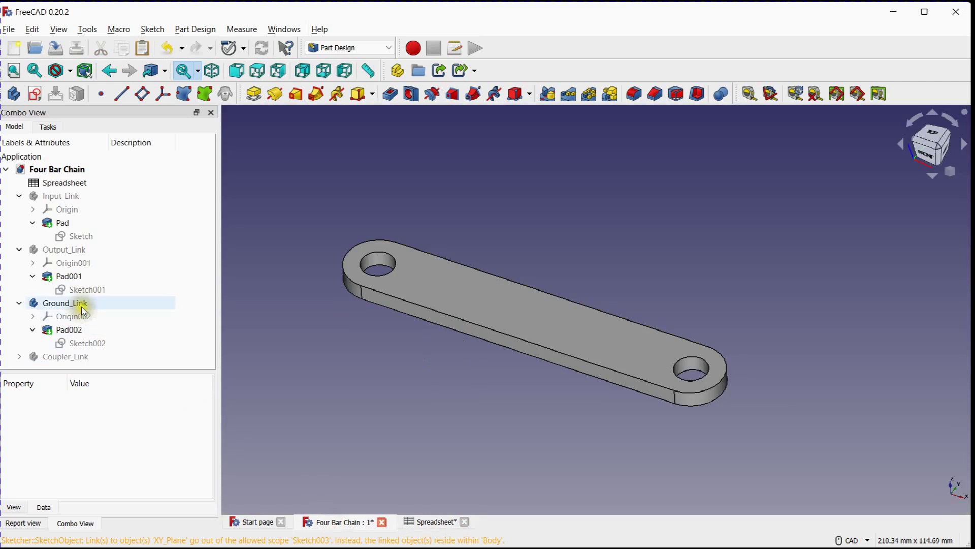
# Hide the Ground_Link body and show Coupler_Link on its own
pyautogui.click(80, 304)
pyautogui.press('space')
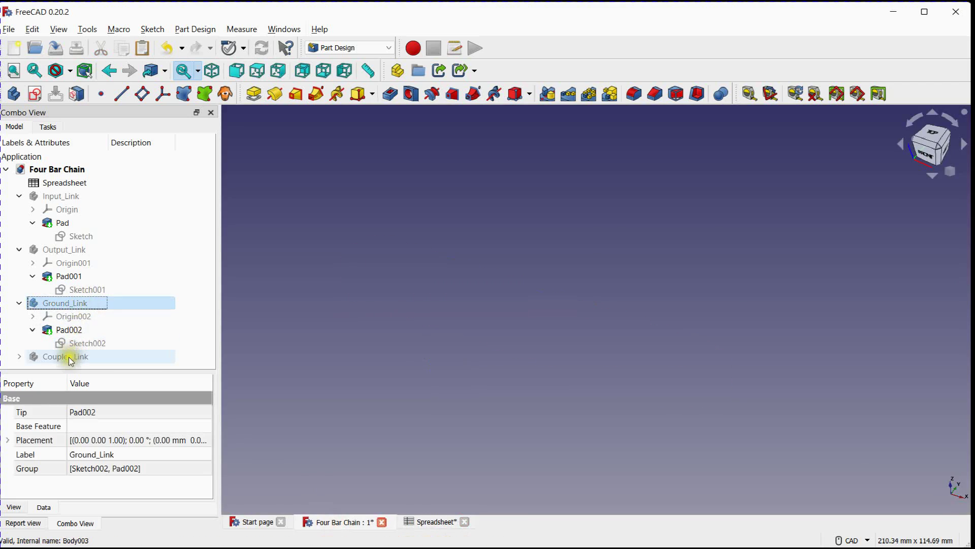
pyautogui.click(62, 356)
pyautogui.press('space')
pyautogui.click(322, 359)
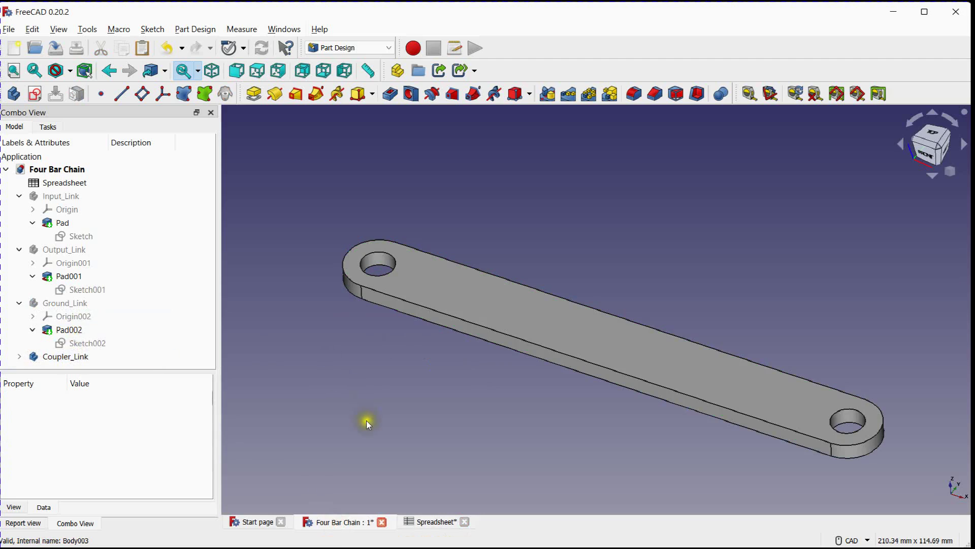
# Set the Coupler Link length in spreadsheet cell C9 to 500 mm and check the link in the 3D view
pyautogui.click(435, 522)
pyautogui.click(450, 263)
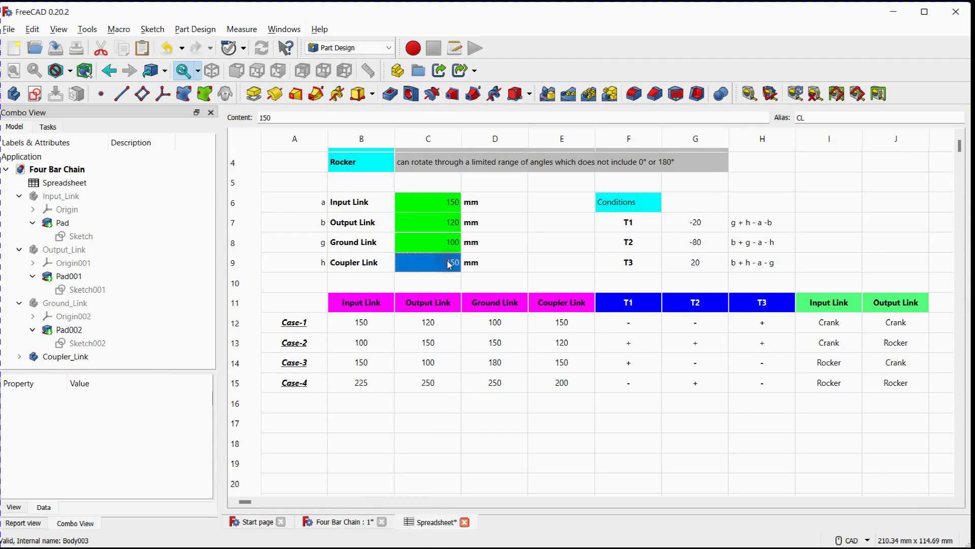
pyautogui.write('5')
pyautogui.press('Return')
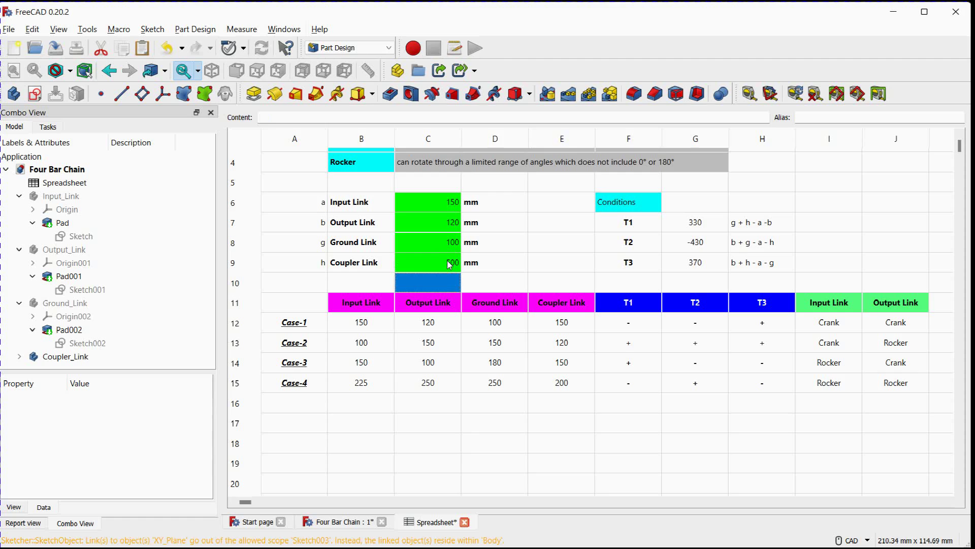
pyautogui.click(338, 522)
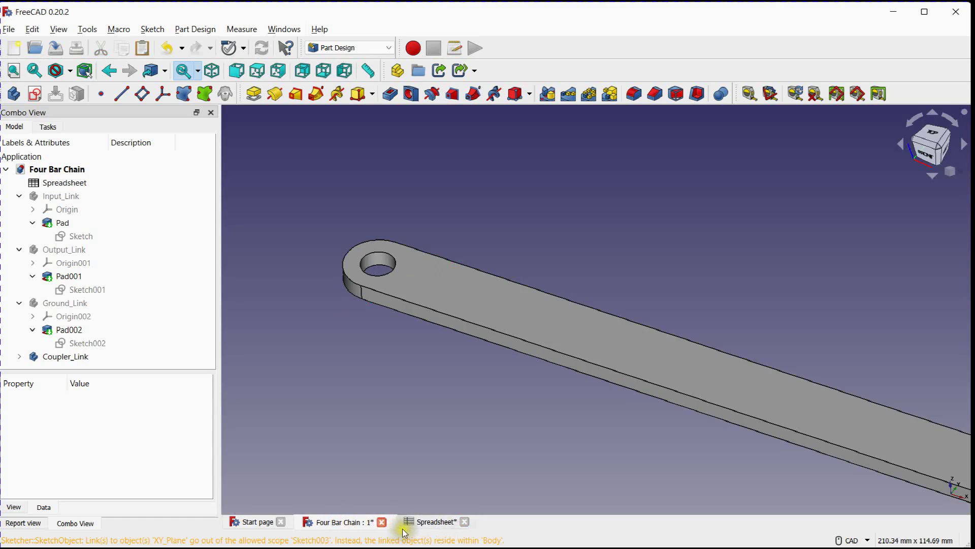
# Restore the Coupler Link length in spreadsheet cell C9 to 150 mm and return to the 3D view
pyautogui.click(429, 522)
pyautogui.click(439, 258)
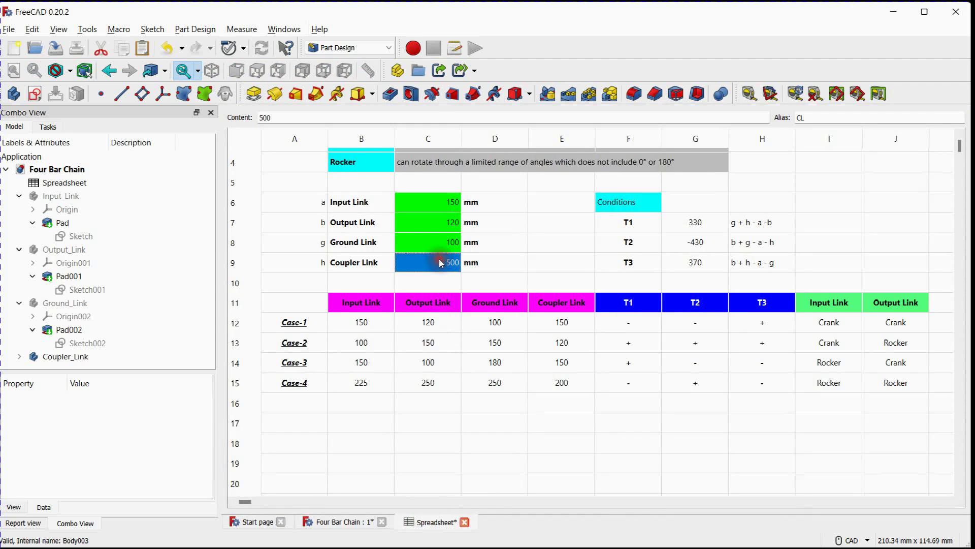
pyautogui.write('150')
pyautogui.press('Return')
pyautogui.click(338, 522)
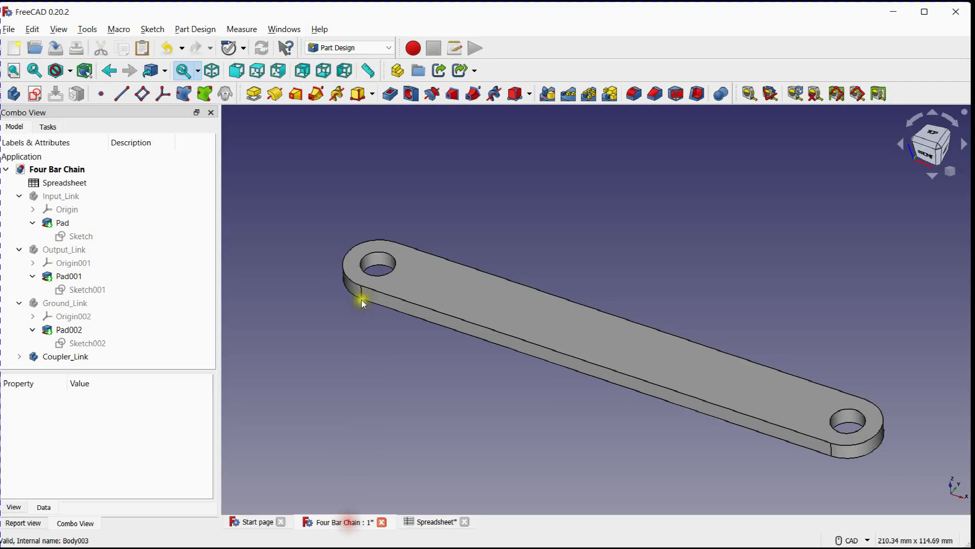
# Collapse the link bodies in the model tree and show Input_Link, Output_Link and Ground_Link alongside Coupler_Link
pyautogui.click(19, 195)
pyautogui.click(19, 209)
pyautogui.click(19, 223)
pyautogui.click(57, 224)
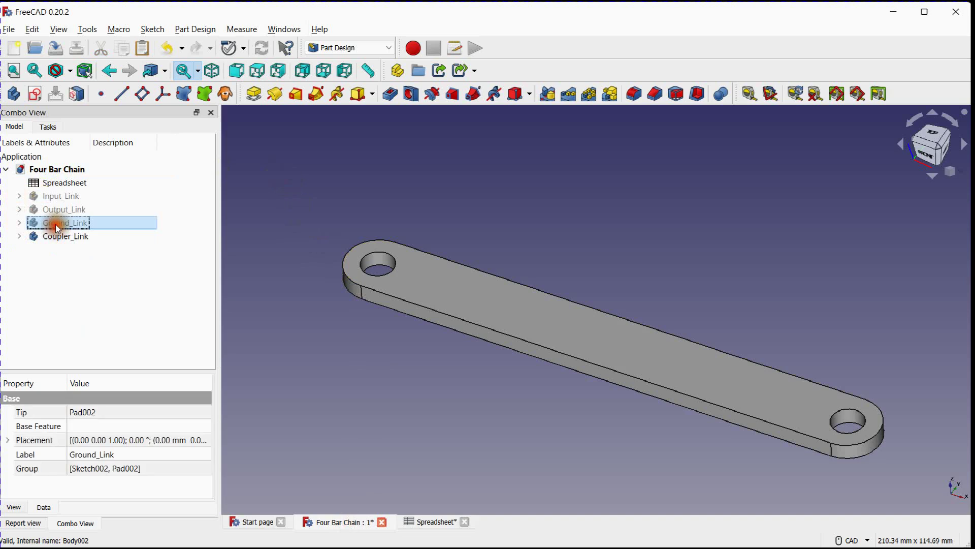
pyautogui.click(61, 210)
pyautogui.press('space')
pyautogui.click(64, 197)
pyautogui.press('space')
pyautogui.click(71, 222)
pyautogui.press('space')
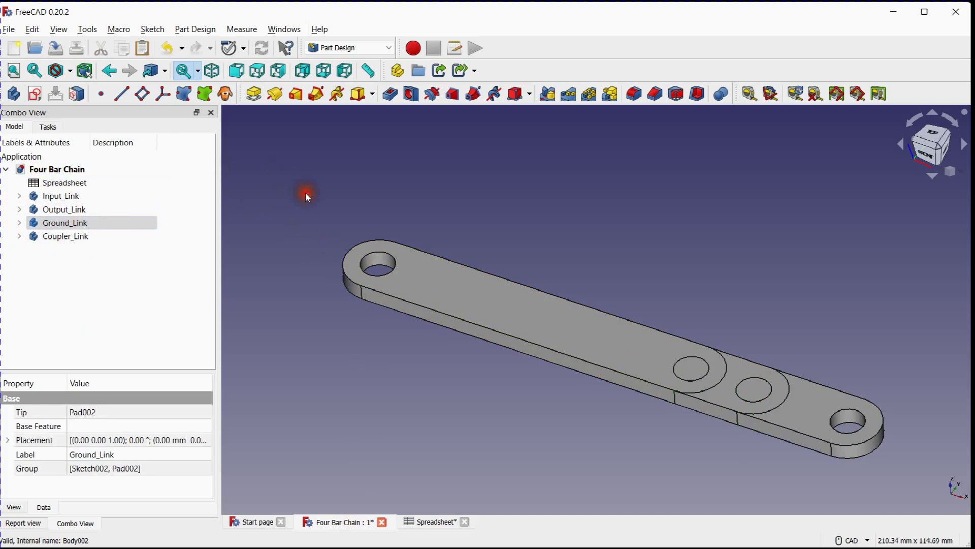
pyautogui.click(307, 194)
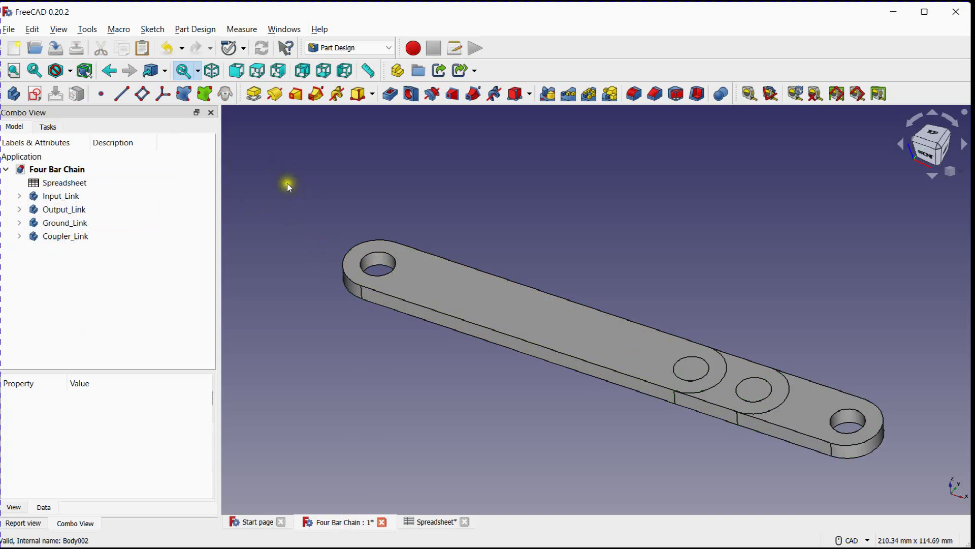
# Save the Four Bar Chain document
pyautogui.click(9, 30)
pyautogui.click(36, 113)
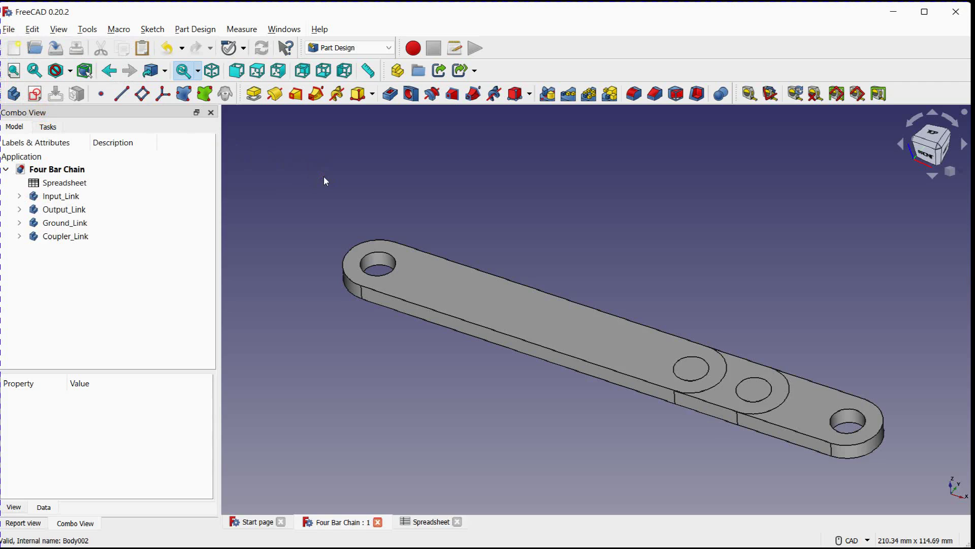
pyautogui.click(358, 47)
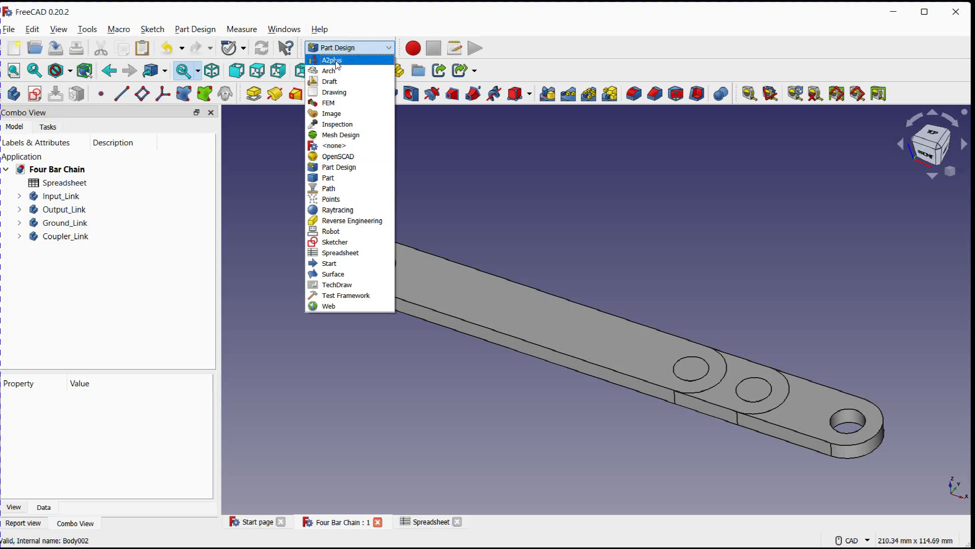
pyautogui.click(361, 168)
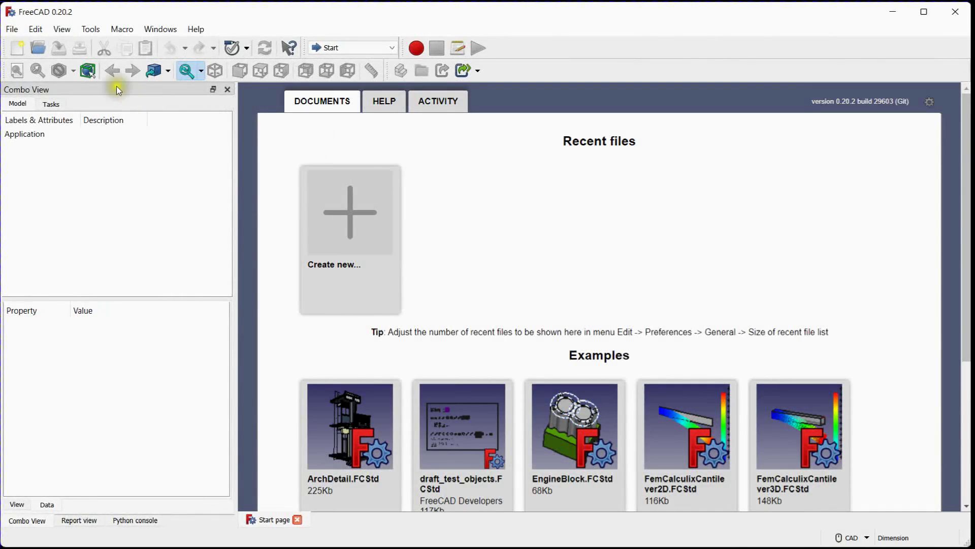
# Open the Addon Manager and accept its download settings with no proxy and both optional checks off
pyautogui.click(97, 30)
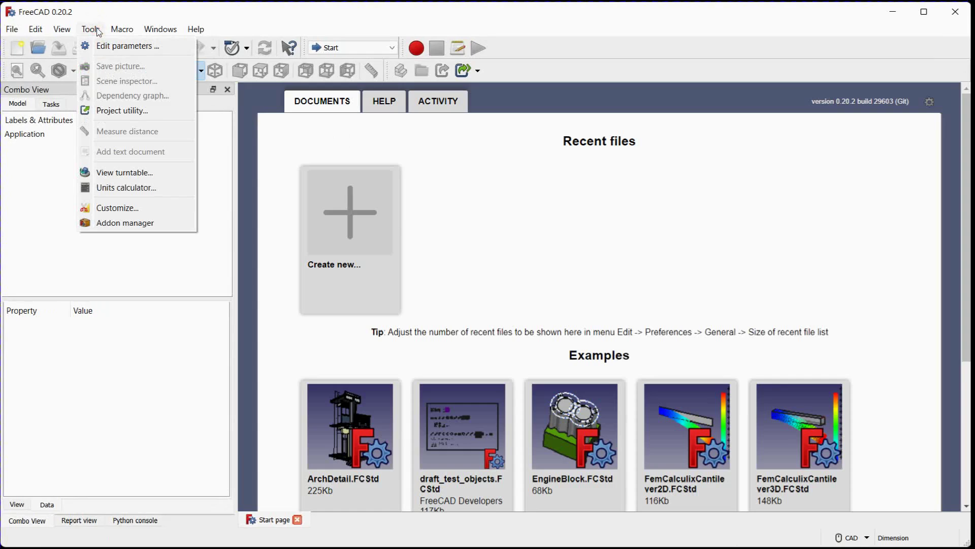
pyautogui.click(126, 223)
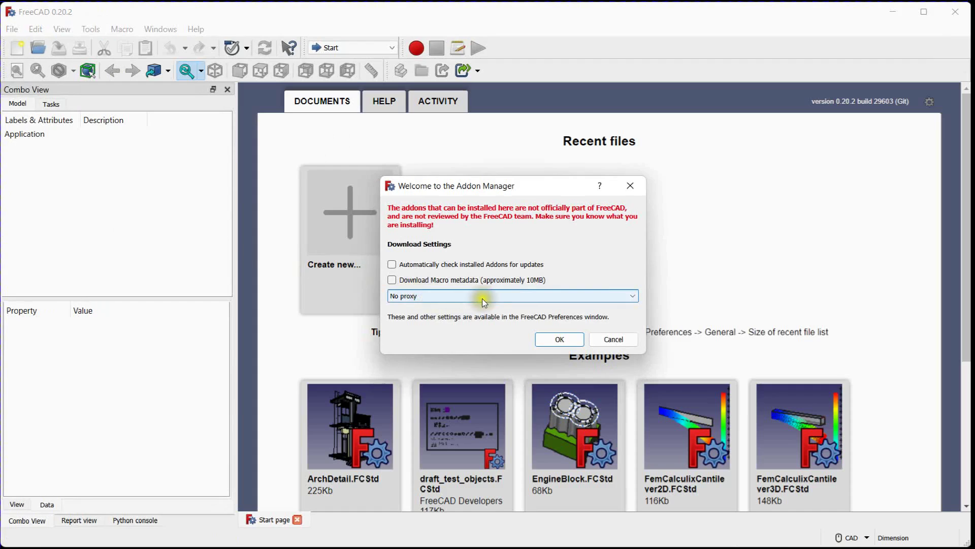
pyautogui.click(564, 340)
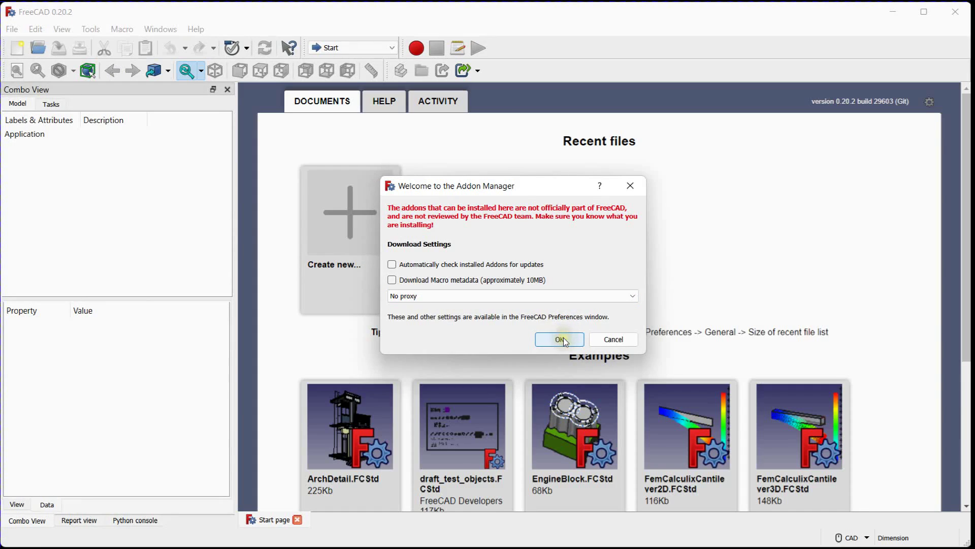
pyautogui.click(564, 340)
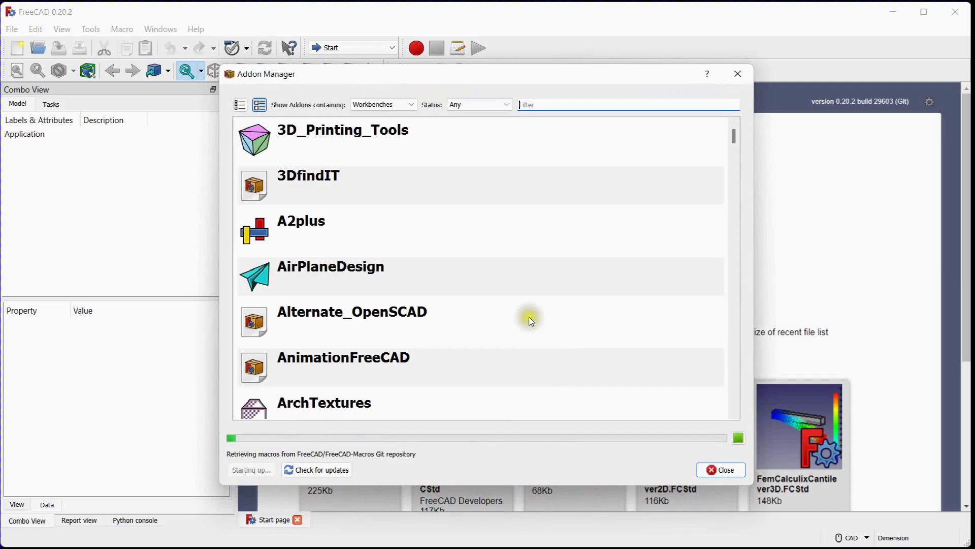
# Review the A2plus workbench description, install the addon and close the Addon Manager
pyautogui.click(294, 227)
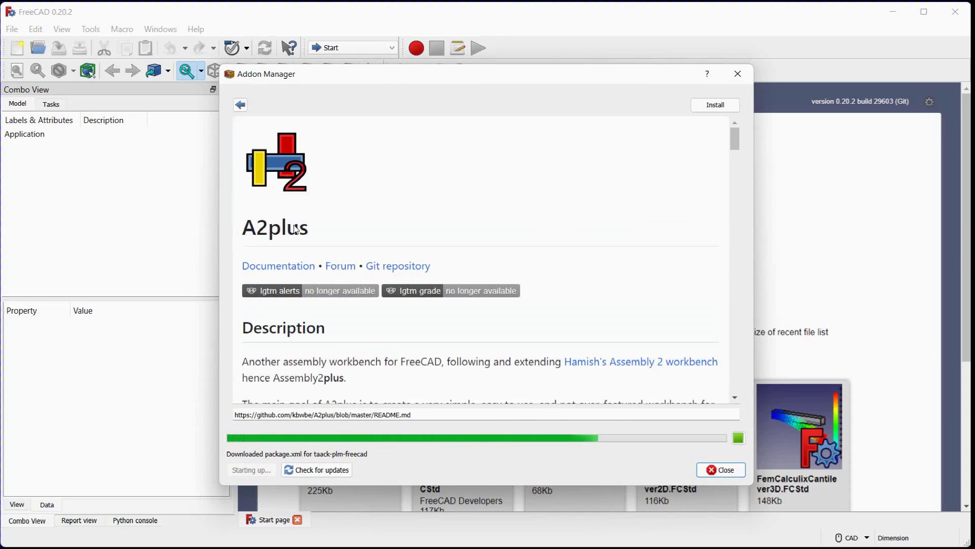
pyautogui.scroll(-3, 294, 228)
pyautogui.scroll(-15, 293, 224)
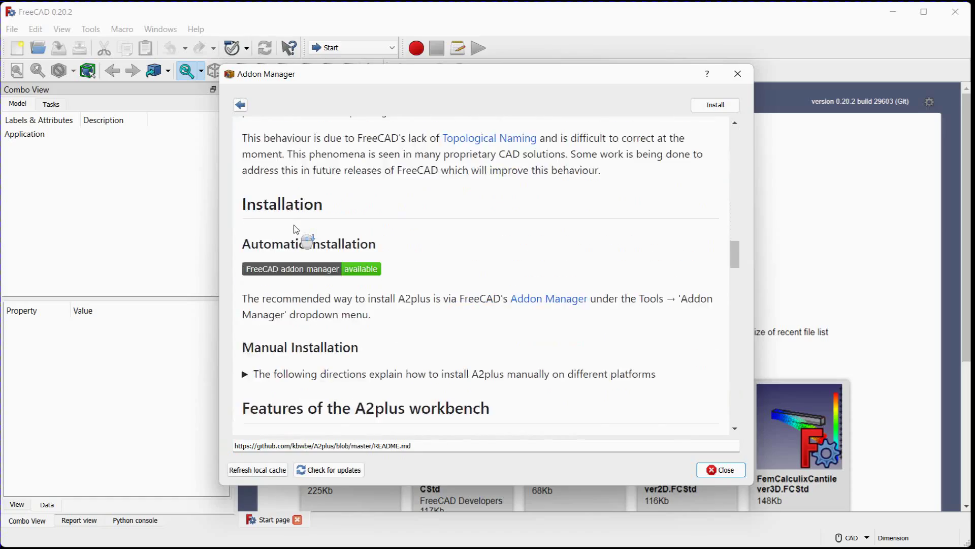
pyautogui.scroll(-15, 293, 227)
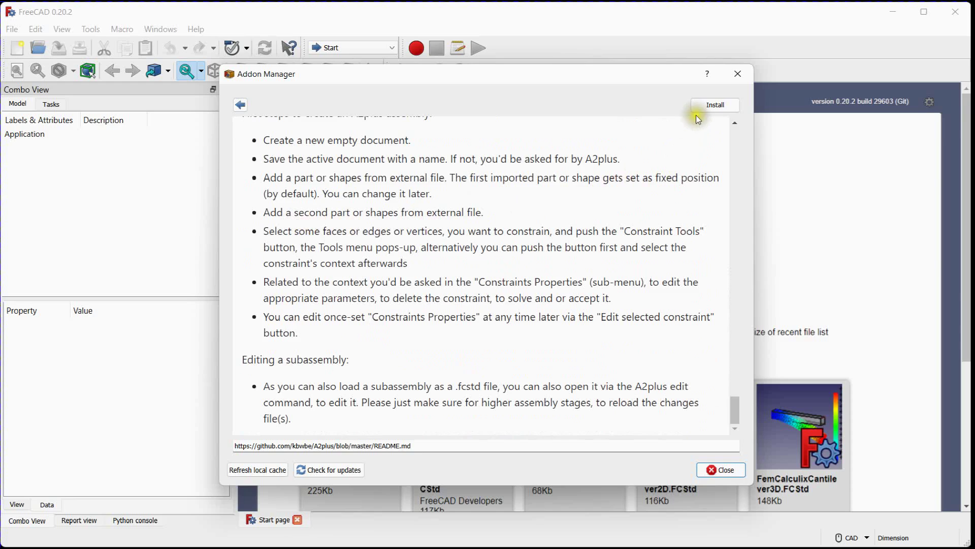
pyautogui.click(713, 104)
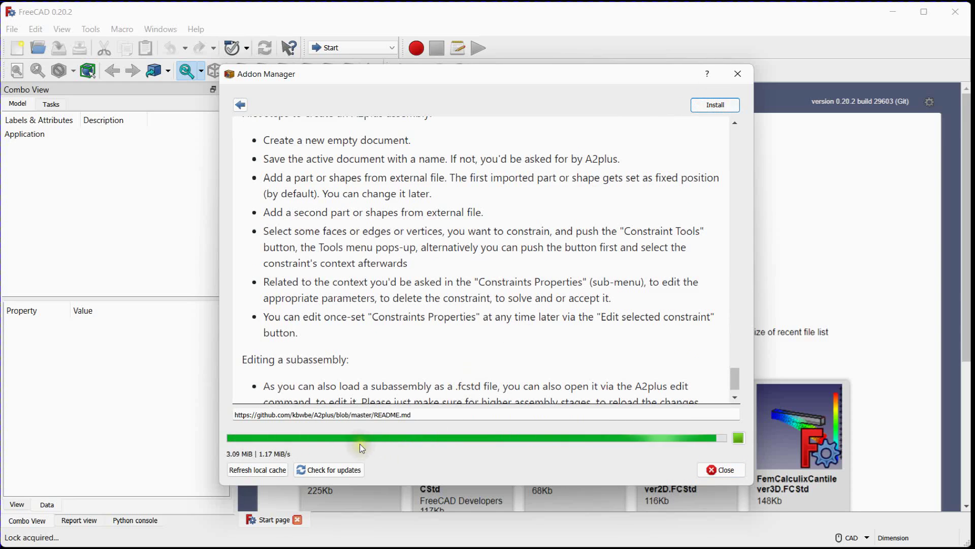
pyautogui.click(616, 298)
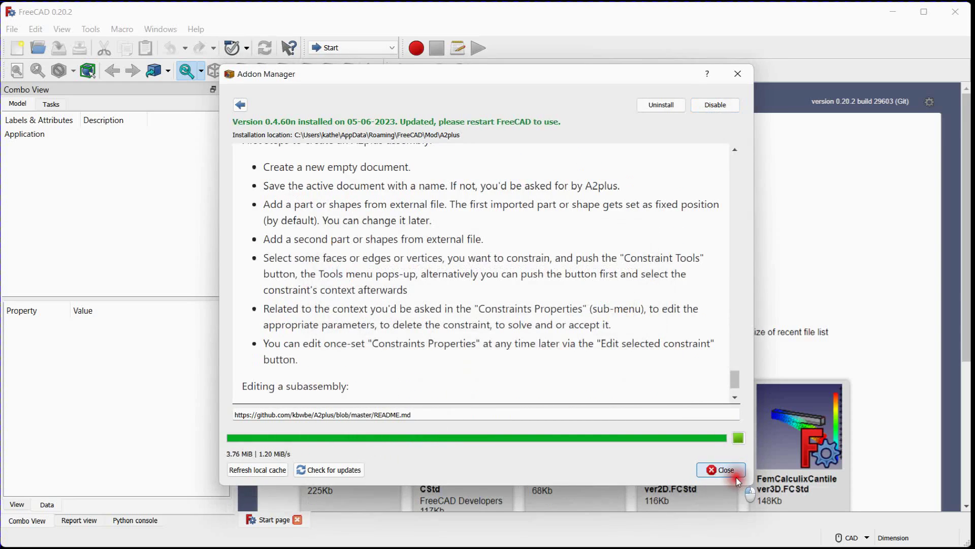
pyautogui.click(735, 477)
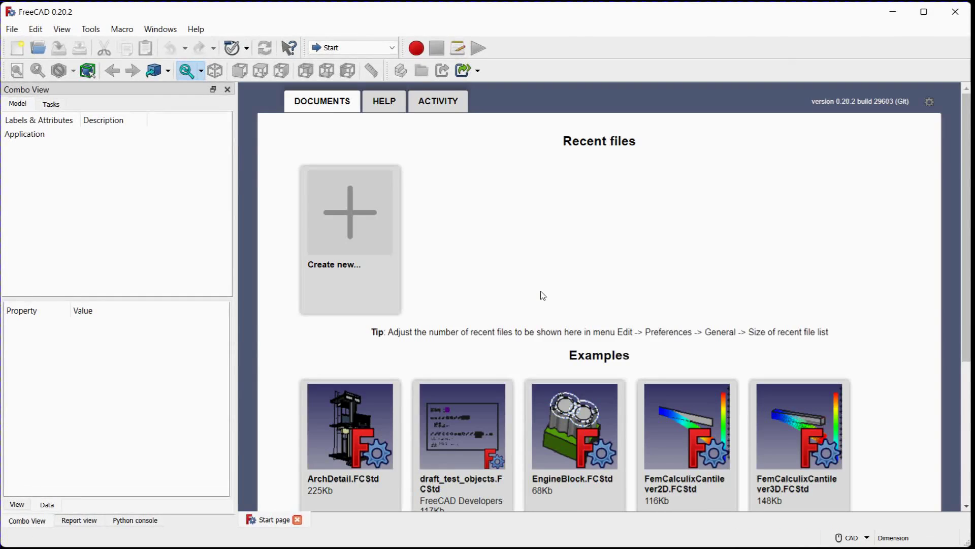
# Switch to the A2plus workbench and create a new empty document
pyautogui.click(389, 48)
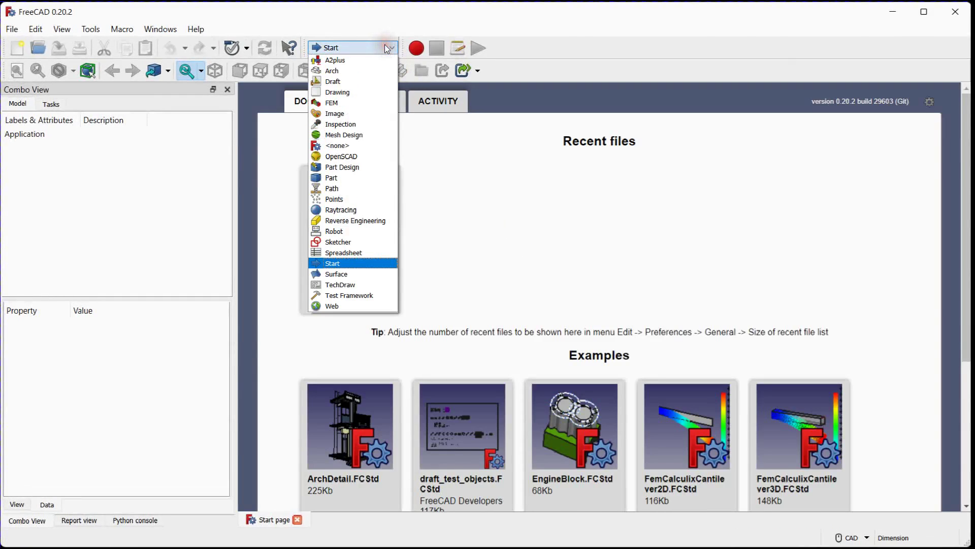
pyautogui.click(332, 61)
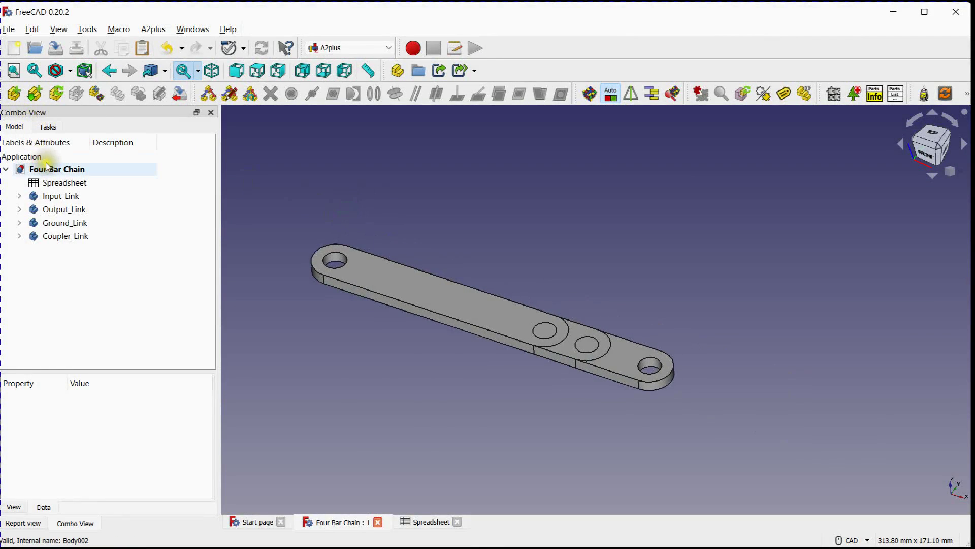
pyautogui.click(16, 49)
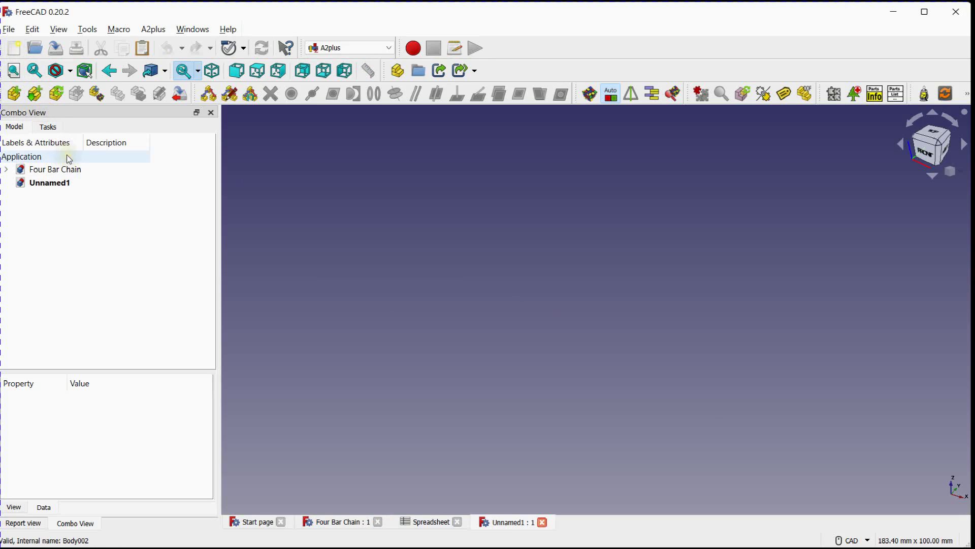
# Save the new document as Animation in the Four Bar Chain Mechanism folder
pyautogui.click(49, 183)
pyautogui.click(10, 29)
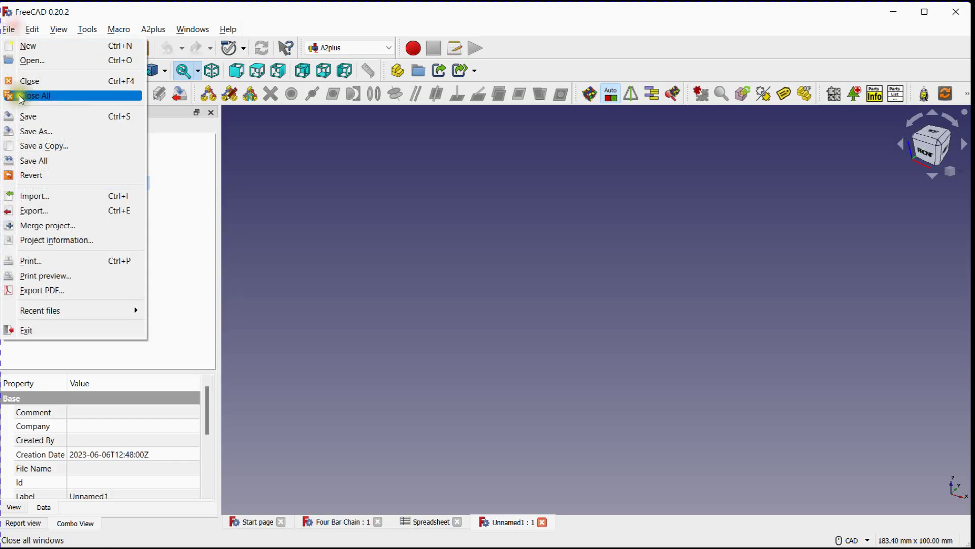
pyautogui.click(38, 117)
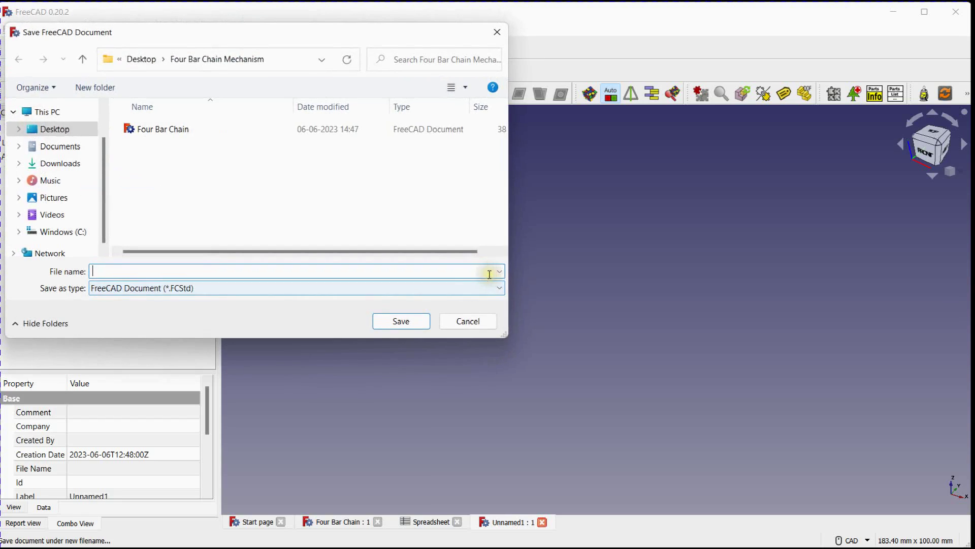
pyautogui.write('Animation')
pyautogui.press('Return')
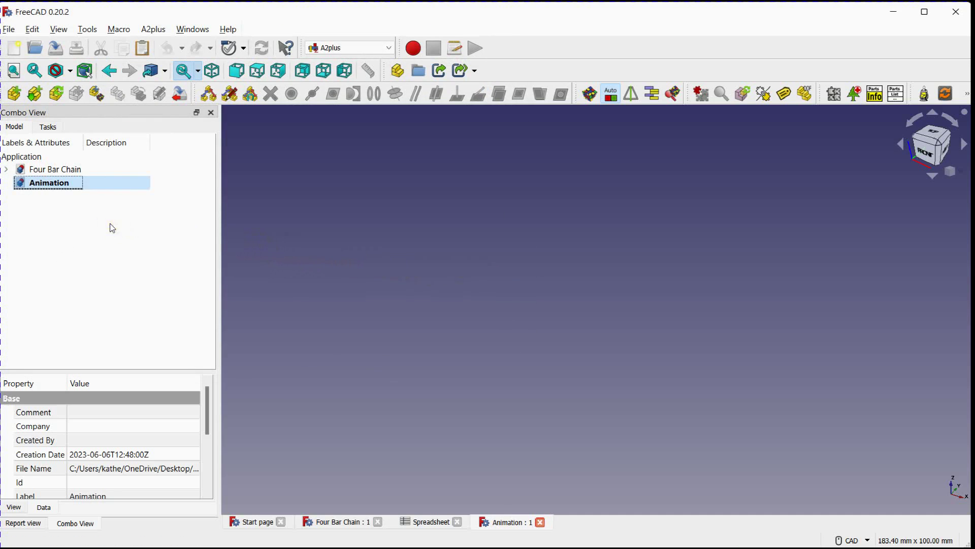
# Import Ground_Link from Four Bar Chain.FCStd into the Animation assembly
pyautogui.click(36, 94)
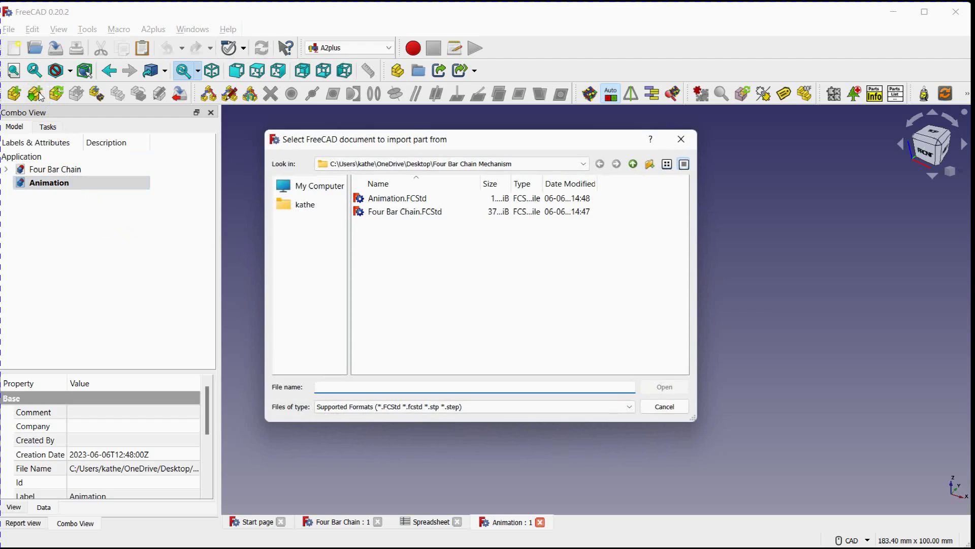
pyautogui.click(374, 214)
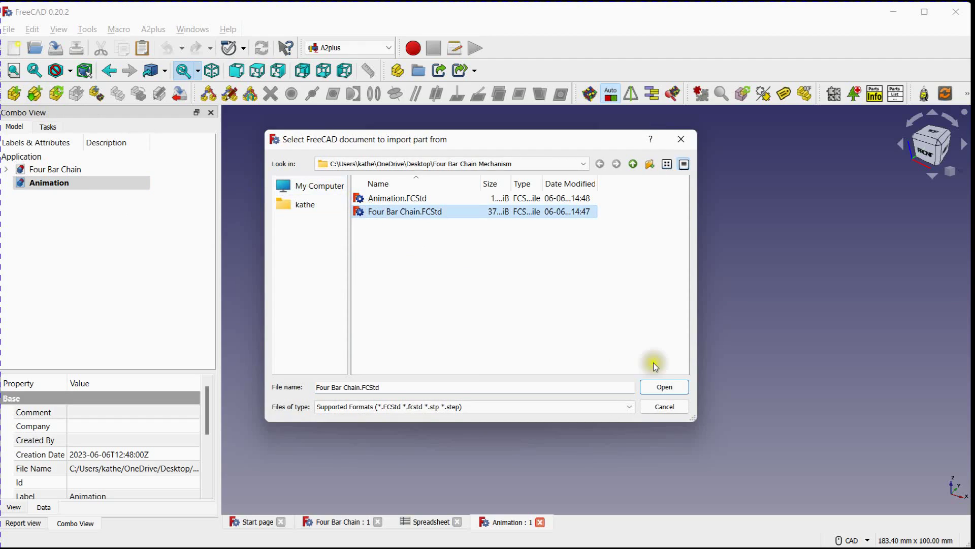
pyautogui.click(661, 386)
pyautogui.click(403, 239)
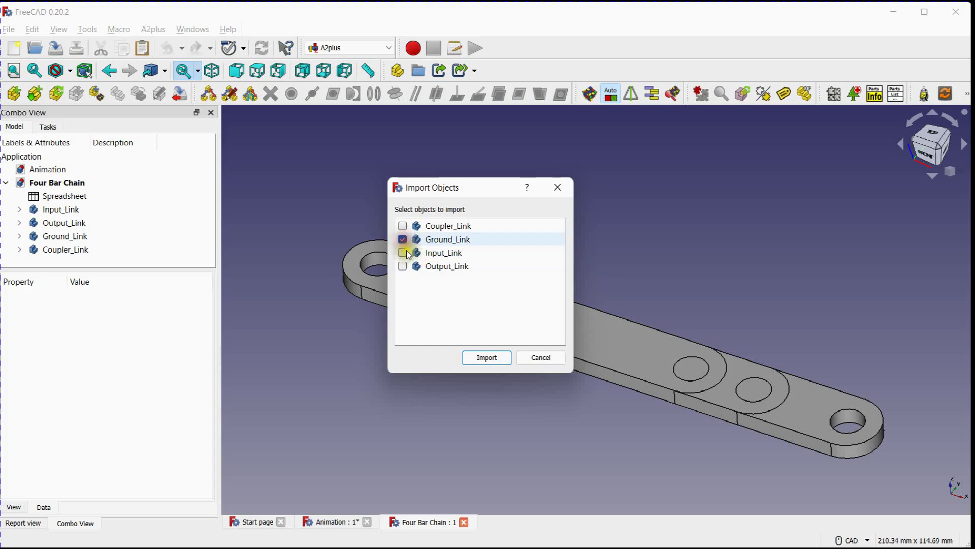
pyautogui.click(477, 360)
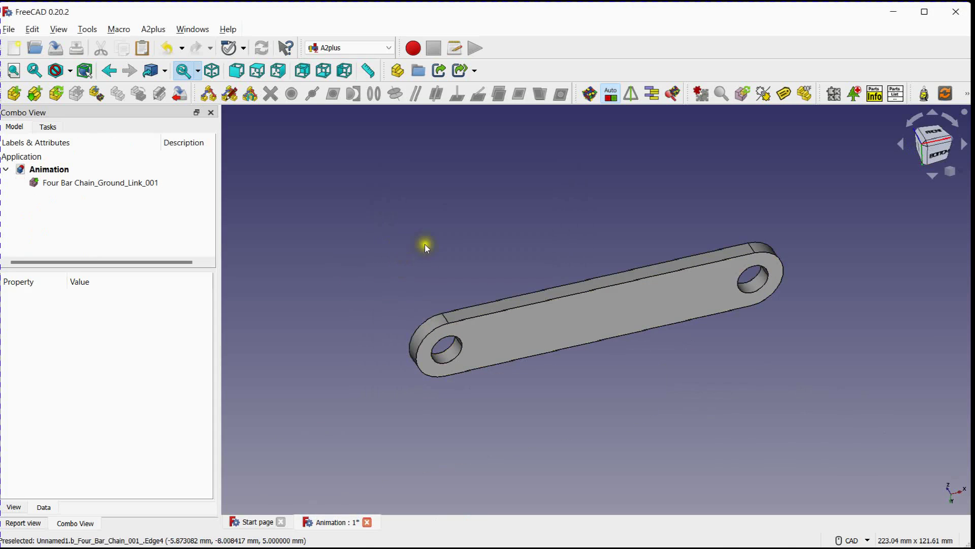
# Import Input_Link from Four Bar Chain.FCStd and place it beyond the ground link at about X 119.6, Y -17.5, Z 9 mm
pyautogui.moveTo(425, 244); pyautogui.dragTo(385, 282)
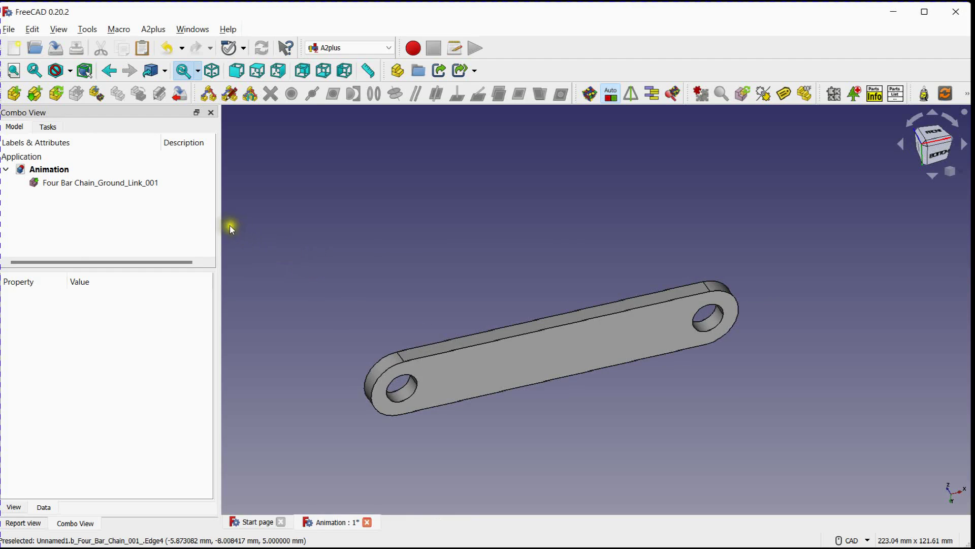
pyautogui.click(35, 93)
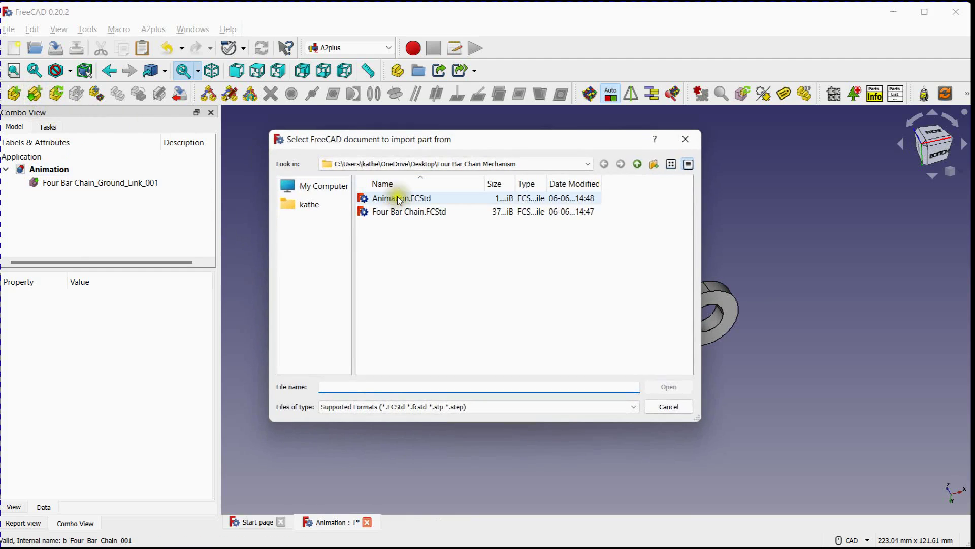
pyautogui.click(415, 212)
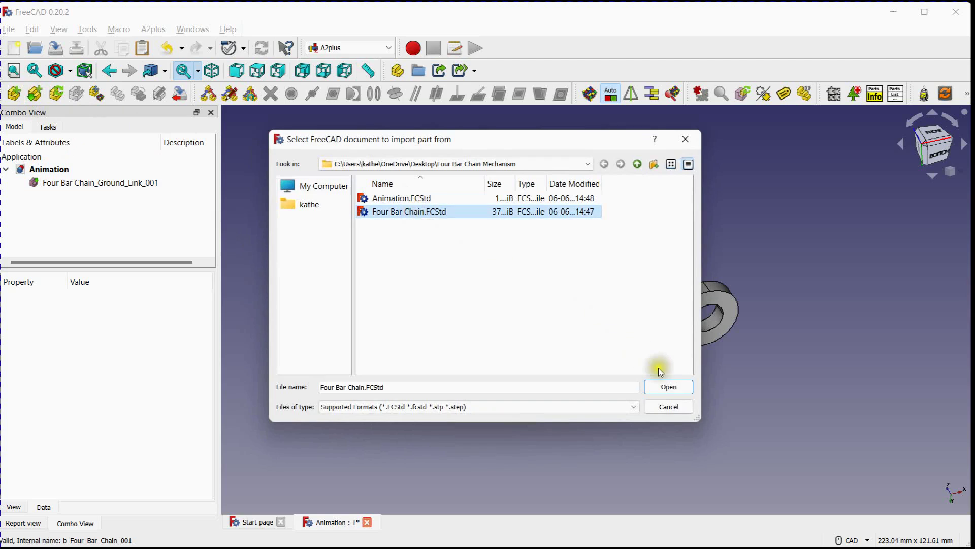
pyautogui.click(667, 388)
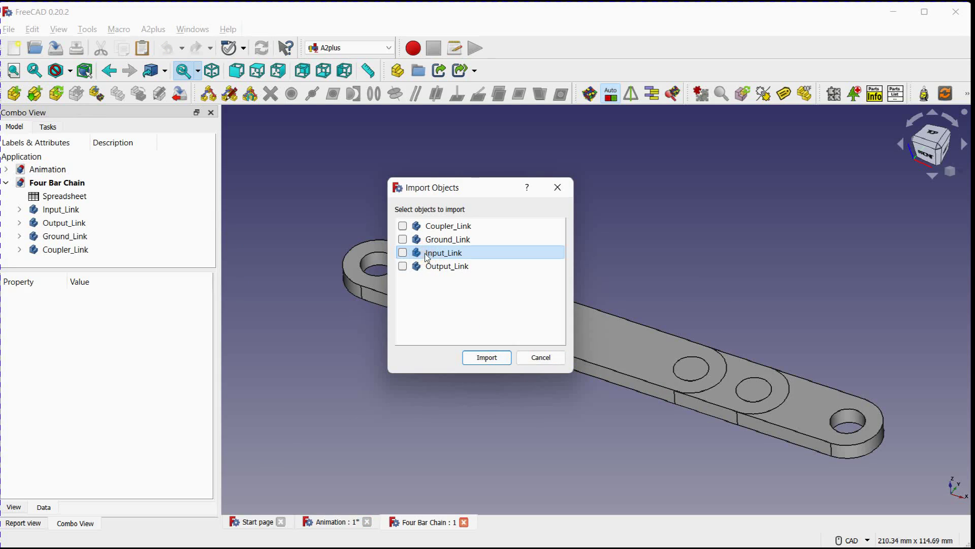
pyautogui.click(402, 253)
pyautogui.click(488, 356)
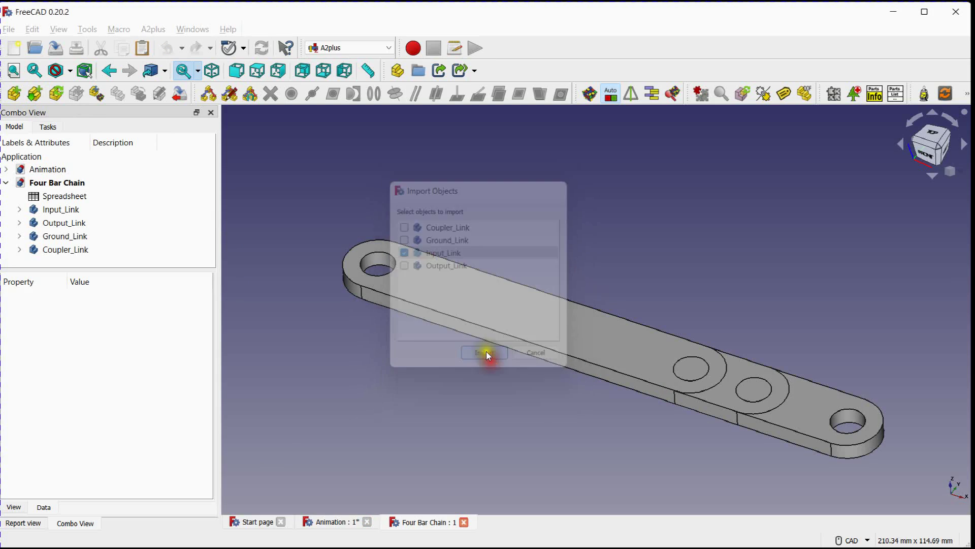
pyautogui.click(654, 276)
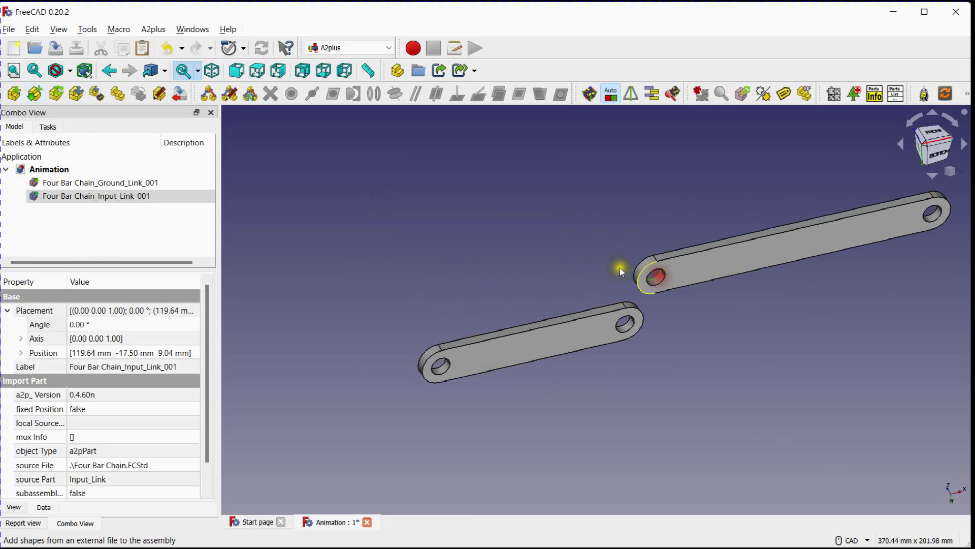
# Change the ground link's shape color to the olive basic color in its appearance settings
pyautogui.moveTo(536, 269); pyautogui.dragTo(496, 317, button='middle')
pyautogui.click(446, 275)
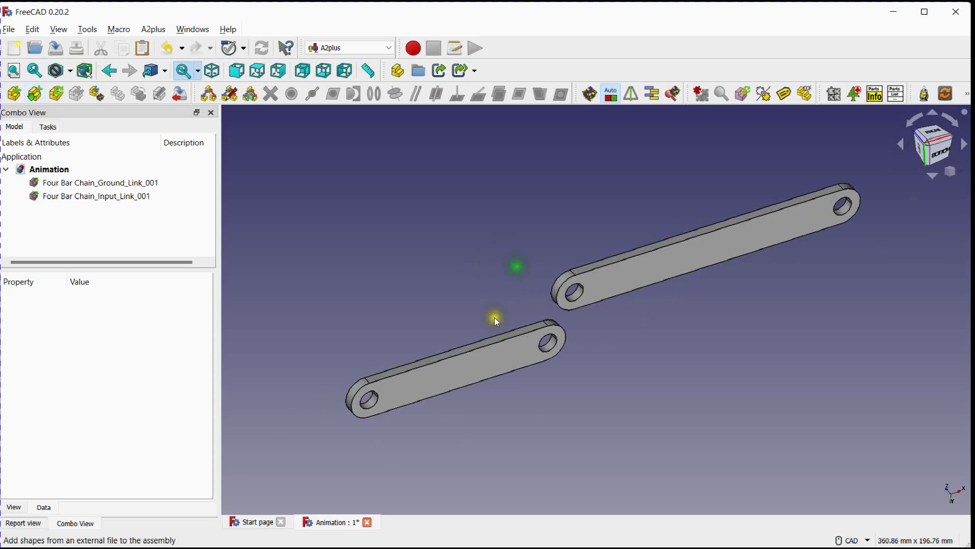
pyautogui.click(463, 375)
pyautogui.rightClick(463, 374)
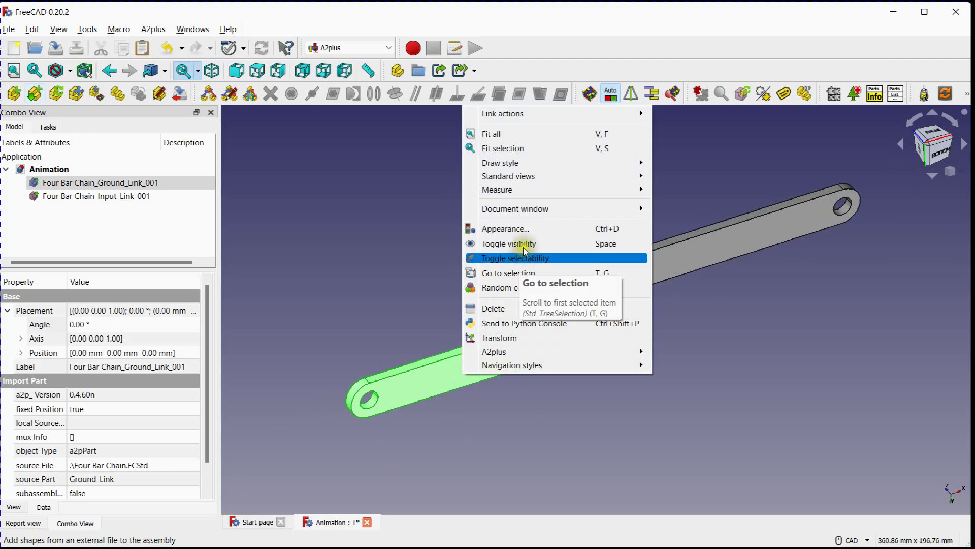
pyautogui.click(518, 228)
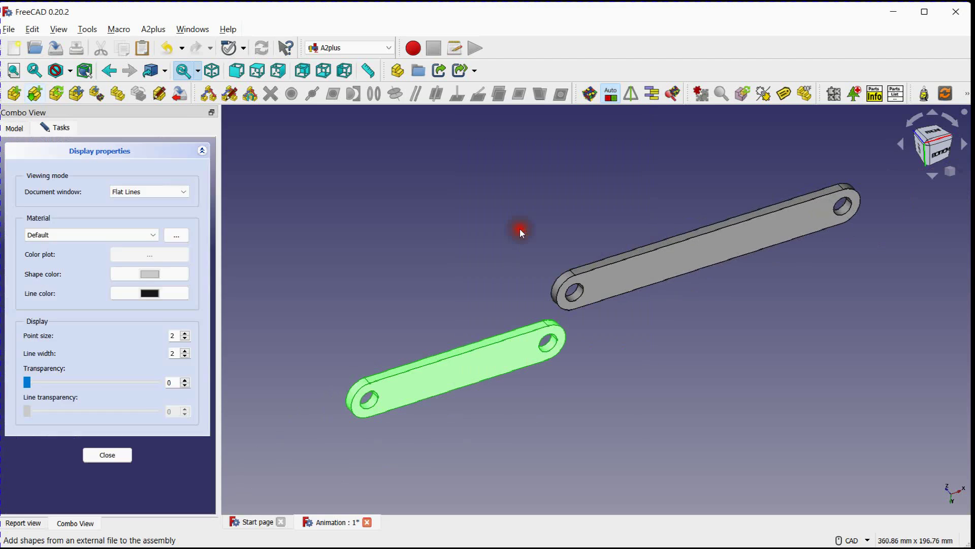
pyautogui.click(152, 274)
pyautogui.click(421, 184)
pyautogui.click(563, 396)
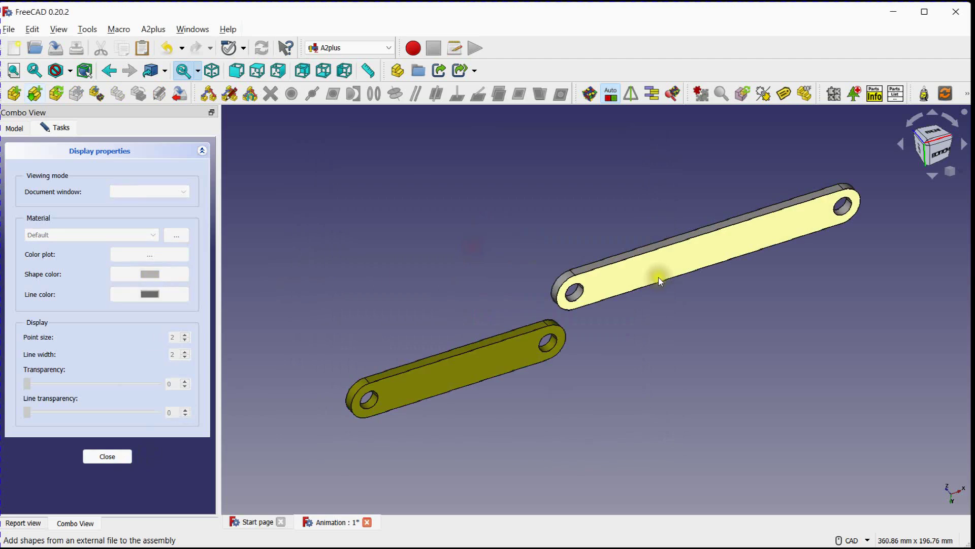
# Set the input link's shape color to orange #ffaa00 and close the display properties
pyautogui.click(661, 275)
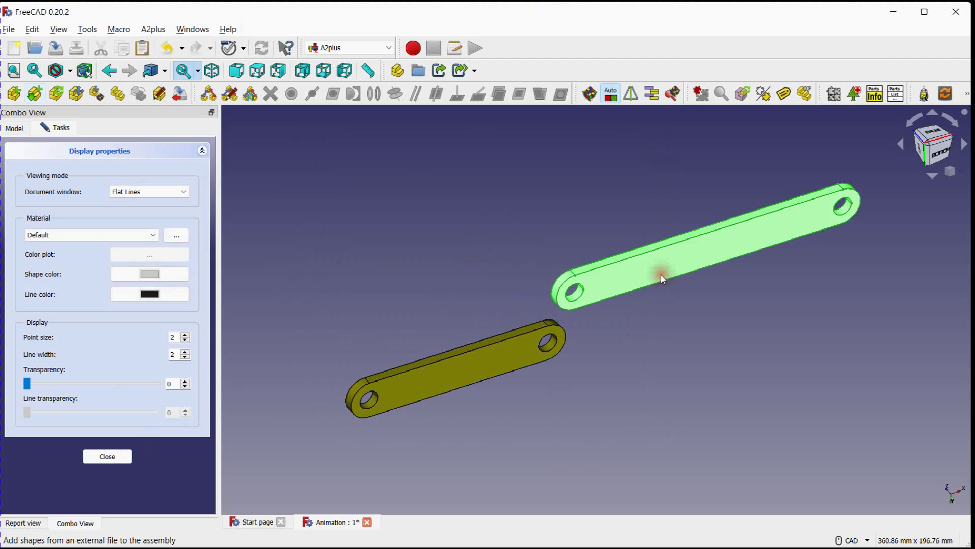
pyautogui.click(169, 273)
pyautogui.click(420, 233)
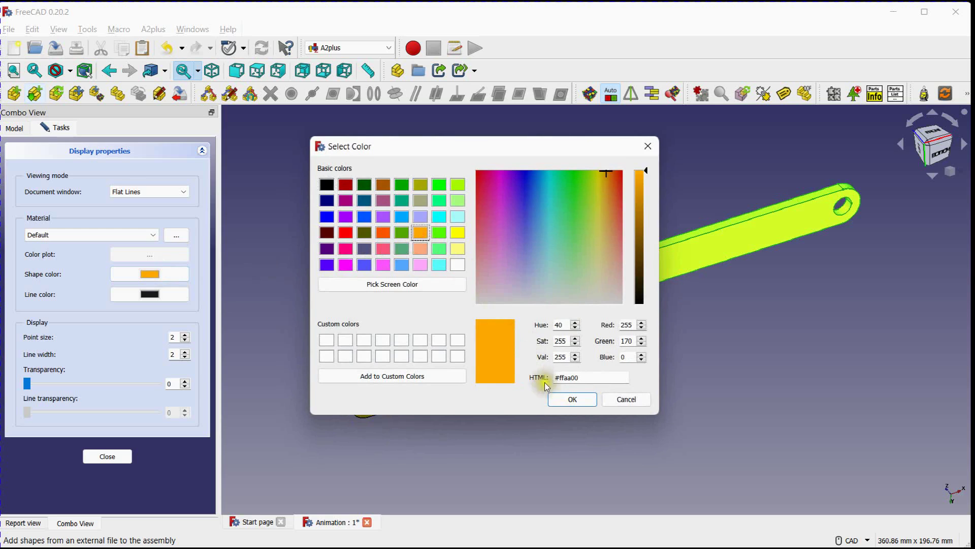
pyautogui.click(569, 399)
pyautogui.click(111, 455)
pyautogui.click(501, 252)
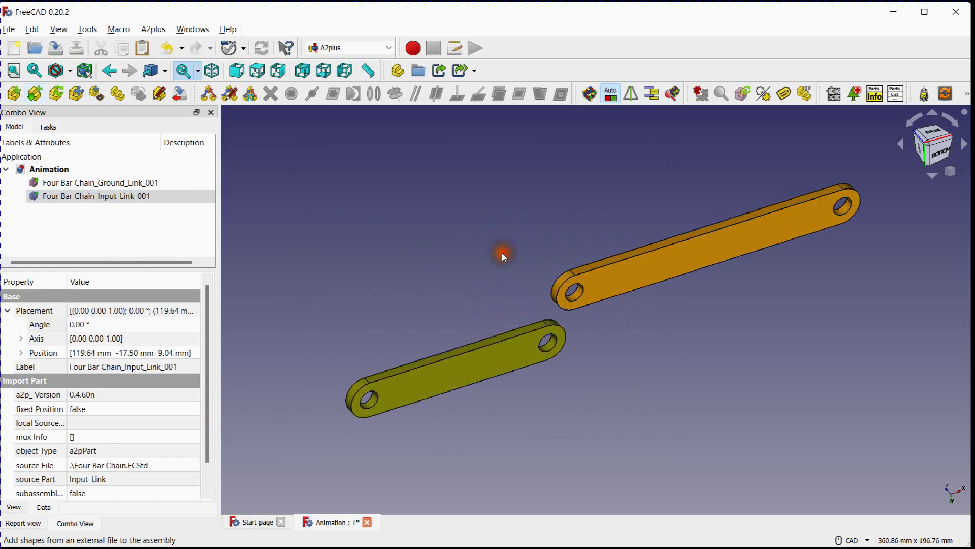
# Join the input link's near hole to the ground link's adjacent hole with a circular edge constraint, direction aligned, offset 0 mm
pyautogui.scroll(1, 496, 236)
pyautogui.moveTo(606, 364); pyautogui.dragTo(594, 341, button='middle')
pyautogui.click(555, 350)
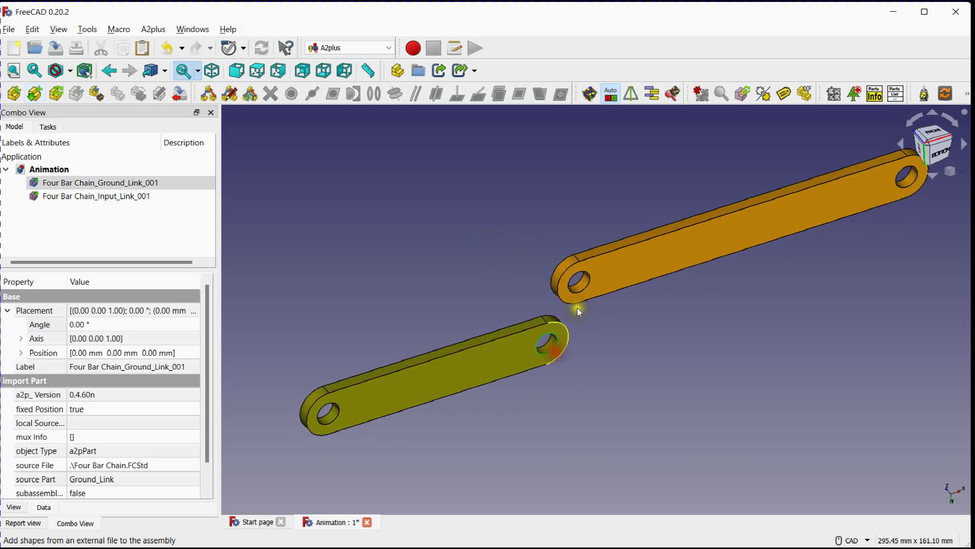
pyautogui.keyDown('ctrl'); pyautogui.click(580, 279); pyautogui.keyUp('ctrl')
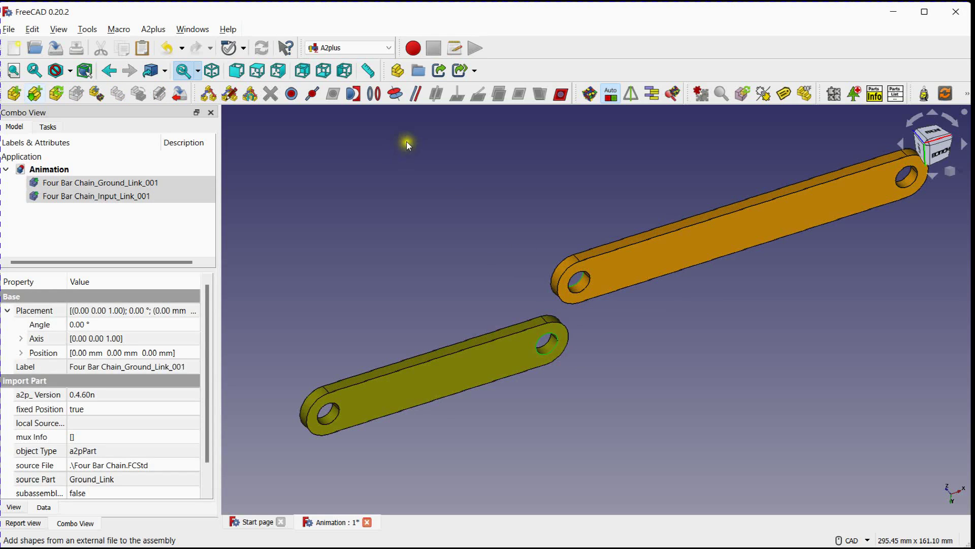
pyautogui.click(375, 95)
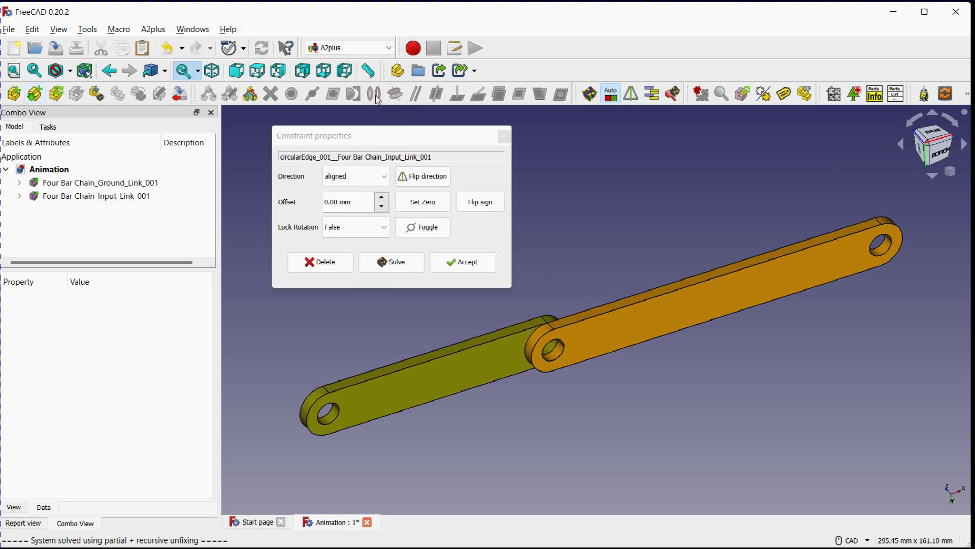
pyautogui.click(467, 261)
pyautogui.scroll(-1, 550, 266)
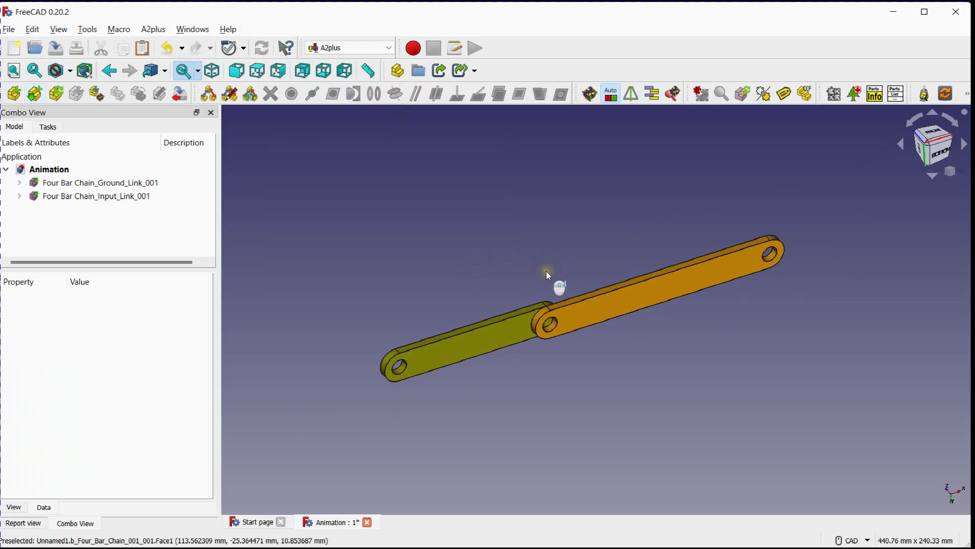
pyautogui.scroll(3, 547, 270)
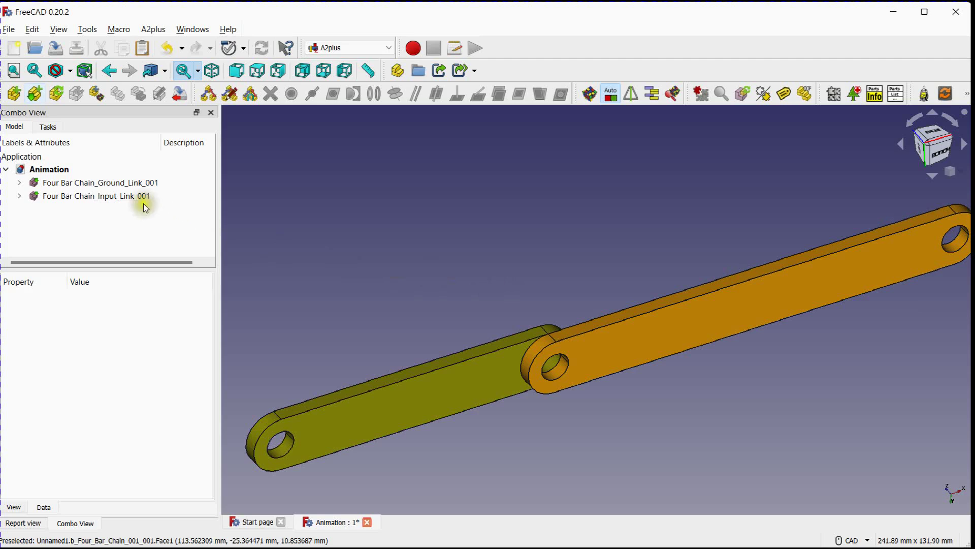
# Swing the input link about its joint by varying its placement angle, ending at -21°
pyautogui.click(113, 197)
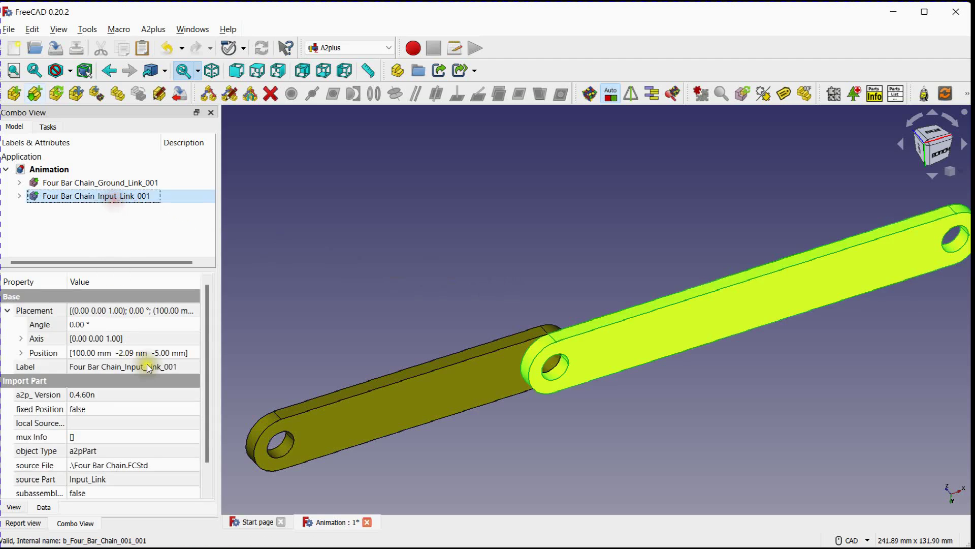
pyautogui.click(97, 325)
pyautogui.scroll(5, 98, 325)
pyautogui.scroll(-20, 96, 325)
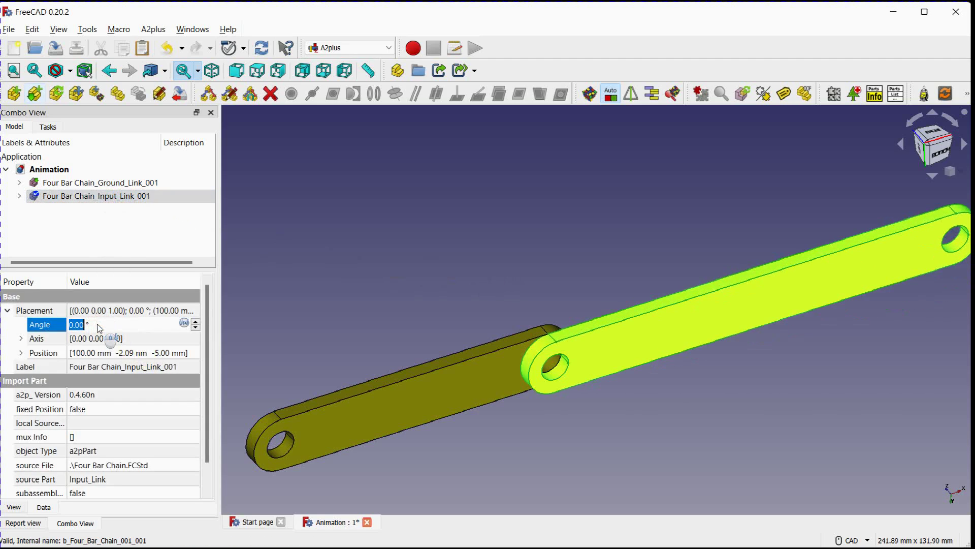
pyautogui.scroll(-9, 97, 324)
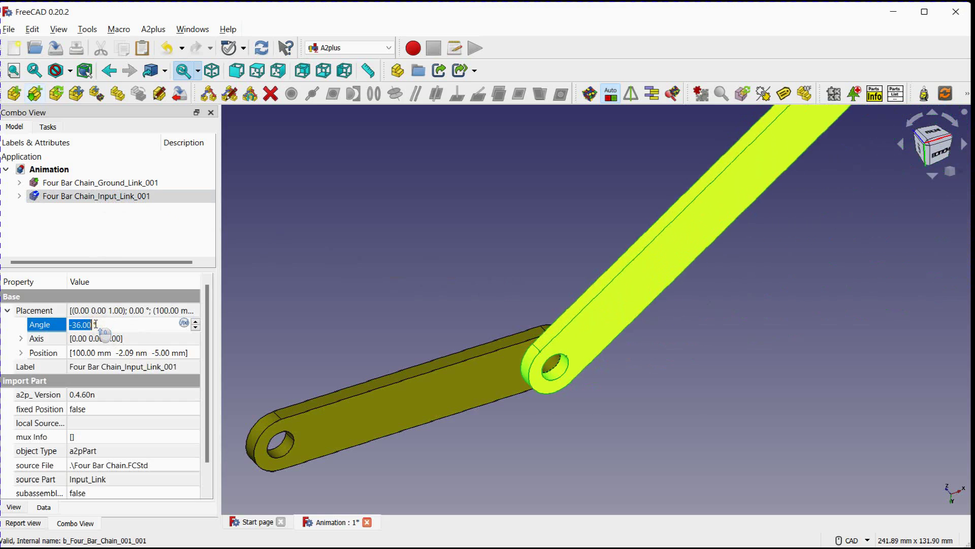
pyautogui.scroll(-16, 96, 325)
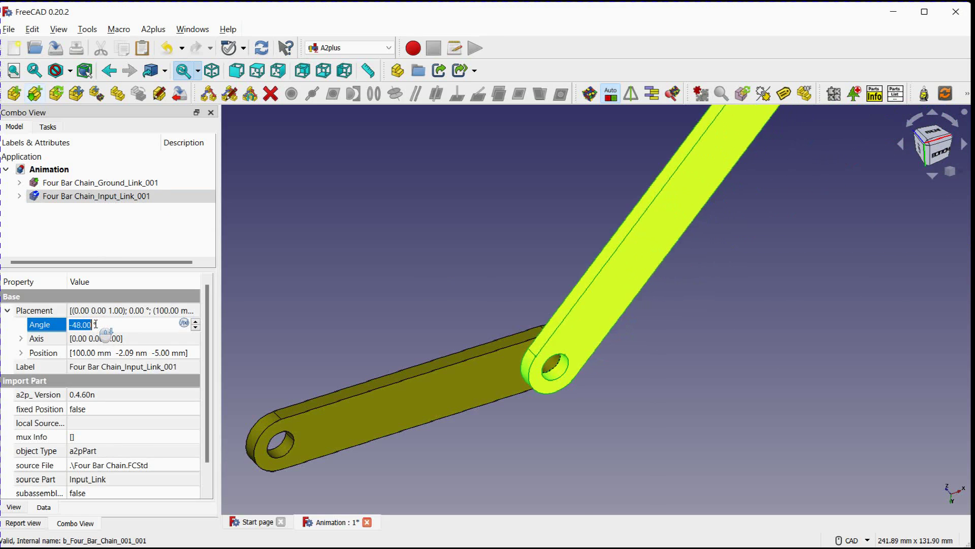
pyautogui.scroll(20, 96, 324)
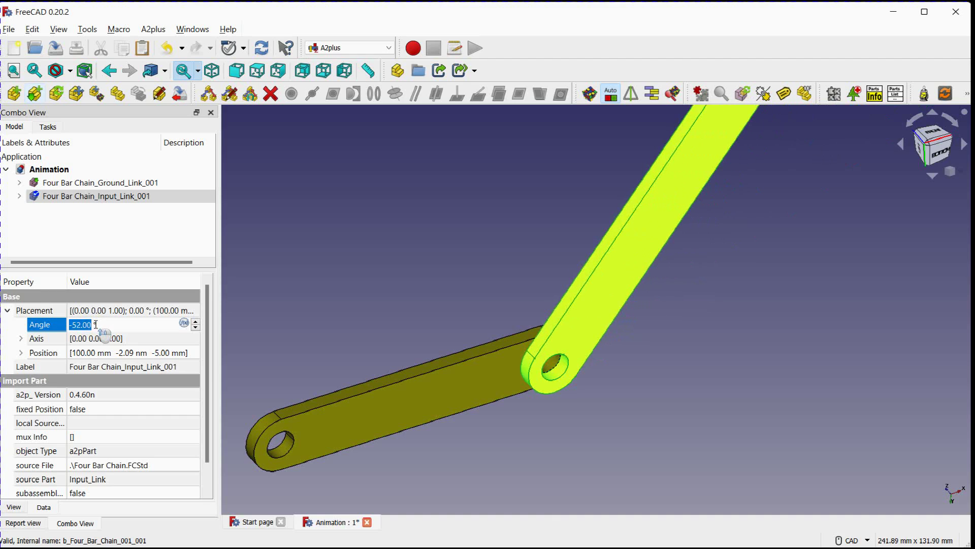
pyautogui.scroll(5, 96, 324)
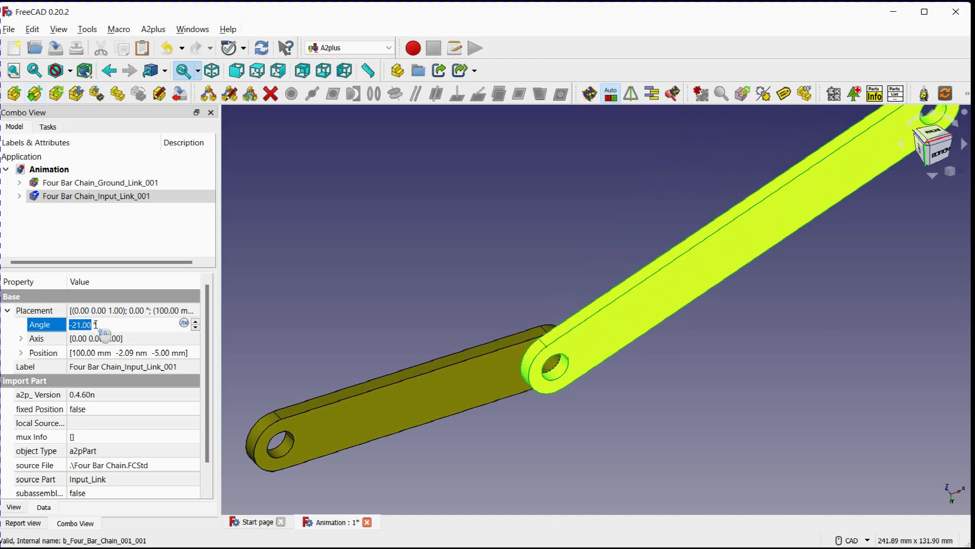
pyautogui.scroll(-4, 520, 331)
pyautogui.scroll(2, 511, 319)
pyautogui.click(520, 291)
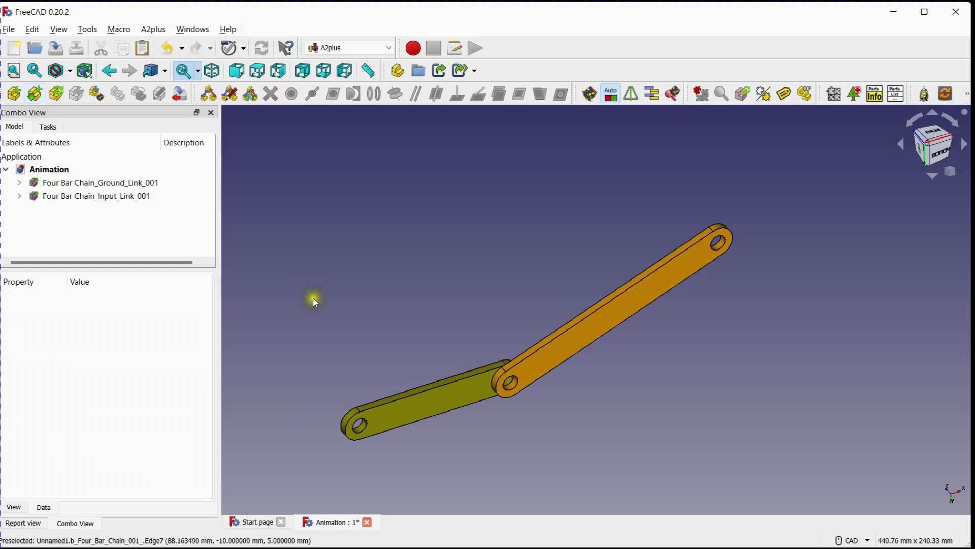
# Show the Python console to display the commands generated by model changes
pyautogui.click(59, 29)
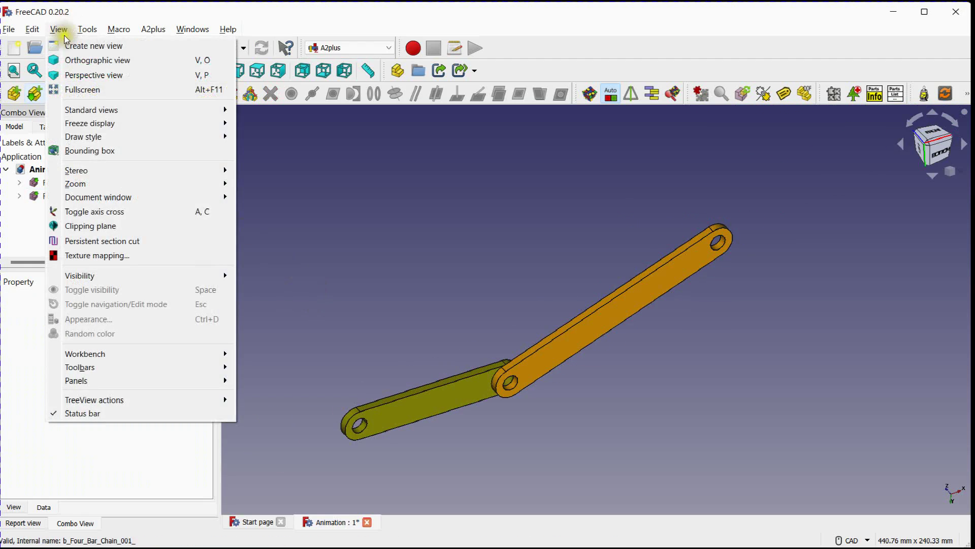
pyautogui.moveTo(122, 382)
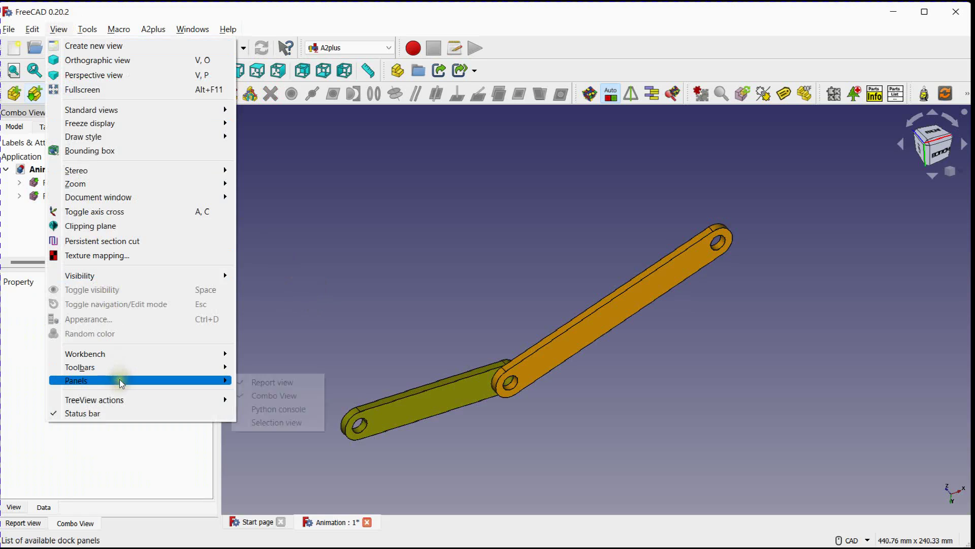
pyautogui.click(280, 409)
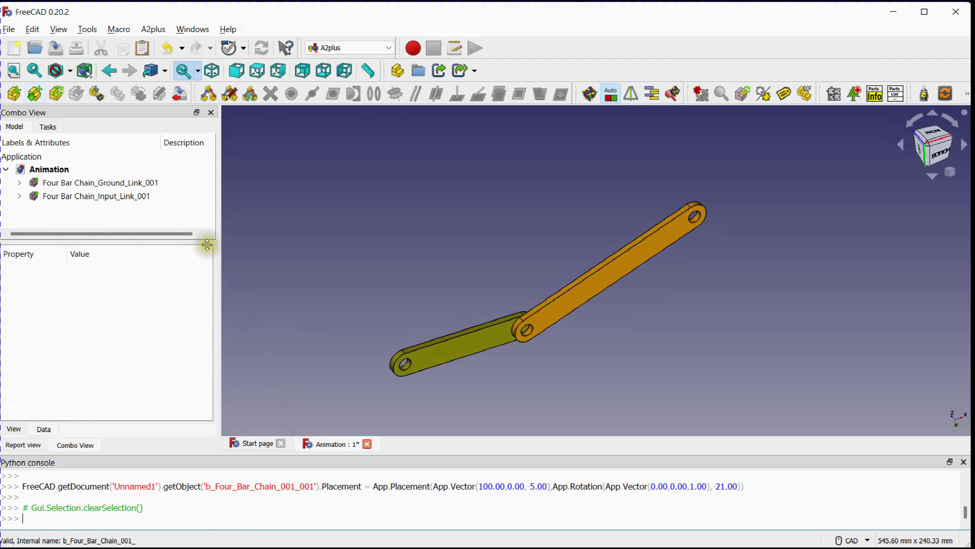
# Set the input link's placement angle to -24° so the console logs its placement commands
pyautogui.click(125, 195)
pyautogui.click(102, 297)
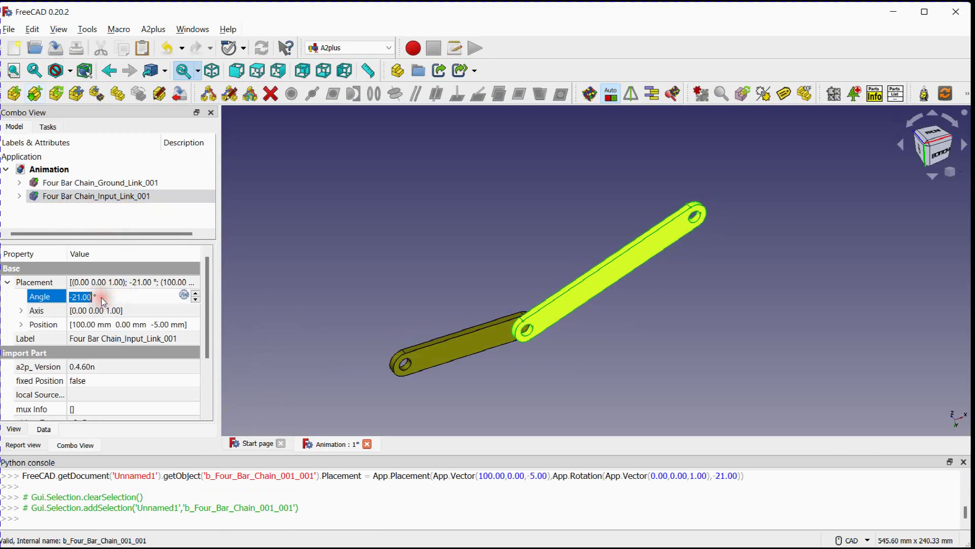
pyautogui.scroll(-3, 101, 297)
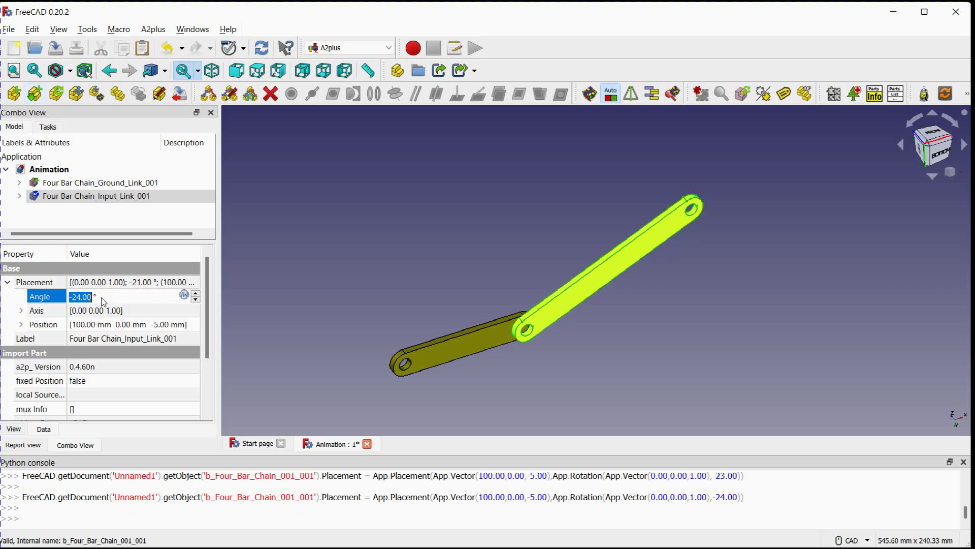
pyautogui.click(305, 282)
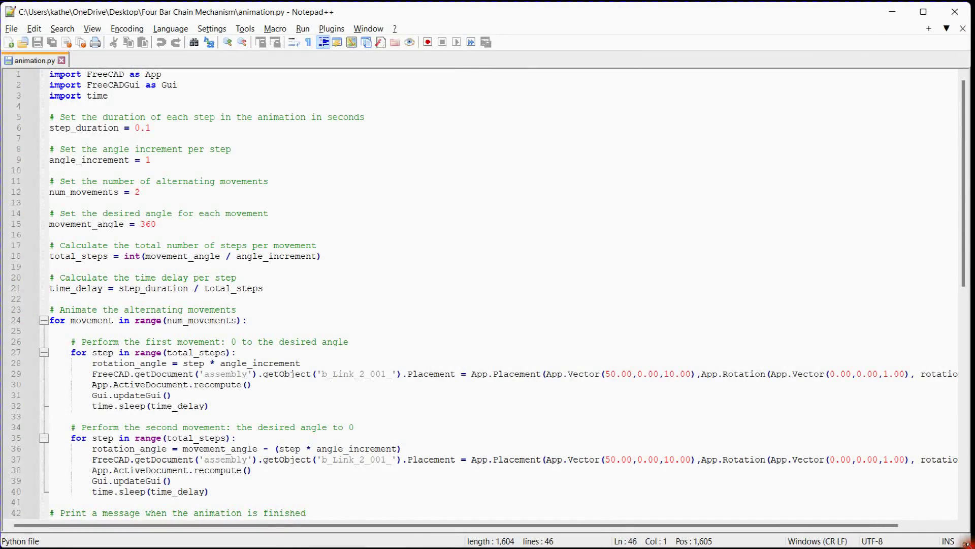
# Switch to animation.py in Notepad++ and examine its imports, step duration, angle increment and number of movements
pyautogui.scroll(-1, 326, 304)
pyautogui.scroll(-2, 325, 304)
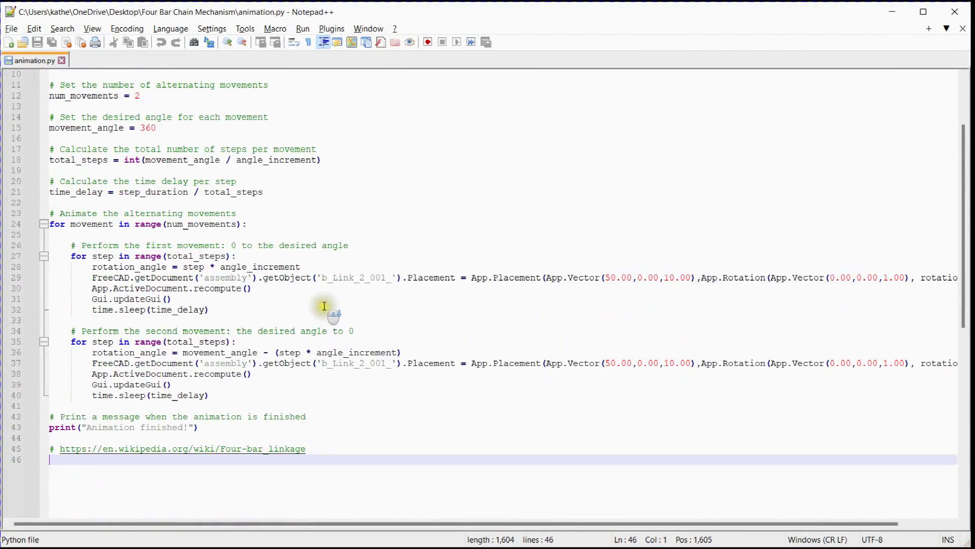
pyautogui.scroll(4, 325, 305)
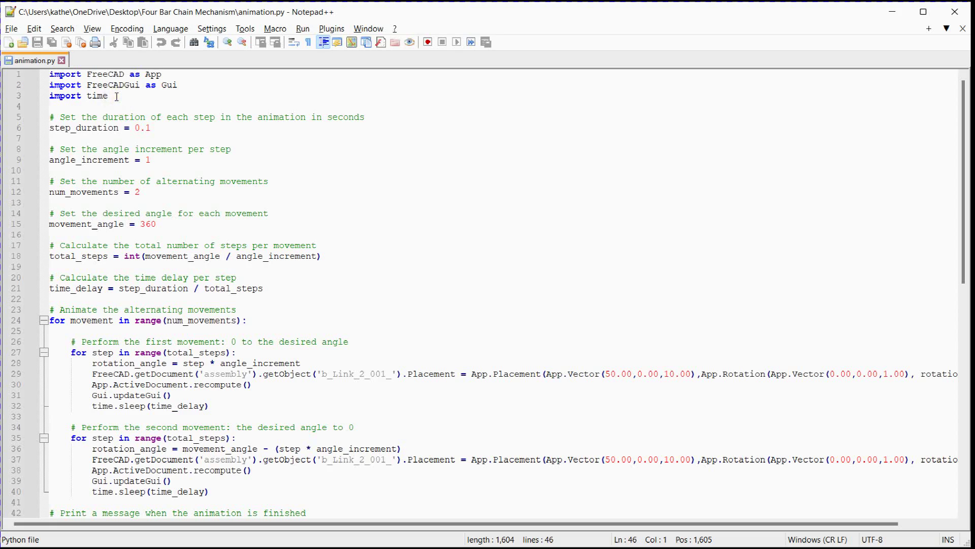
pyautogui.moveTo(116, 96); pyautogui.dragTo(40, 74)
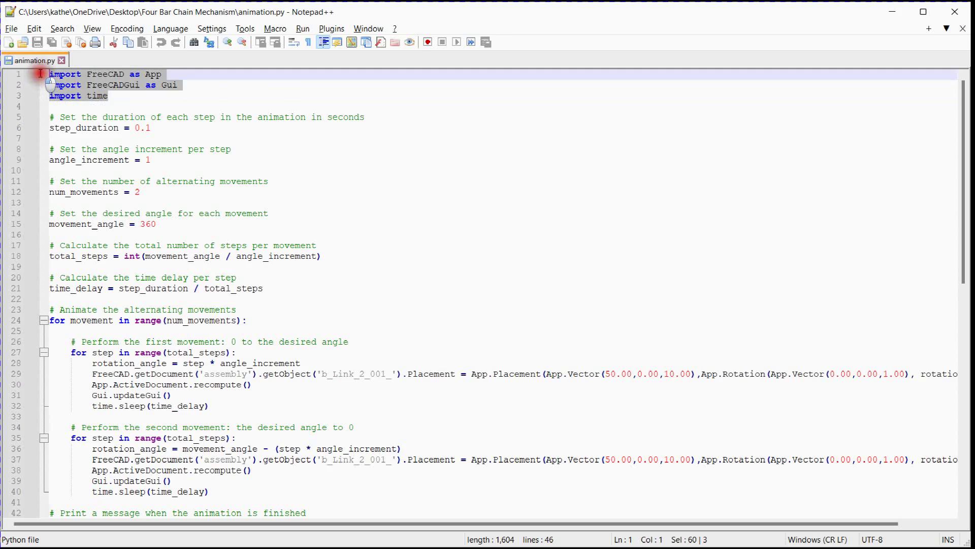
pyautogui.click(106, 130)
pyautogui.click(152, 128)
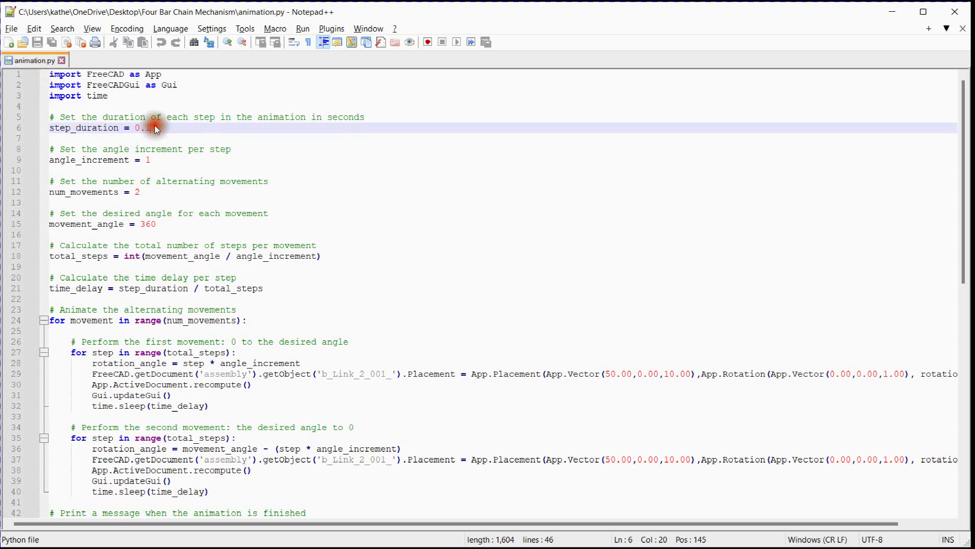
pyautogui.moveTo(161, 127); pyautogui.dragTo(47, 125)
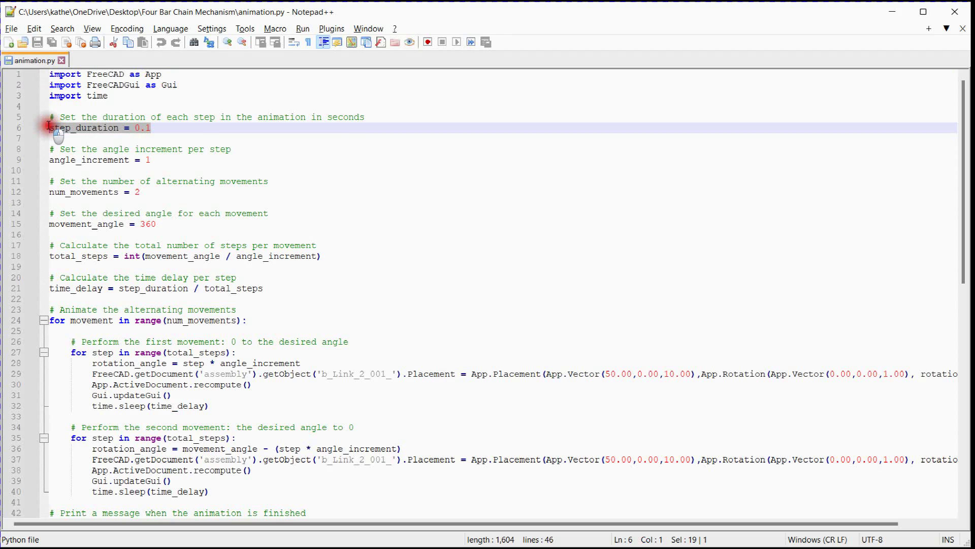
pyautogui.click(154, 159)
pyautogui.moveTo(154, 159); pyautogui.dragTo(48, 160)
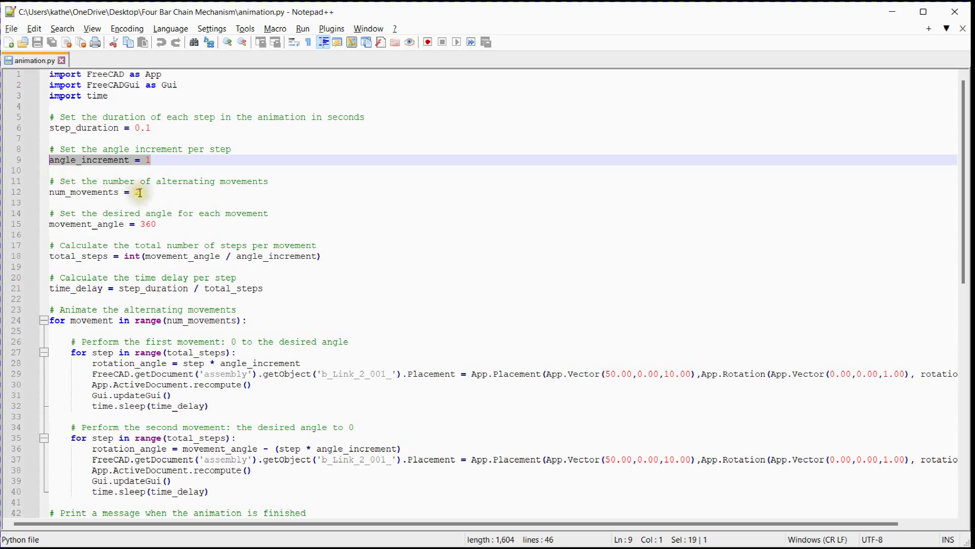
pyautogui.moveTo(139, 192); pyautogui.dragTo(47, 192)
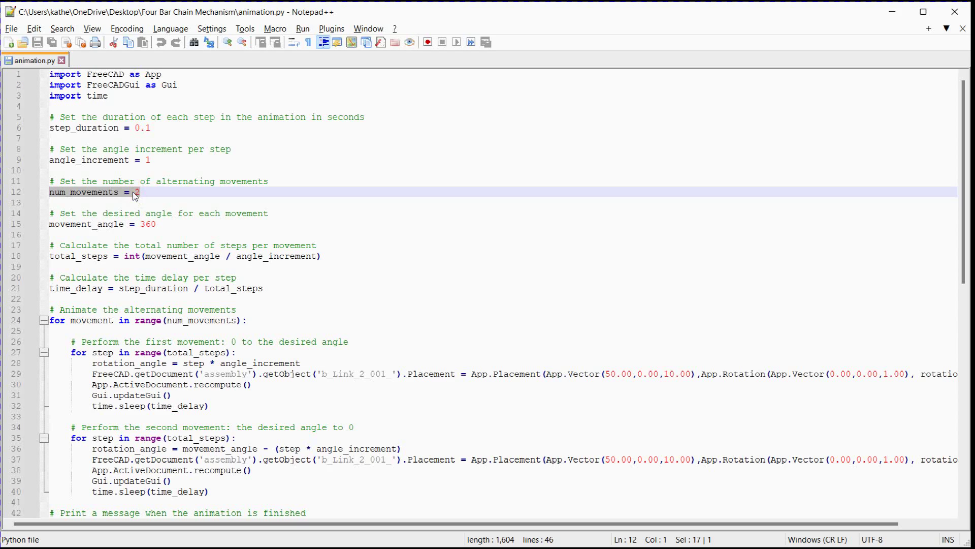
# Set movement_angle to 45 in the animation script
pyautogui.click(157, 223)
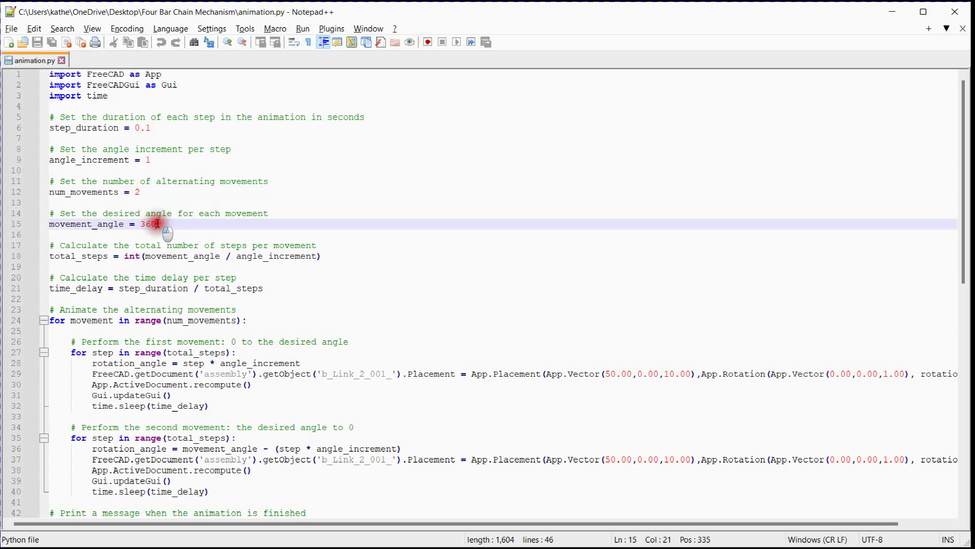
pyautogui.moveTo(157, 224); pyautogui.dragTo(43, 224)
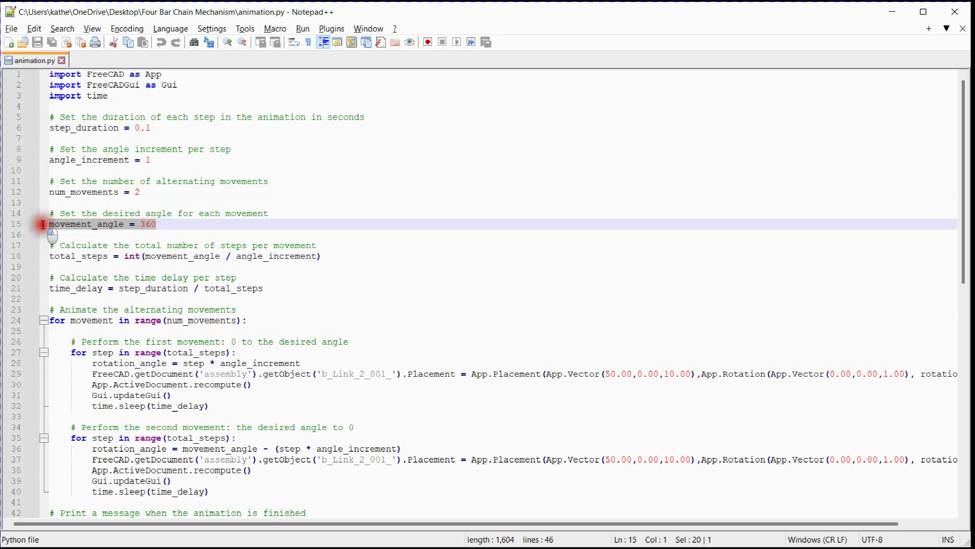
pyautogui.click(145, 224)
pyautogui.moveTo(158, 224); pyautogui.dragTo(140, 224)
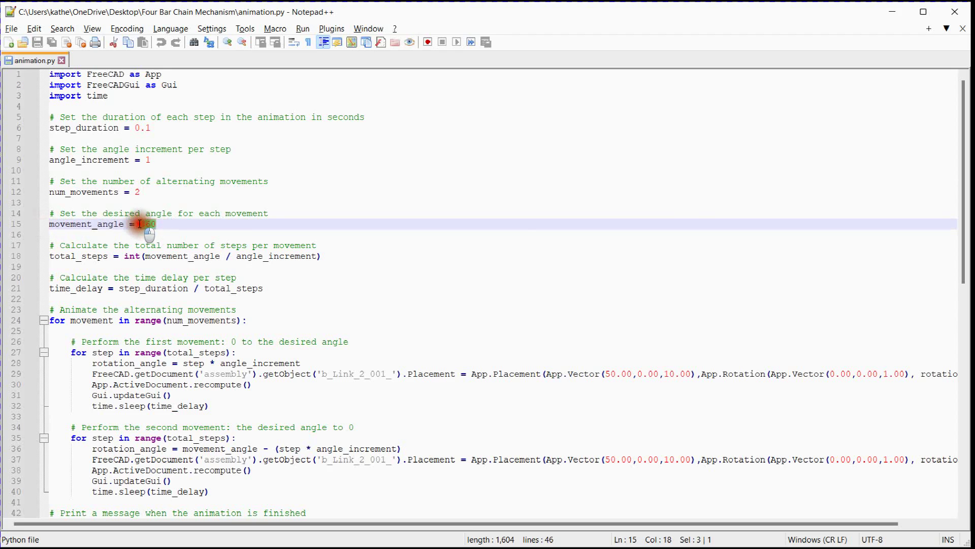
pyautogui.write('45')
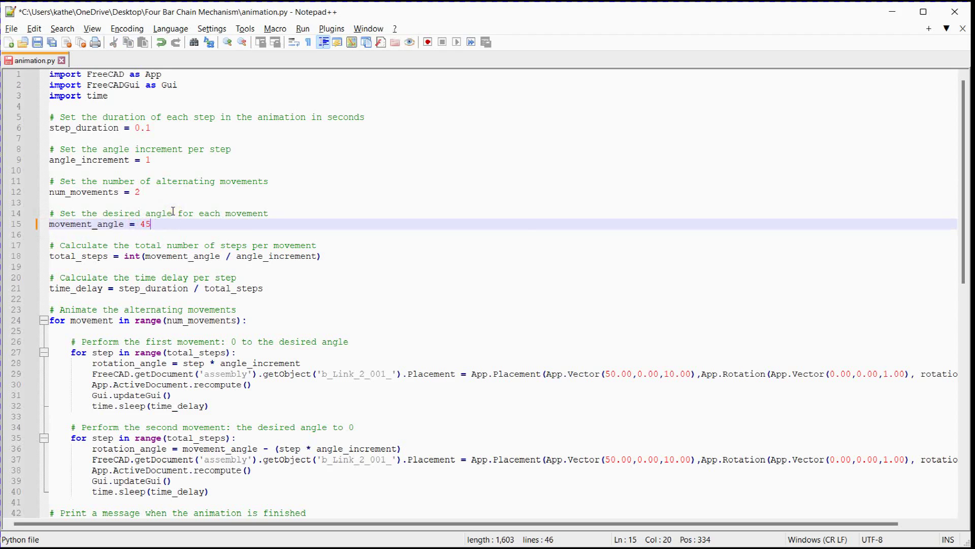
pyautogui.click(170, 222)
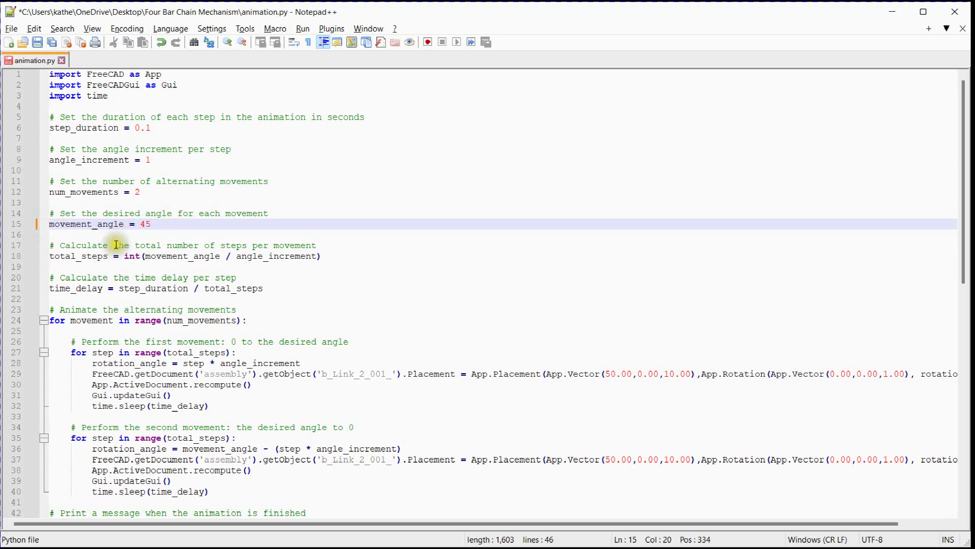
# Examine the script's total_steps and time_delay calculations and the alternating-movement loop that uses num_movements
pyautogui.moveTo(322, 257); pyautogui.dragTo(43, 258)
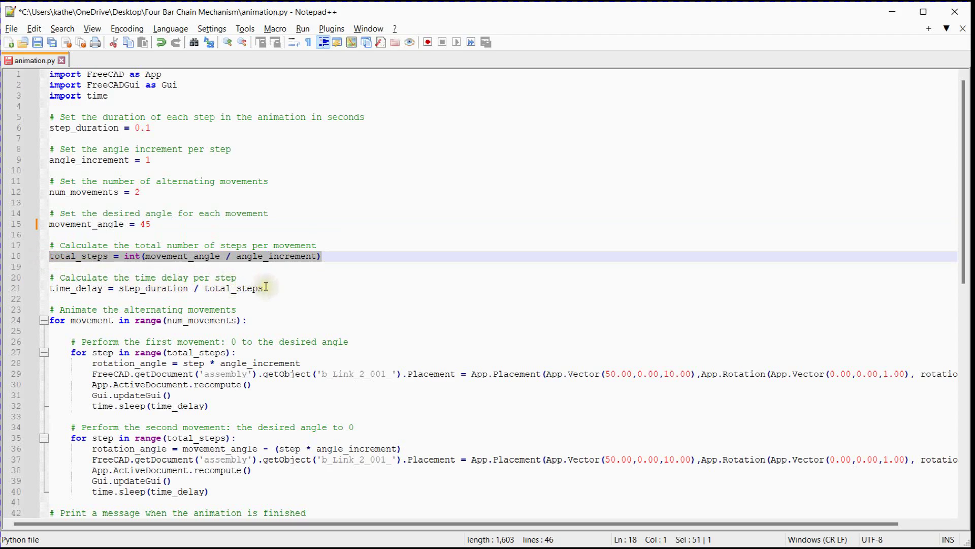
pyautogui.moveTo(267, 288); pyautogui.dragTo(43, 291)
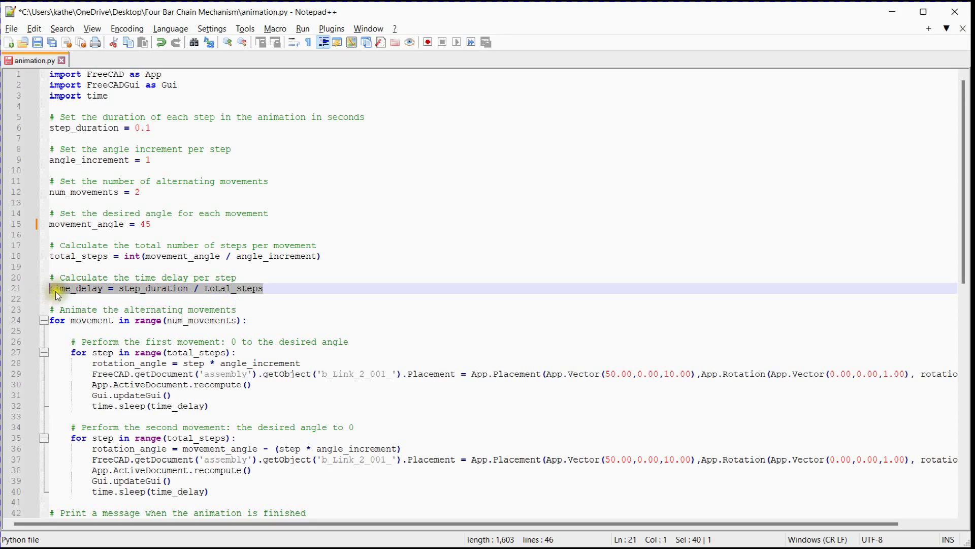
pyautogui.moveTo(240, 311); pyautogui.dragTo(35, 309)
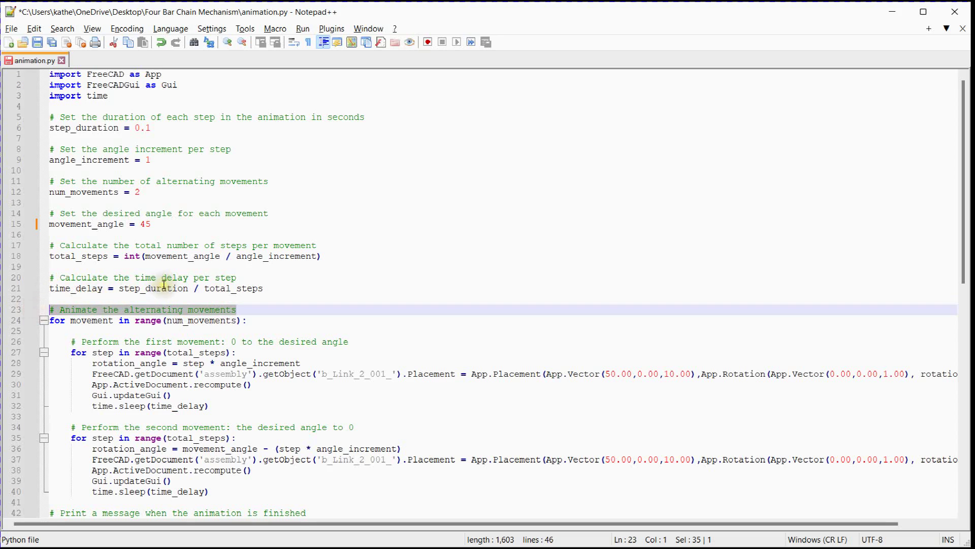
pyautogui.scroll(-1, 163, 283)
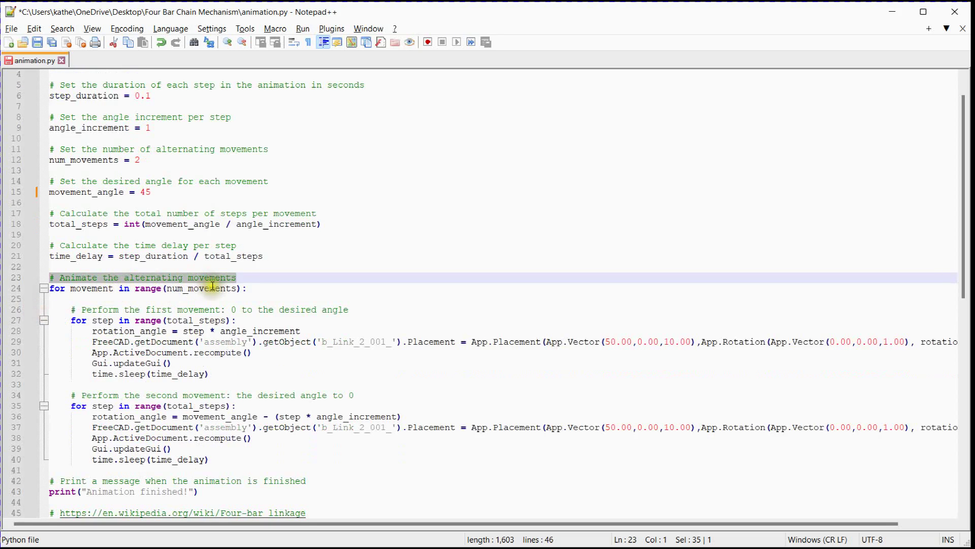
pyautogui.moveTo(239, 289); pyautogui.dragTo(167, 288)
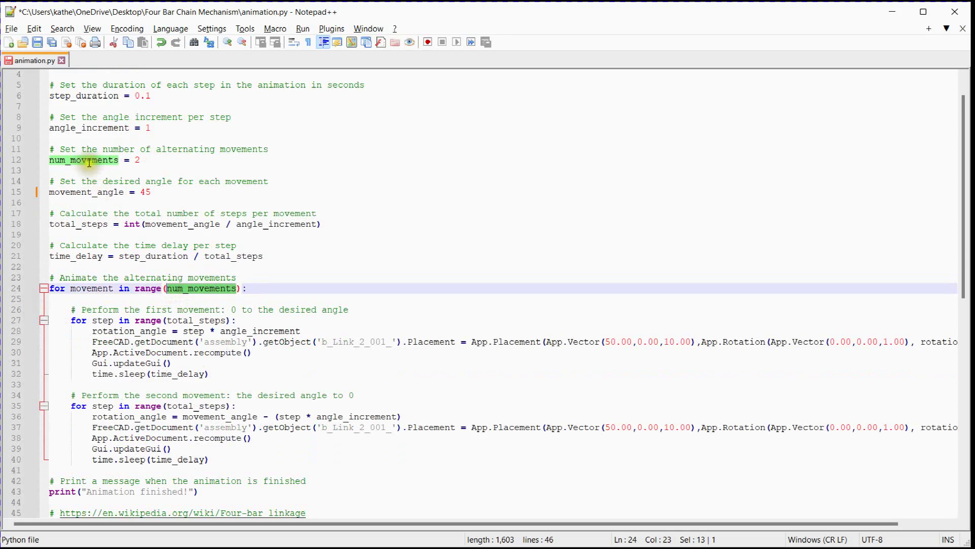
pyautogui.scroll(-1, 220, 310)
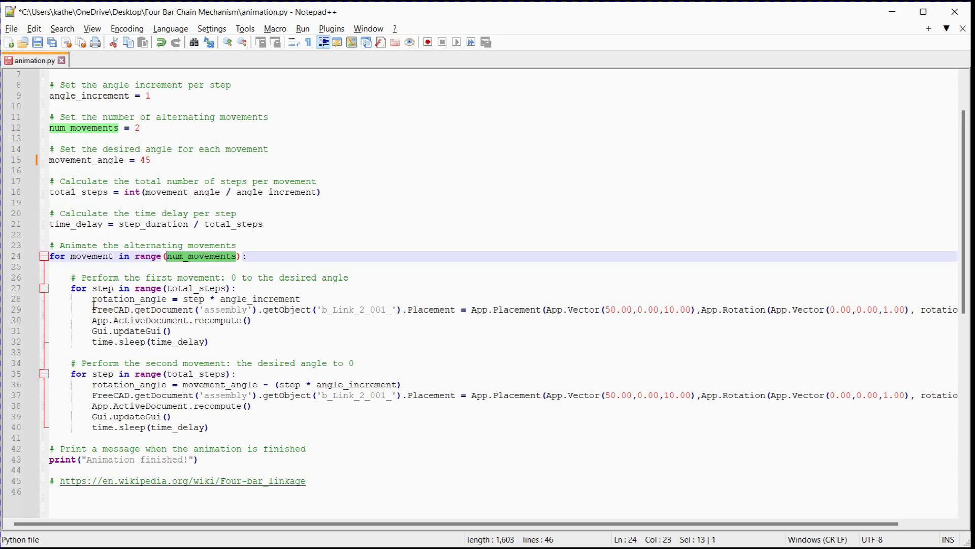
# Copy the input link's placement command from FreeCAD's Python console over the placement line in the first movement loop of animation.py in Notepad++
pyautogui.moveTo(93, 309); pyautogui.dragTo(577, 308)
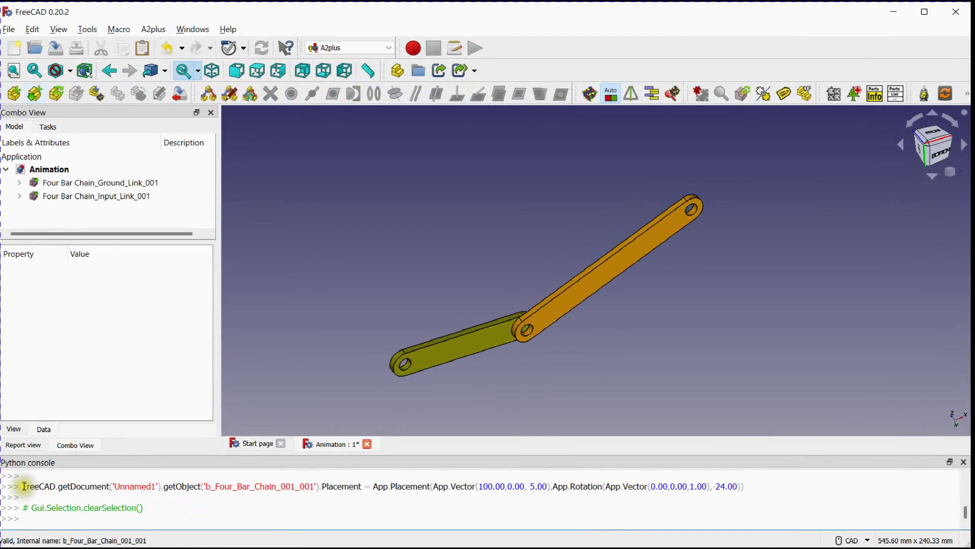
pyautogui.moveTo(23, 486); pyautogui.dragTo(749, 483)
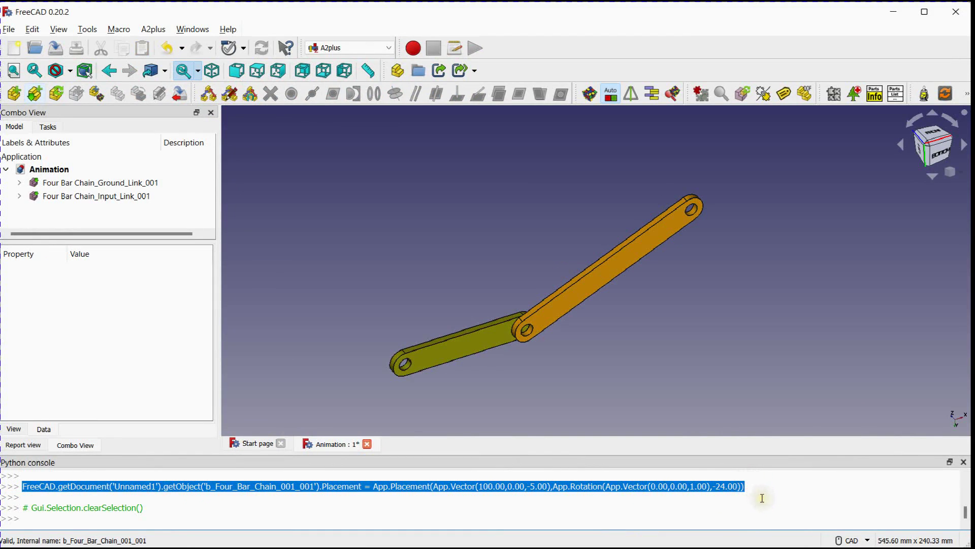
pyautogui.hotkey('alt', 'Tab')
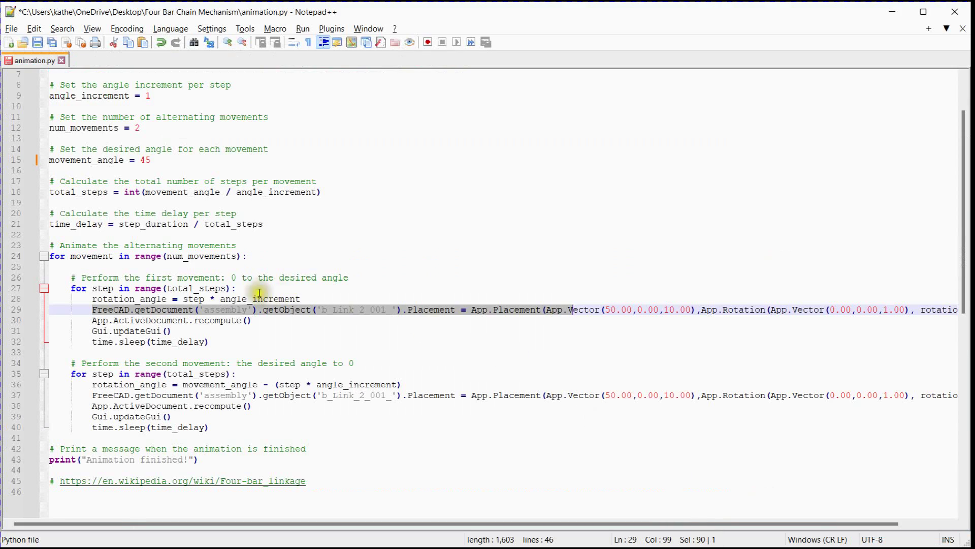
pyautogui.click(118, 310)
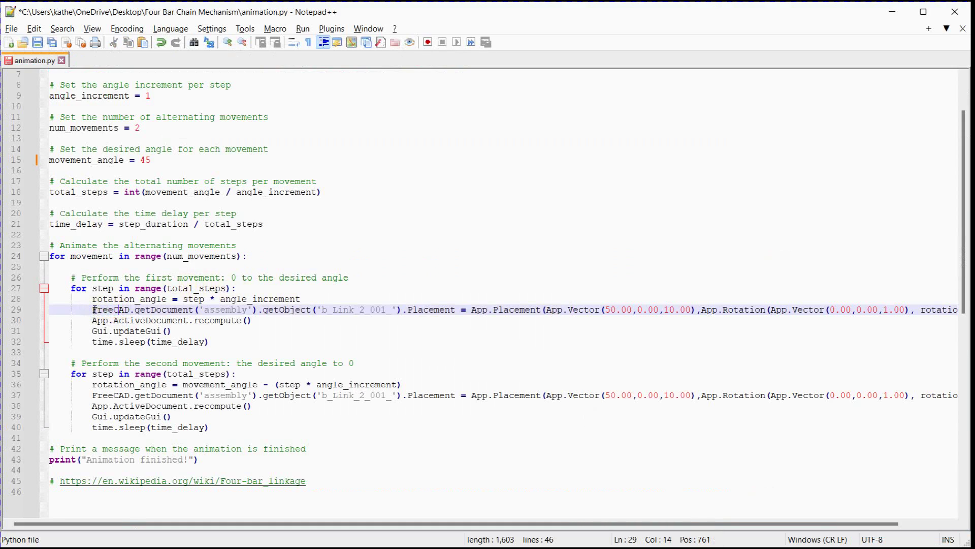
pyautogui.moveTo(93, 309); pyautogui.dragTo(960, 312)
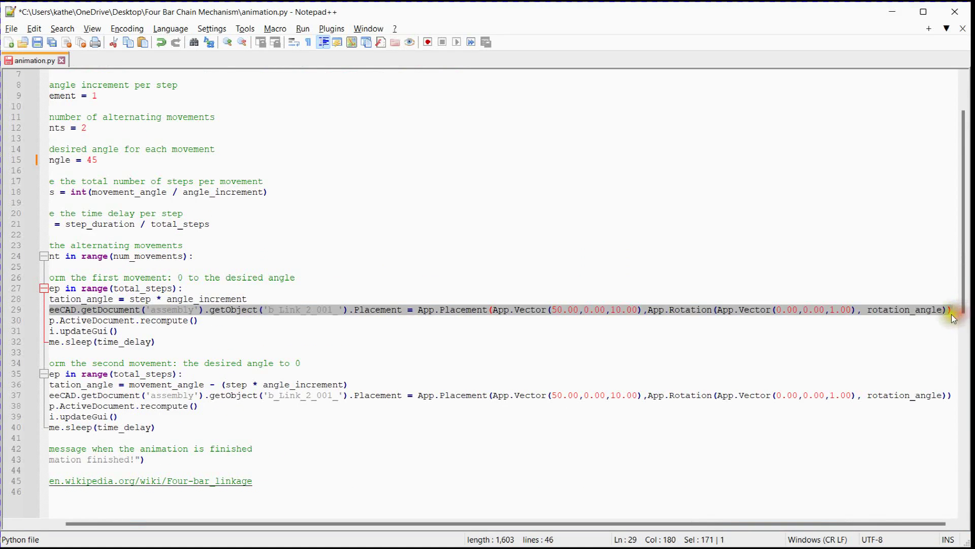
pyautogui.write("FreeCAD.getDocument('Unnamed1').getObject('b_Four_Bar_Chain_001_001').Placement = App.Placement(App.Vector(100.00,0.00,-5.00),App.Rotation(App.Vector(0.00,0.00,1.00),-24.00))")
pyautogui.moveTo(821, 530); pyautogui.dragTo(573, 529)
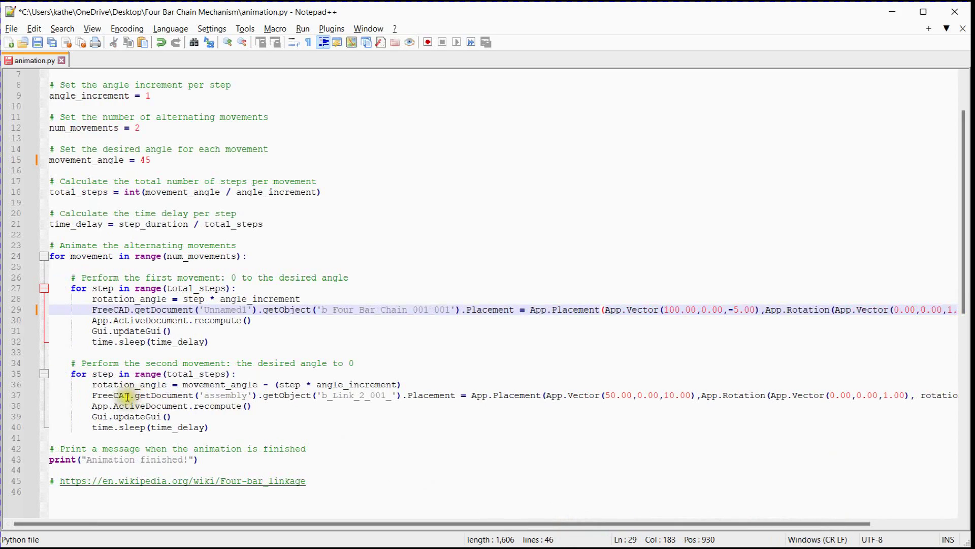
# Replace the placement line in the second movement loop with the same copied input link placement command
pyautogui.moveTo(92, 396); pyautogui.dragTo(957, 397)
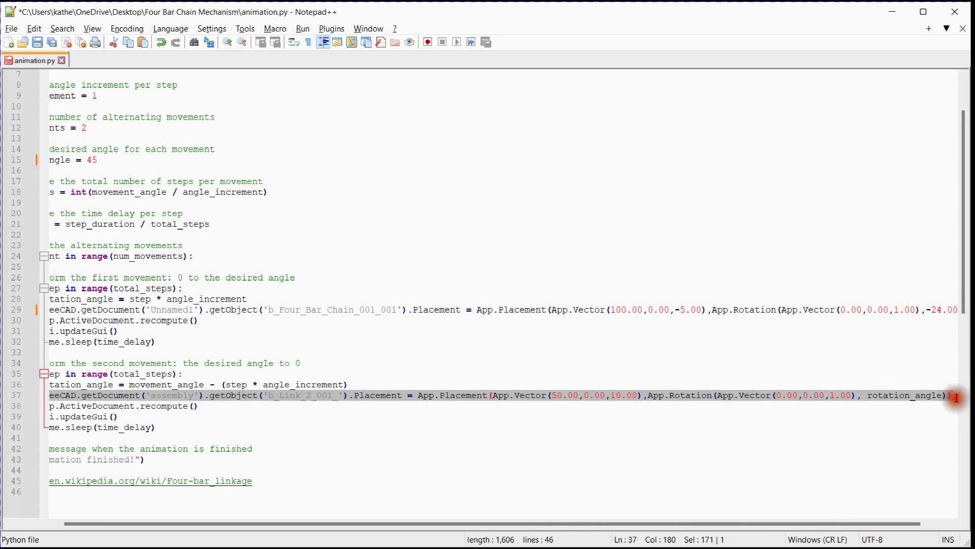
pyautogui.write("FreeCAD.getDocument('Unnamed1').getObject('b_Four_Bar_Chain_001_001').Placement = App.Placement(App.Vector(100.00,0.00,-5.00),App.Rotation(App.Vector(0.00,0.00,1.00),-24.00))")
pyautogui.moveTo(753, 523); pyautogui.dragTo(704, 530)
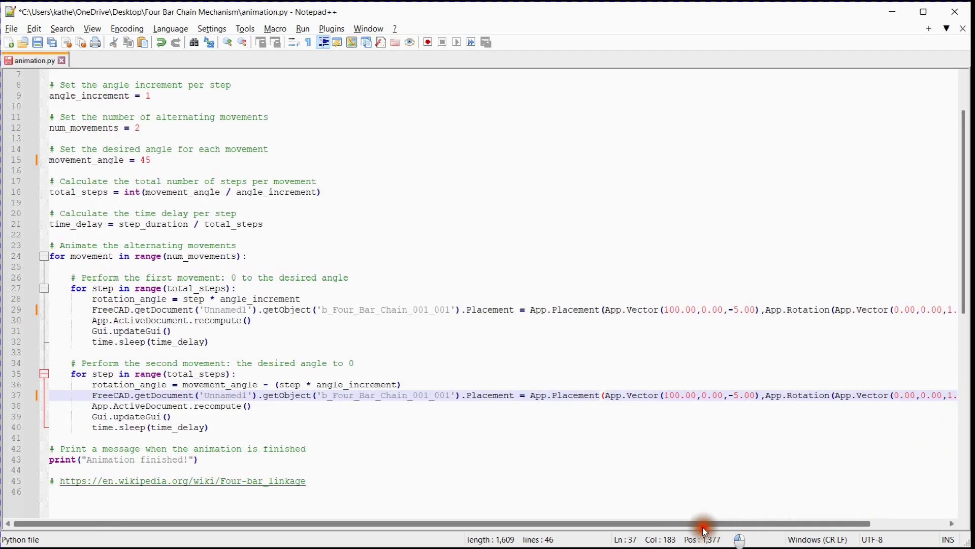
pyautogui.press('Home')
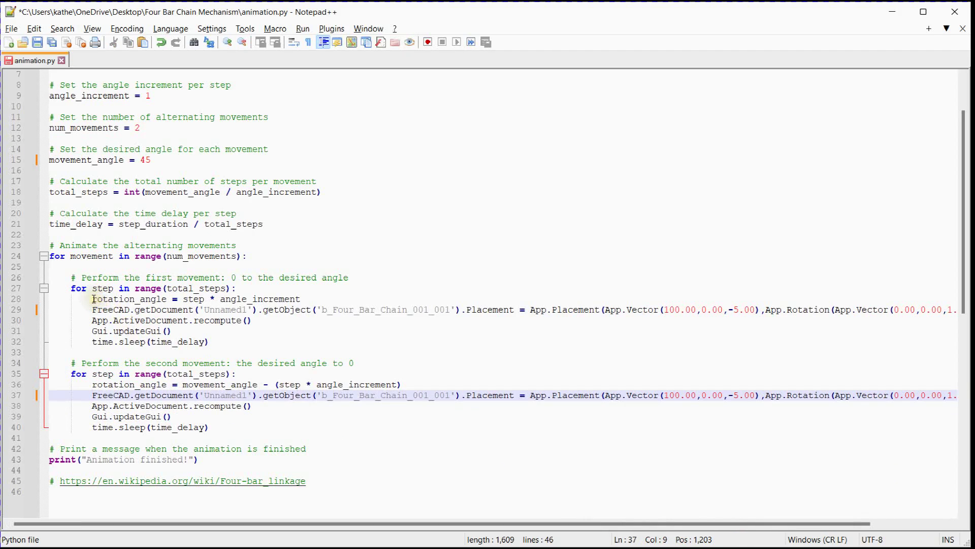
# Replace the fixed -24.00 angle with the rotation_angle variable in the placement commands of both movement loops
pyautogui.moveTo(94, 298); pyautogui.dragTo(168, 299)
pyautogui.hotkey('ctrl', 'c')
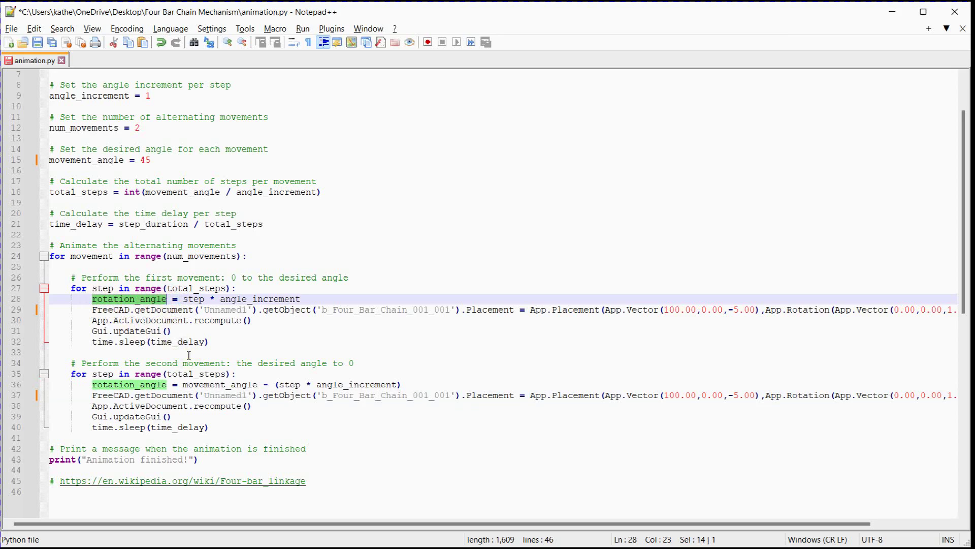
pyautogui.moveTo(338, 523); pyautogui.dragTo(668, 523)
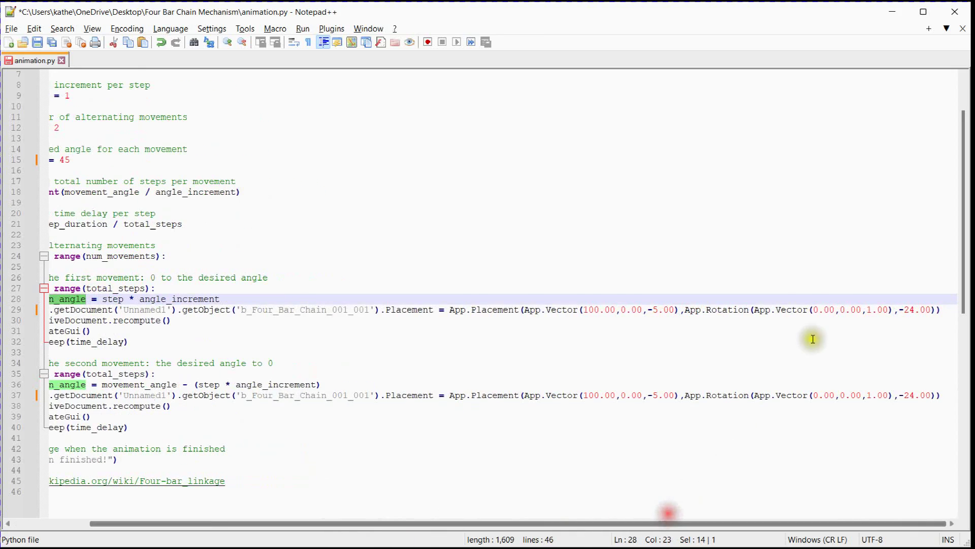
pyautogui.moveTo(933, 310); pyautogui.dragTo(902, 310)
pyautogui.hotkey('ctrl', 'v')
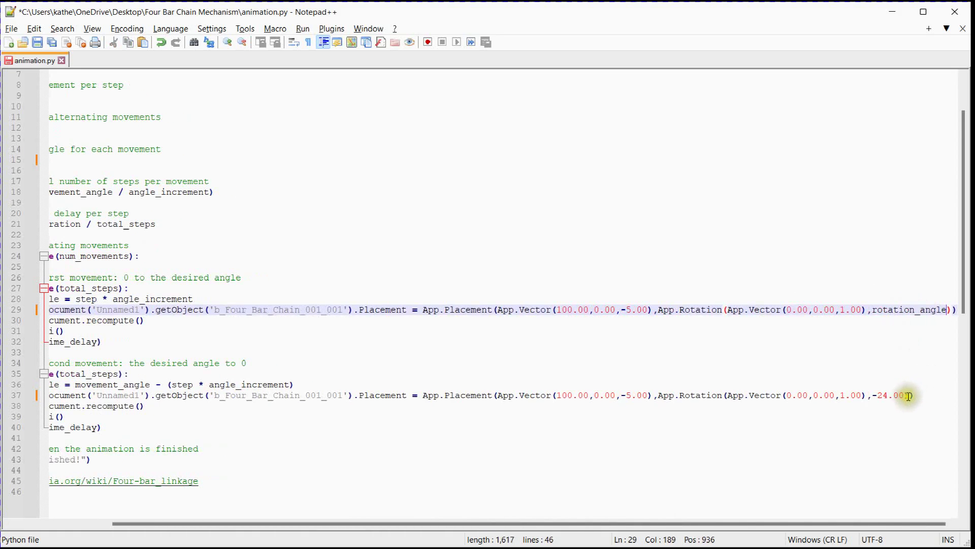
pyautogui.moveTo(911, 396); pyautogui.dragTo(878, 395)
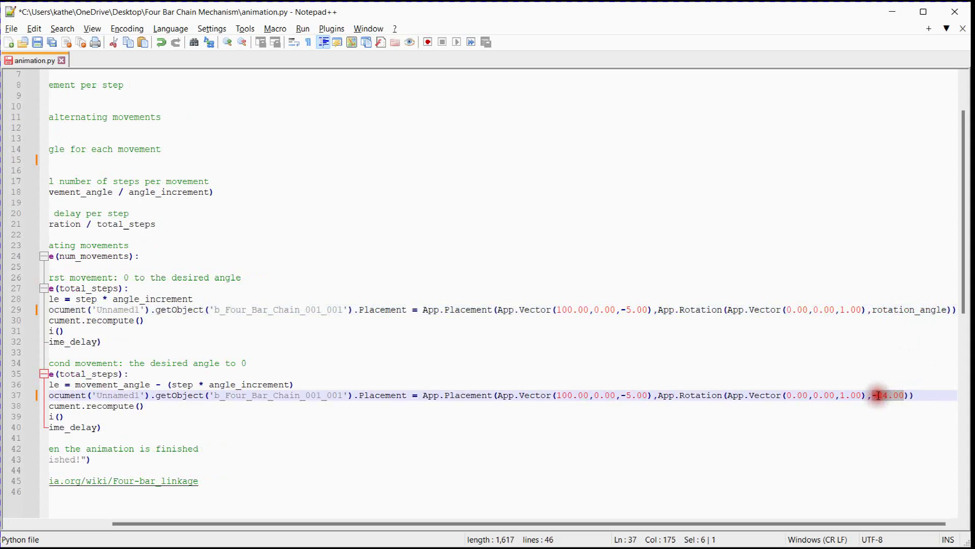
pyautogui.hotkey('ctrl', 'v')
pyautogui.moveTo(755, 523); pyautogui.dragTo(498, 526)
# Copy the script from its imports through the final print statement and paste it into FreeCAD's Python console to run the 45° animation
pyautogui.click(208, 459)
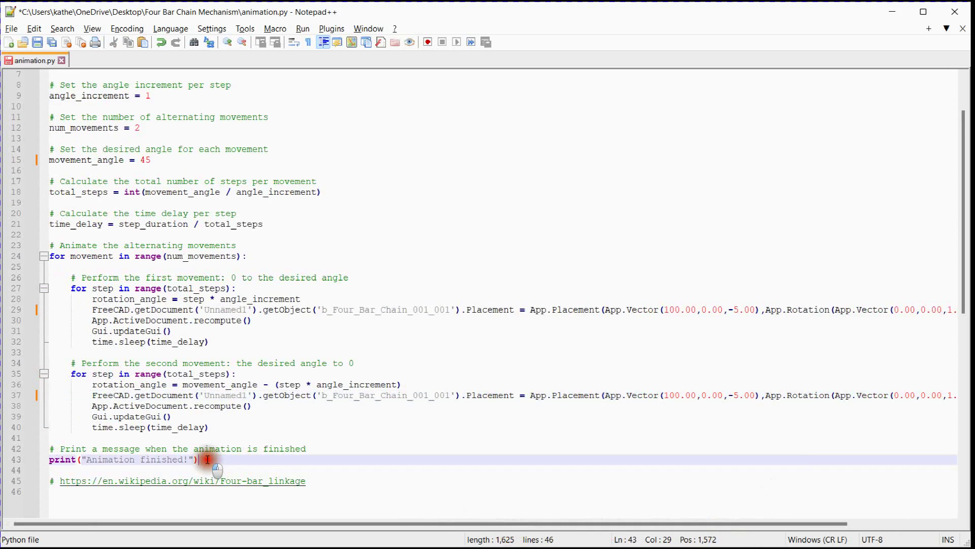
pyautogui.scroll(2, 137, 252)
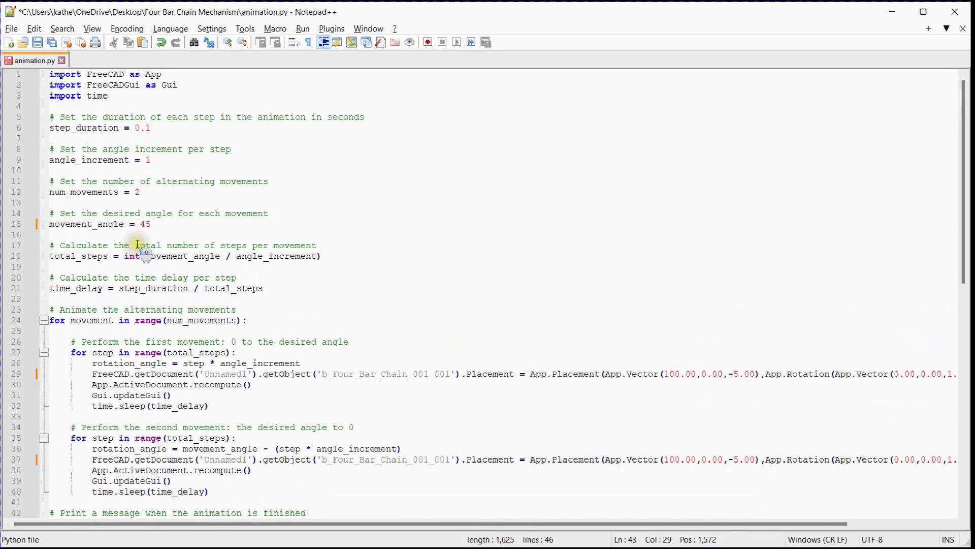
pyautogui.keyDown('shift'); pyautogui.click(49, 73); pyautogui.keyUp('shift')
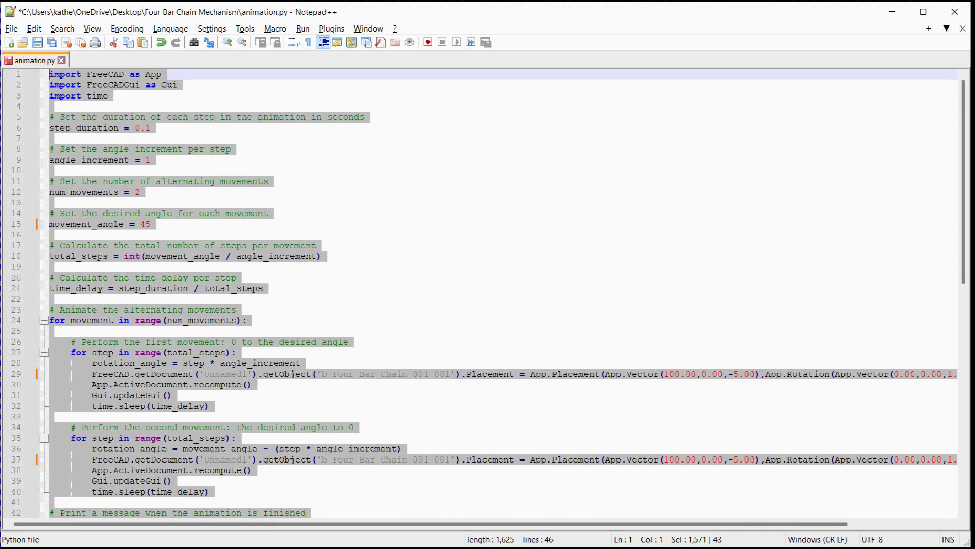
pyautogui.hotkey('alt', 'Tab')
pyautogui.click(156, 521)
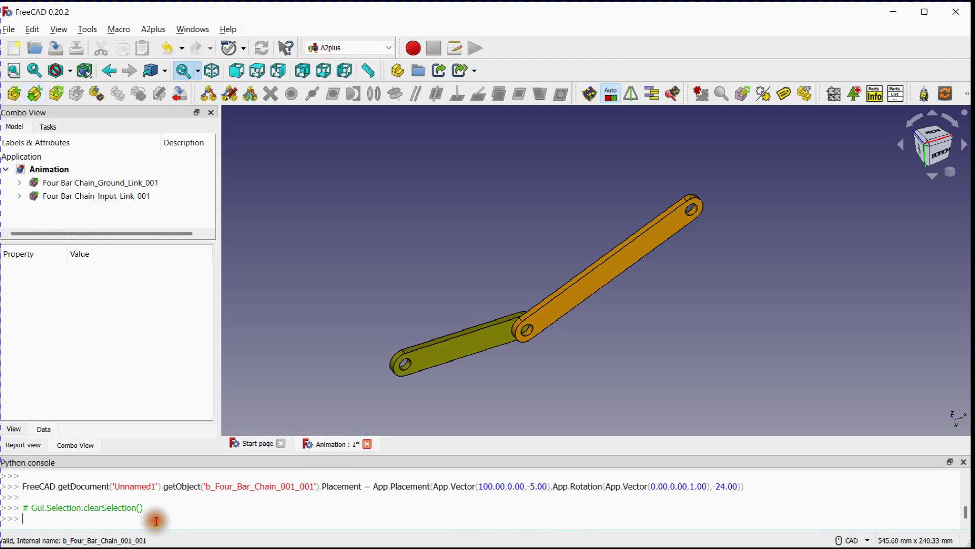
pyautogui.hotkey('ctrl', 'v')
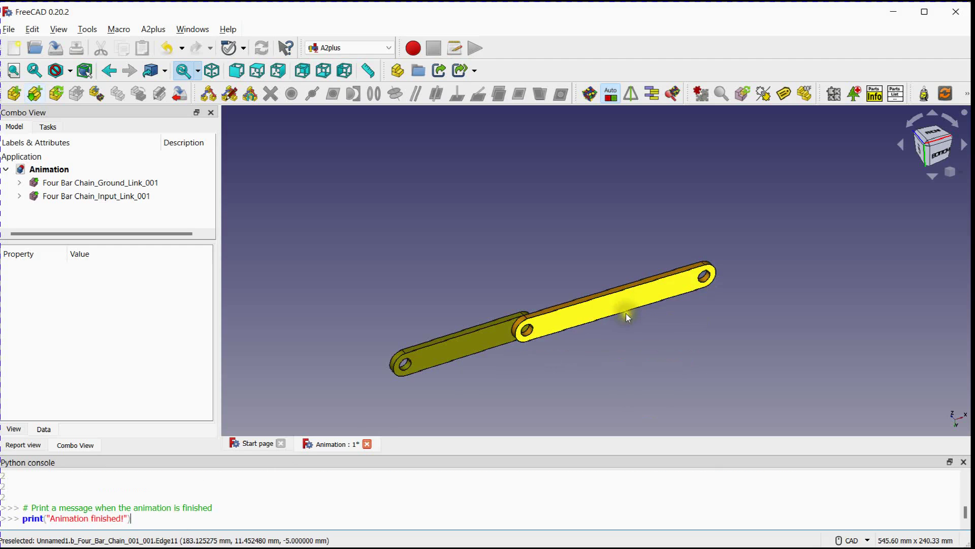
# Switch the model to the isometric view and run the copied animation script again in the Python console
pyautogui.moveTo(626, 311); pyautogui.dragTo(520, 257, button='middle')
pyautogui.press('0')
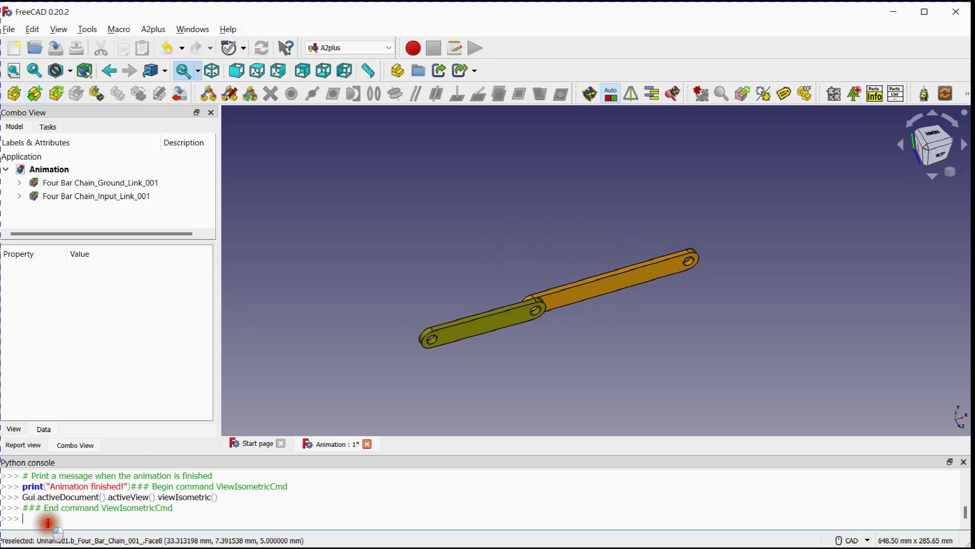
pyautogui.hotkey('ctrl', 'v')
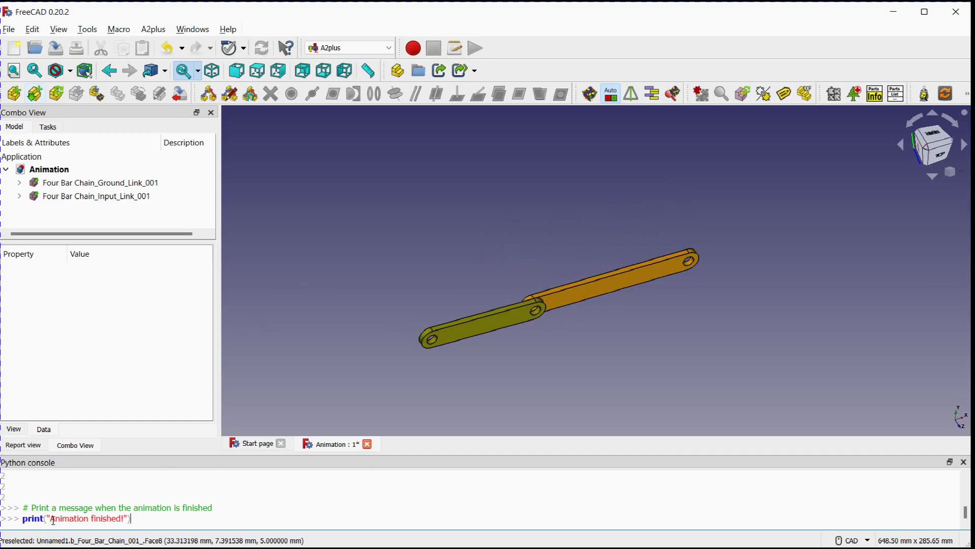
# Switch to animation.py in Notepad++ and set movement_angle to 360
pyautogui.hotkey('alt', 'Tab')
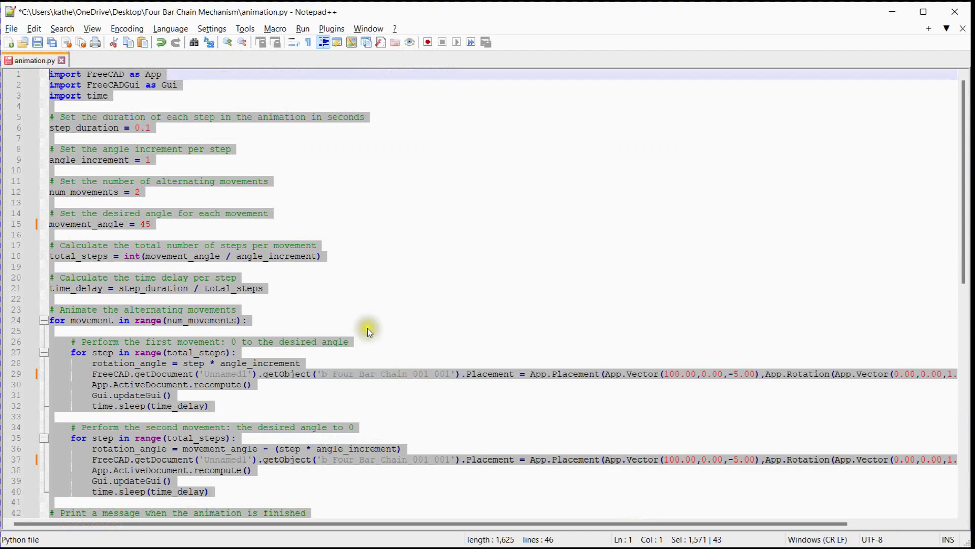
pyautogui.click(329, 280)
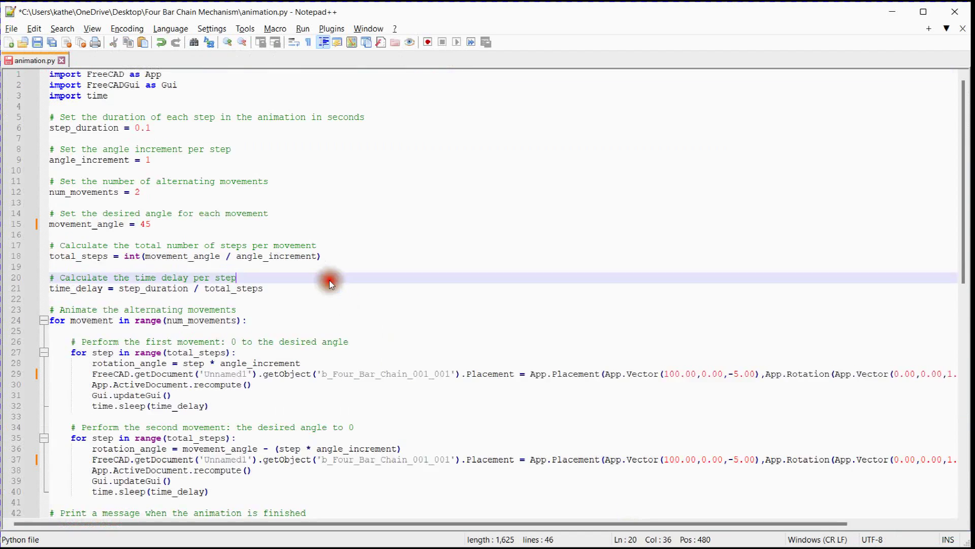
pyautogui.doubleClick(144, 224)
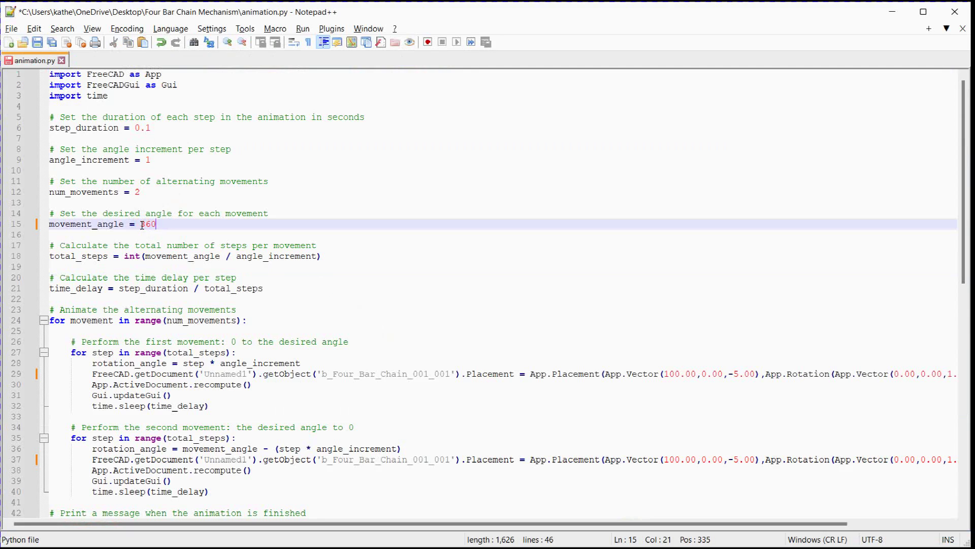
# Copy the entire updated script and run it in FreeCAD's Python console to animate the input link through 360°
pyautogui.hotkey('ctrl', 'a')
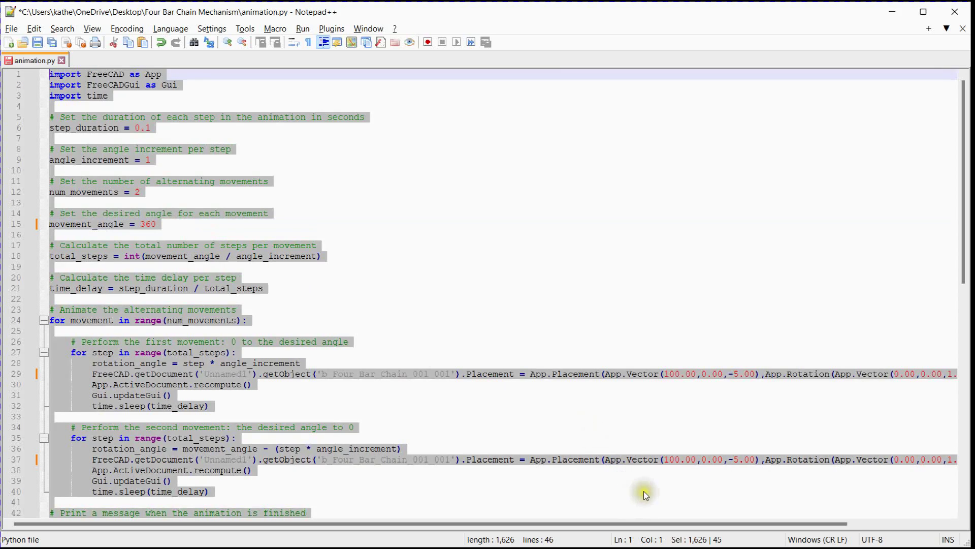
pyautogui.hotkey('alt', 'Tab')
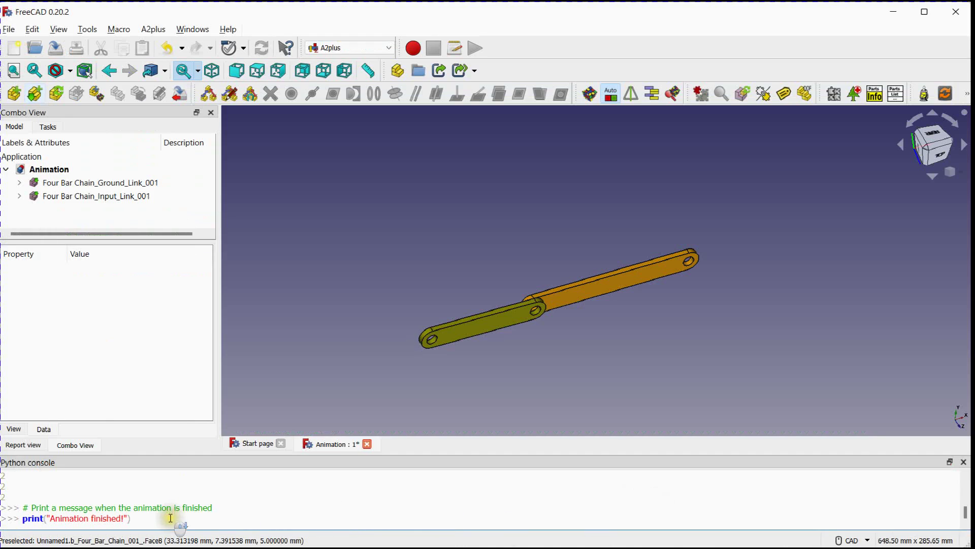
pyautogui.press('Return')
pyautogui.write("FreeCAD.getDocument('Unnamed1').getObject('b_Four_Bar_Chain_001_001').Placement = App.Placement(App.Vector(100.00,0.00,-5.00),App.Rotation(App.Vector(0.00,0.00,1.00),rotation_angle))     App.ActiveDocument.recompute()     Gui.updateGui()     time.sleep(time_delay)")
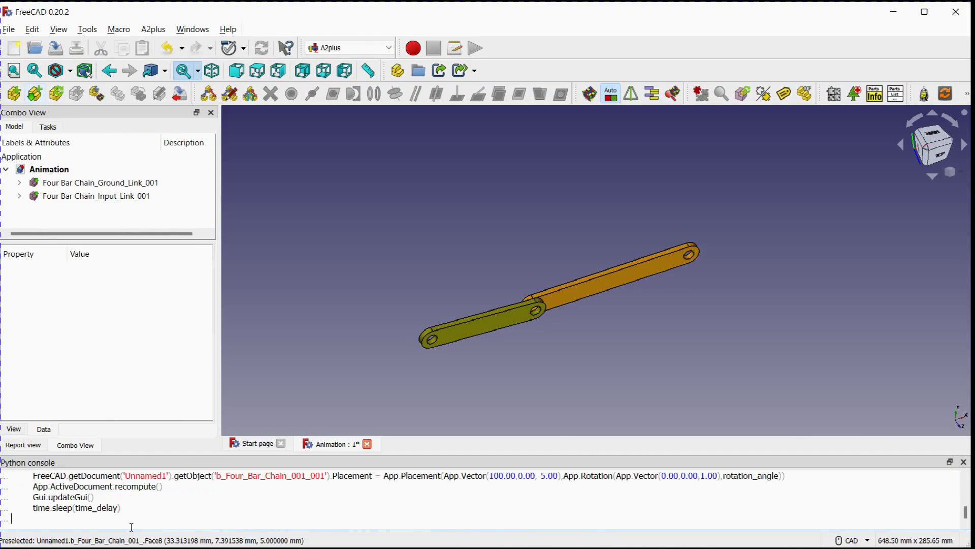
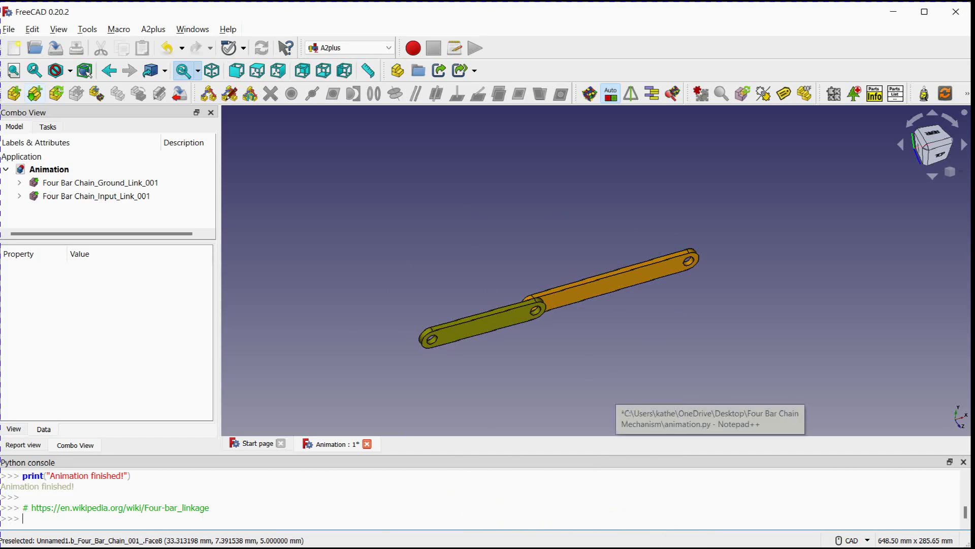
# Switch to animation.py in Notepad++ and change the second movement's rotation_angle formula to movement_angle + (step * angle_increment)
pyautogui.click(711, 457)
pyautogui.click(337, 411)
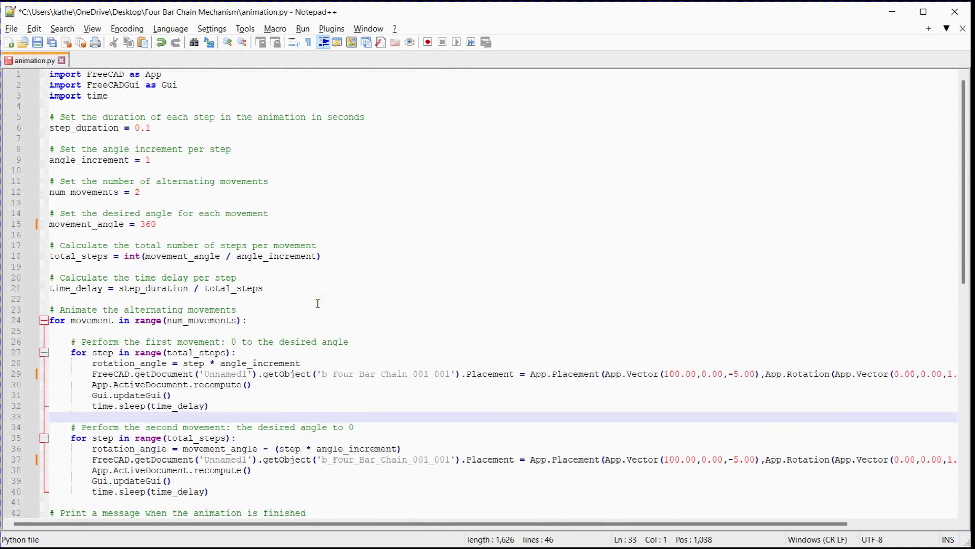
pyautogui.scroll(-3, 317, 305)
pyautogui.moveTo(269, 352); pyautogui.dragTo(264, 353)
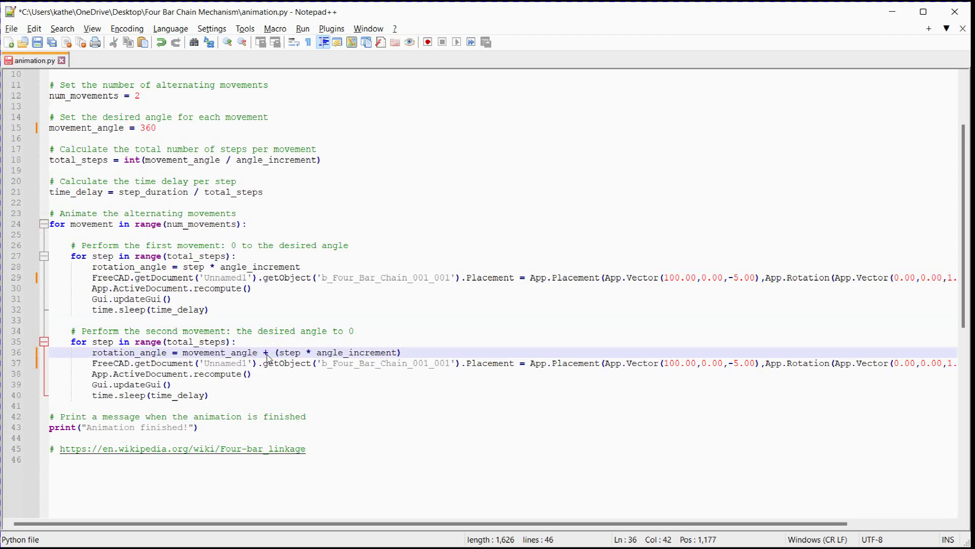
pyautogui.scroll(3, 268, 357)
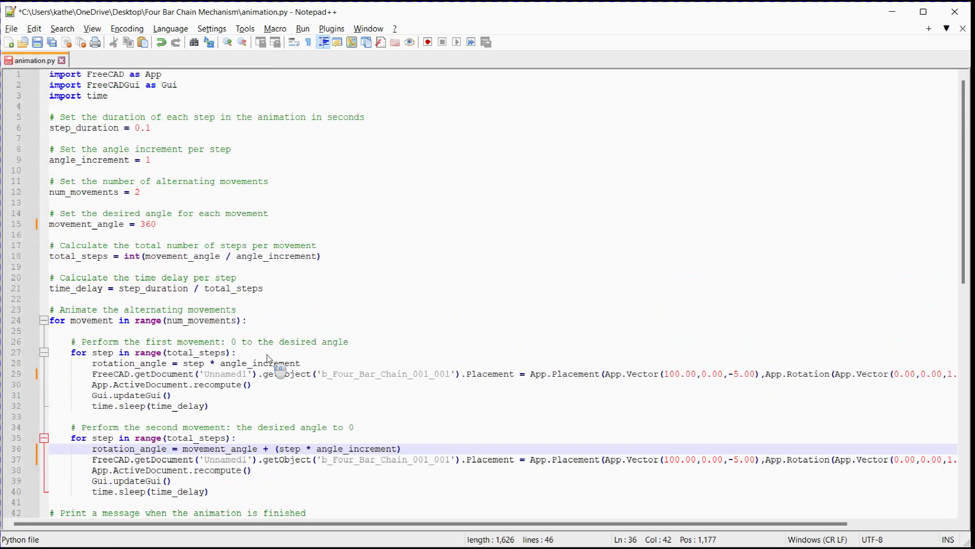
# Append the note "# num_movements * 2 = Continous rotations" to the comment above num_movements
pyautogui.click(235, 191)
pyautogui.click(301, 182)
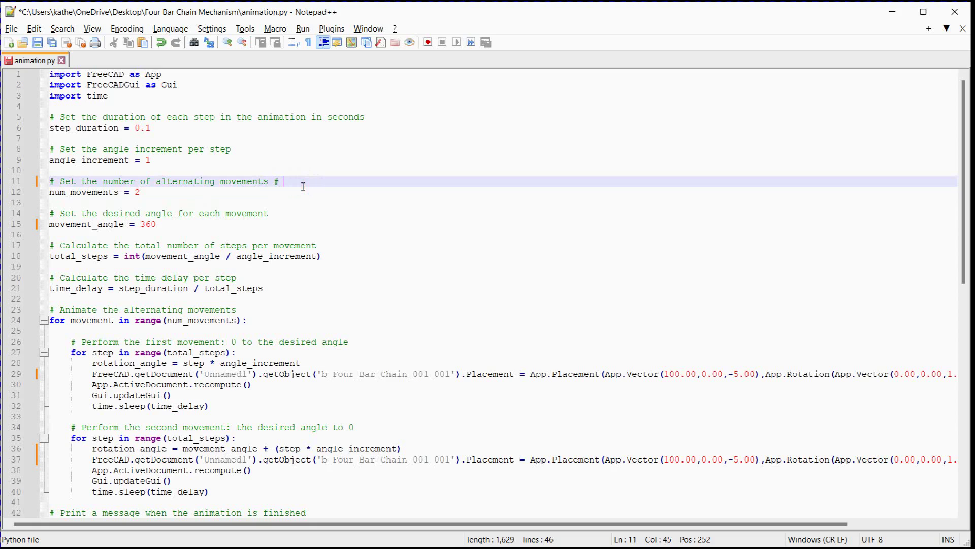
pyautogui.write('# num')
pyautogui.press('Return')
pyautogui.click(284, 181)
pyautogui.write('rota')
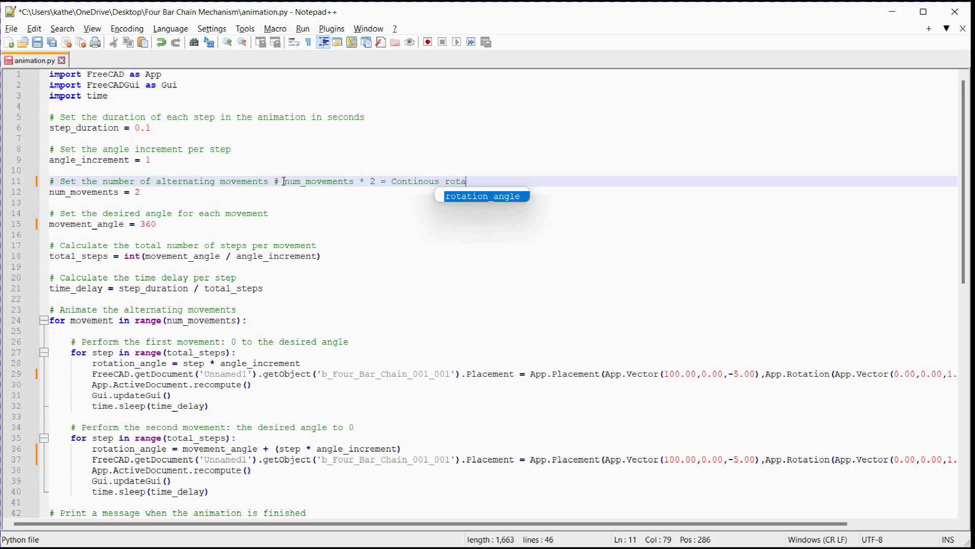
pyautogui.write('tions')
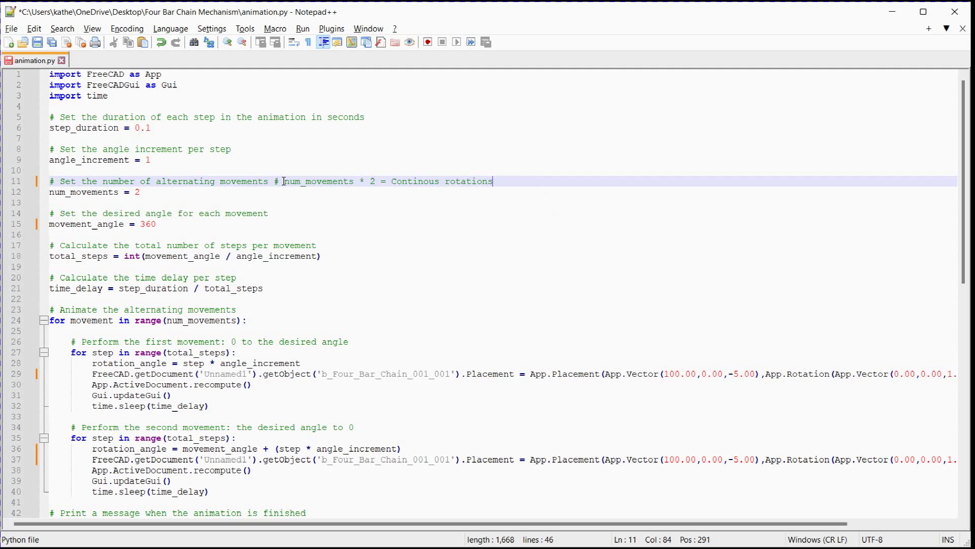
# Copy the whole revised script and run it in FreeCAD's Python console to animate continuous rotation of the input link
pyautogui.hotkey('ctrl', 'a')
pyautogui.hotkey('ctrl', 'c')
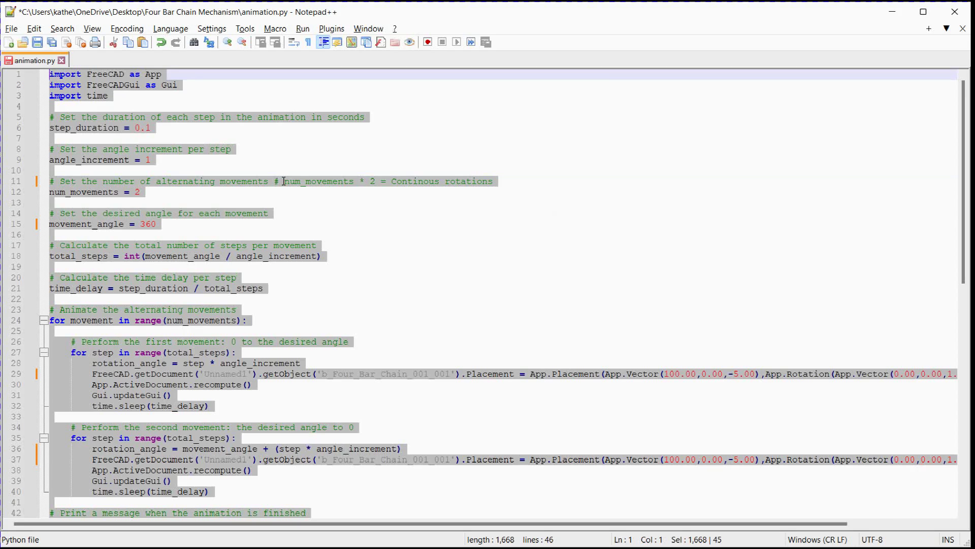
pyautogui.hotkey('alt', 'Tab')
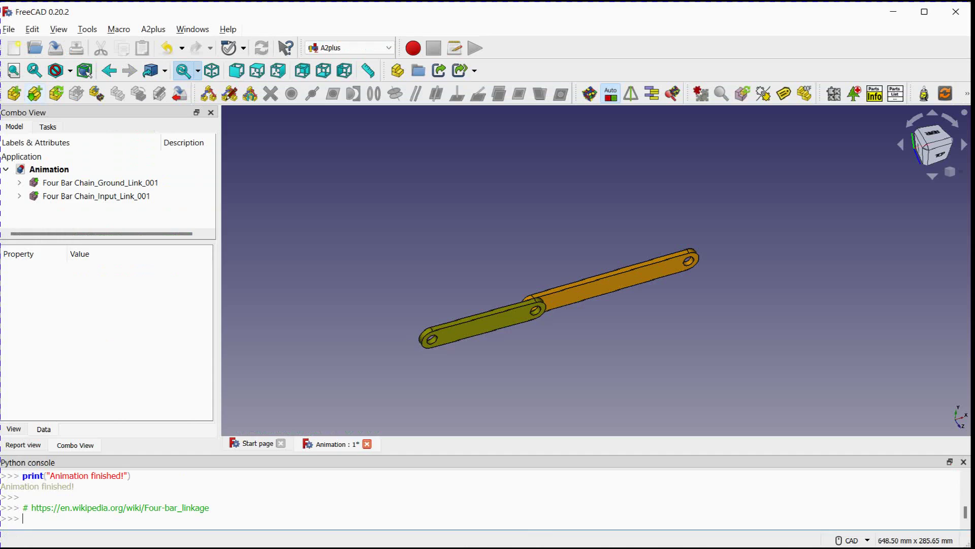
pyautogui.click(293, 528)
pyautogui.hotkey('ctrl', 'v')
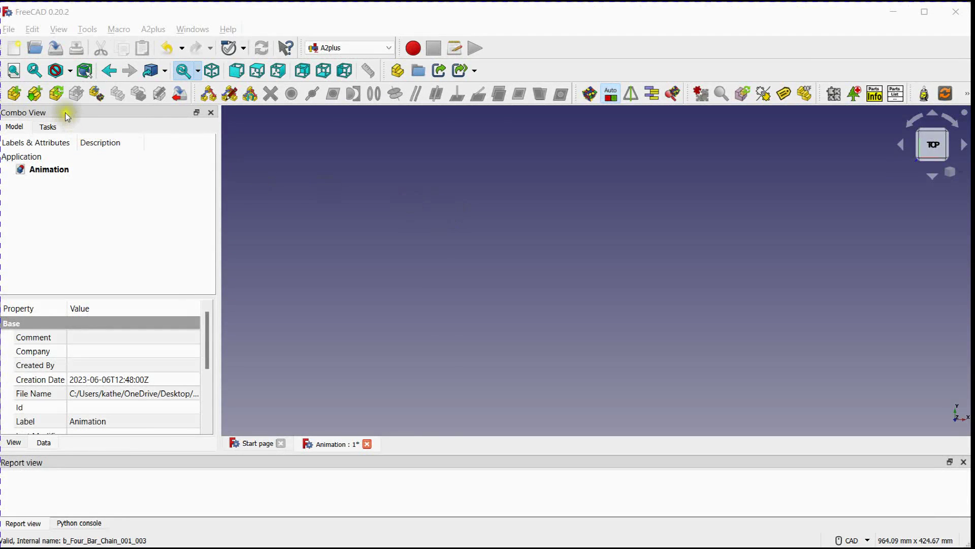
# Import only Ground_Link from Four Bar Chain.FCStd into the empty Animation assembly
pyautogui.click(37, 95)
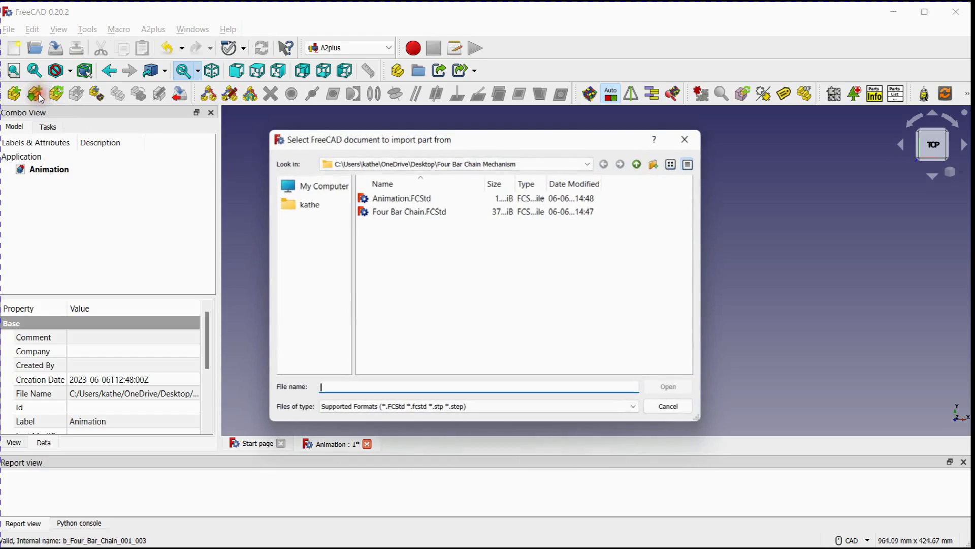
pyautogui.click(474, 212)
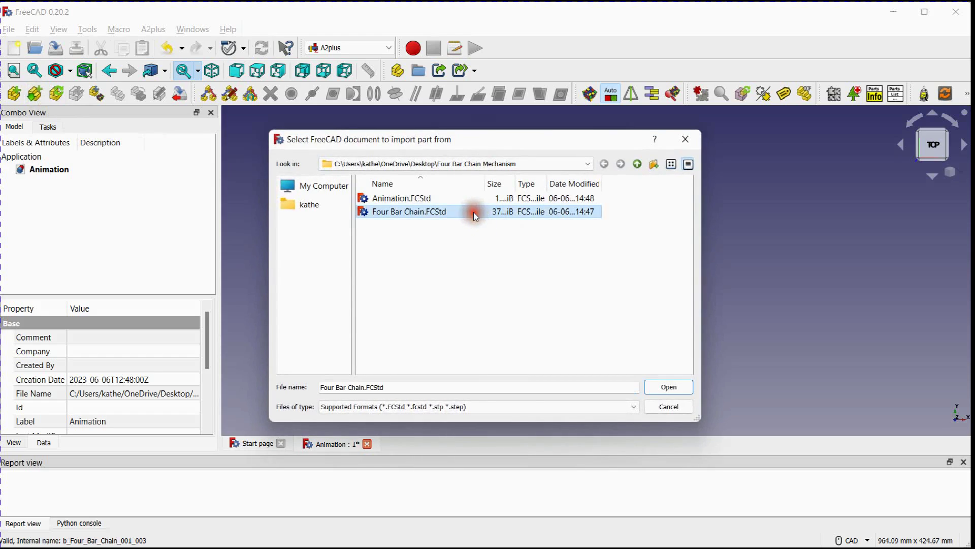
pyautogui.click(675, 386)
pyautogui.click(406, 239)
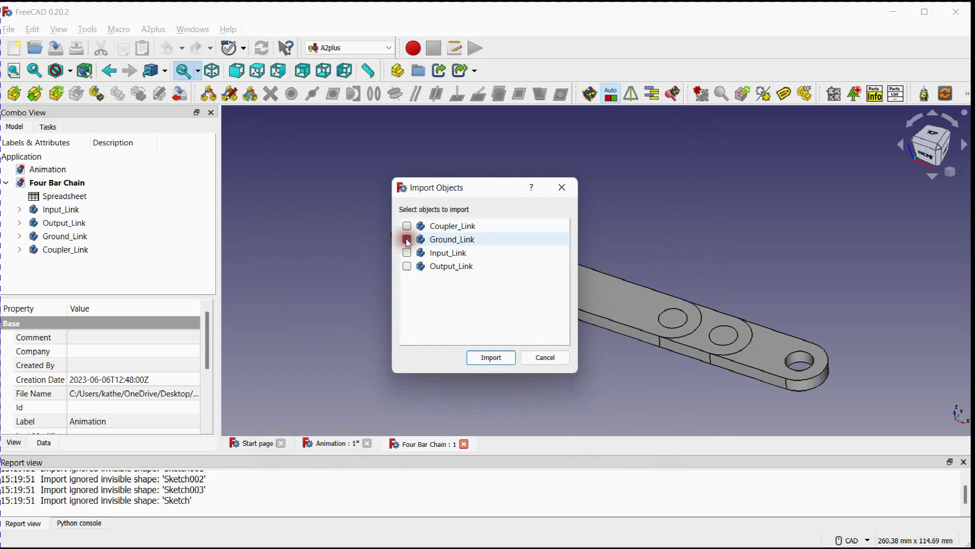
pyautogui.click(483, 358)
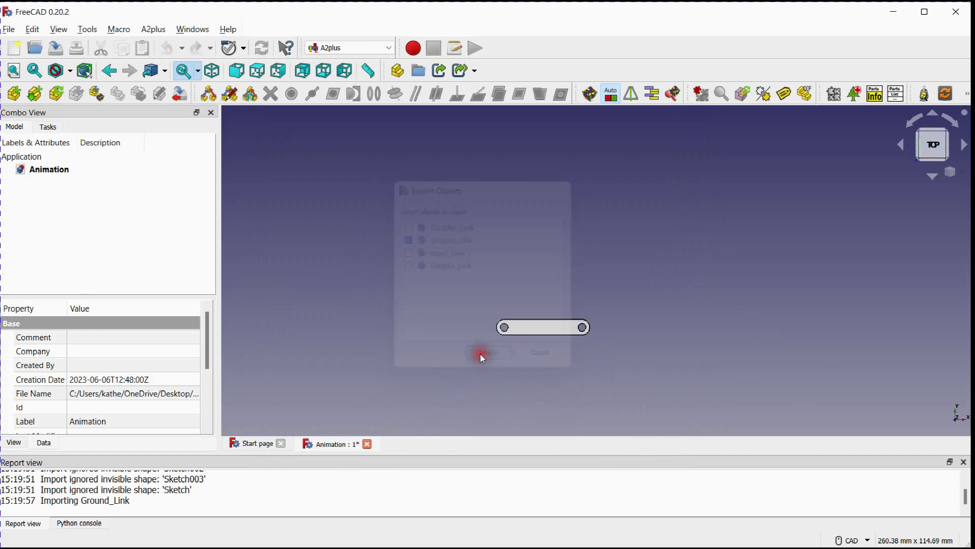
pyautogui.moveTo(354, 225); pyautogui.dragTo(470, 222, button='middle')
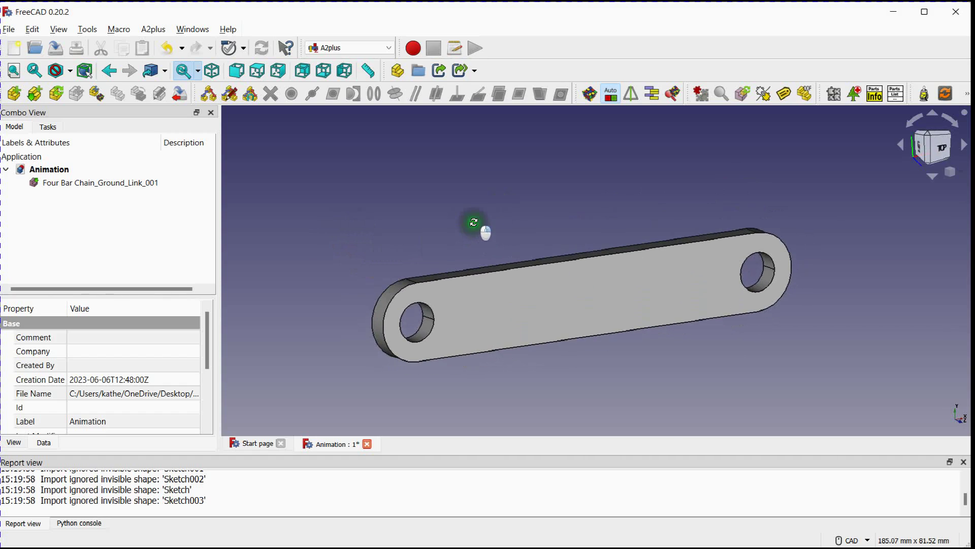
pyautogui.scroll(-4, 462, 223)
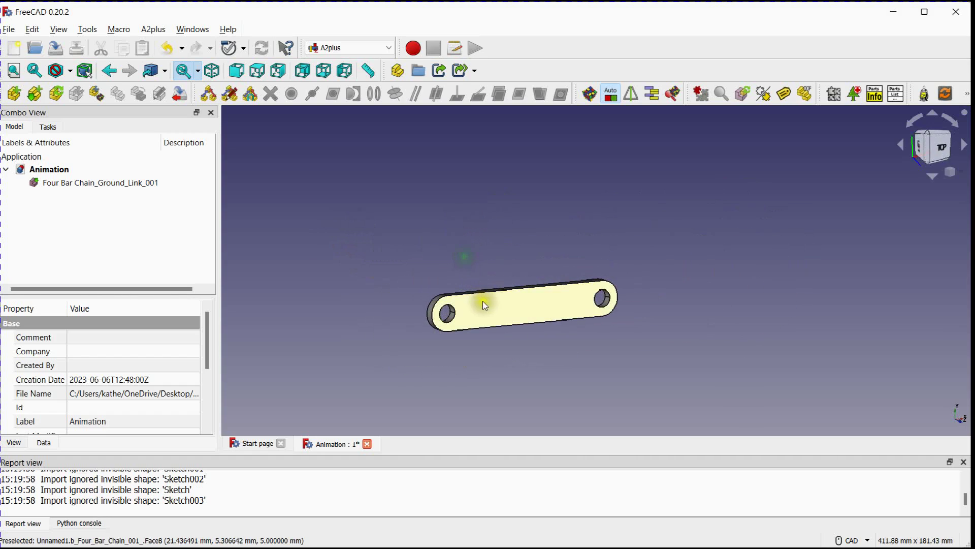
# Set the ground link's shape color to the dark yellow basic color in its display properties
pyautogui.click(485, 303)
pyautogui.rightClick(485, 304)
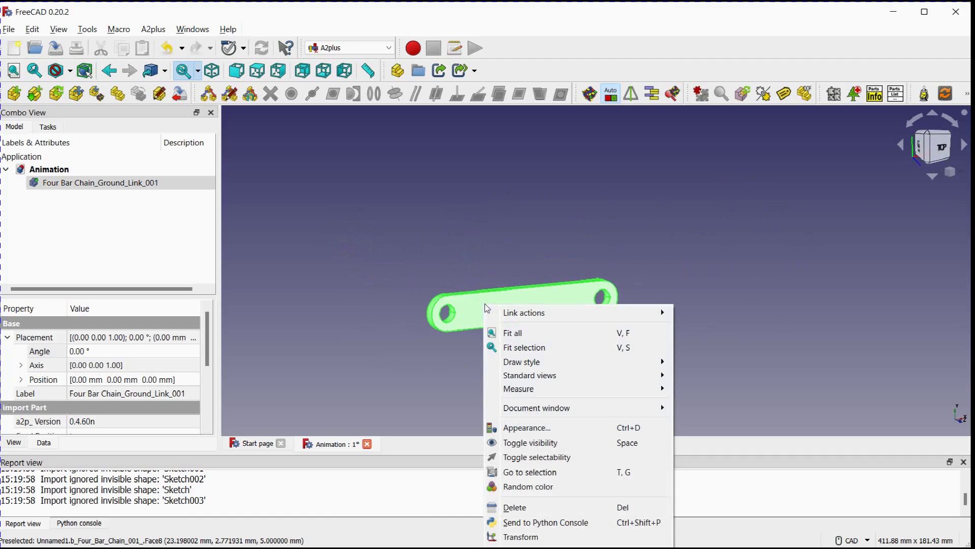
pyautogui.click(528, 427)
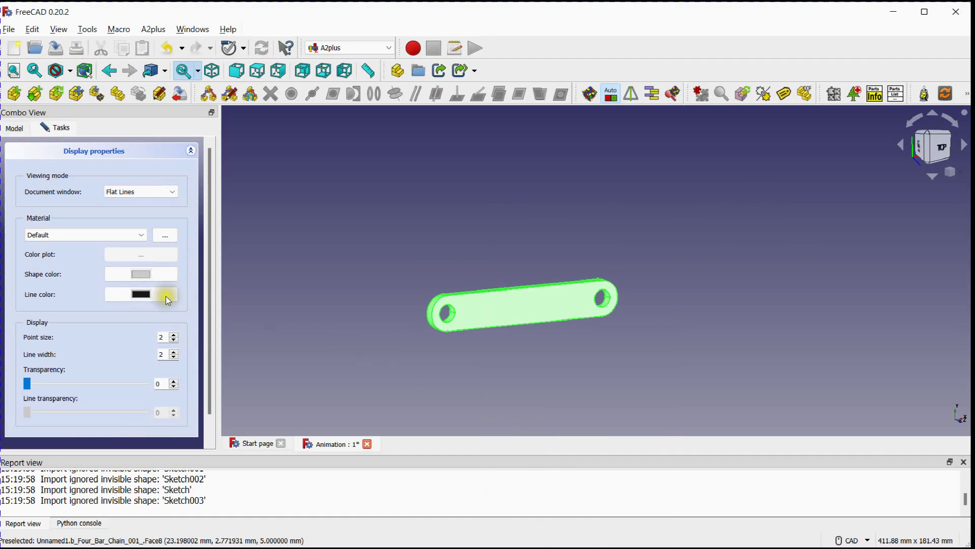
pyautogui.click(140, 275)
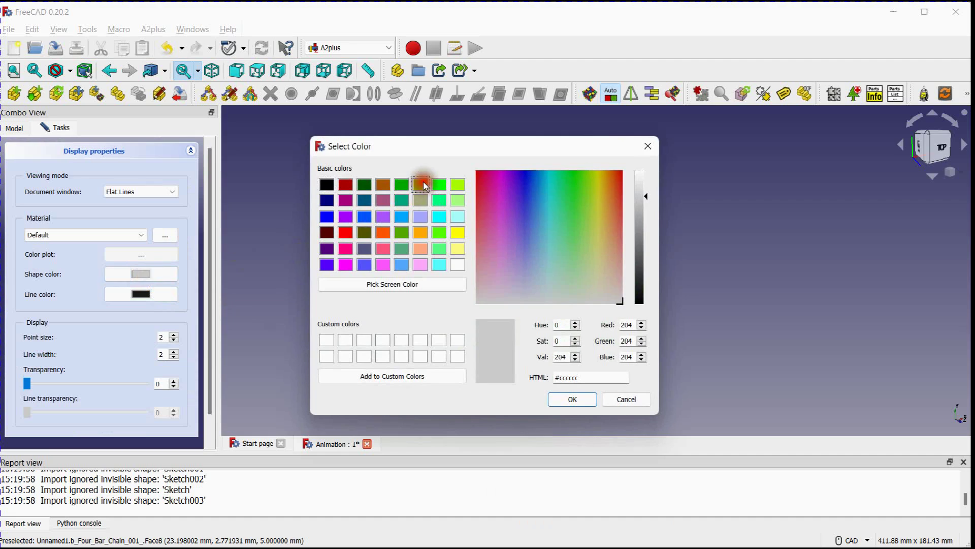
pyautogui.click(421, 184)
pyautogui.click(573, 398)
pyautogui.click(374, 211)
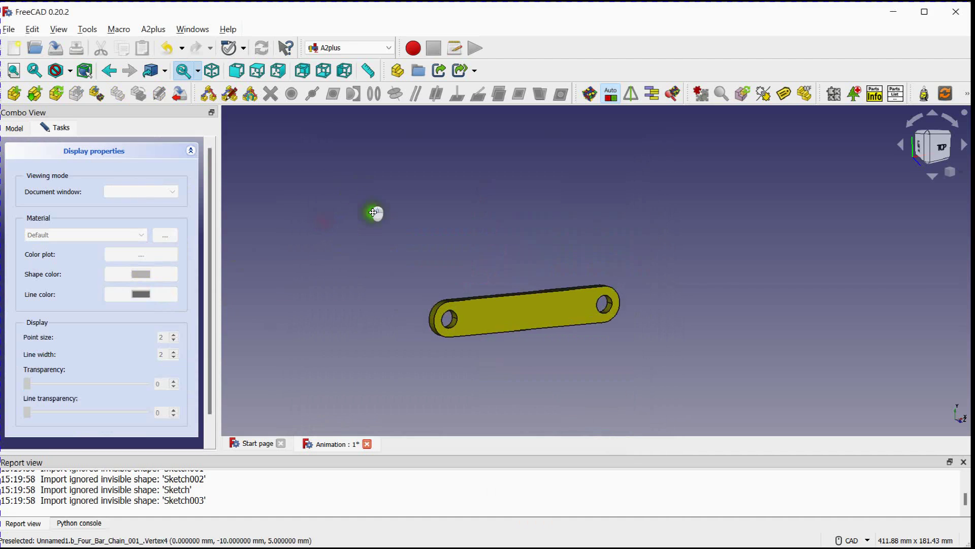
pyautogui.click(99, 430)
pyautogui.moveTo(405, 283); pyautogui.dragTo(378, 303, button='middle')
pyautogui.moveTo(410, 267); pyautogui.dragTo(373, 289, button='middle')
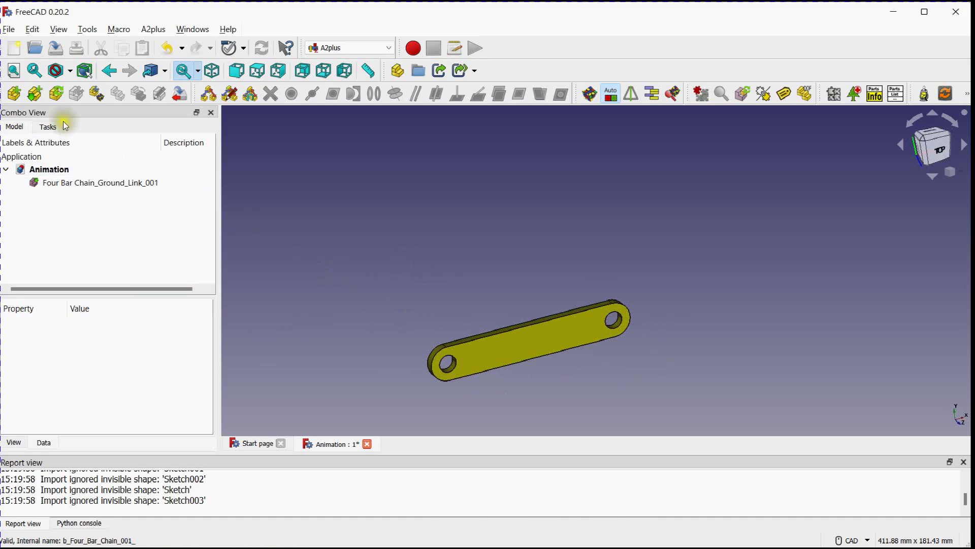
# Import Input_Link from Four Bar Chain.FCStd and place it above the ground link, offset towards its far end
pyautogui.click(35, 93)
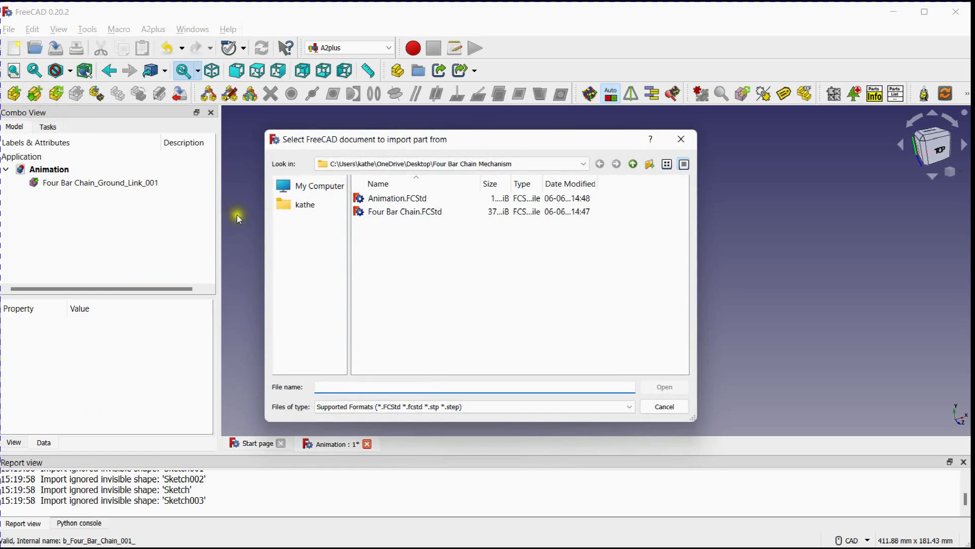
pyautogui.click(389, 212)
pyautogui.click(662, 387)
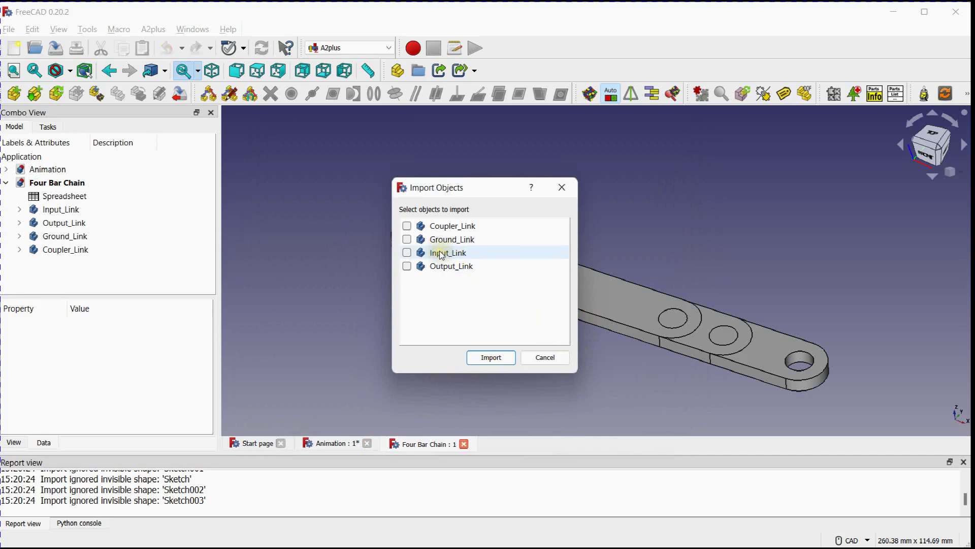
pyautogui.click(407, 252)
pyautogui.click(486, 355)
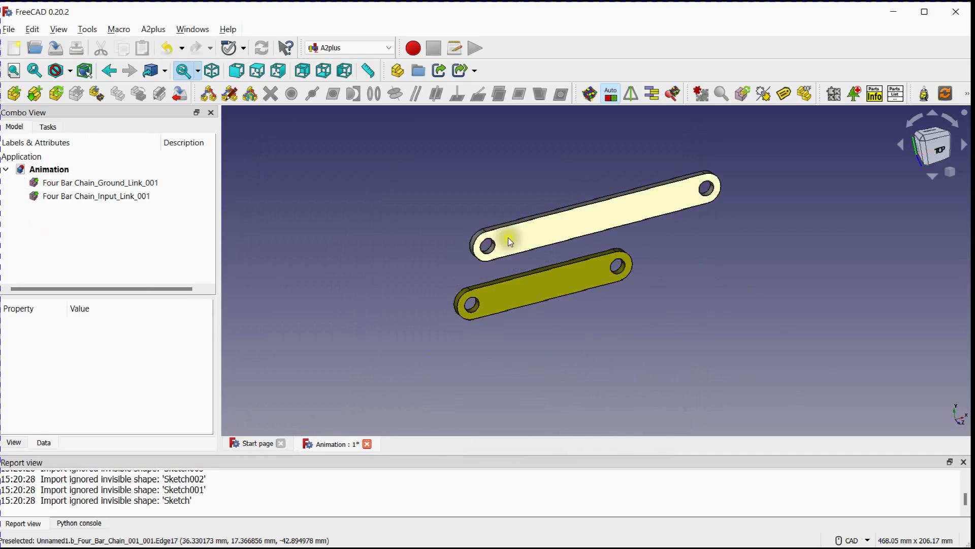
pyautogui.moveTo(599, 218); pyautogui.dragTo(527, 276, button='middle')
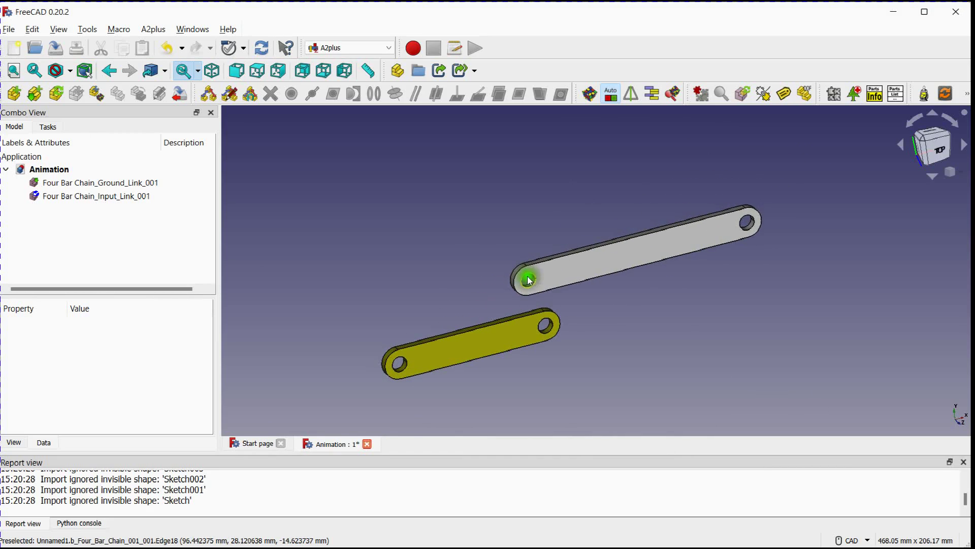
# Join the input link's near hole to the ground link's adjacent hole with a circular edge constraint, direction aligned and offset 0.00 mm
pyautogui.click(547, 258)
pyautogui.scroll(2, 493, 283)
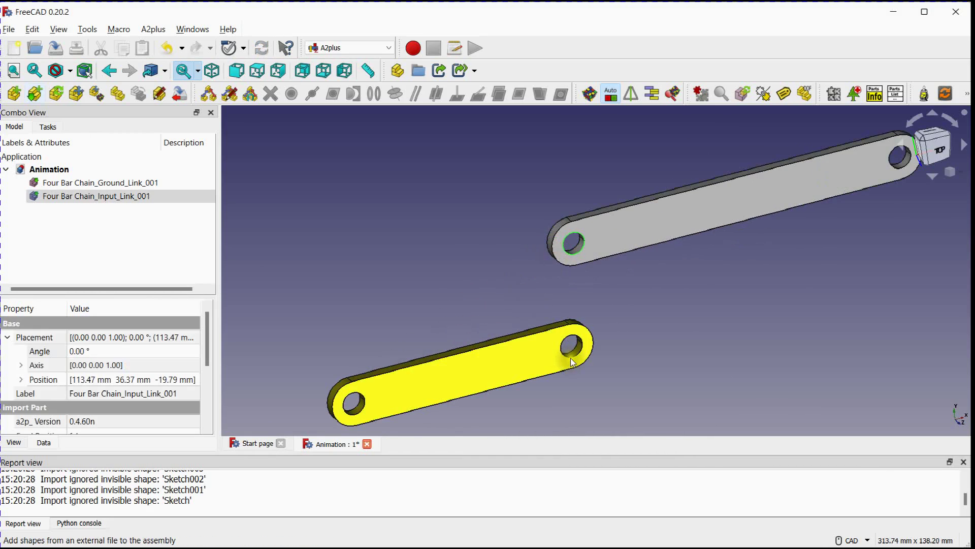
pyautogui.keyDown('ctrl'); pyautogui.click(550, 336); pyautogui.keyUp('ctrl')
pyautogui.scroll(-3, 486, 281)
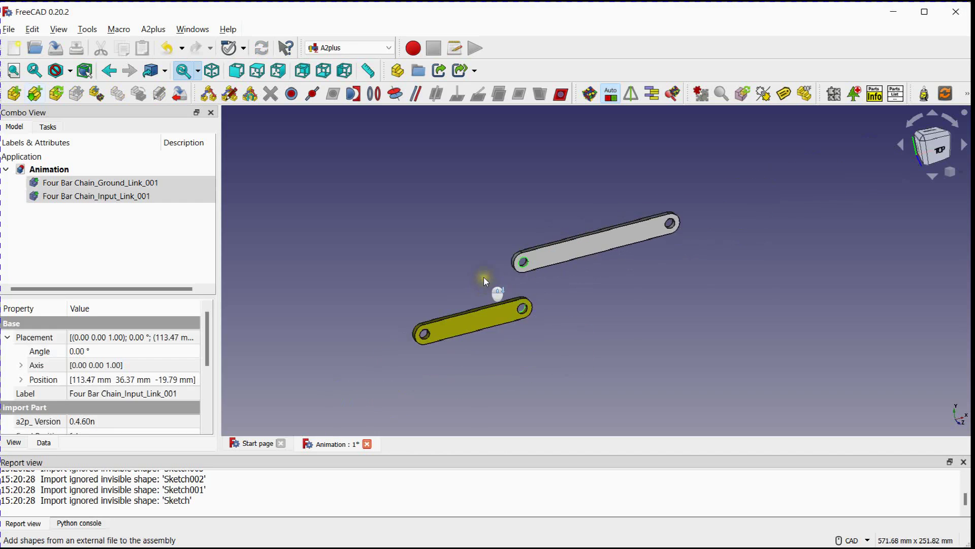
pyautogui.scroll(-1, 484, 278)
pyautogui.scroll(1, 462, 230)
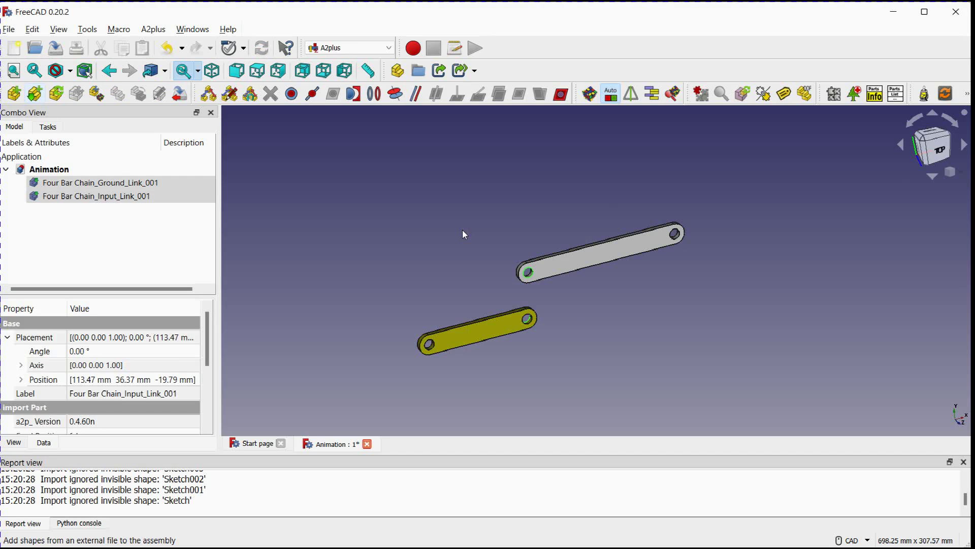
pyautogui.click(373, 95)
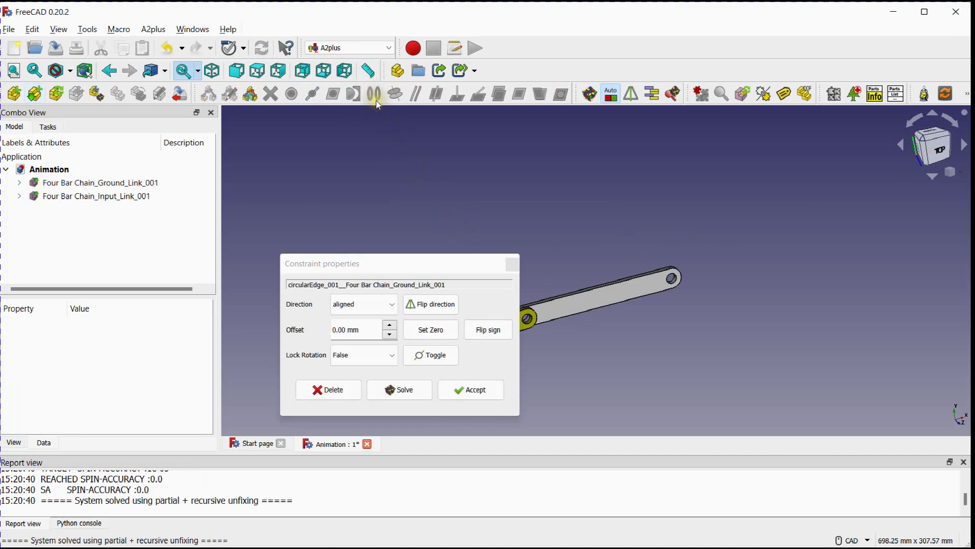
pyautogui.click(475, 389)
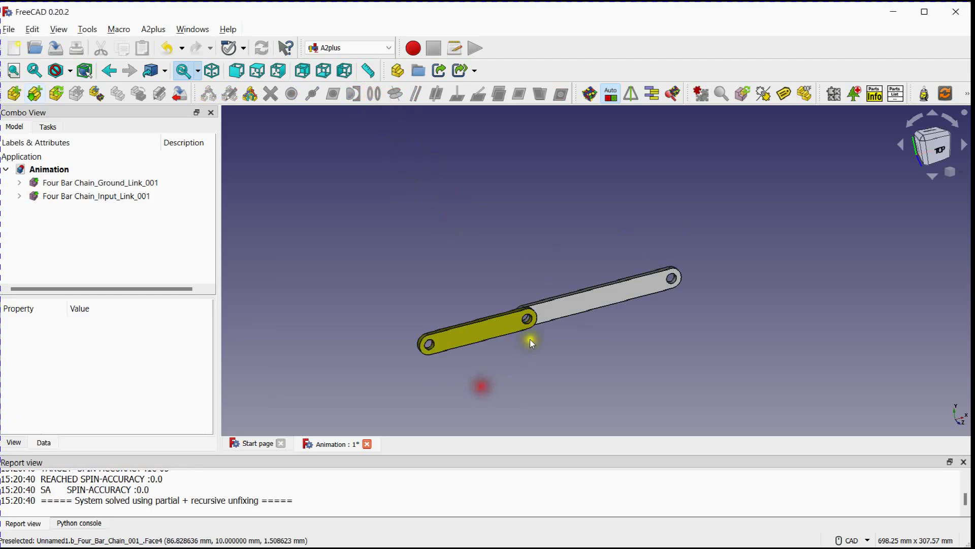
# Rotate the input link about the shared joint by setting its placement angle to 65°
pyautogui.moveTo(532, 344)
pyautogui.mouseDown(button='middle')
pyautogui.moveTo(557, 388)
pyautogui.moveTo(590, 400)
pyautogui.moveTo(535, 263)
pyautogui.mouseUp(button='middle')
pyautogui.click(100, 198)
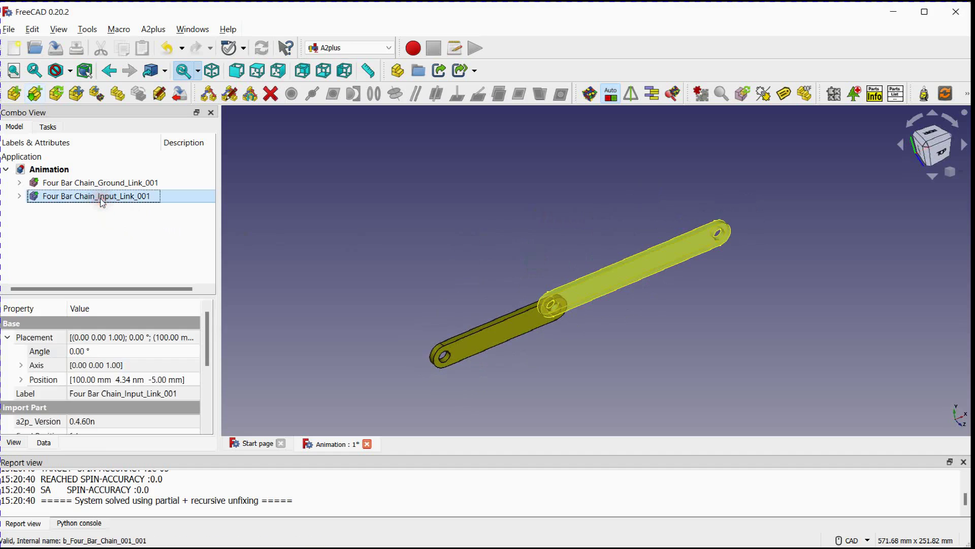
pyautogui.click(88, 354)
pyautogui.scroll(6, 88, 351)
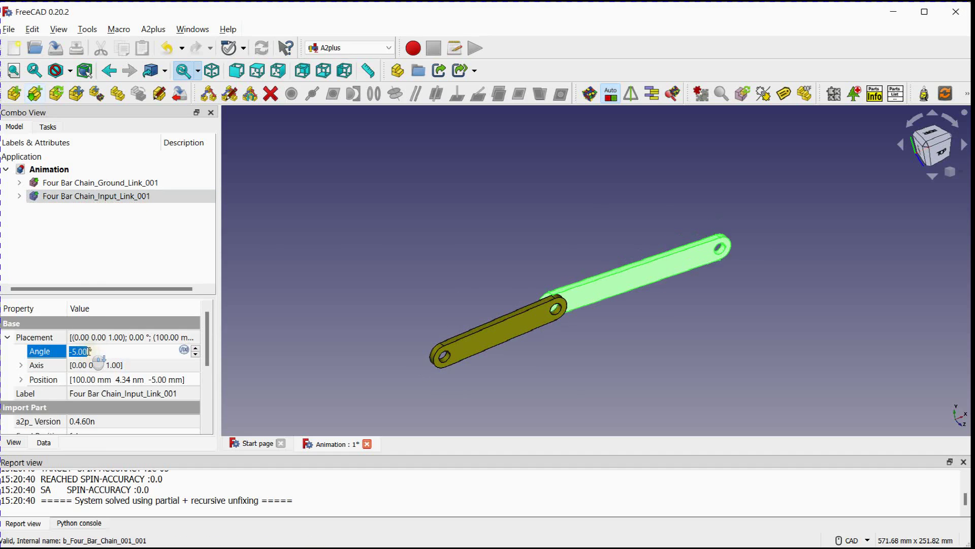
pyautogui.scroll(20, 88, 352)
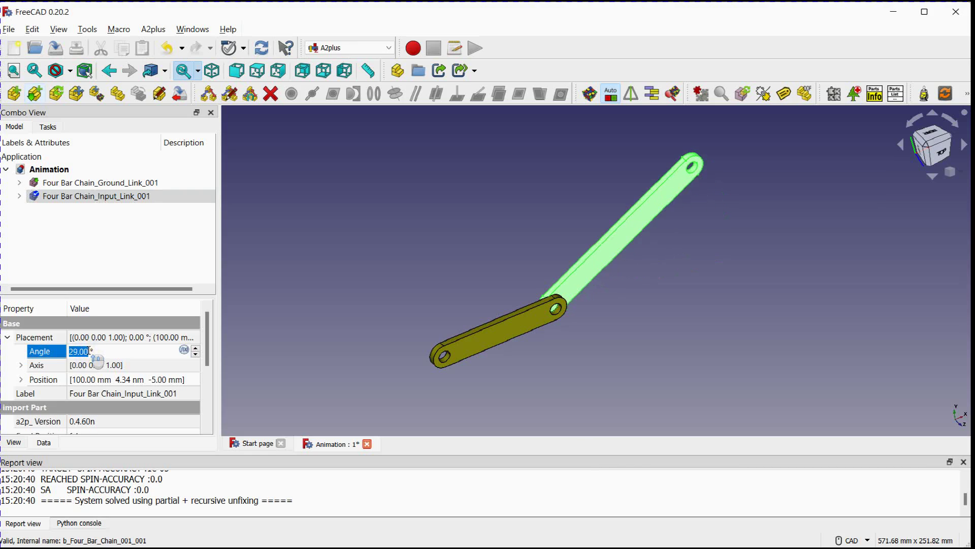
pyautogui.scroll(18, 90, 350)
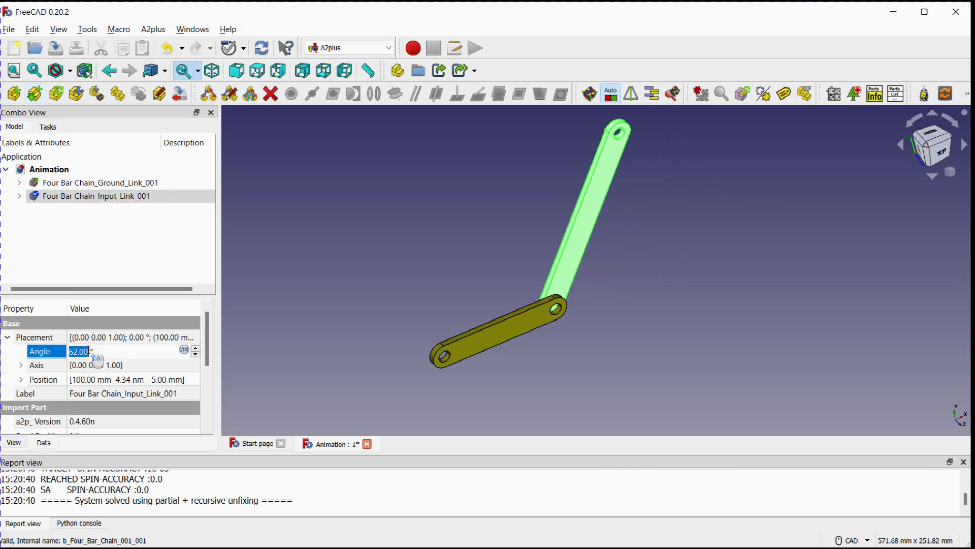
pyautogui.click(484, 260)
pyautogui.moveTo(484, 260); pyautogui.dragTo(511, 267, button='middle')
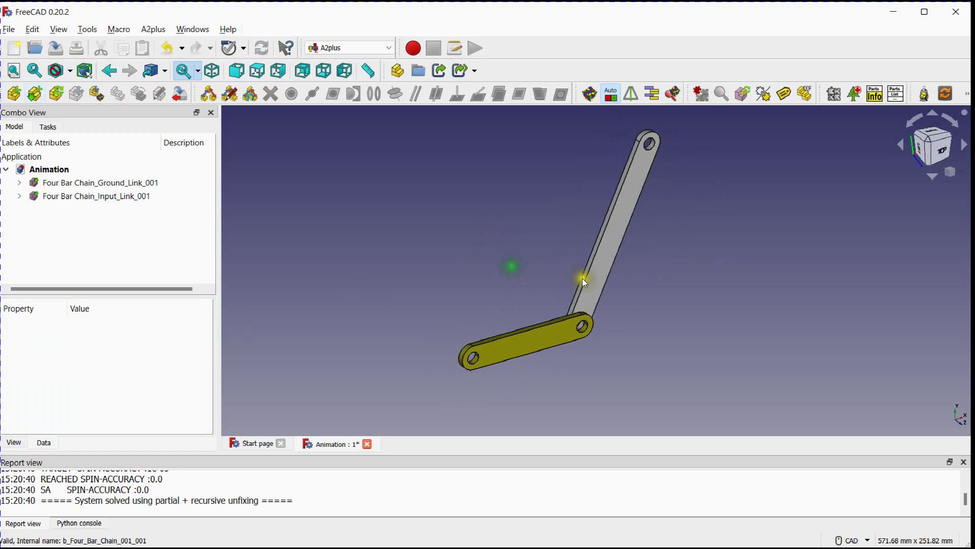
# Set the input link's shape color to the orange basic color #ffaa00 in its display properties
pyautogui.click(610, 267)
pyautogui.rightClick(610, 267)
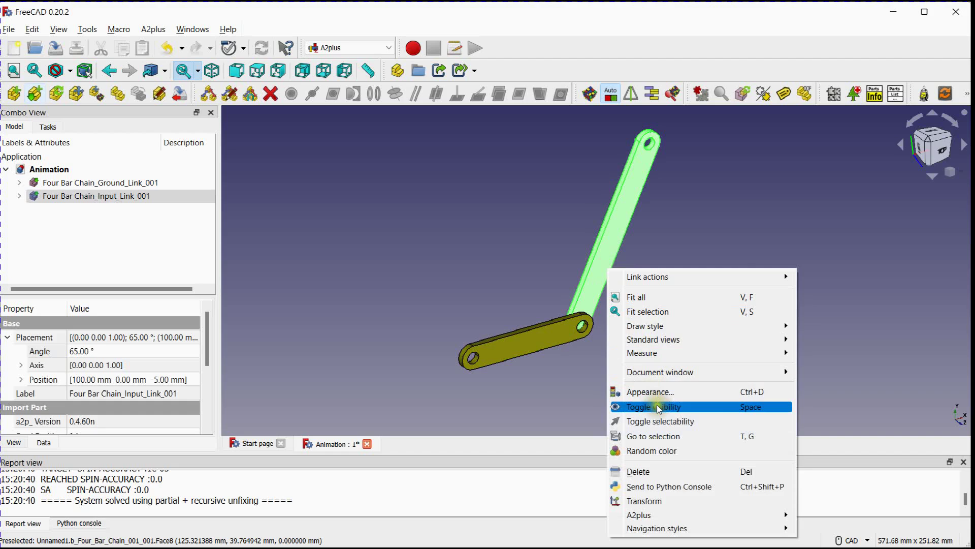
pyautogui.click(646, 392)
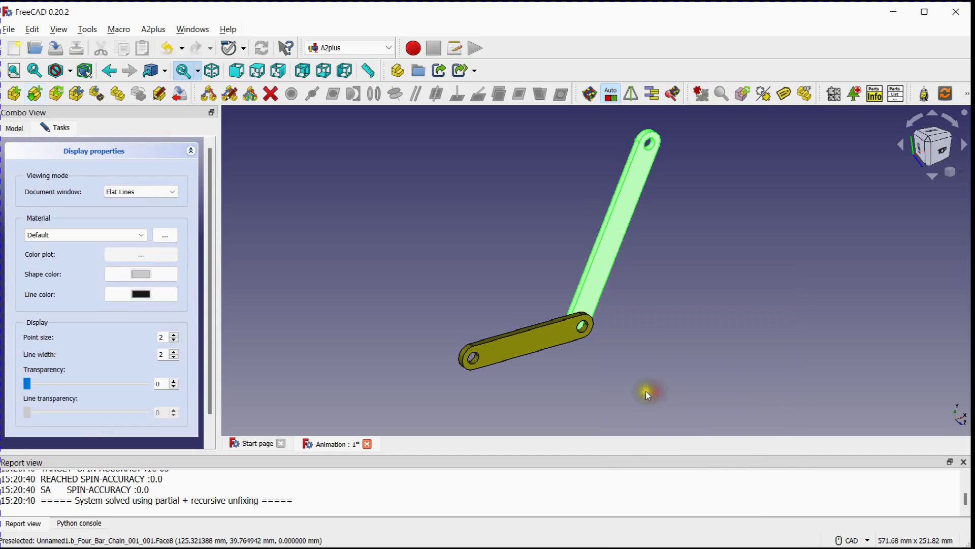
pyautogui.click(143, 275)
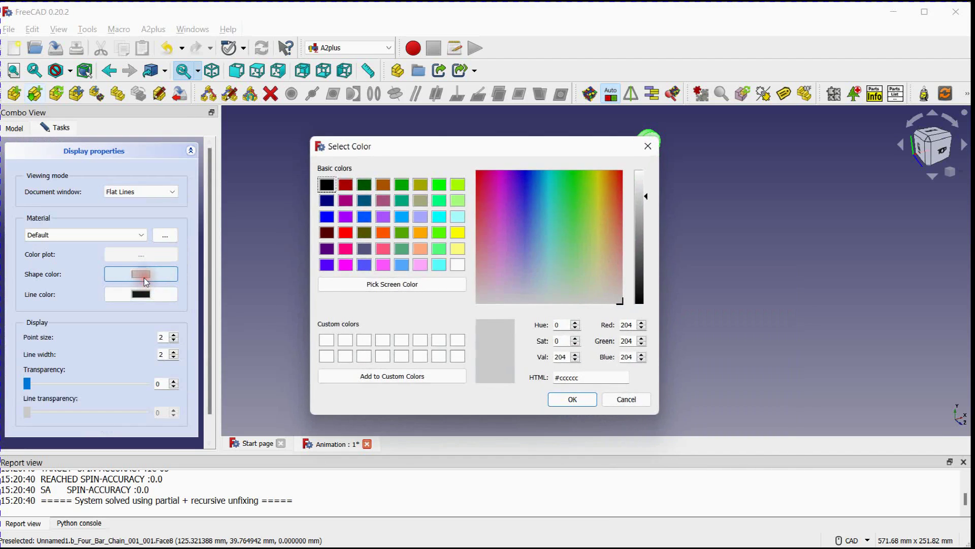
pyautogui.click(421, 249)
pyautogui.click(421, 233)
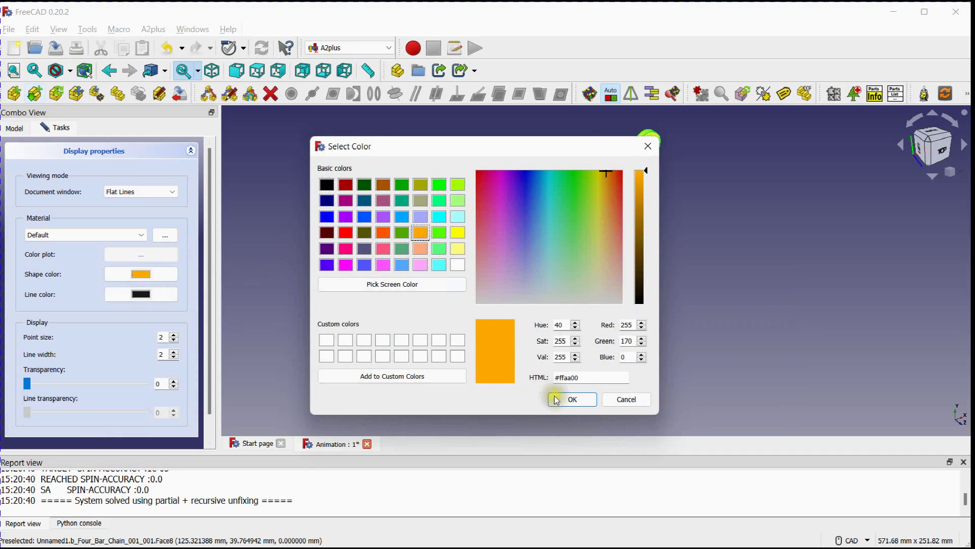
pyautogui.click(570, 399)
pyautogui.moveTo(362, 252); pyautogui.dragTo(406, 273, button='middle')
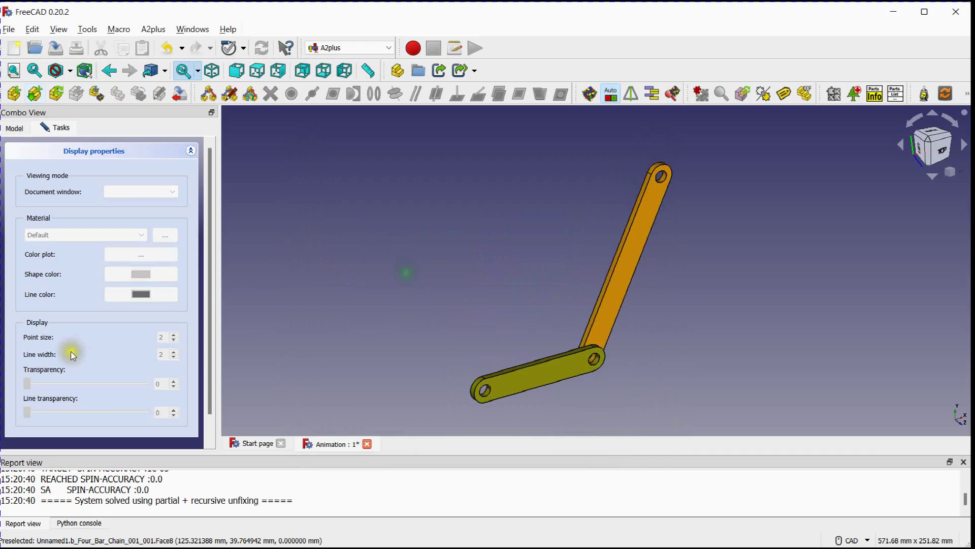
pyautogui.scroll(-2, 73, 396)
pyautogui.click(102, 429)
pyautogui.moveTo(366, 299); pyautogui.dragTo(351, 299, button='middle')
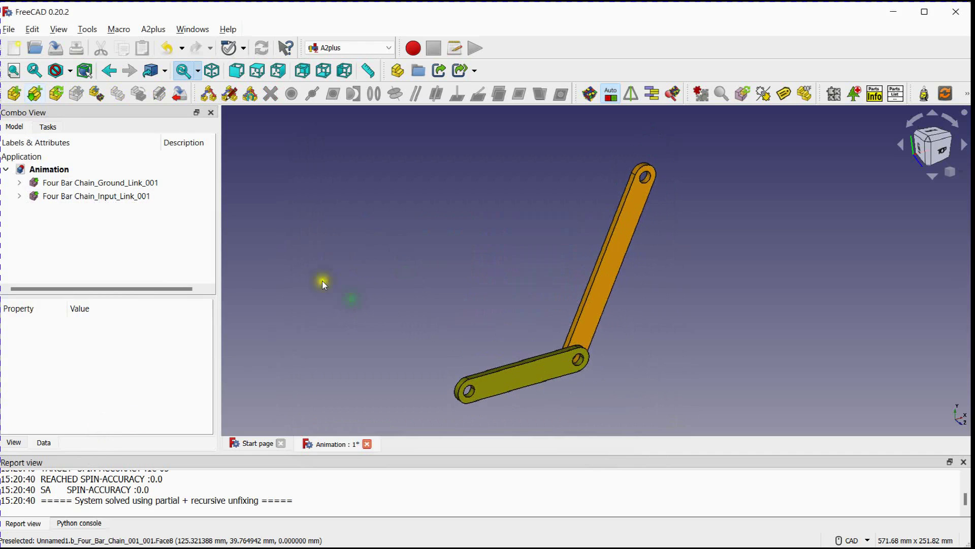
# Import Coupler_Link from Four Bar Chain.FCStd and place it above the ground link, beside the input link's free end
pyautogui.click(36, 95)
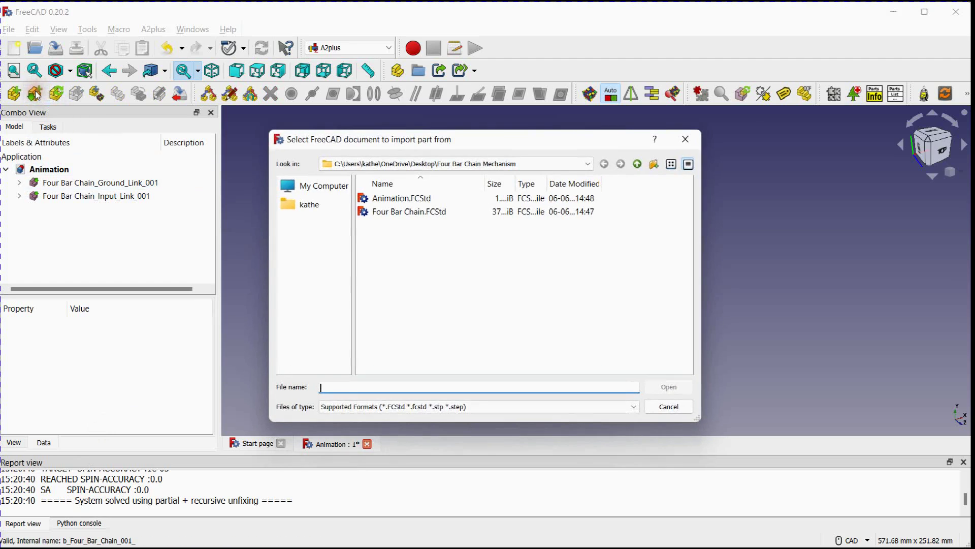
pyautogui.click(382, 212)
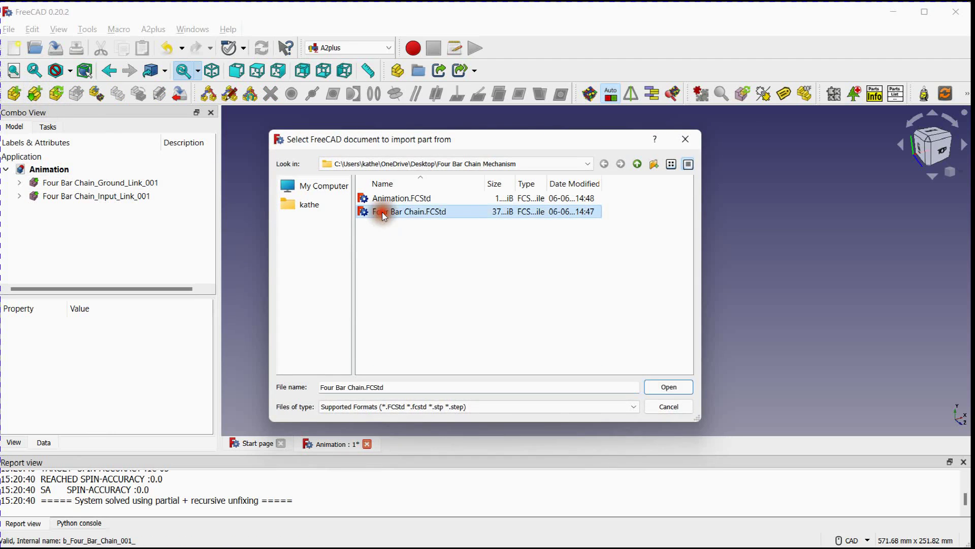
pyautogui.click(669, 387)
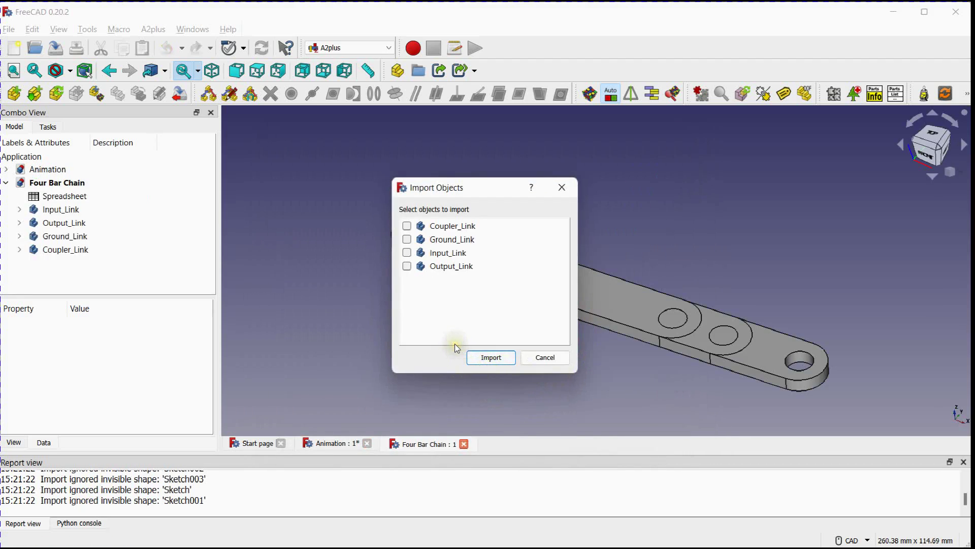
pyautogui.click(407, 225)
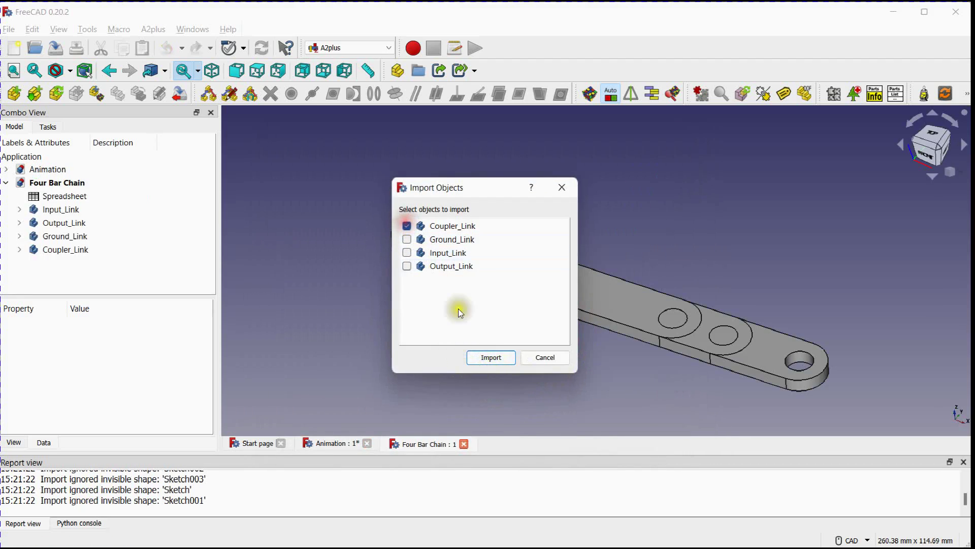
pyautogui.click(501, 358)
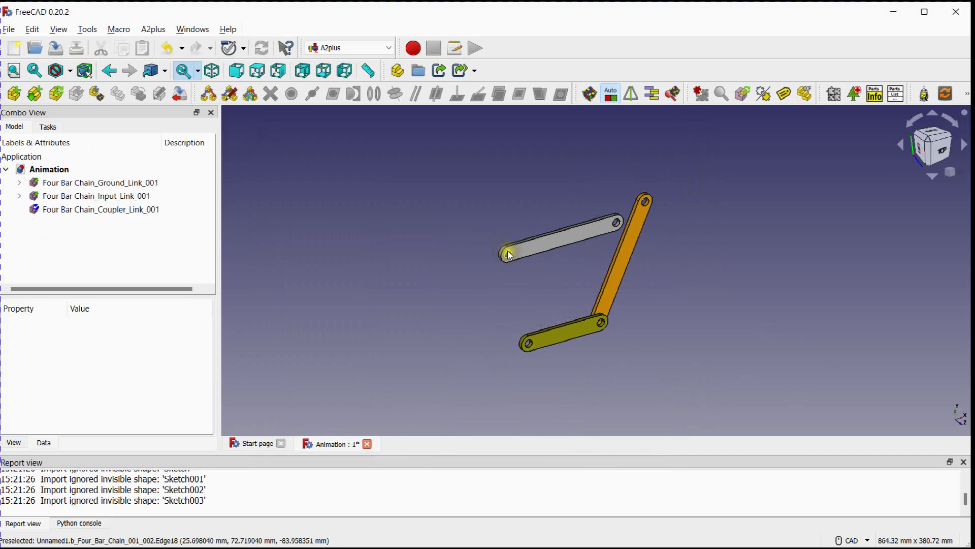
pyautogui.click(510, 254)
pyautogui.scroll(2, 523, 286)
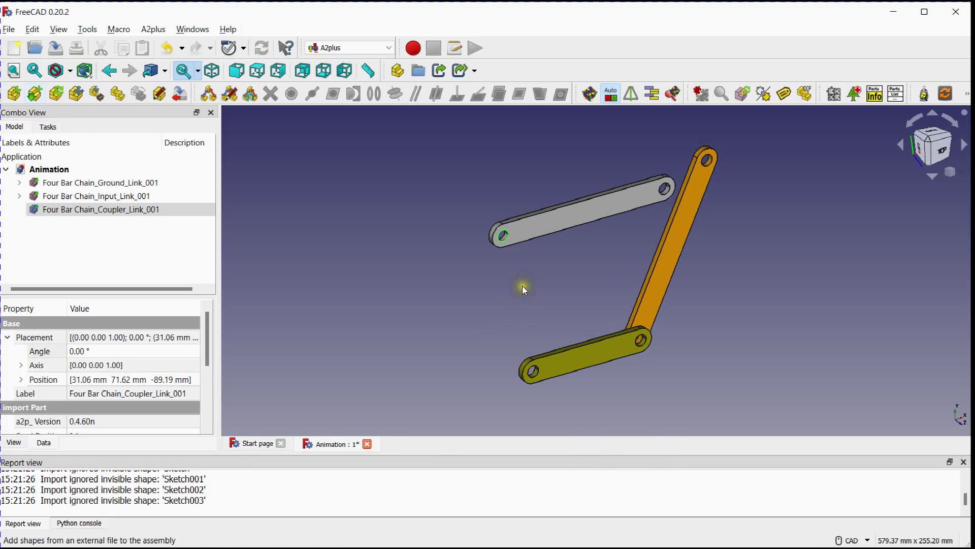
pyautogui.click(524, 288)
# Join the coupler link's near hole to the input link's free hole with a circular edge constraint, direction aligned and offset 0.00 mm
pyautogui.scroll(-2, 523, 286)
pyautogui.scroll(4, 587, 236)
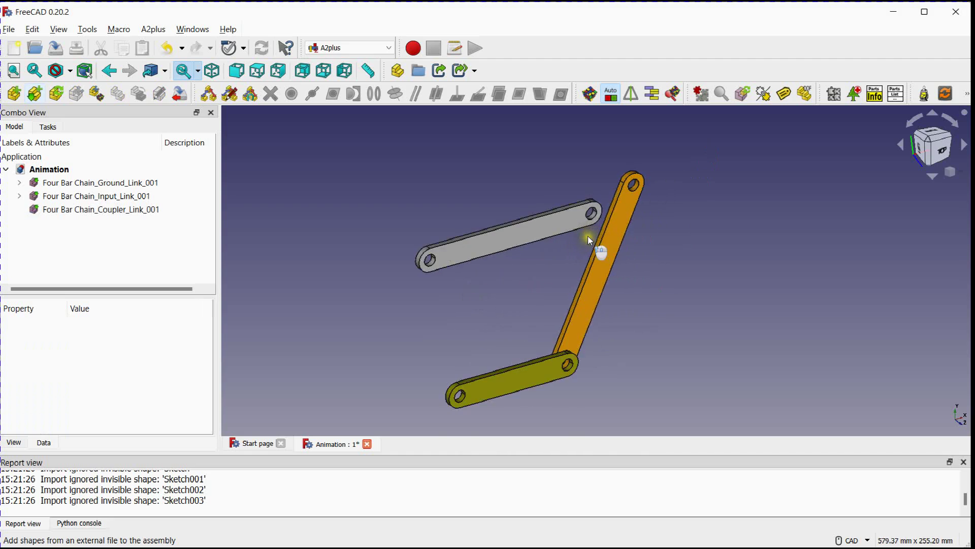
pyautogui.click(594, 210)
pyautogui.scroll(4, 662, 166)
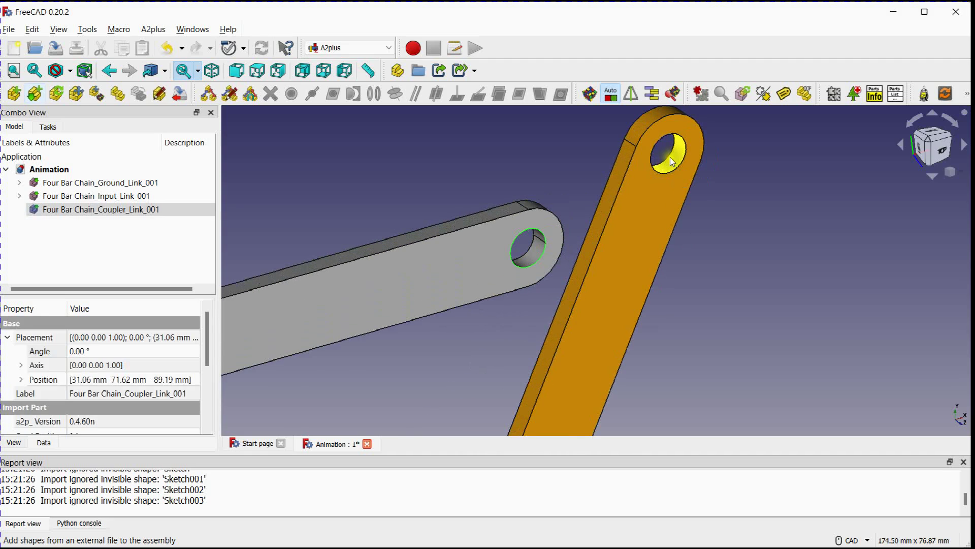
pyautogui.keyDown('ctrl'); pyautogui.click(668, 157); pyautogui.keyUp('ctrl')
pyautogui.scroll(-2, 674, 251)
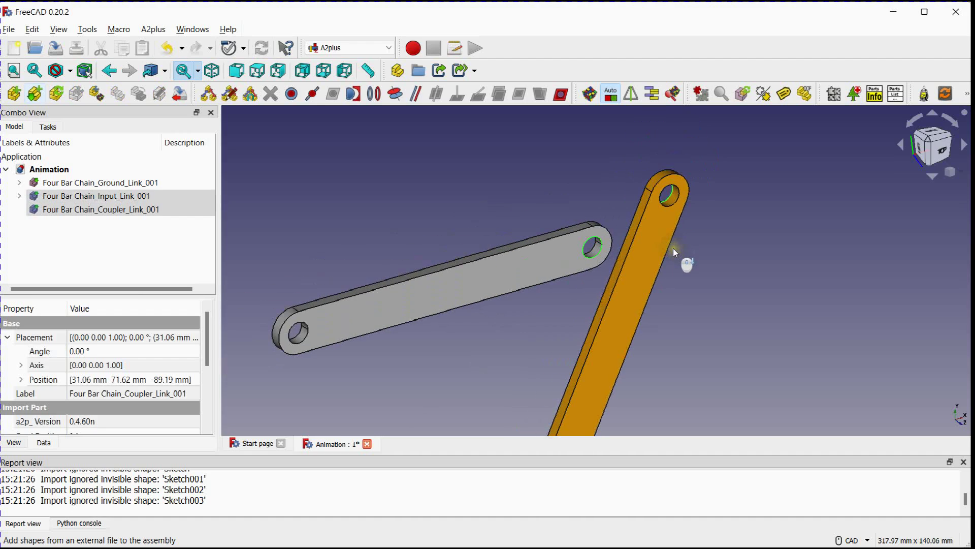
pyautogui.click(378, 98)
pyautogui.scroll(-2, 408, 175)
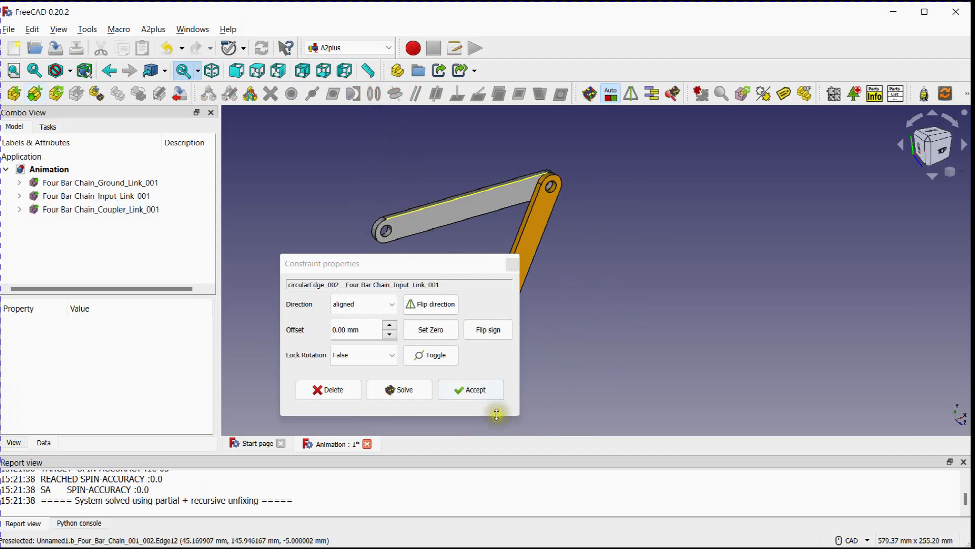
pyautogui.click(473, 392)
pyautogui.moveTo(363, 290); pyautogui.dragTo(438, 279, button='middle')
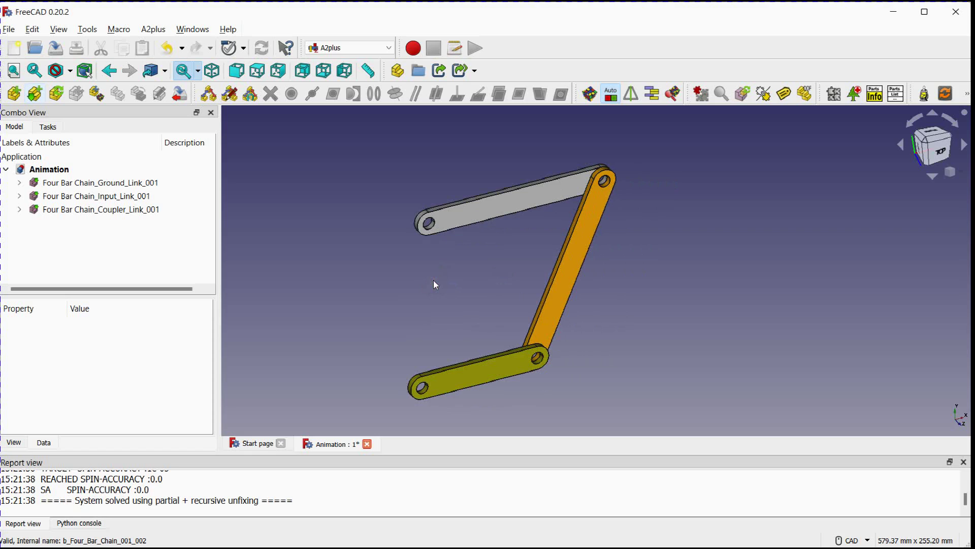
# Import Output_Link from Four Bar Chain.FCStd and place it in the open space beside the free ends of the coupler and ground links
pyautogui.click(34, 93)
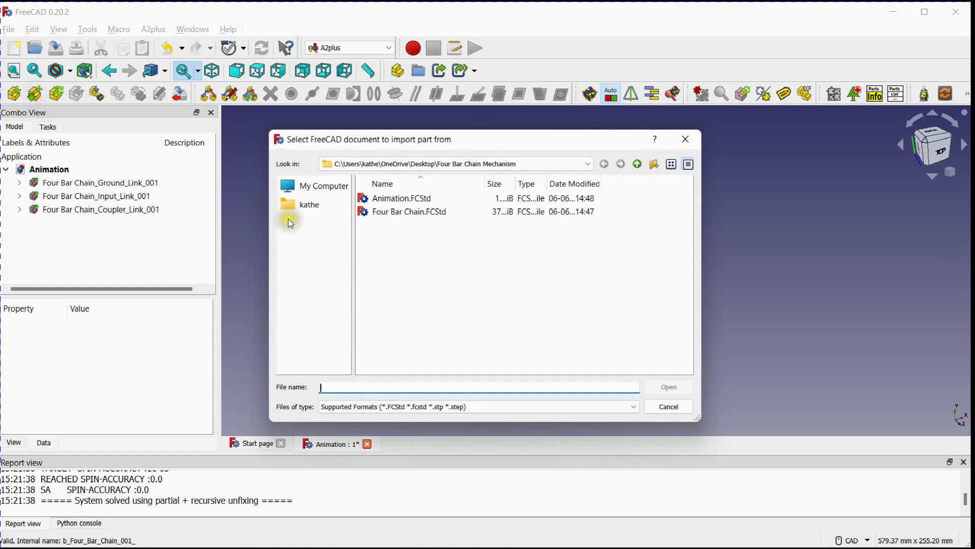
pyautogui.click(401, 211)
pyautogui.click(678, 387)
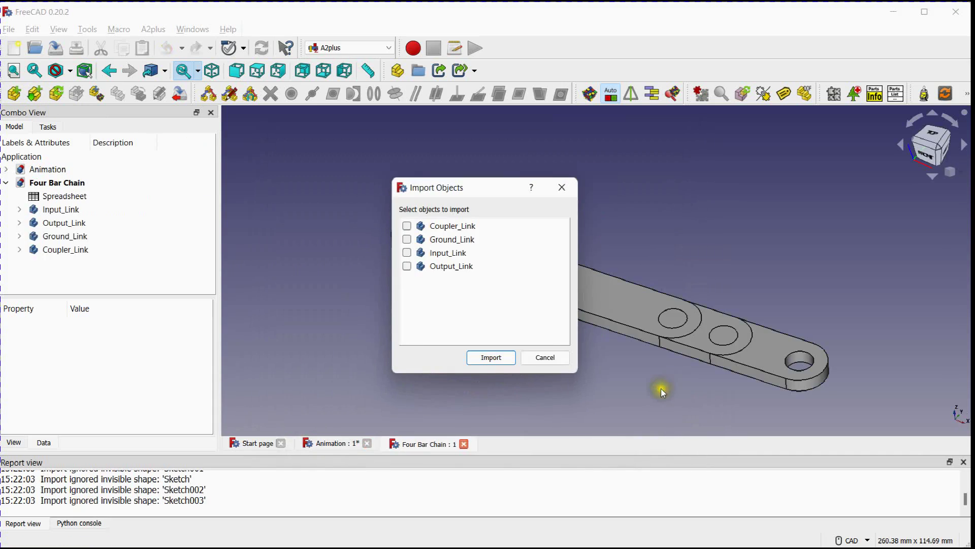
pyautogui.click(407, 266)
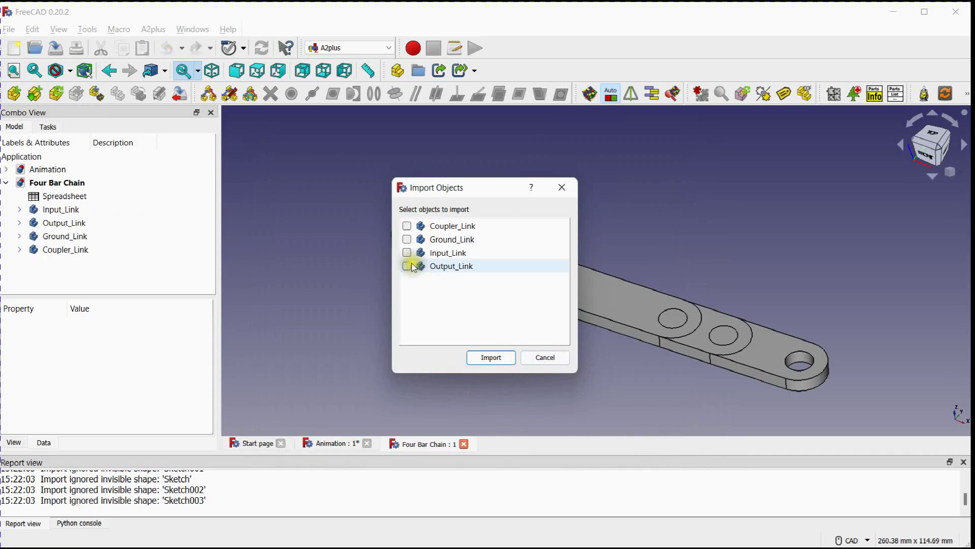
pyautogui.click(495, 359)
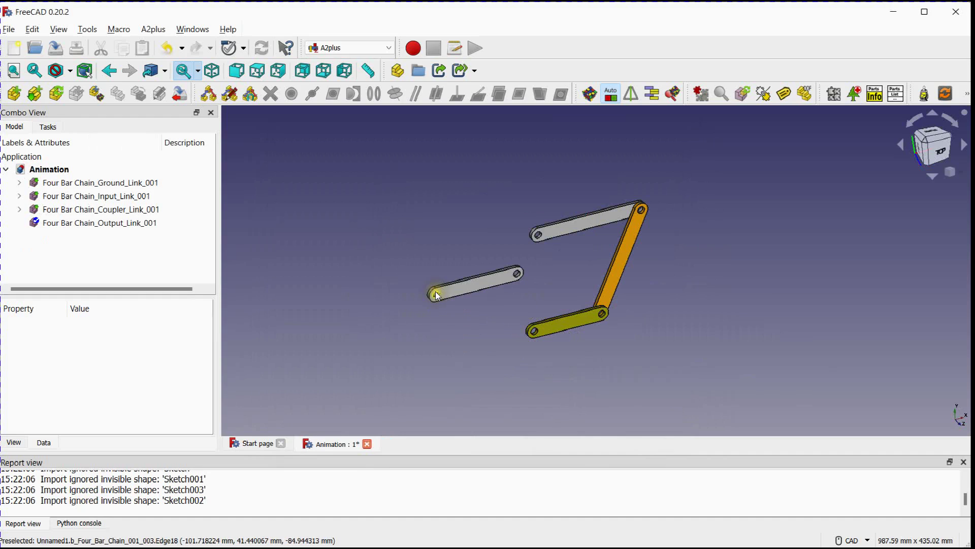
pyautogui.click(436, 297)
# Join the output link's far hole to the coupler link's free hole with a circular edge constraint, direction aligned and offset 0.00 mm
pyautogui.scroll(2, 469, 308)
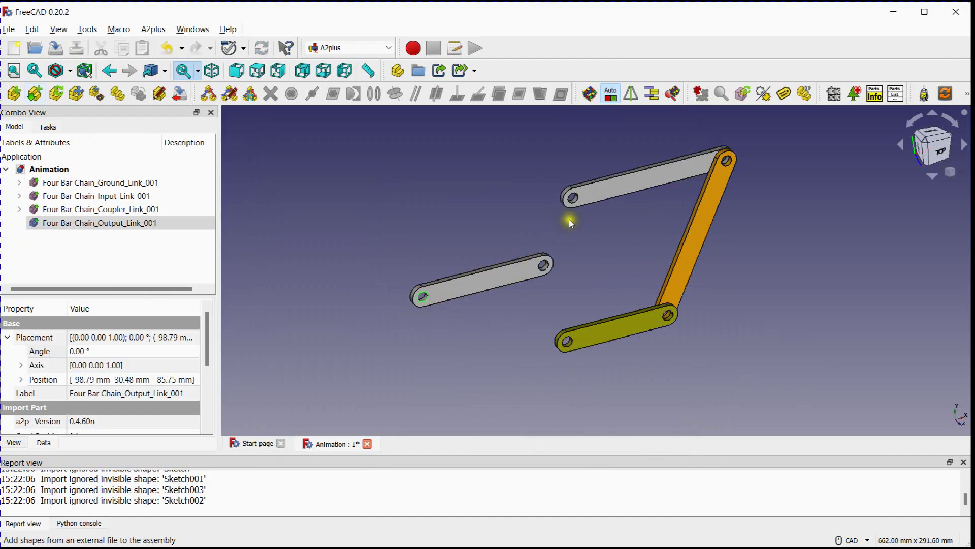
pyautogui.scroll(4, 573, 199)
pyautogui.click(574, 192)
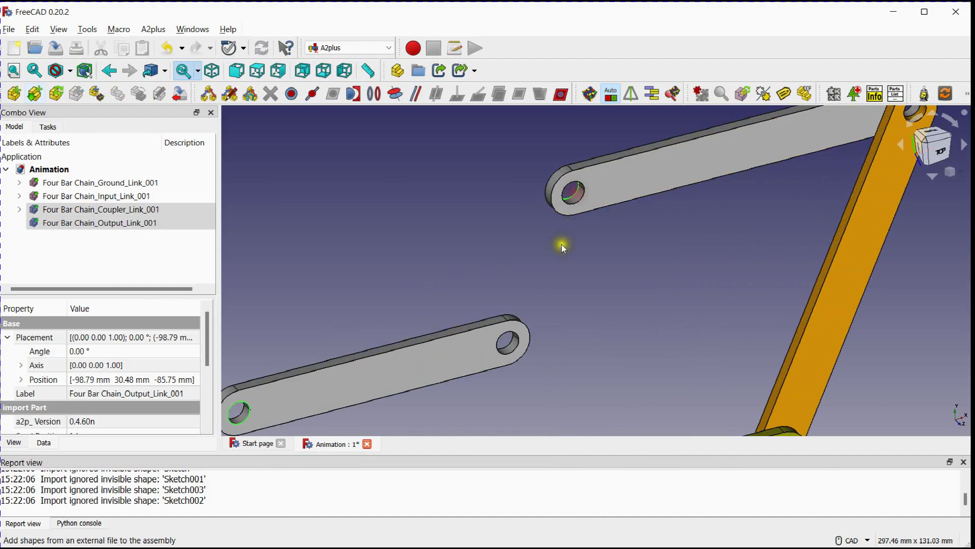
pyautogui.scroll(-5, 562, 254)
pyautogui.click(356, 93)
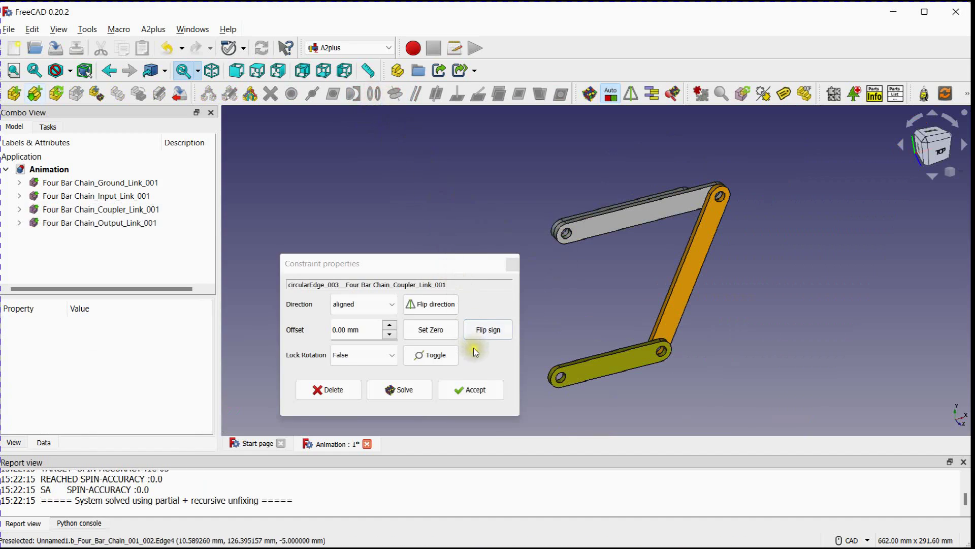
pyautogui.click(483, 396)
# Rotate the output link down towards the ground link's free end by setting its placement angle to -96°
pyautogui.click(111, 227)
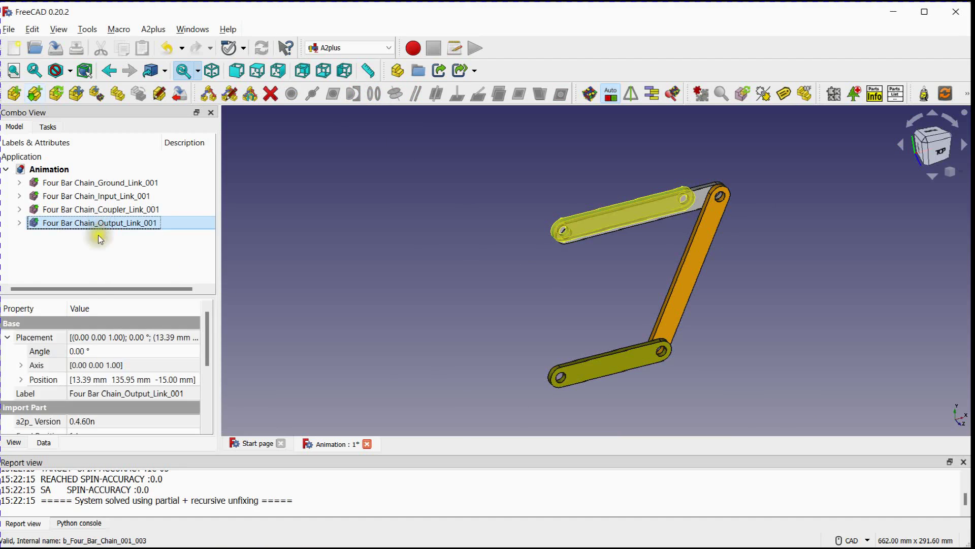
pyautogui.click(92, 352)
pyautogui.scroll(-20, 91, 352)
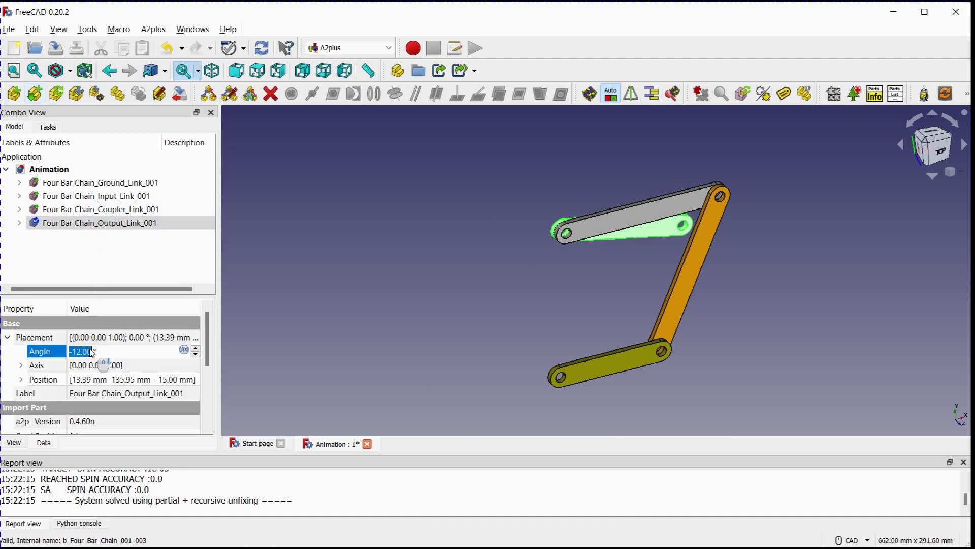
pyautogui.scroll(-20, 92, 351)
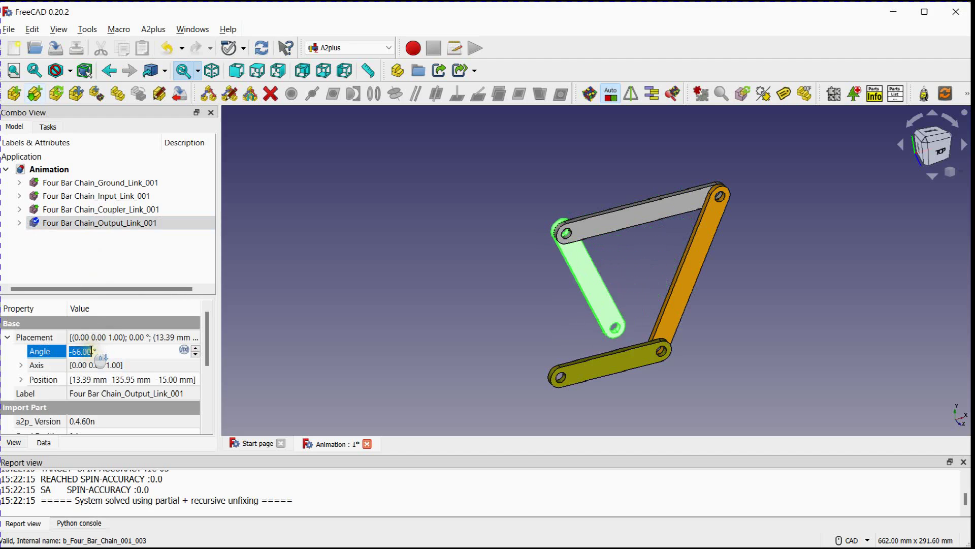
pyautogui.scroll(-16, 91, 352)
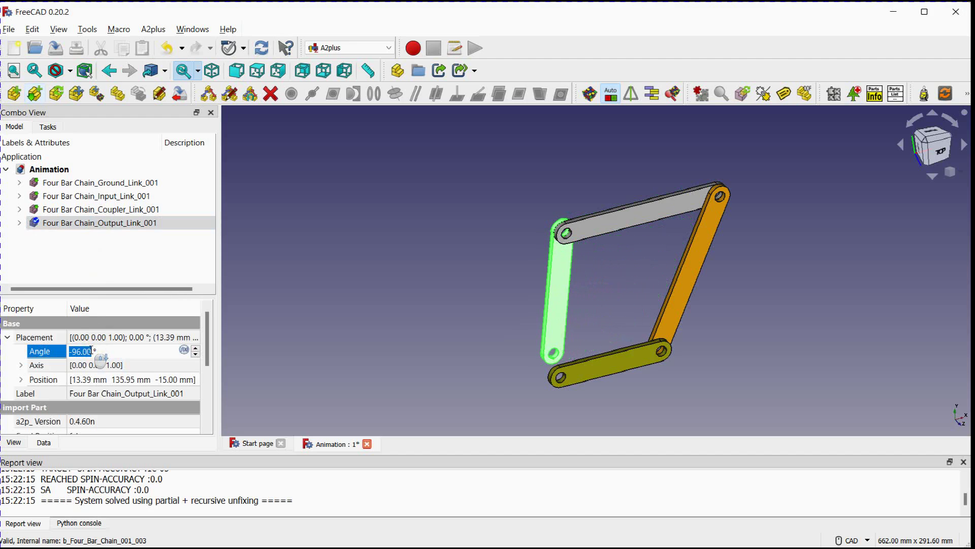
pyautogui.click(377, 330)
# Align the output link's free hole with the ground link's free hole using an axis coincident constraint, direction aligned and lock rotation False
pyautogui.scroll(3, 476, 343)
pyautogui.moveTo(475, 343); pyautogui.dragTo(300, 309, button='middle')
pyautogui.scroll(2, 445, 328)
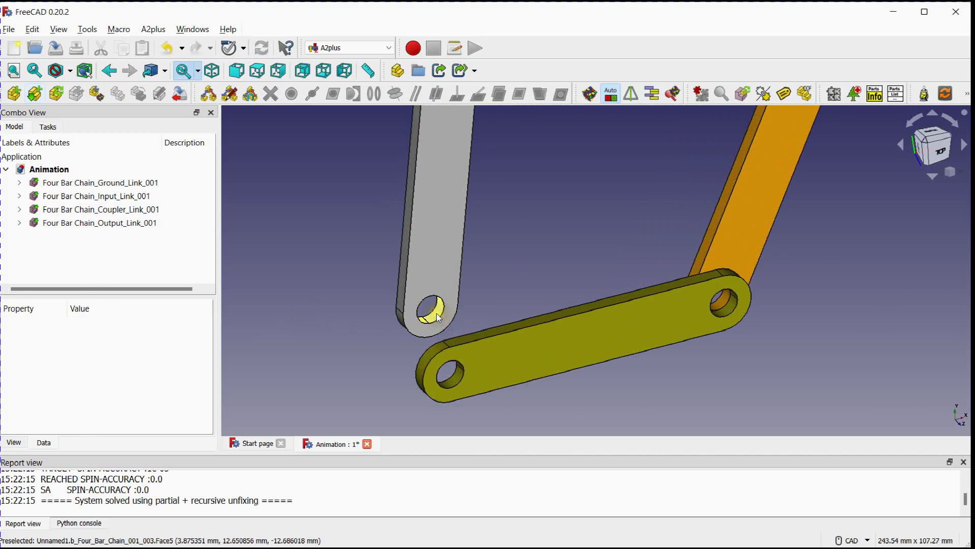
pyautogui.click(437, 313)
pyautogui.keyDown('ctrl'); pyautogui.click(452, 380); pyautogui.keyUp('ctrl')
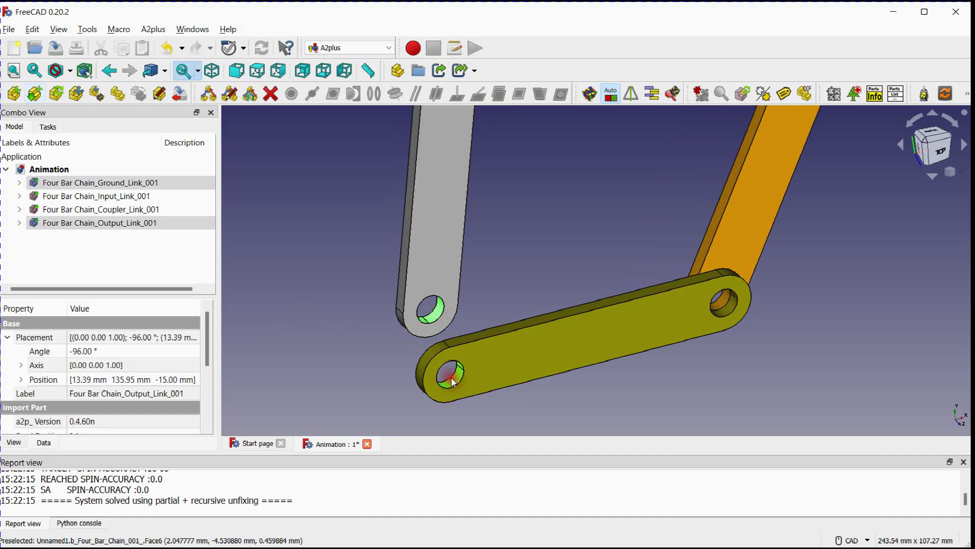
pyautogui.scroll(-5, 518, 261)
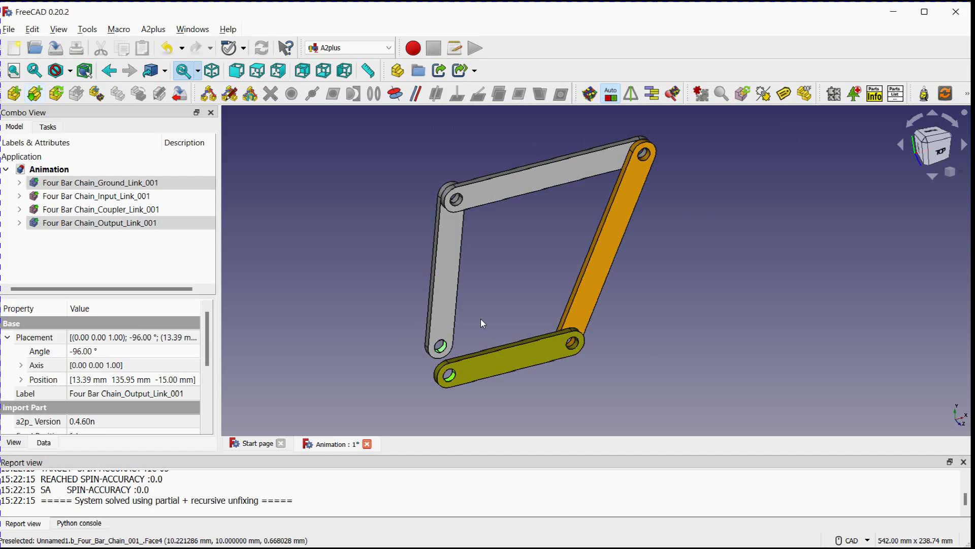
pyautogui.click(395, 93)
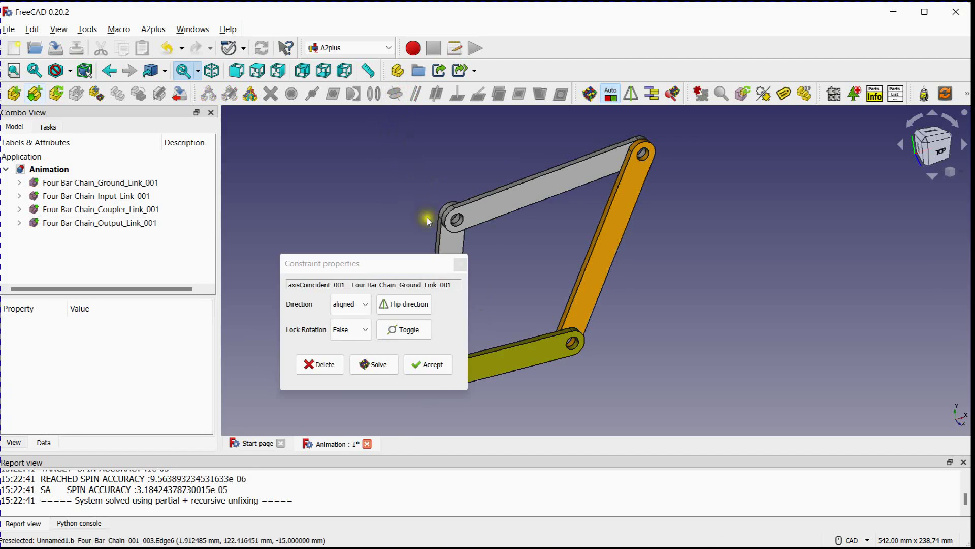
pyautogui.click(429, 364)
# View the assembly squarely from the top and set the coupler link's shape color to bright spring green
pyautogui.moveTo(510, 292); pyautogui.dragTo(429, 257, button='middle')
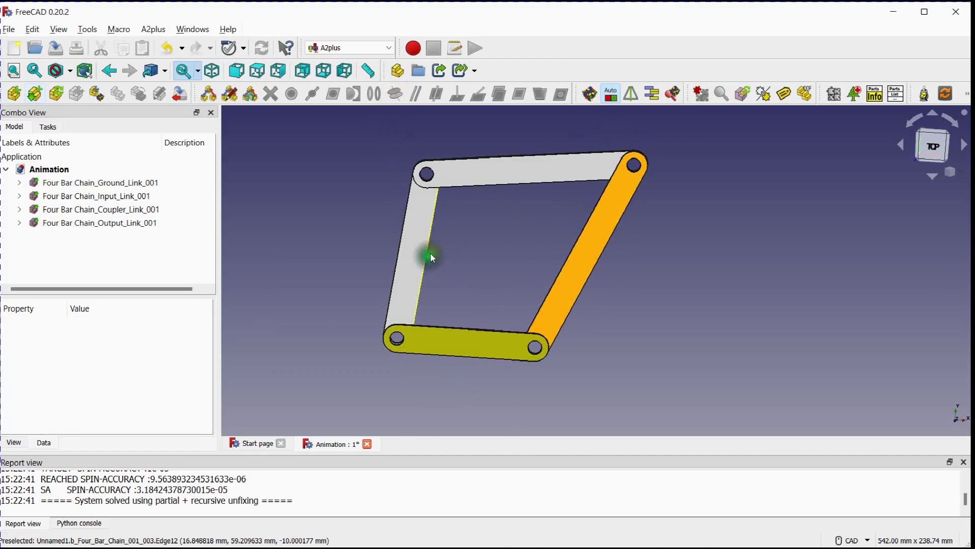
pyautogui.click(937, 138)
pyautogui.moveTo(513, 245); pyautogui.dragTo(567, 264, button='middle')
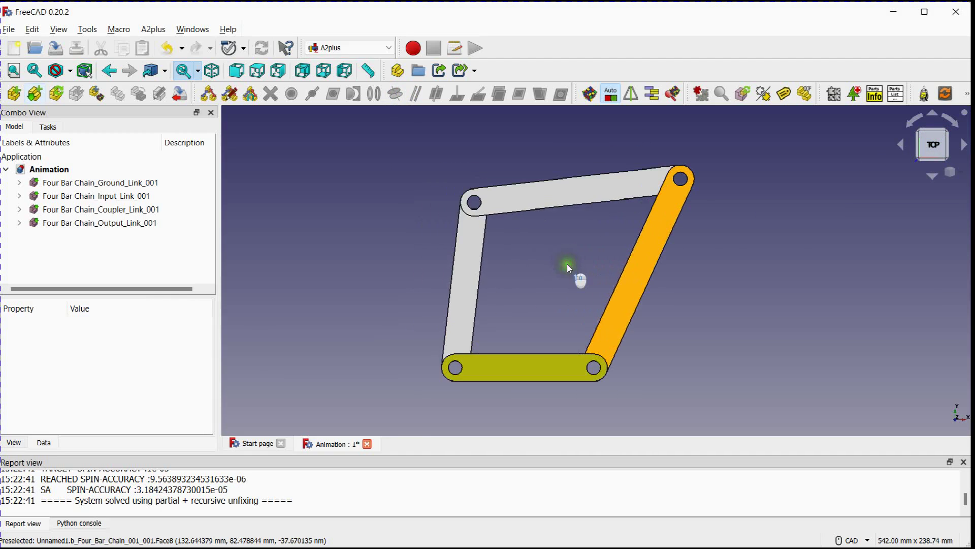
pyautogui.click(528, 194)
pyautogui.rightClick(528, 194)
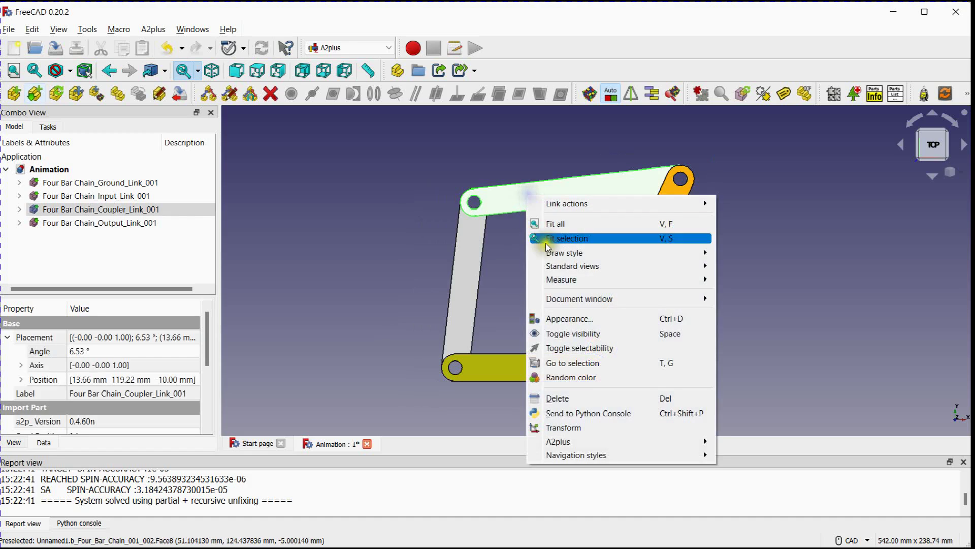
pyautogui.click(563, 319)
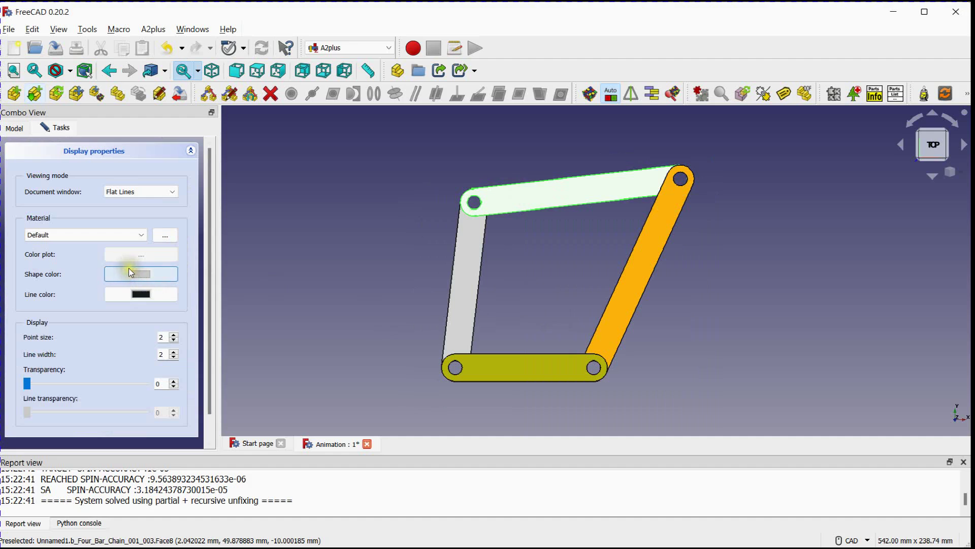
pyautogui.click(141, 274)
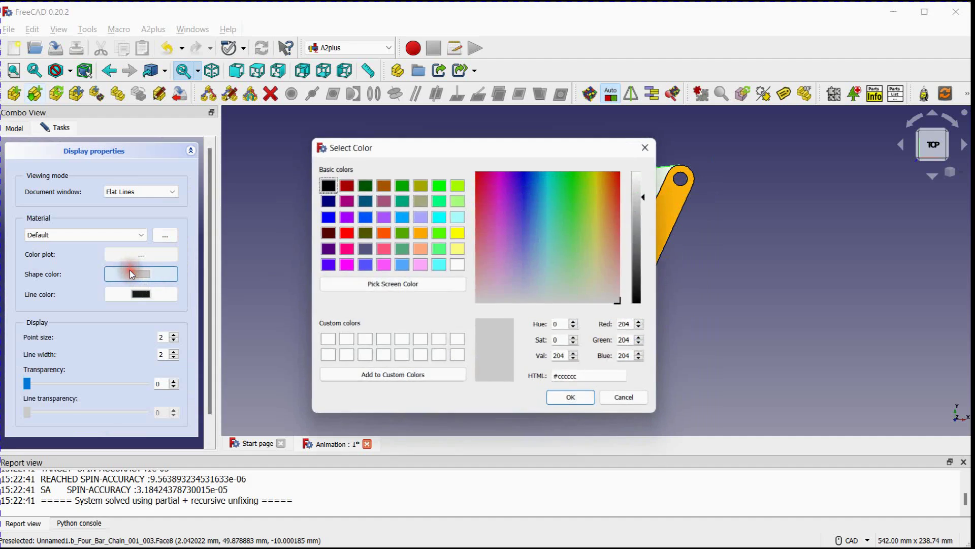
pyautogui.click(440, 201)
pyautogui.click(572, 399)
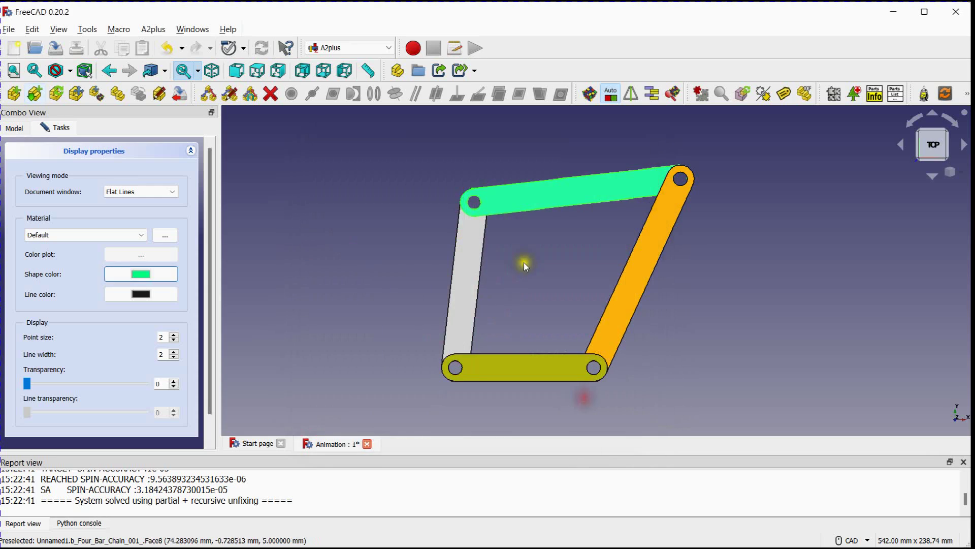
# Set the output link's shape color to red (#ff0000) and close the display properties
pyautogui.click(524, 262)
pyautogui.click(472, 263)
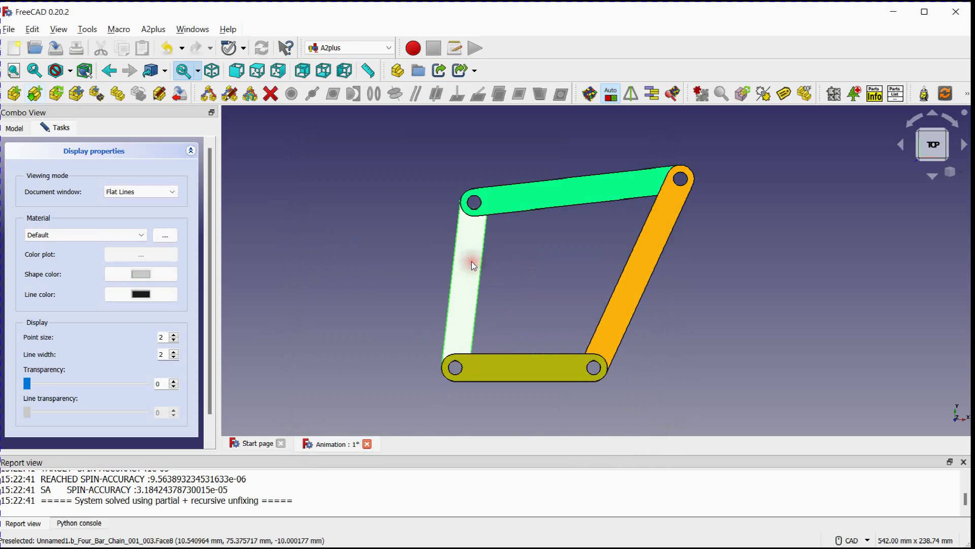
pyautogui.click(156, 274)
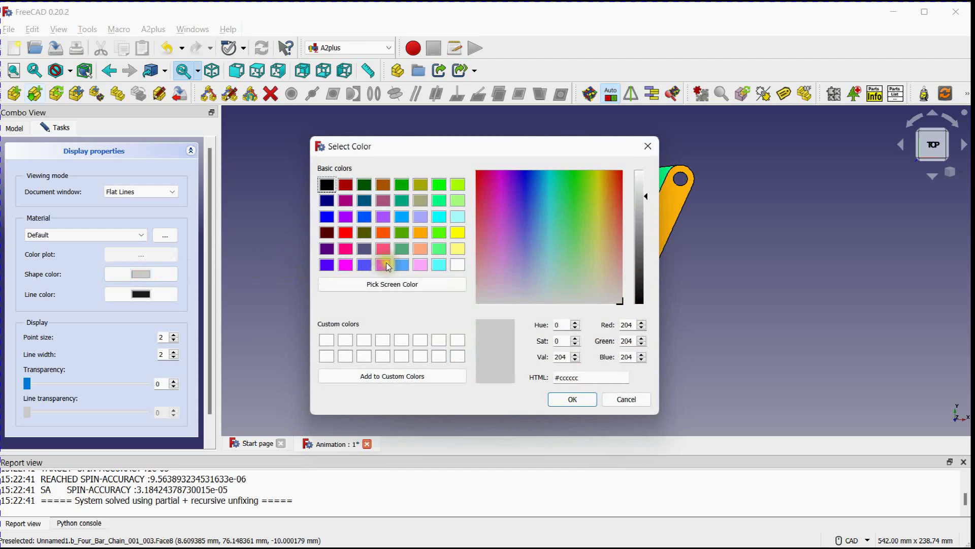
pyautogui.click(346, 232)
pyautogui.click(572, 399)
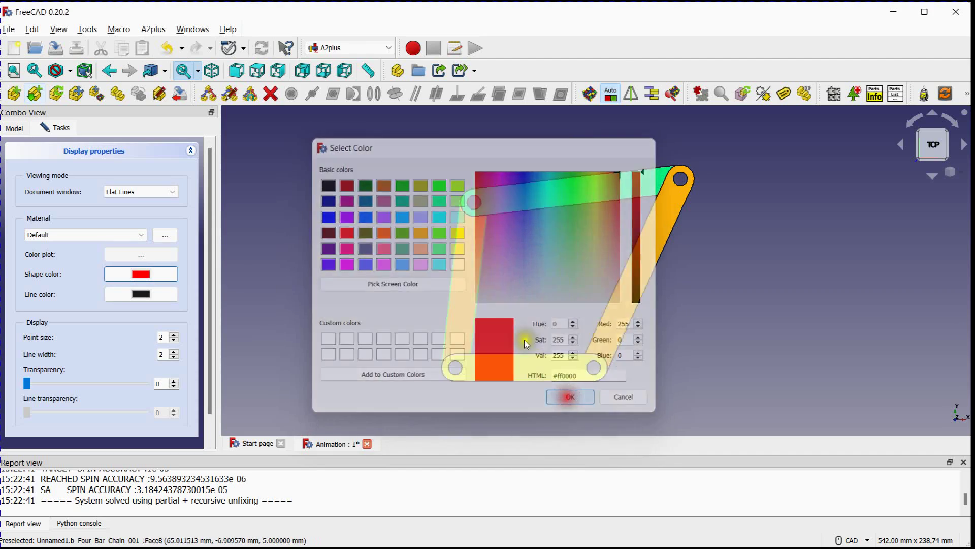
pyautogui.click(510, 285)
pyautogui.click(579, 272)
pyautogui.moveTo(538, 275); pyautogui.dragTo(543, 272, button='middle')
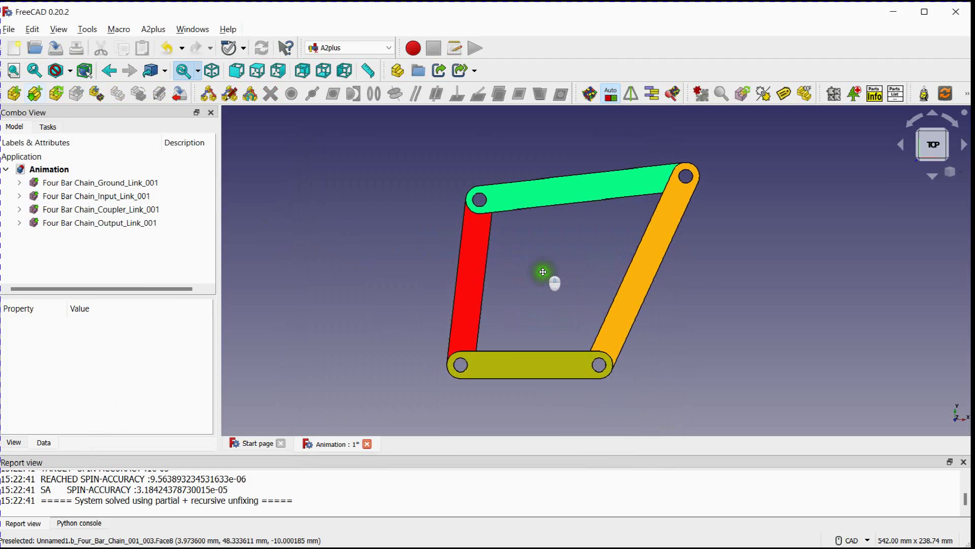
# Set the input link's placement angle to 26.30° and solve the assembly constraints so the other links follow
pyautogui.click(68, 200)
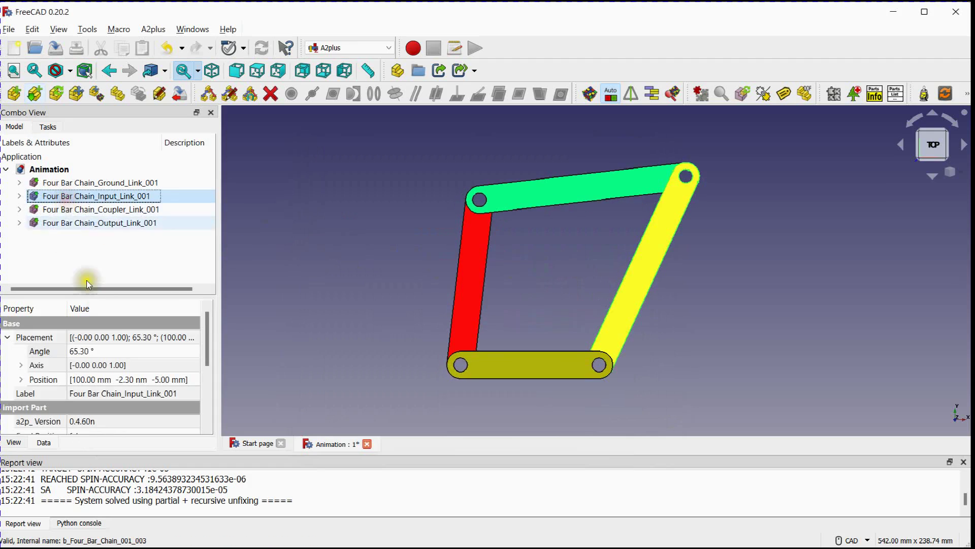
pyautogui.click(109, 350)
pyautogui.scroll(-9, 109, 351)
pyautogui.scroll(-20, 109, 351)
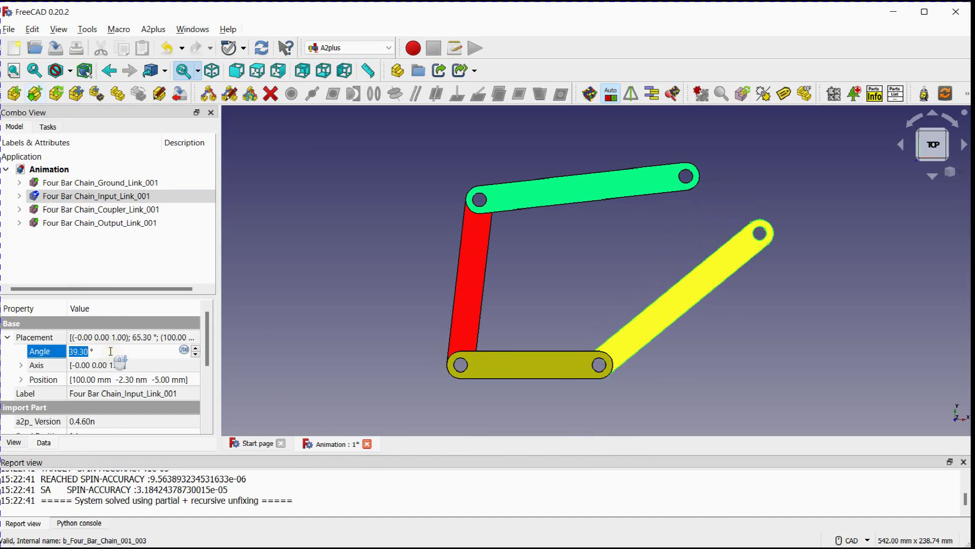
pyautogui.click(311, 283)
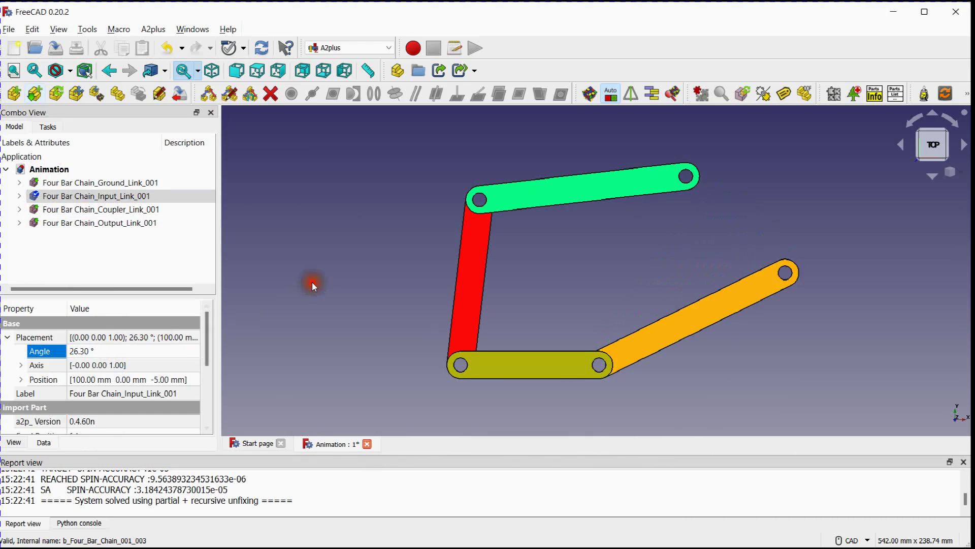
pyautogui.click(589, 94)
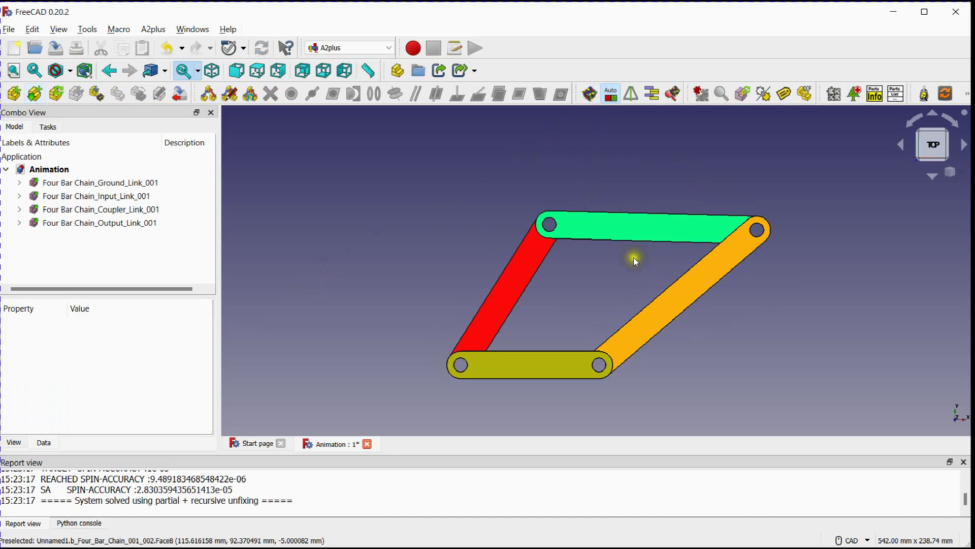
pyautogui.moveTo(445, 211); pyautogui.dragTo(437, 190, button='middle')
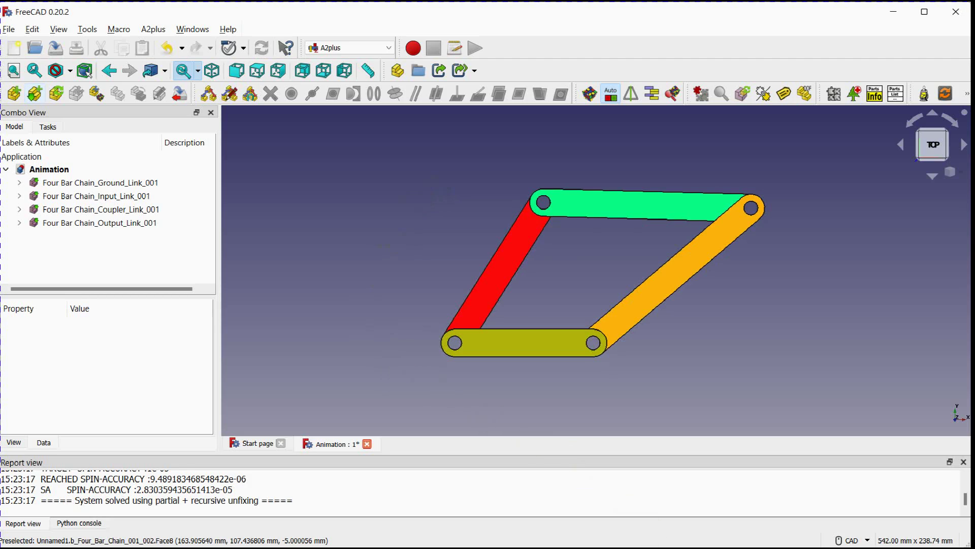
# Compare the a2p_SolverCommand line in the Python console with its two occurrences in animation.py in Notepad++
pyautogui.click(79, 523)
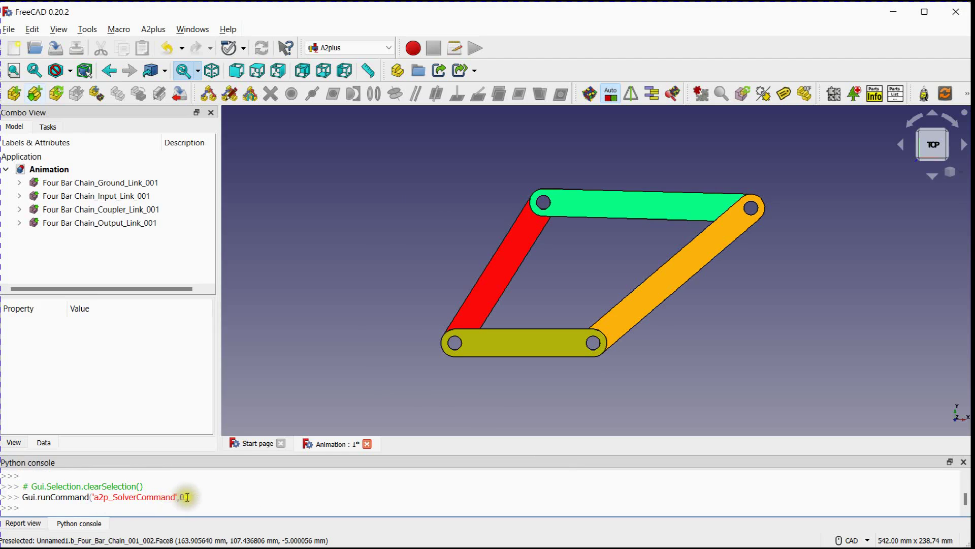
pyautogui.moveTo(188, 497); pyautogui.dragTo(24, 492)
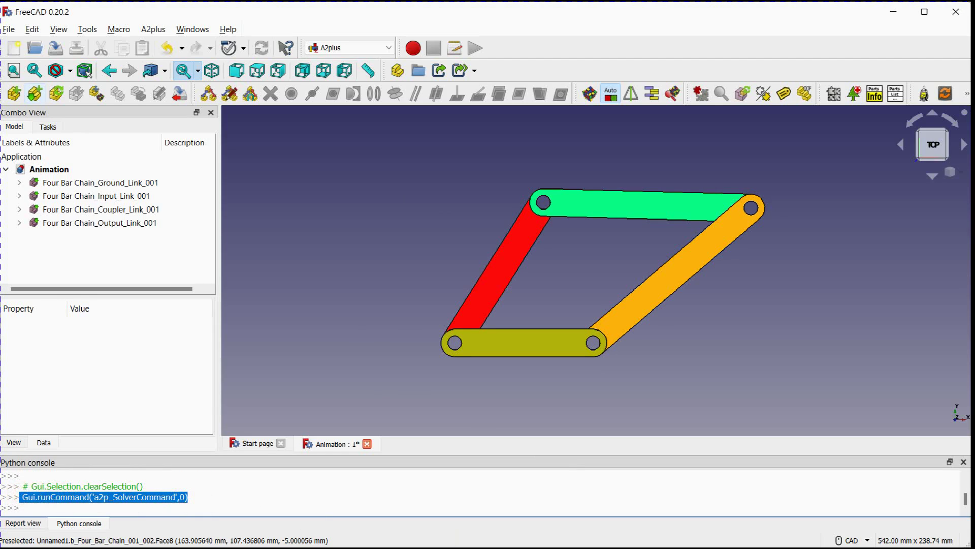
pyautogui.hotkey('alt', 'Tab')
pyautogui.scroll(-4, 274, 340)
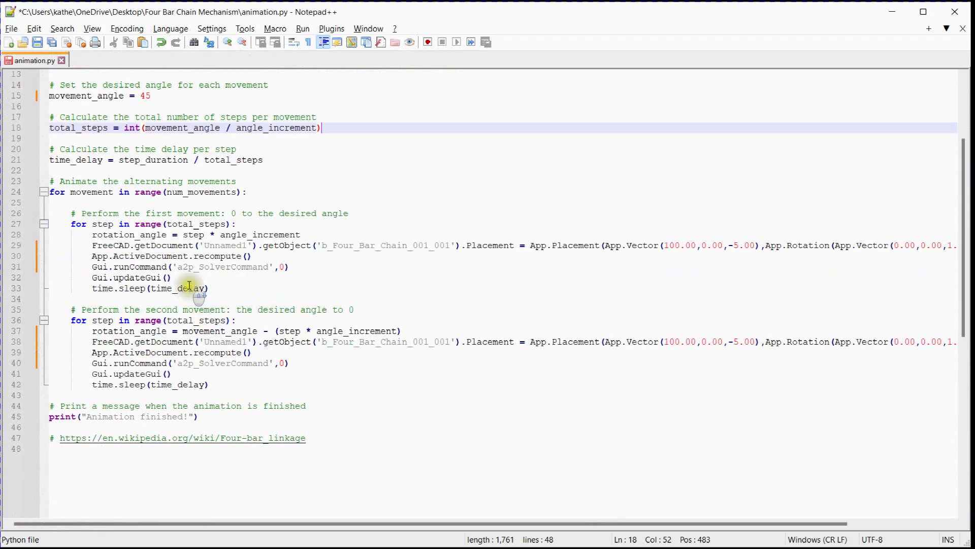
pyautogui.moveTo(297, 267); pyautogui.dragTo(94, 267)
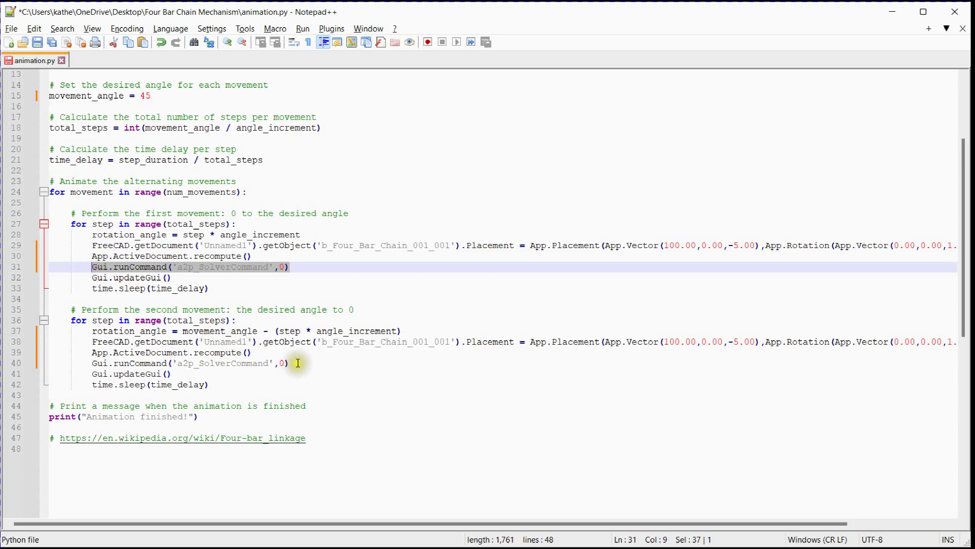
pyautogui.moveTo(297, 362); pyautogui.dragTo(98, 359)
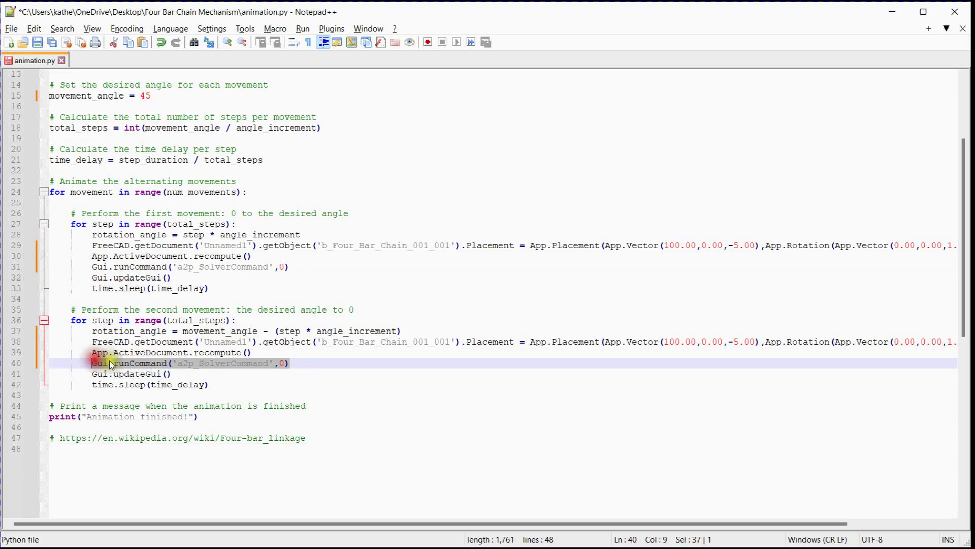
pyautogui.scroll(4, 284, 390)
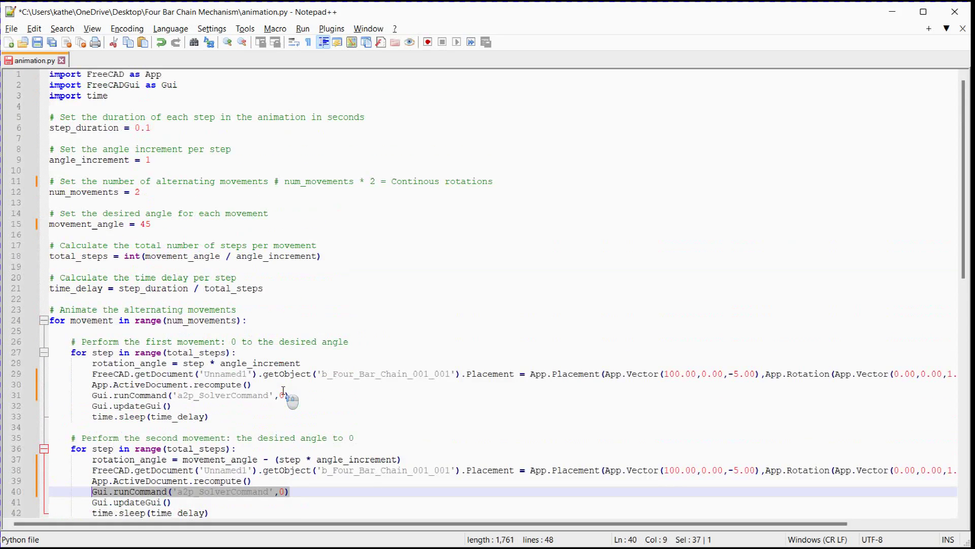
# Copy the entire animation.py script and paste it into FreeCAD's Python console to run the linkage animation
pyautogui.click(312, 293)
pyautogui.hotkey('ctrl', 'a')
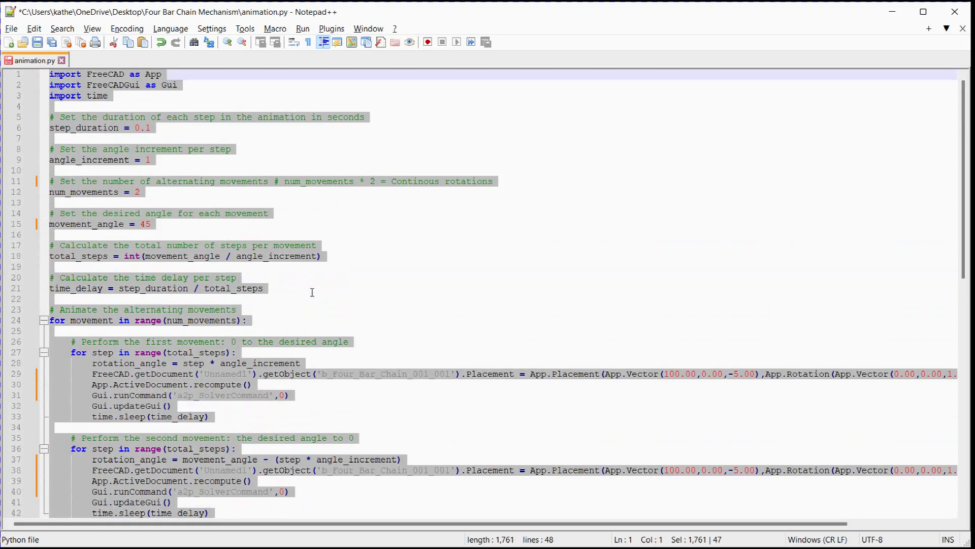
pyautogui.scroll(-3, 312, 292)
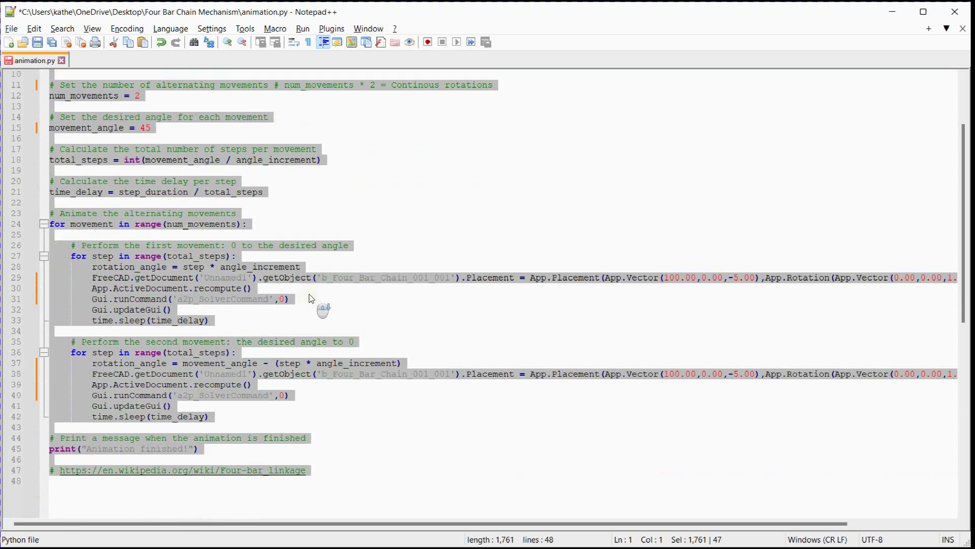
pyautogui.scroll(-2, 310, 295)
pyautogui.scroll(5, 310, 295)
pyautogui.moveTo(423, 524); pyautogui.dragTo(370, 526)
pyautogui.scroll(-4, 355, 440)
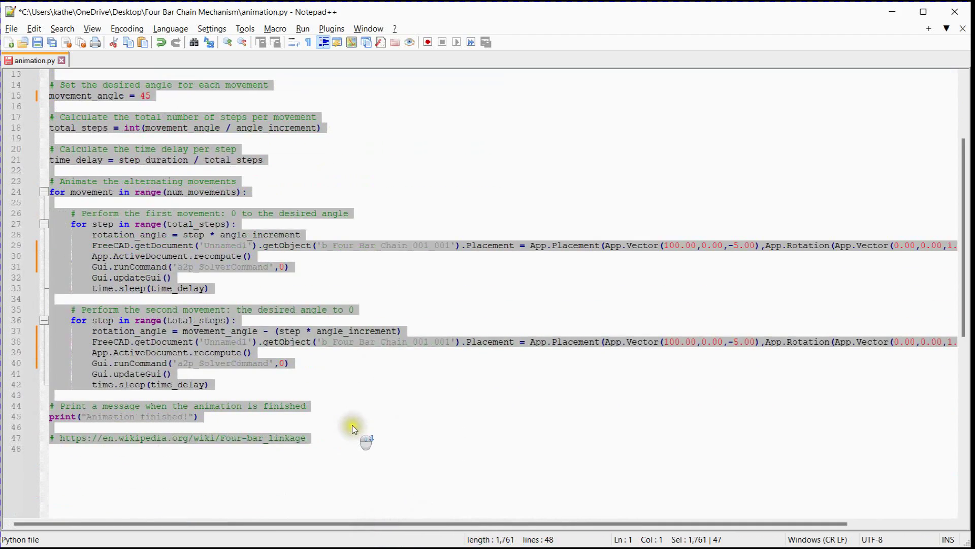
pyautogui.scroll(4, 352, 426)
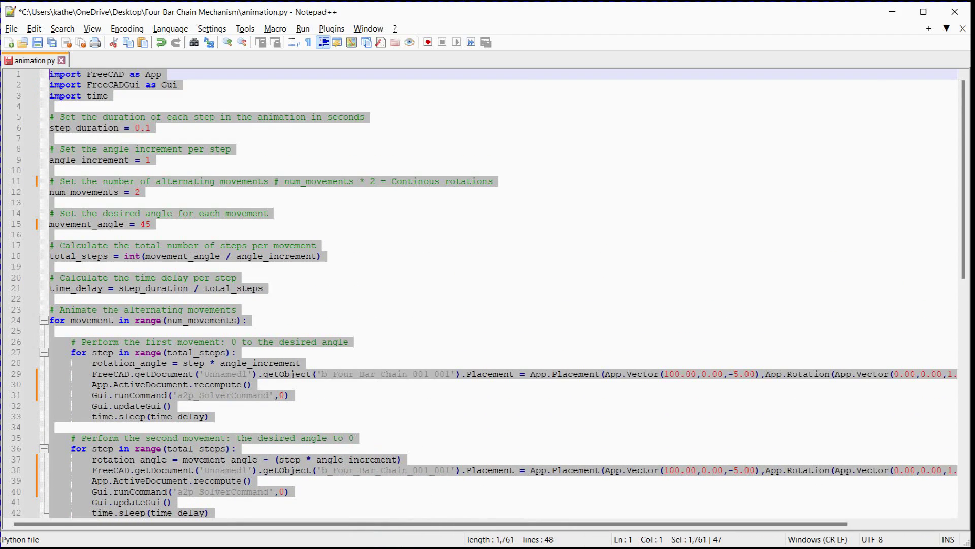
pyautogui.hotkey('alt', 'Tab')
pyautogui.click(114, 509)
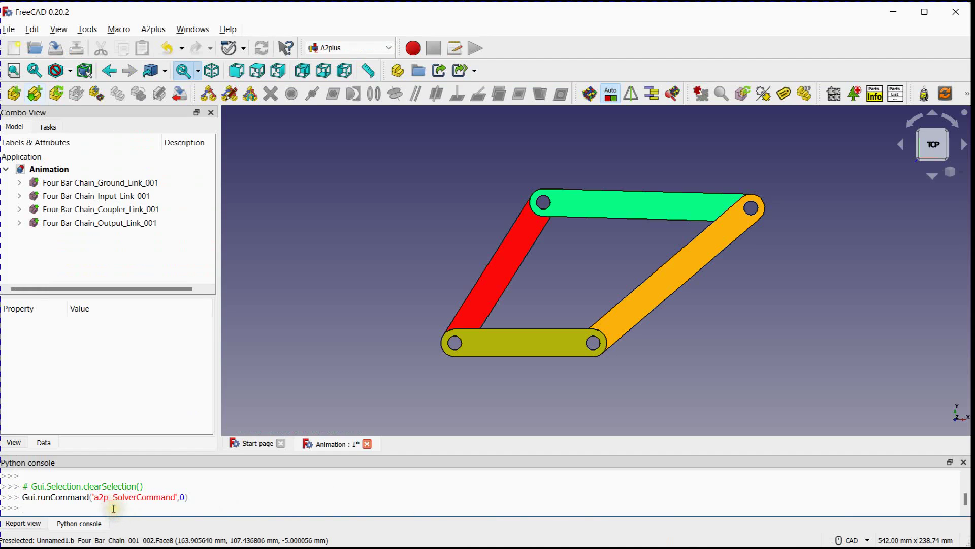
pyautogui.write("Gui.runCommand('a2p_SolverCommand',0)     Gui.updateGui()     time.sleep(time_delay)")
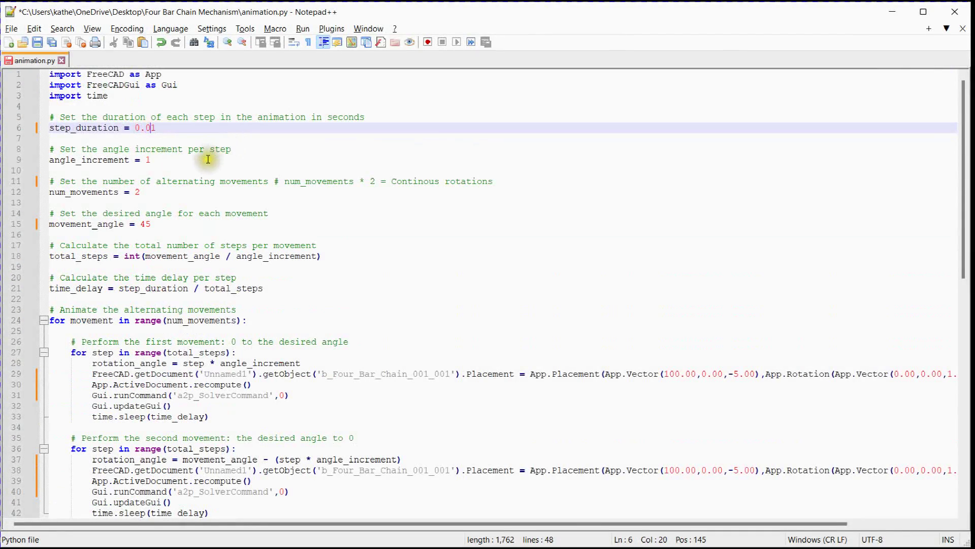
# In animation.py, set movement_angle to 360 and change the minus to a plus in the second movement's rotation_angle formula
pyautogui.doubleClick(141, 224)
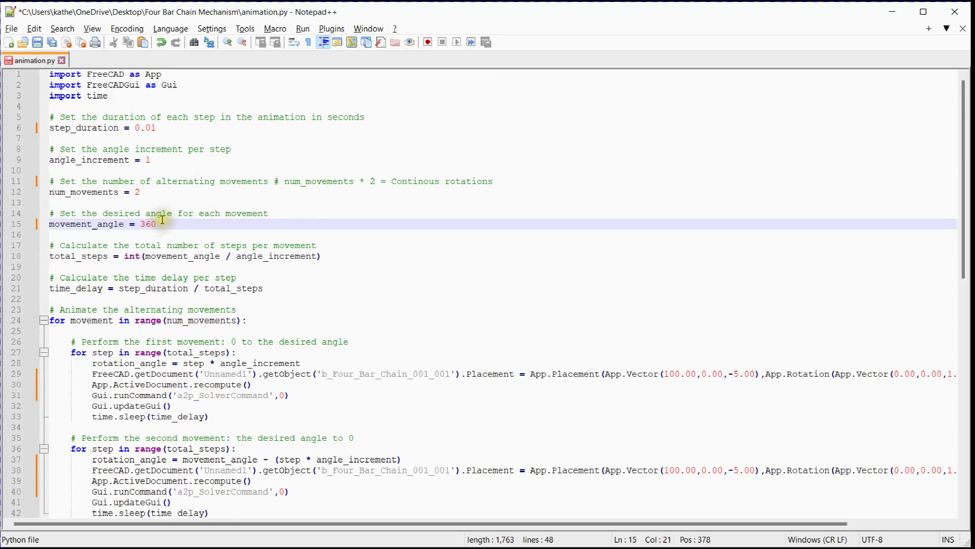
pyautogui.write('360')
pyautogui.scroll(-3, 243, 351)
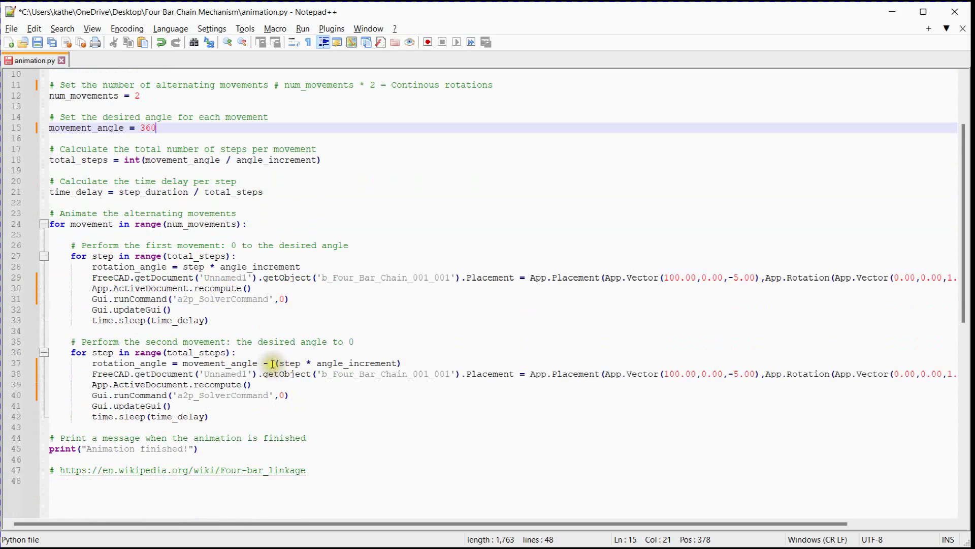
pyautogui.click(268, 363)
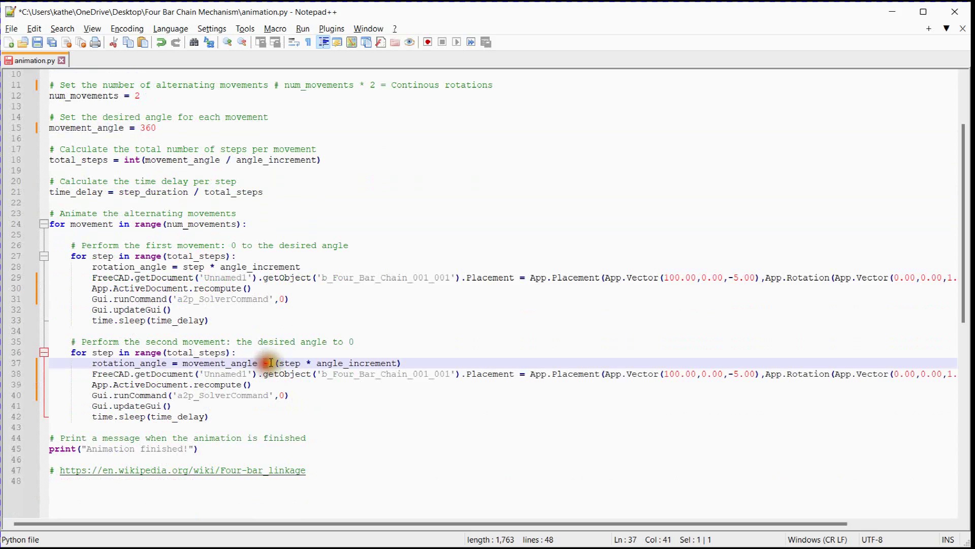
pyautogui.write('+')
pyautogui.scroll(3, 331, 343)
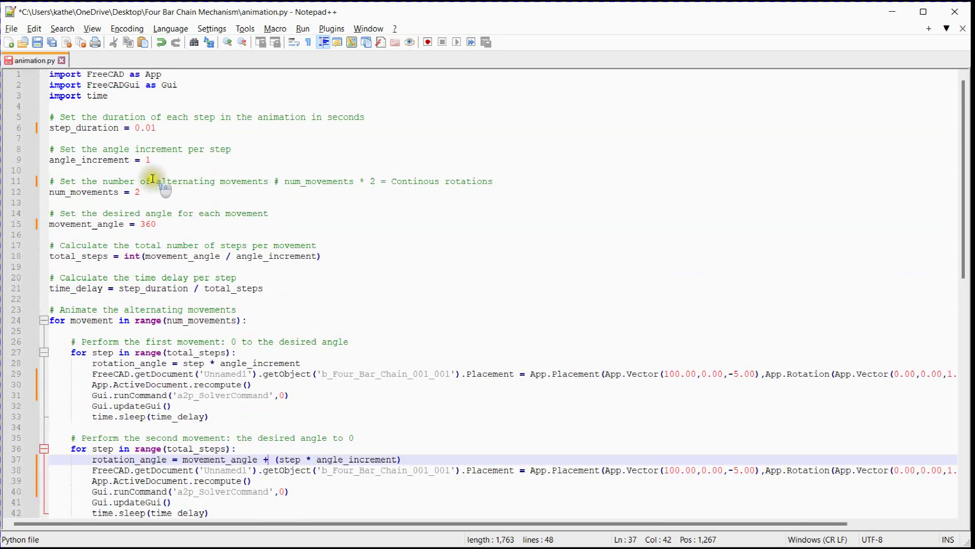
# Check num_movements and its continuous-rotations comment, then copy the whole animation.py script into FreeCAD's Python console to run it
pyautogui.doubleClick(139, 192)
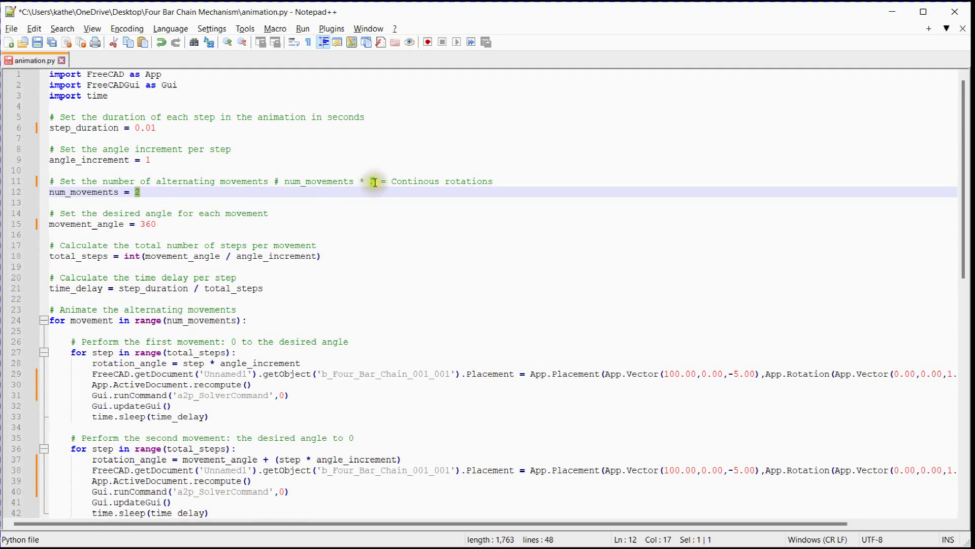
pyautogui.moveTo(394, 181); pyautogui.dragTo(486, 180)
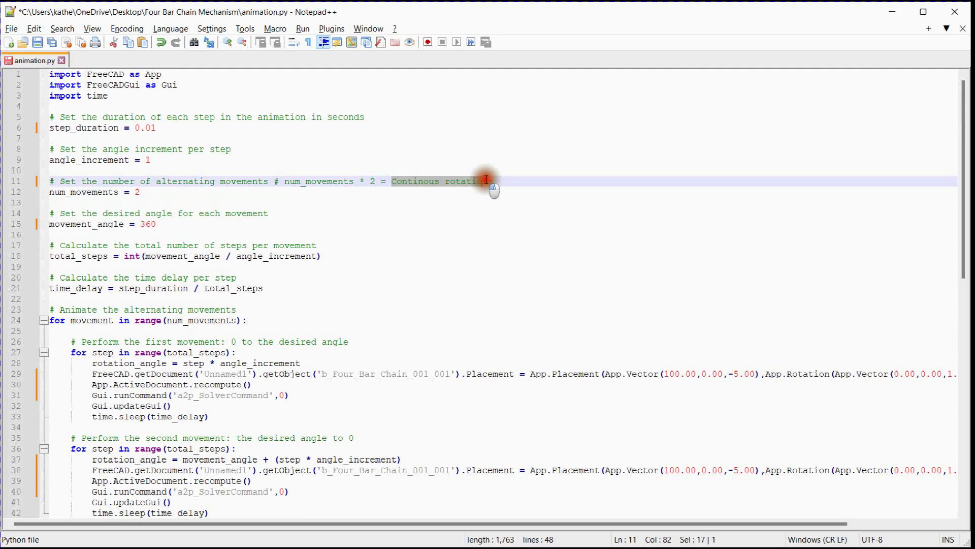
pyautogui.click(508, 181)
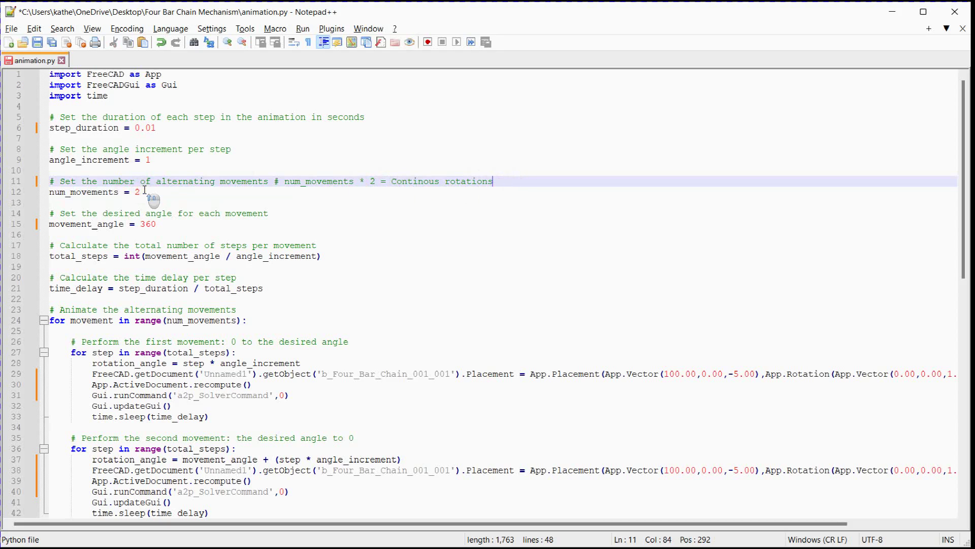
pyautogui.hotkey('ctrl', 'a')
pyautogui.hotkey('ctrl', 'c')
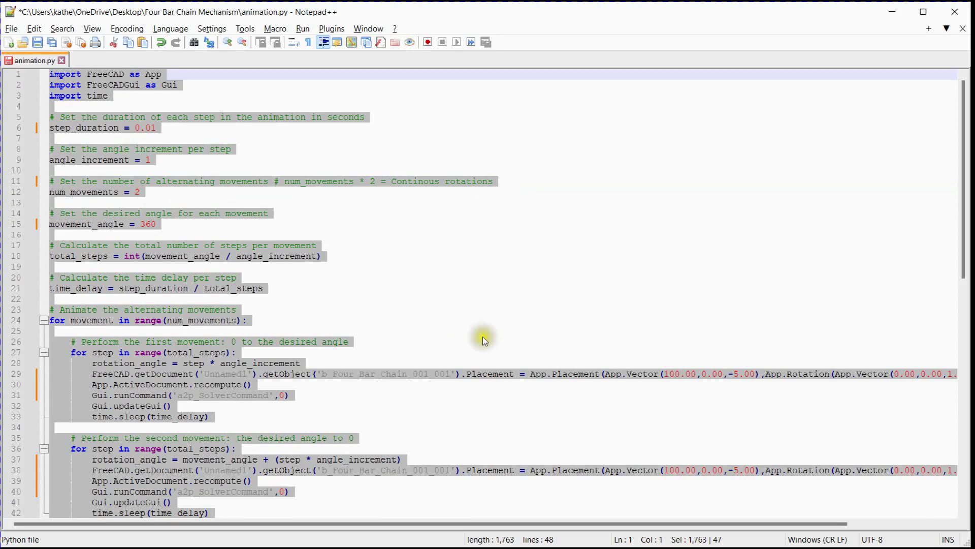
pyautogui.click(61, 494)
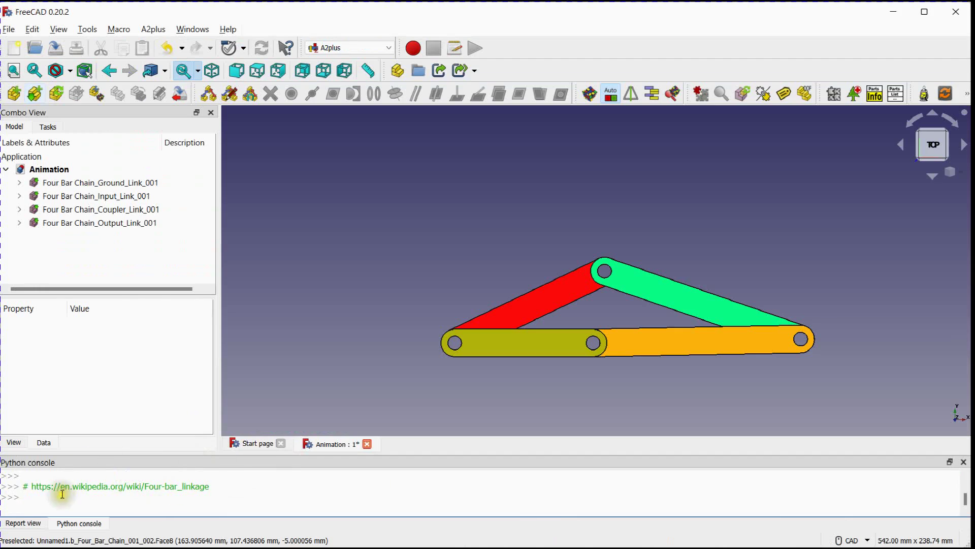
pyautogui.hotkey('ctrl', 'v')
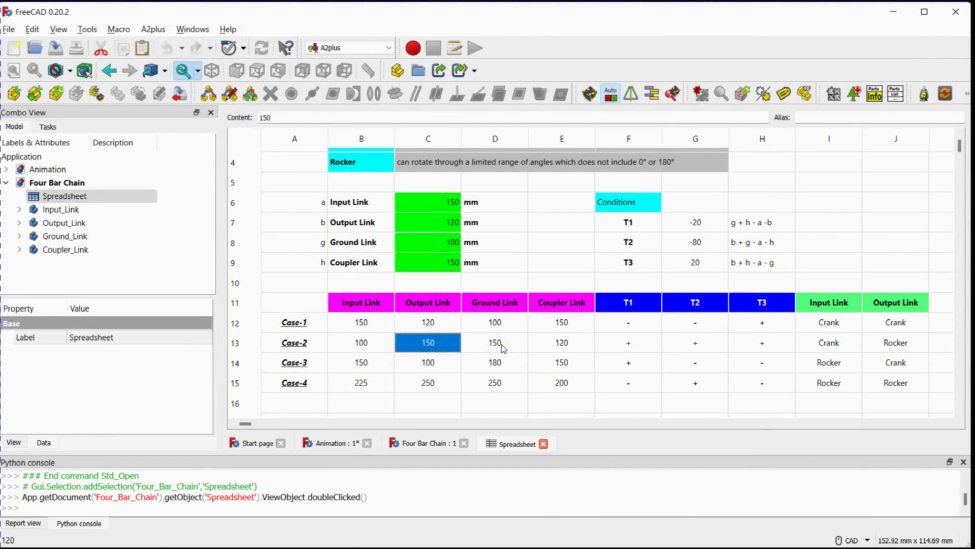
# Apply the Case-2 lengths in the spreadsheet: input link 100 mm, output link 150 mm, ground link 150 mm and coupler link 120 mm
pyautogui.click(502, 346)
pyautogui.click(559, 343)
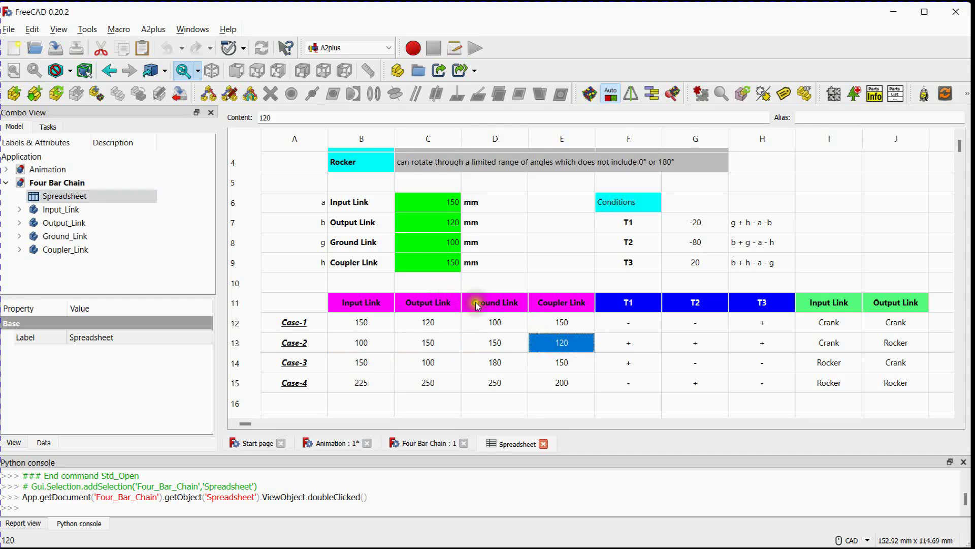
pyautogui.click(420, 205)
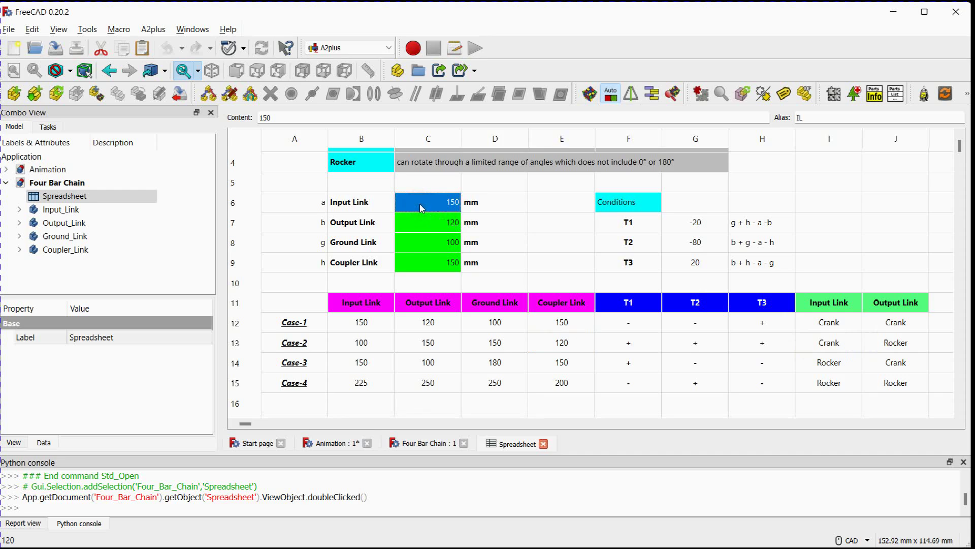
pyautogui.write('100')
pyautogui.press('Return')
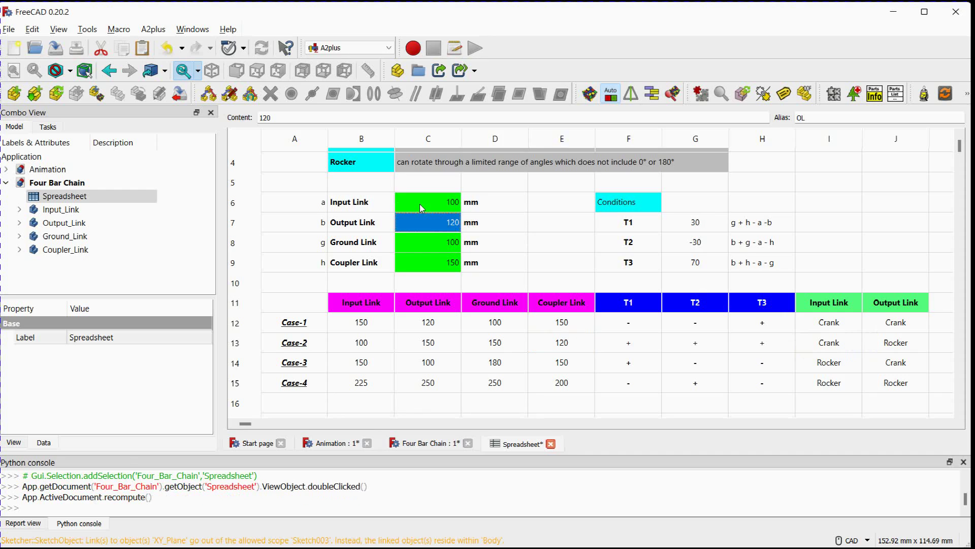
pyautogui.write('15')
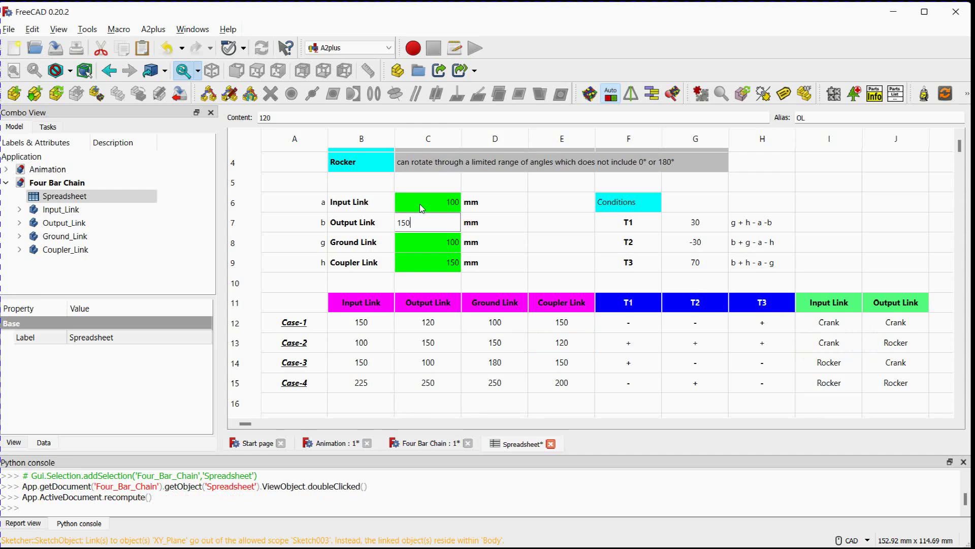
pyautogui.press('Return')
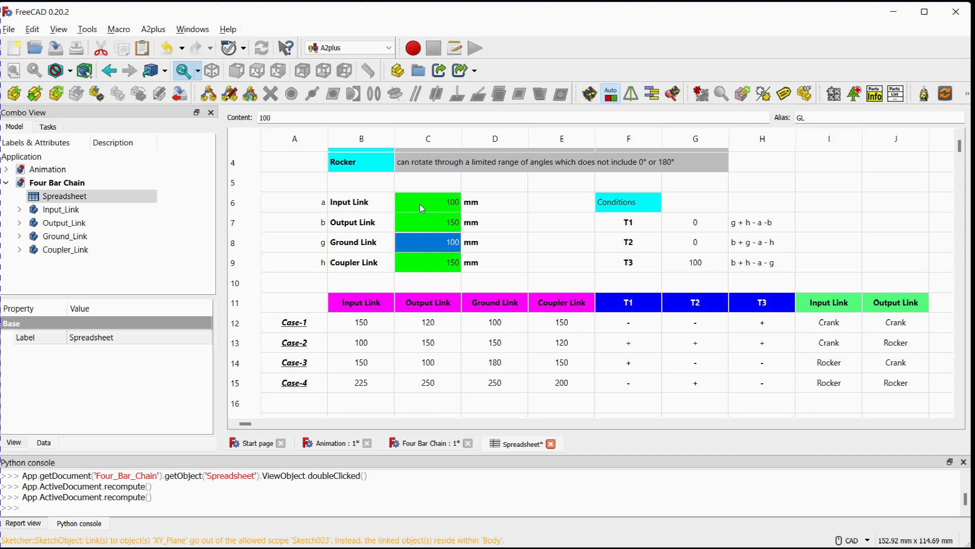
pyautogui.write('150')
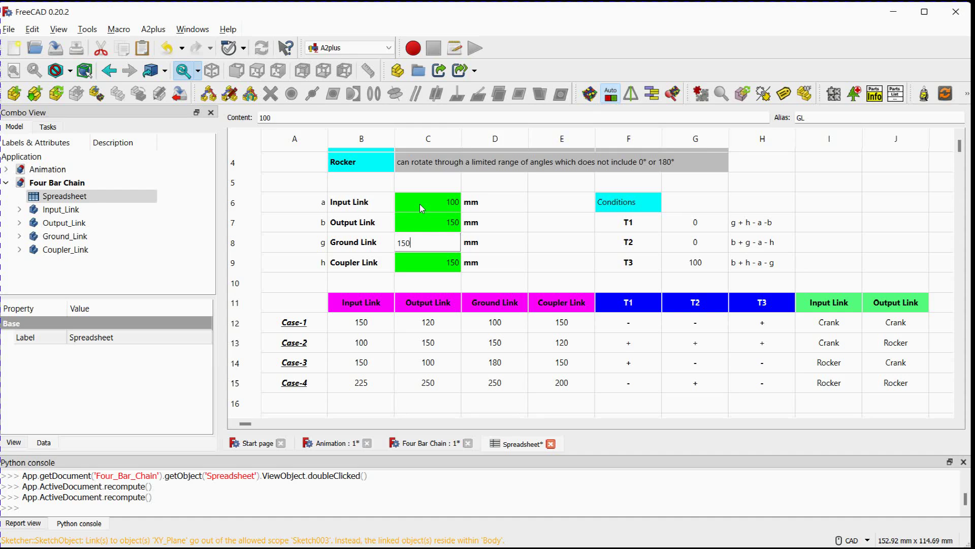
pyautogui.press('Return')
pyautogui.write('120')
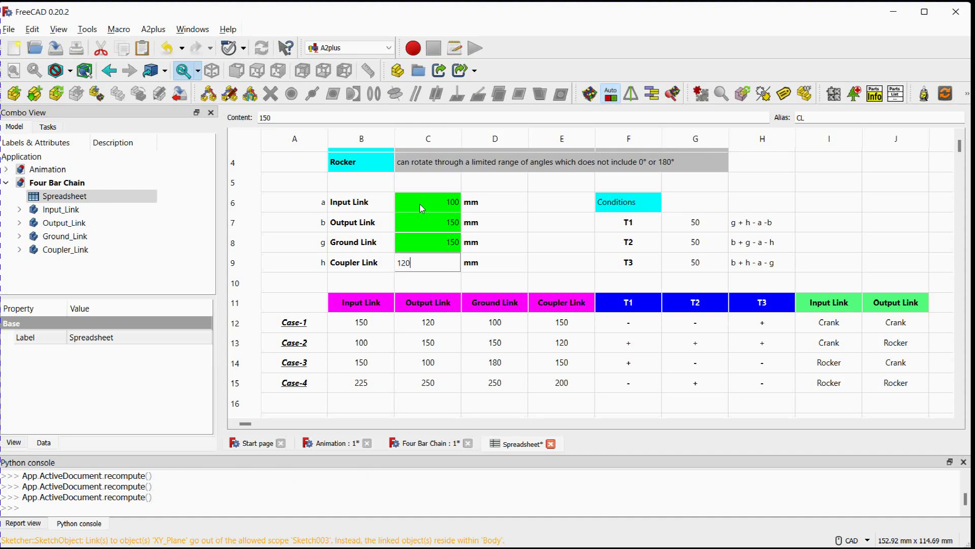
pyautogui.press('Return')
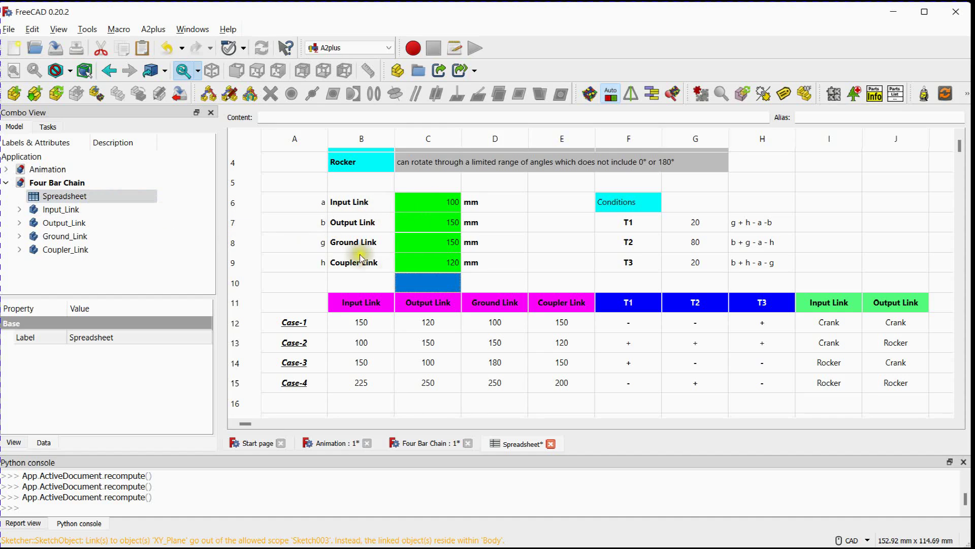
# Save the Four Bar Chain document and update the imported parts in the Animation assembly
pyautogui.click(65, 183)
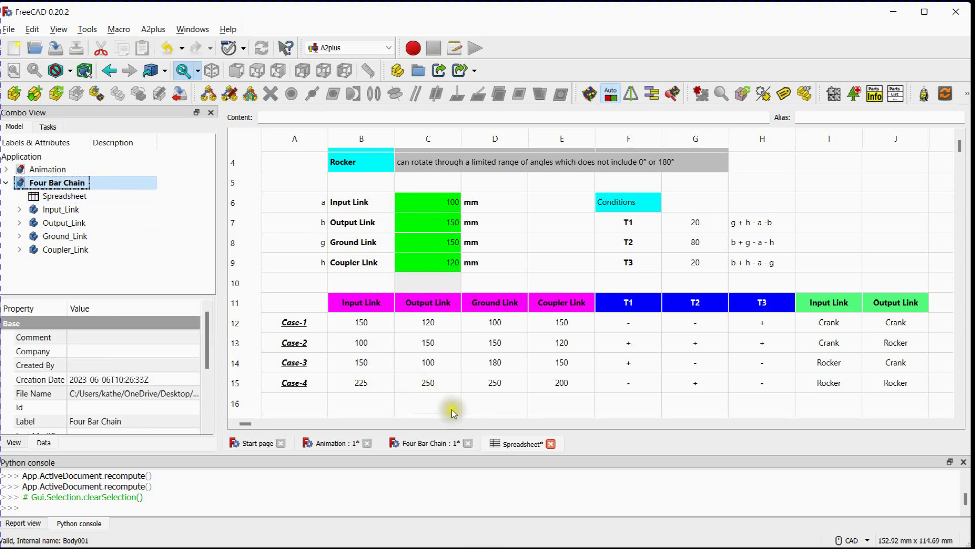
pyautogui.click(9, 29)
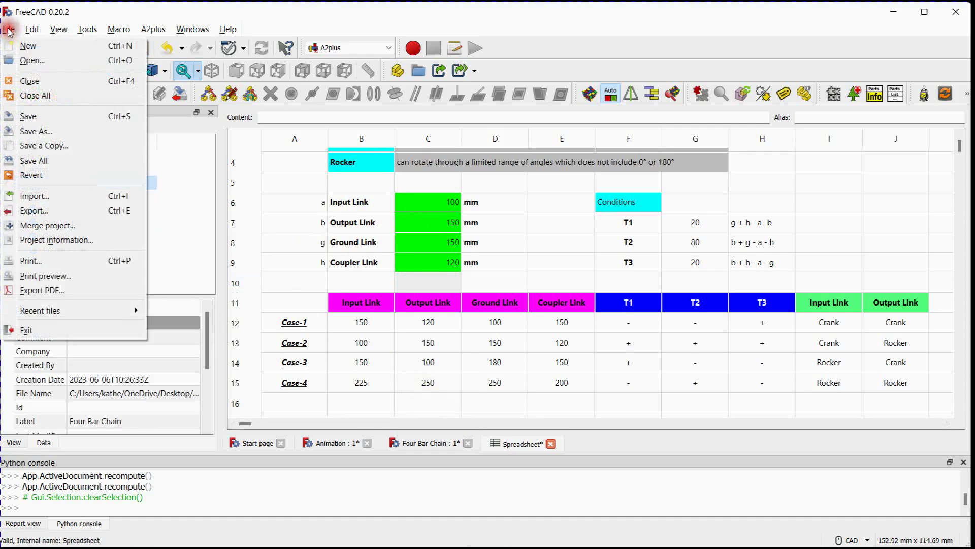
pyautogui.click(42, 117)
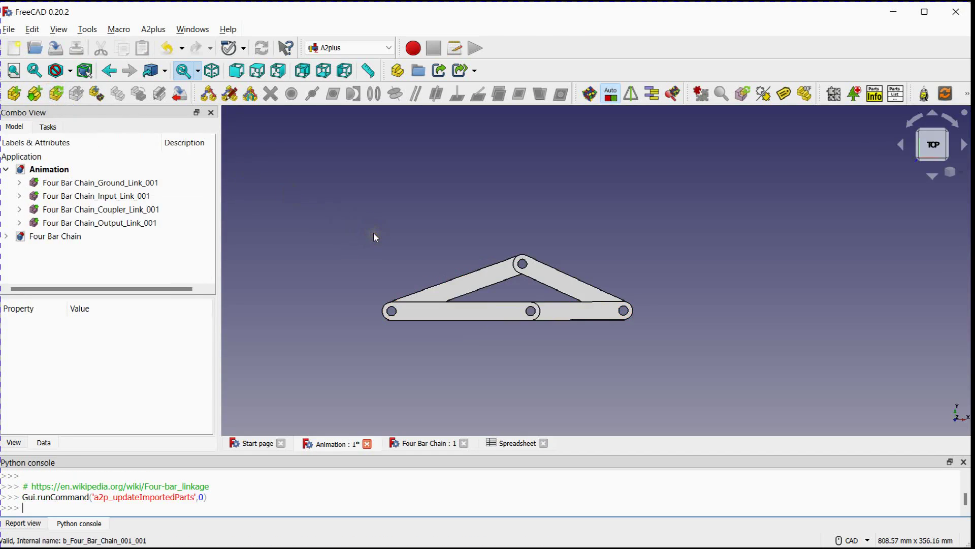
pyautogui.click(67, 183)
pyautogui.click(348, 181)
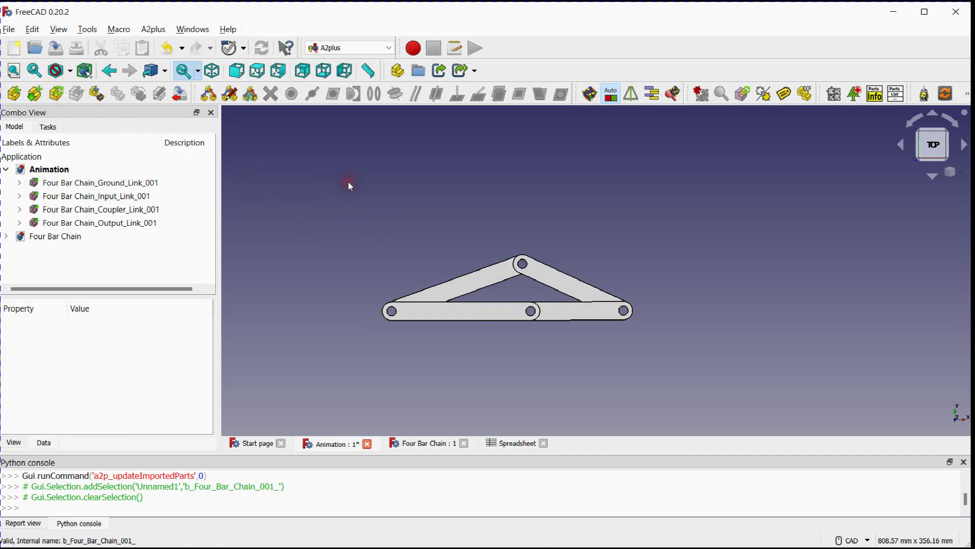
pyautogui.moveTo(348, 181); pyautogui.dragTo(398, 219, button='middle')
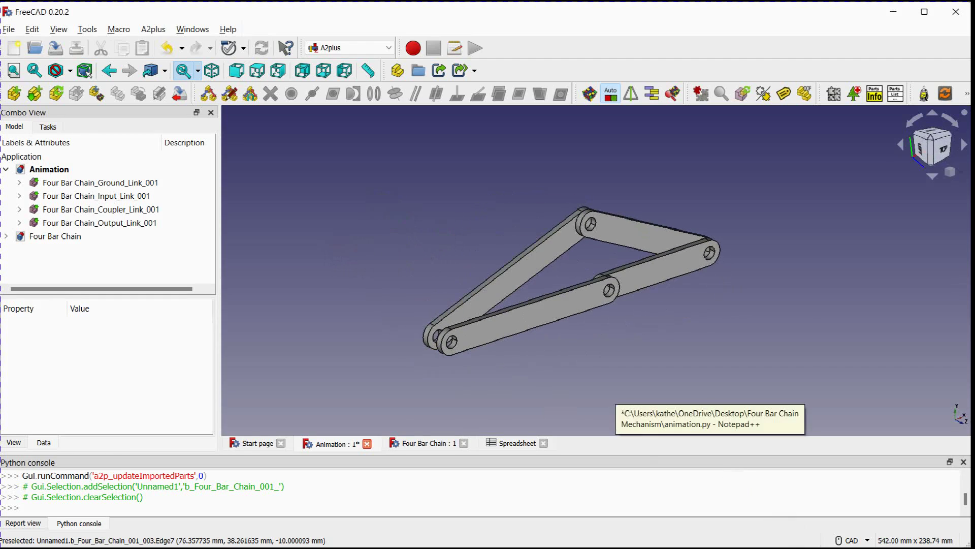
# Copy the animation.py script from Notepad++ into FreeCAD's Python console to animate the resized linkage, and select the input link in the Animation assembly
pyautogui.hotkey('alt', 'Tab')
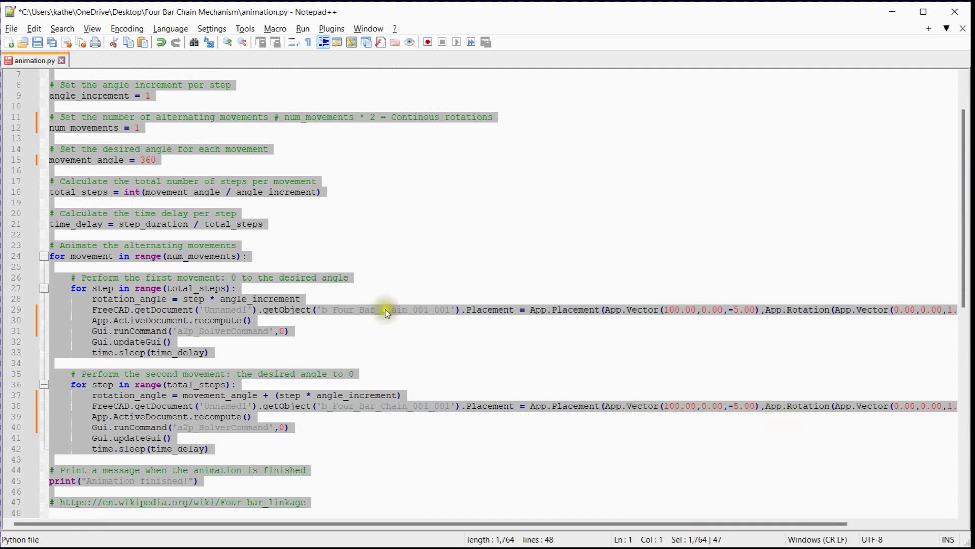
pyautogui.rightClick(196, 301)
pyautogui.click(229, 266)
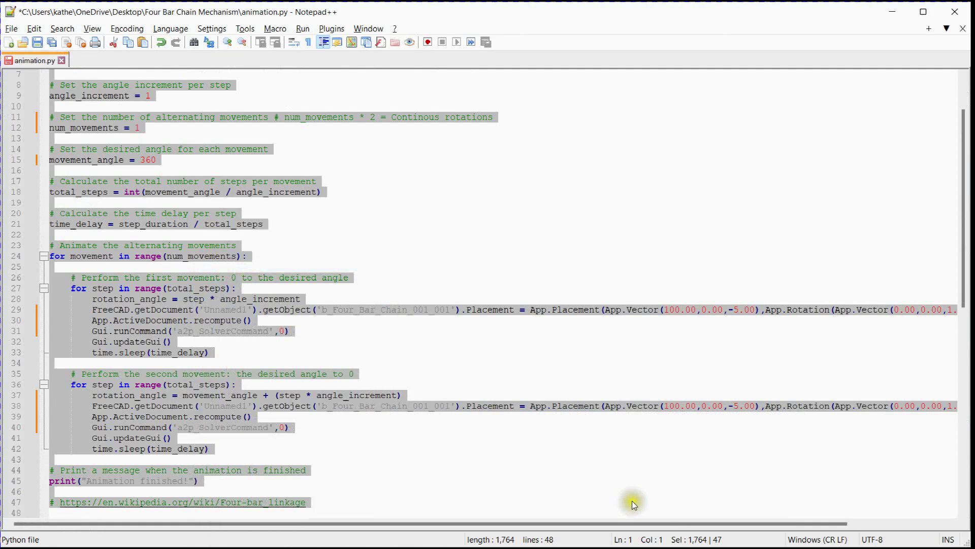
pyautogui.hotkey('alt', 'Tab')
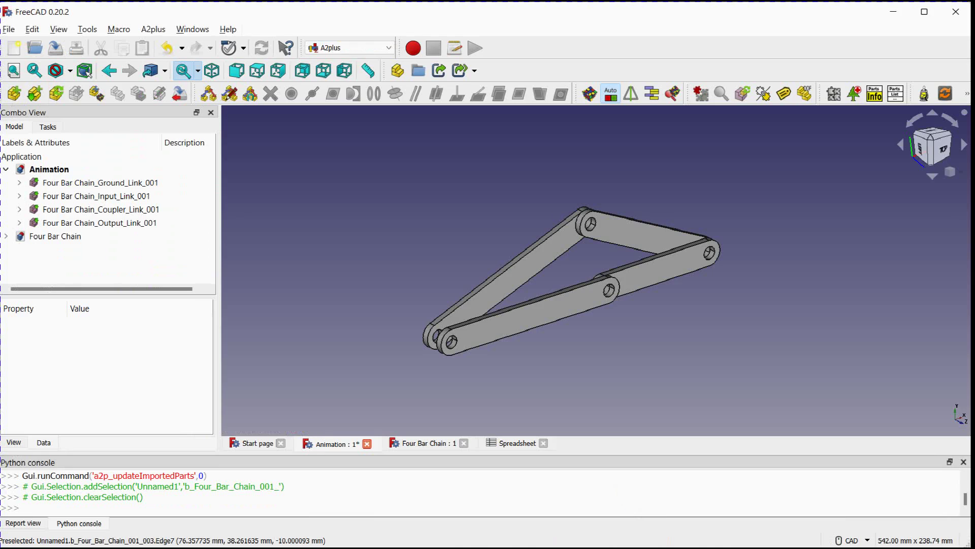
pyautogui.click(113, 509)
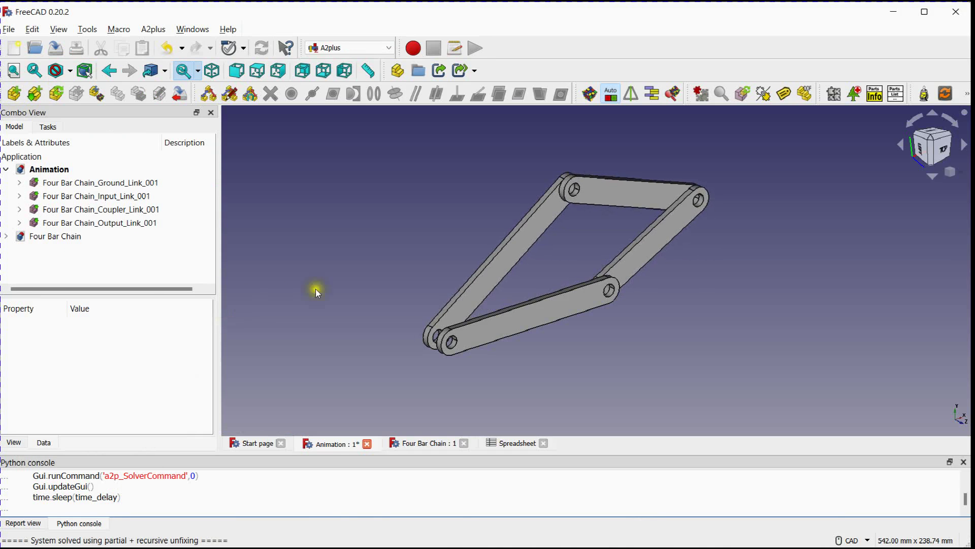
pyautogui.click(72, 195)
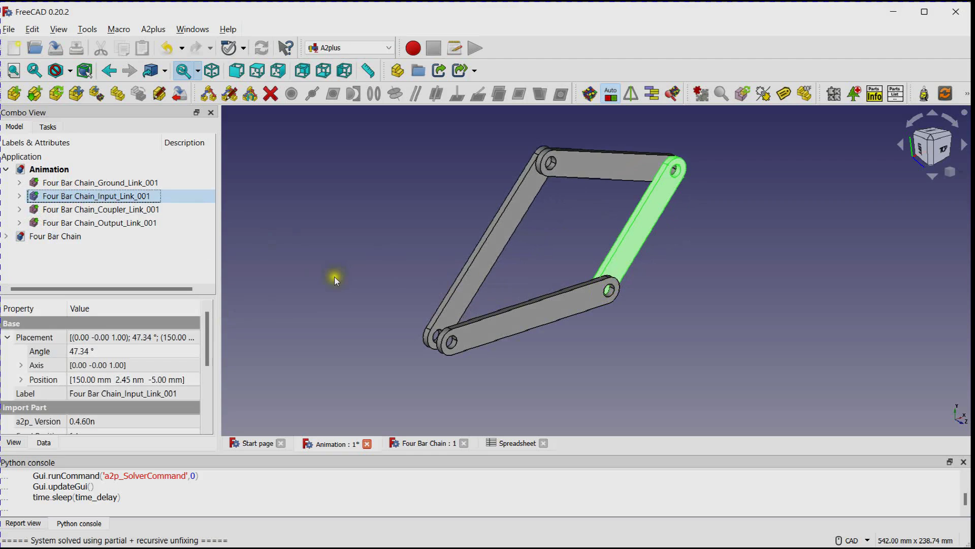